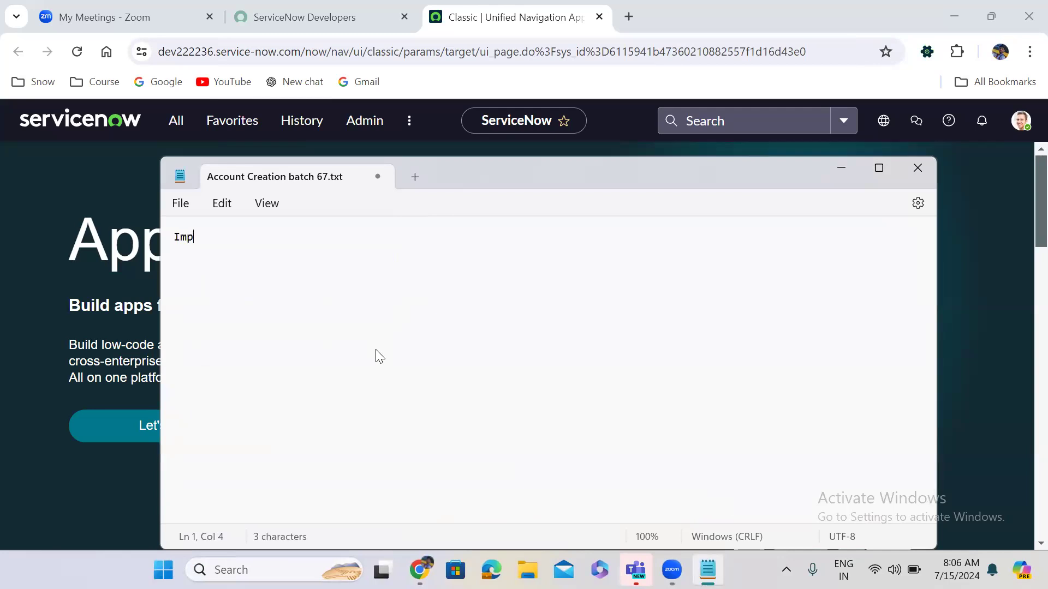
Type the 'Import Sets:' heading in Notepad, then minimize Notepad to reveal the browser.
text(ort Sets:)
key(Return)
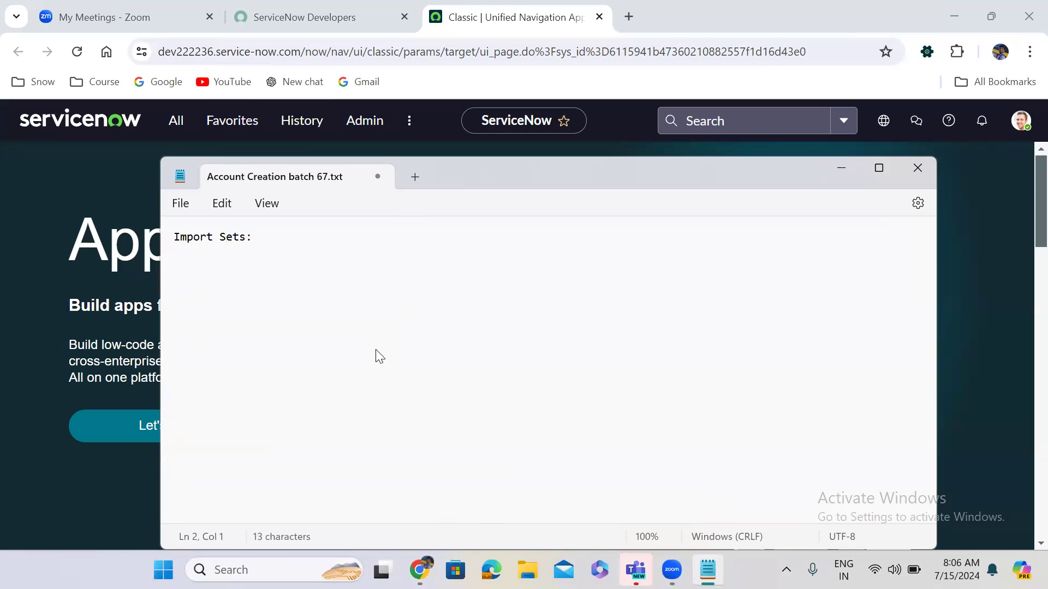
click(878, 168)
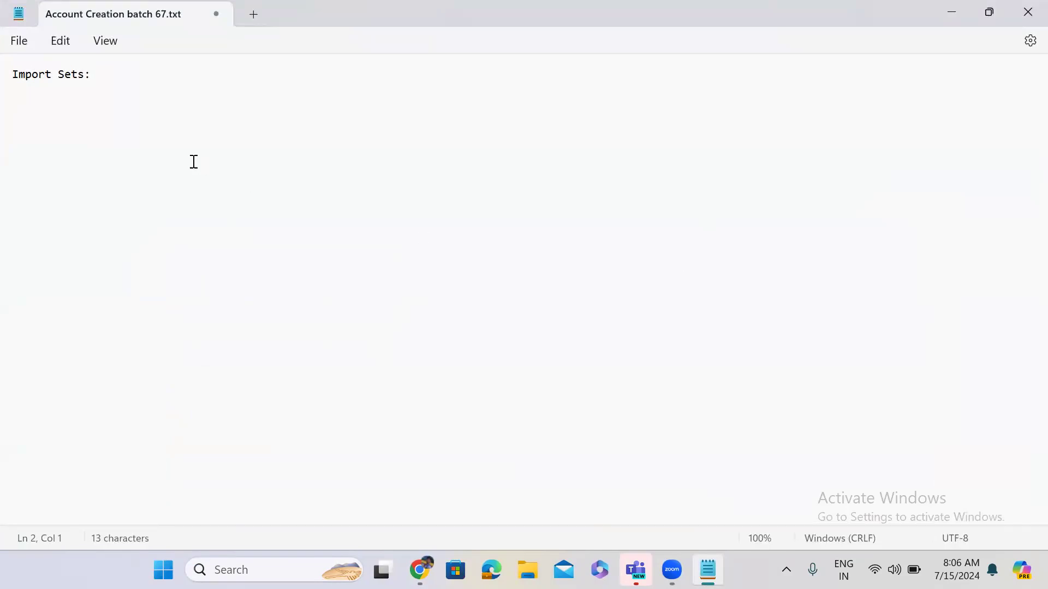
click(117, 66)
click(950, 13)
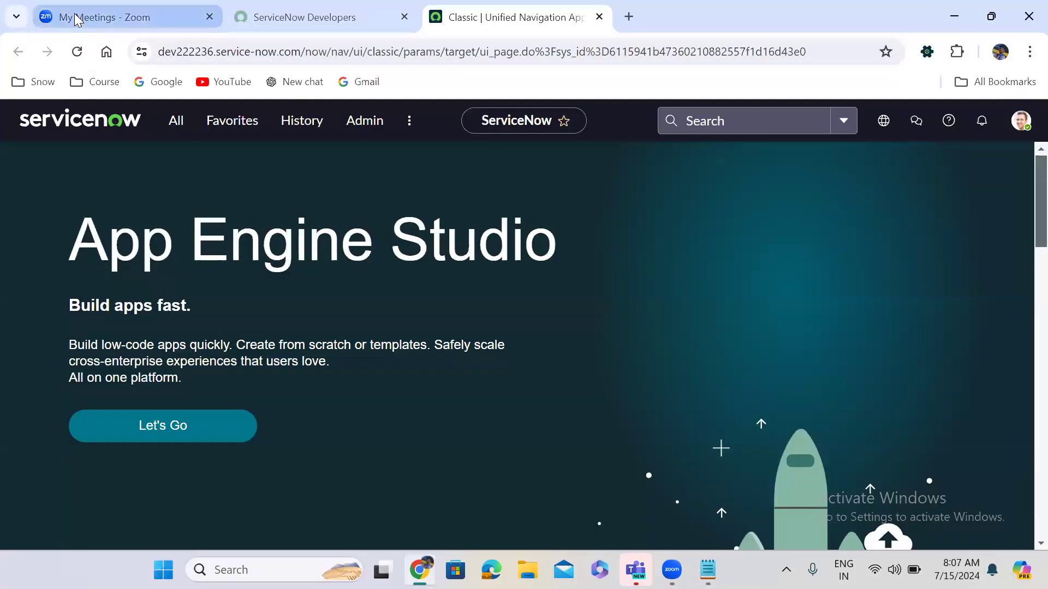
Open the saved 'Import Sets' board from Zoom's Whiteboards list.
click(77, 20)
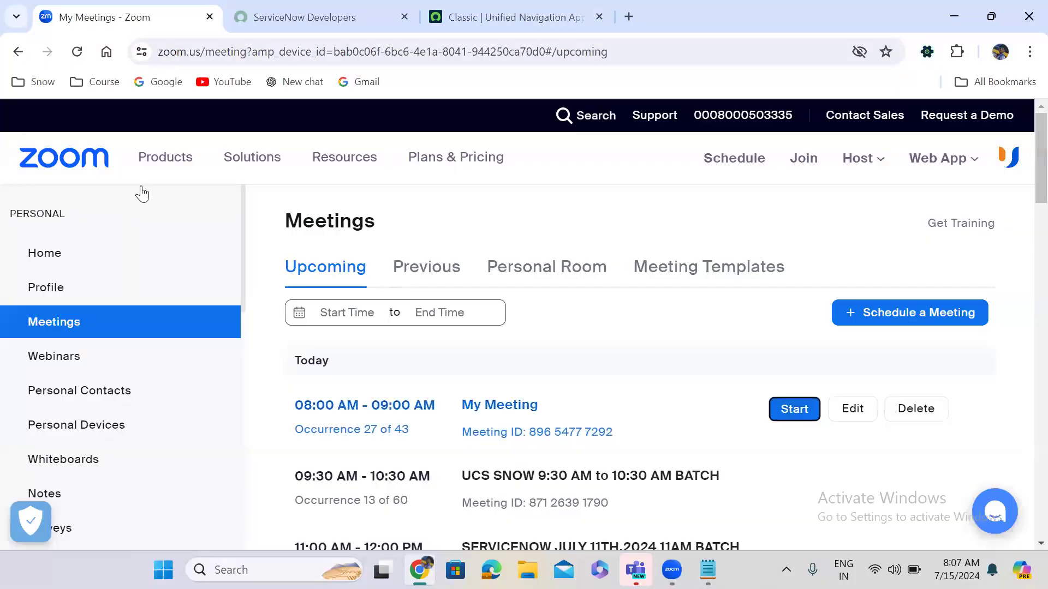
click(71, 474)
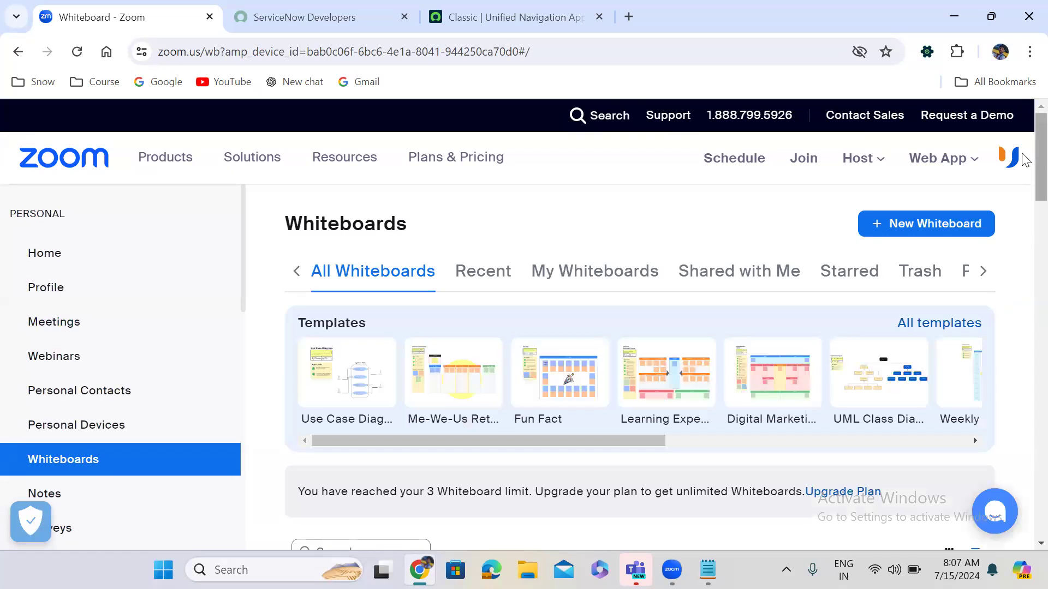
scroll(1023, 175, down, 5)
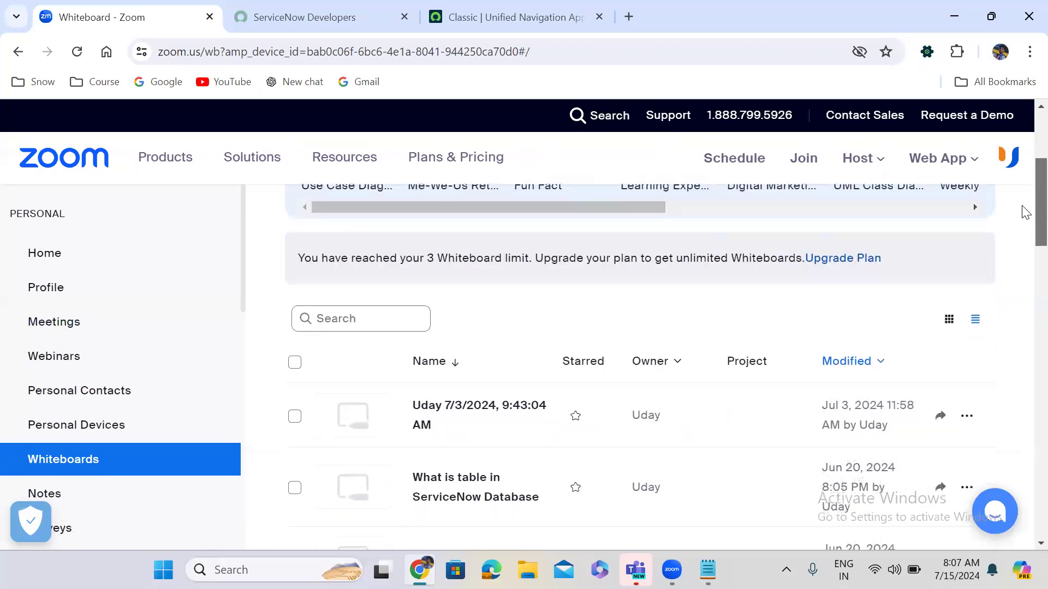
scroll(1025, 218, down, 4)
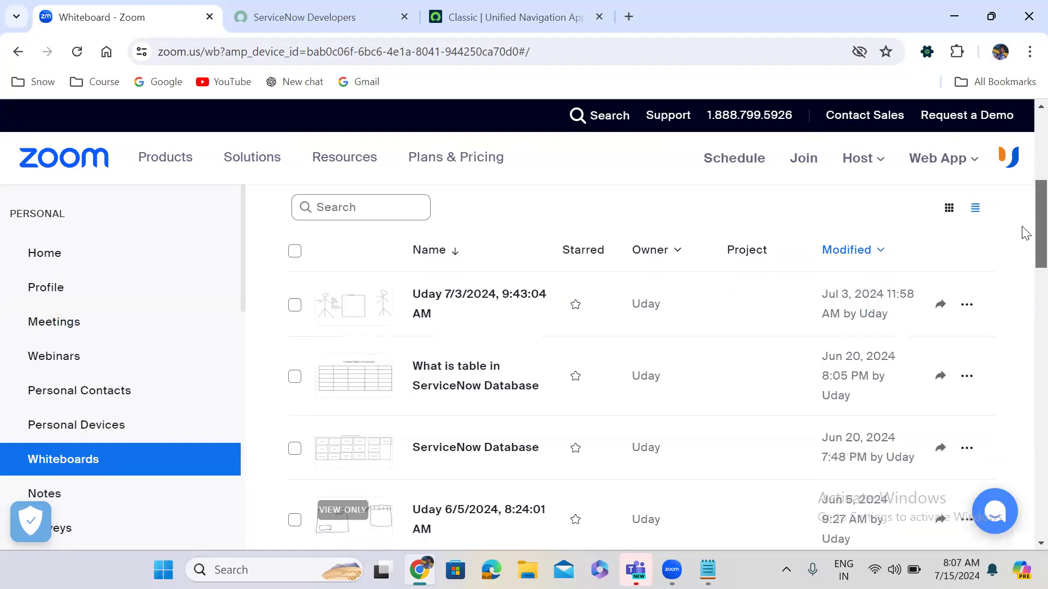
scroll(1025, 267, down, 3)
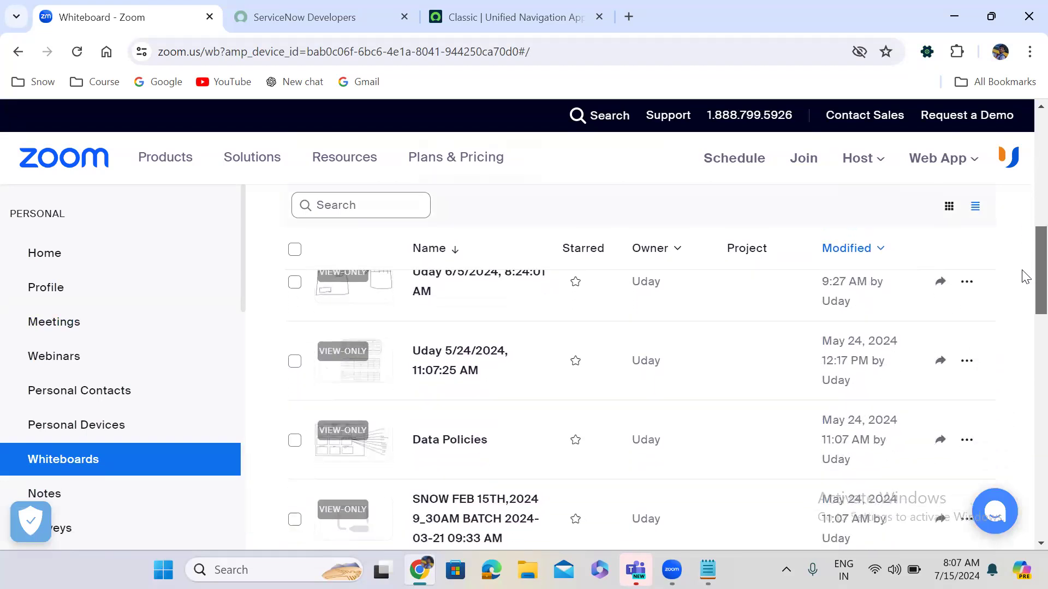
scroll(1019, 314, down, 3)
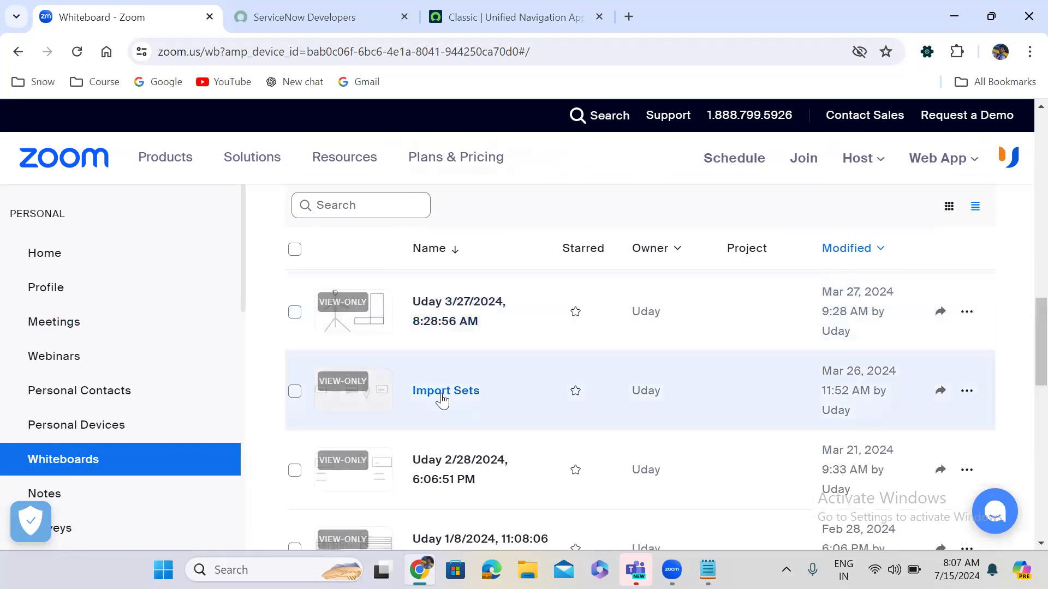
click(442, 390)
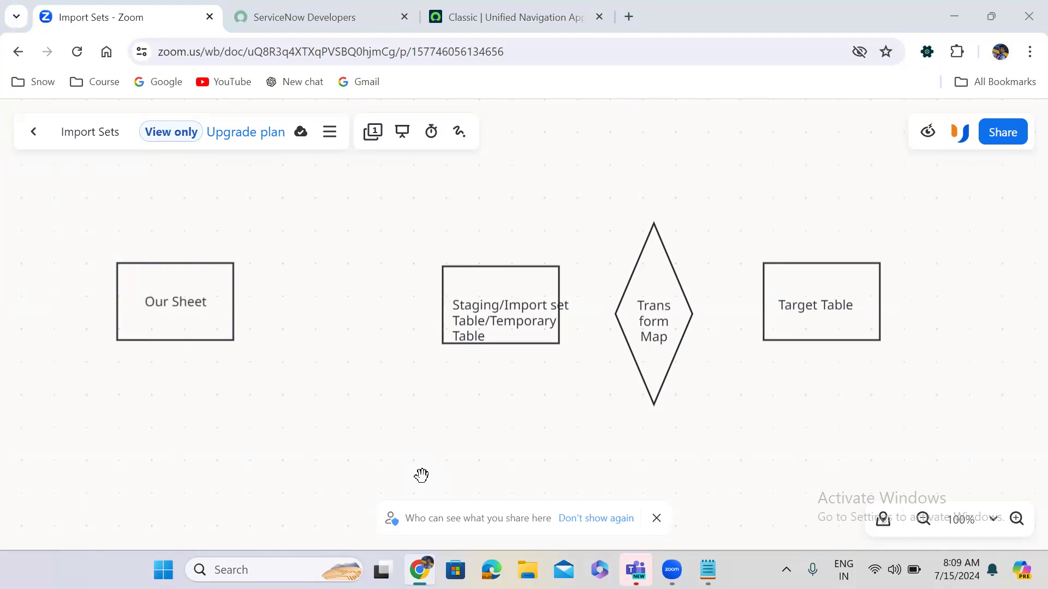
Briefly check the ServiceNow tab, return to the Import Sets diagram, and open File Explorer.
click(503, 25)
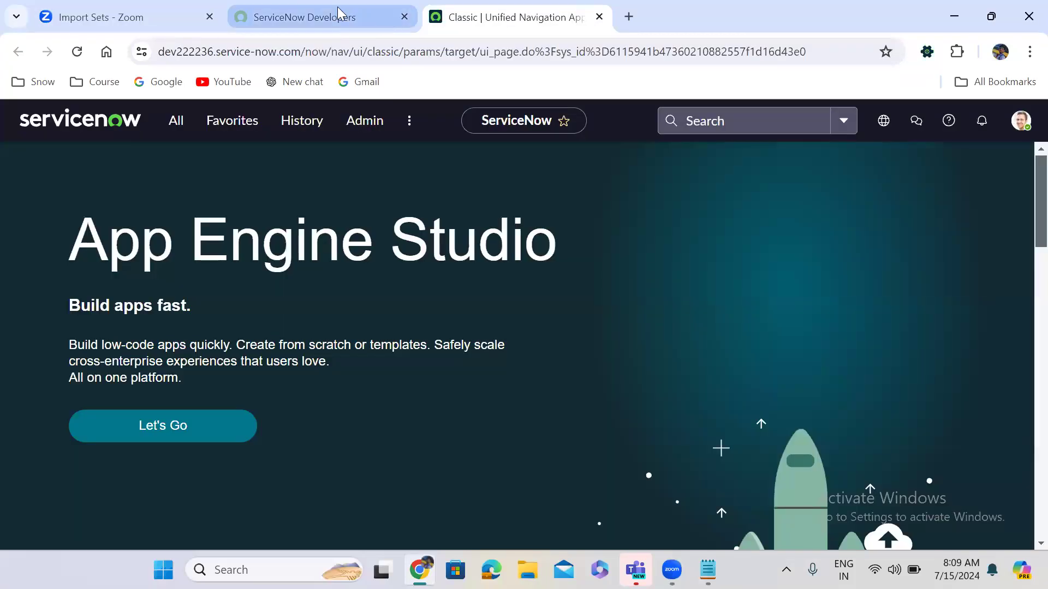
click(195, 15)
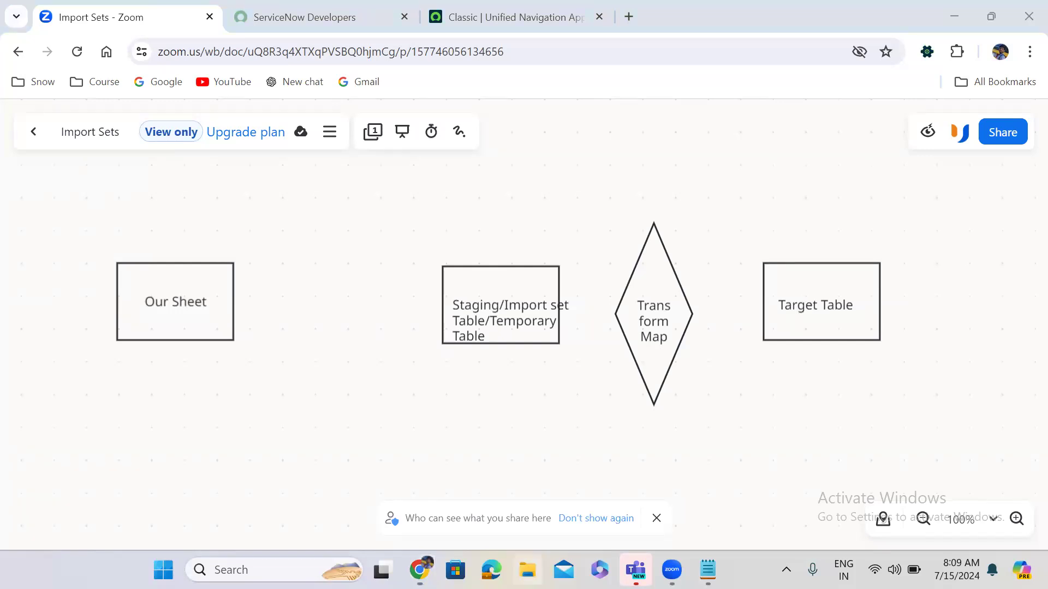
click(521, 568)
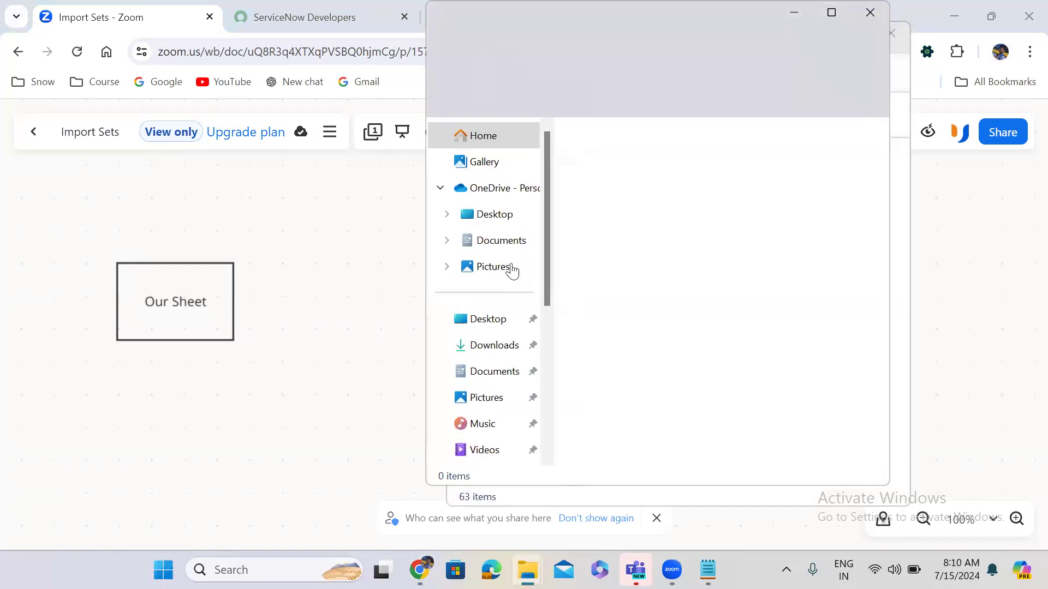
Open the 'problem' spreadsheet from the Desktop in Excel and close the activation notice.
click(510, 247)
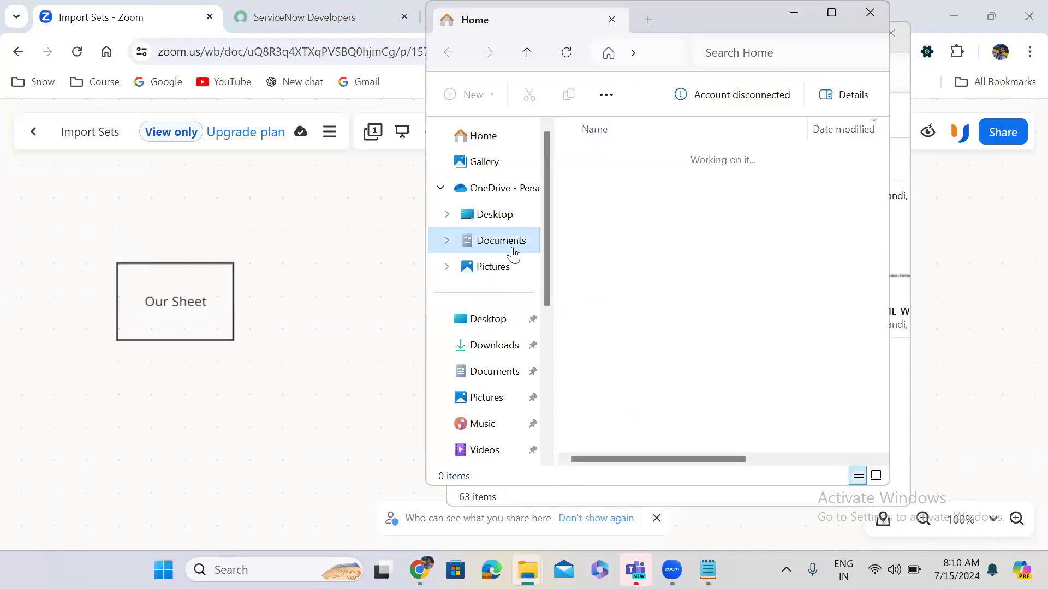
click(501, 221)
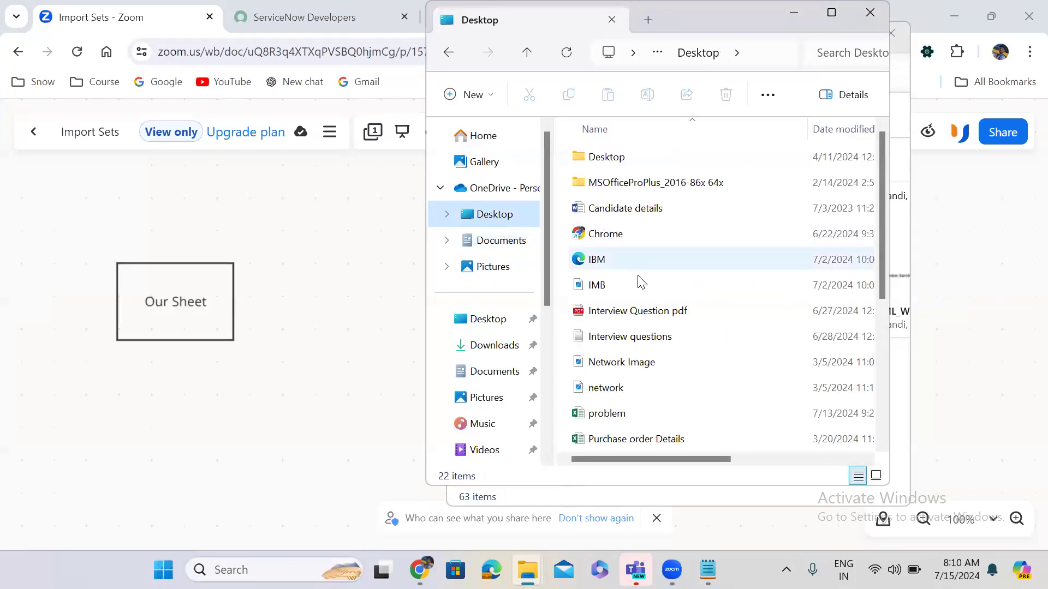
double_click(648, 417)
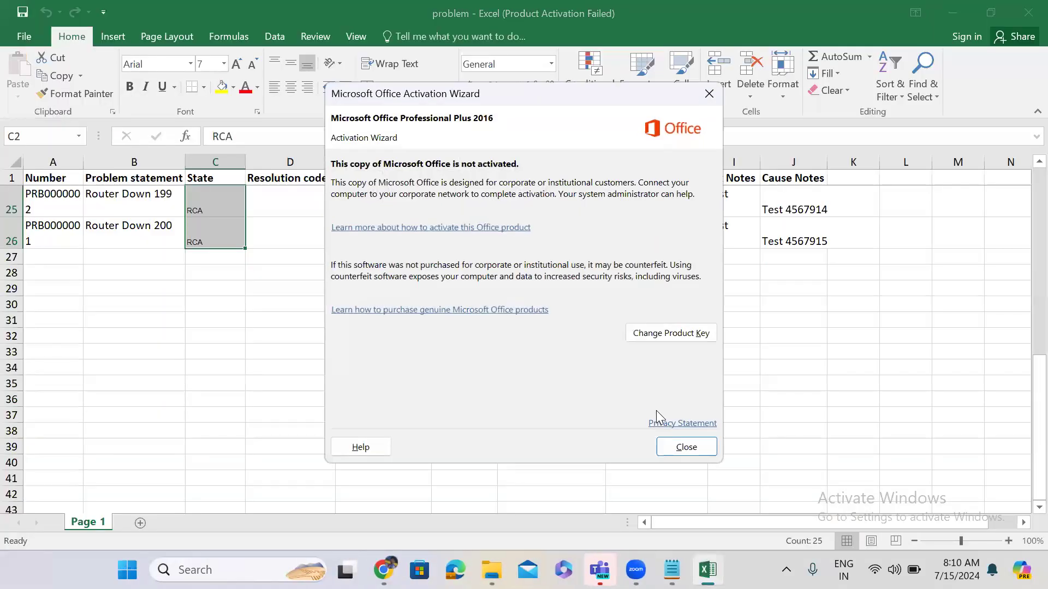
click(687, 447)
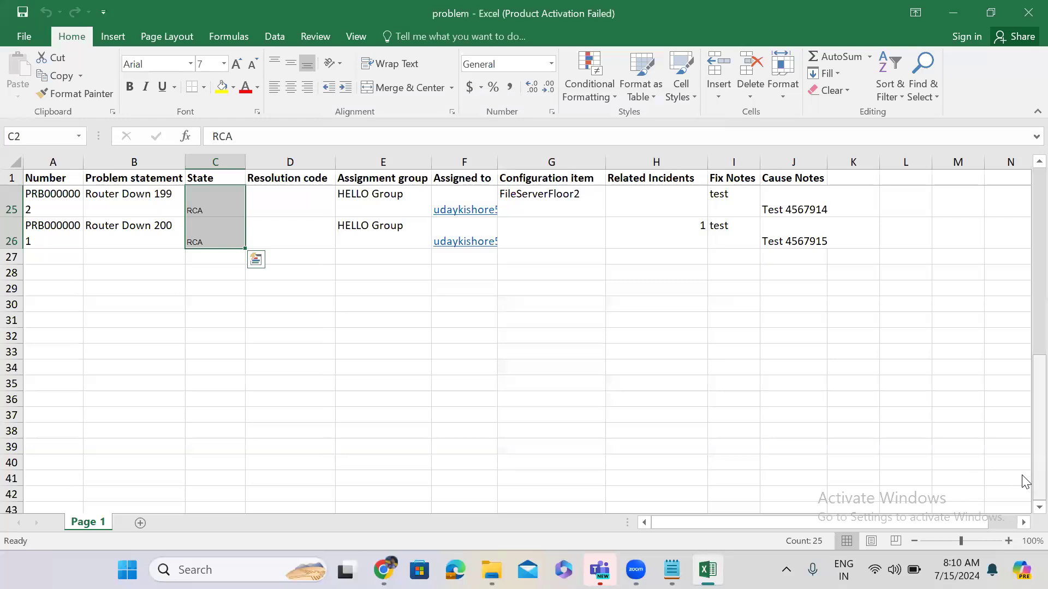
Inspect cells B2, E3, F3, G3 and C3 of the problem records, then minimize Excel.
scroll(1023, 486, up, 8)
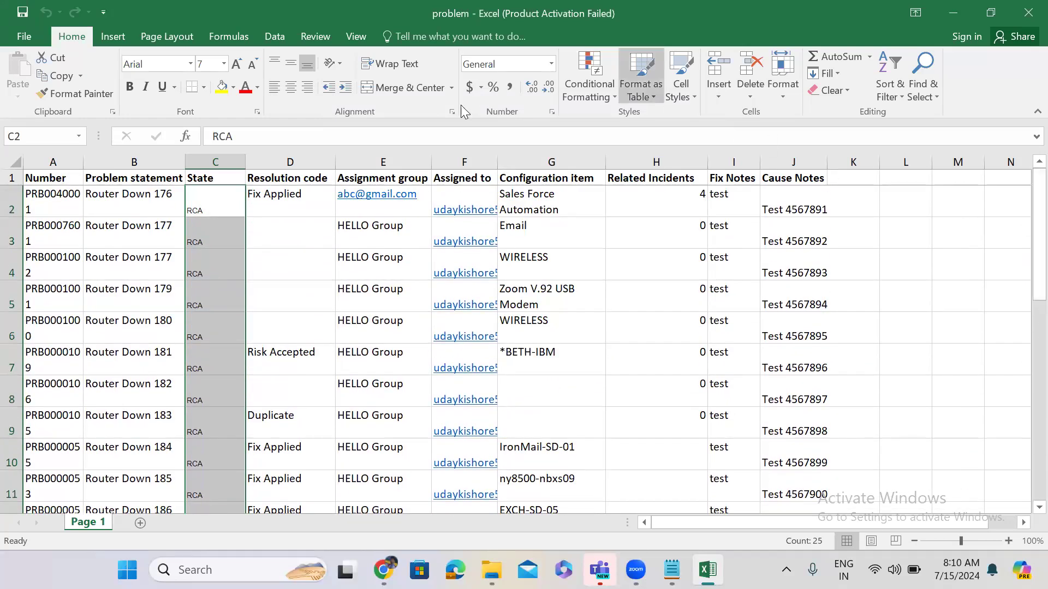
click(150, 201)
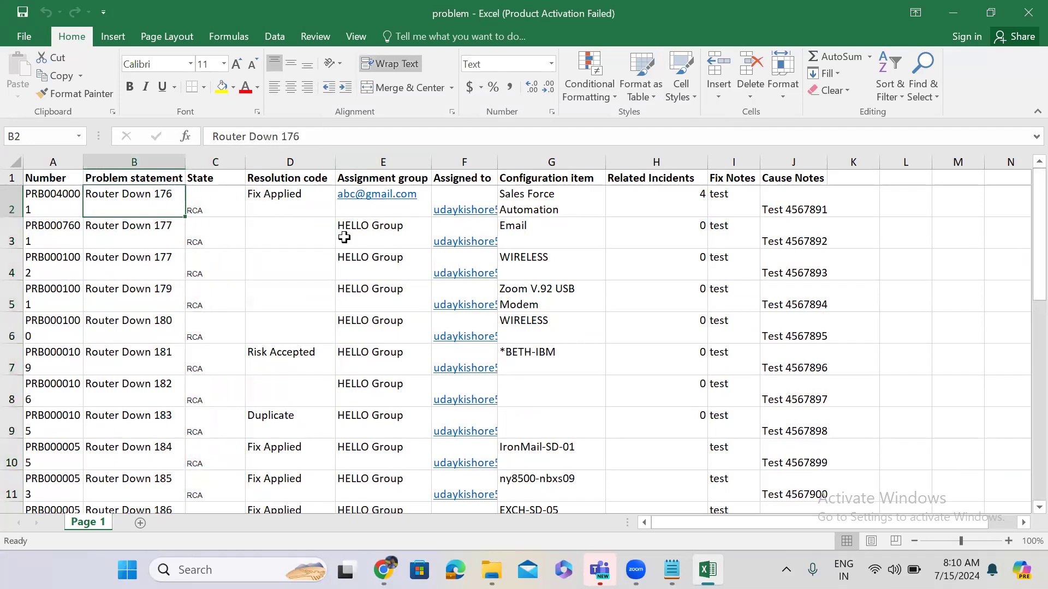
click(378, 225)
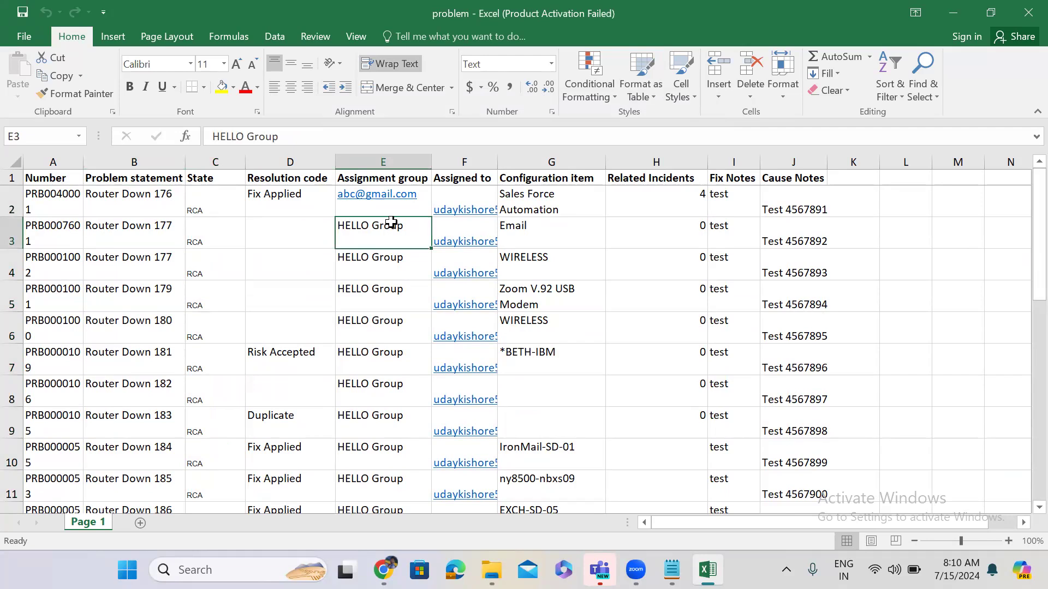
click(469, 224)
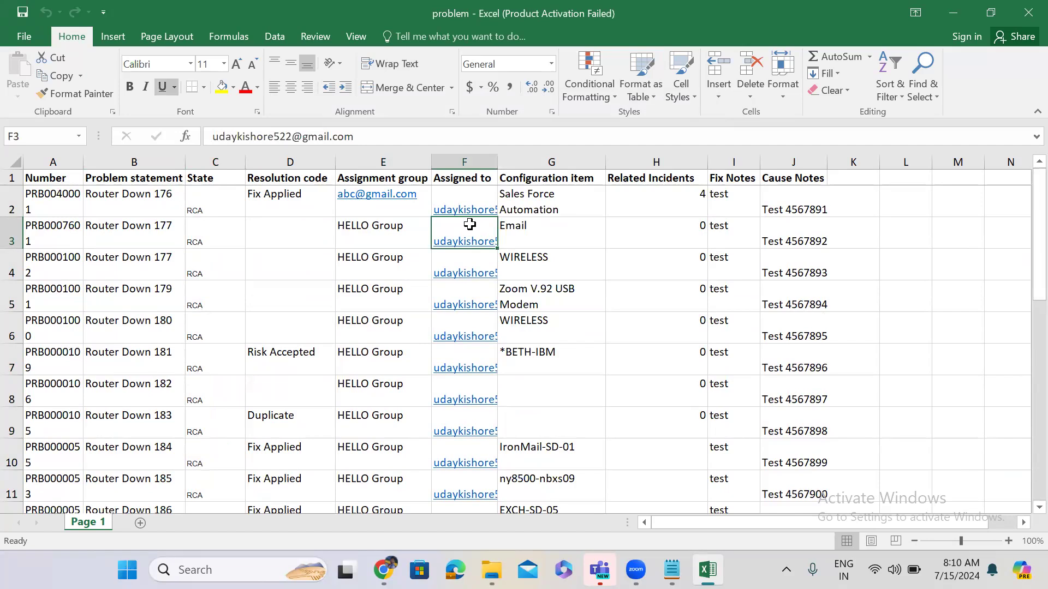
click(548, 223)
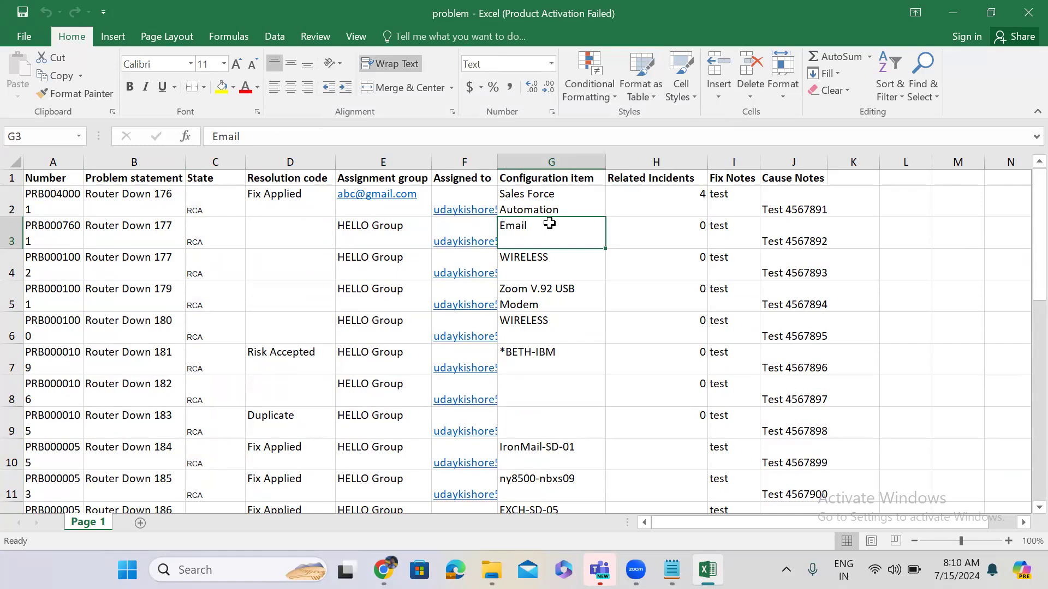
click(202, 234)
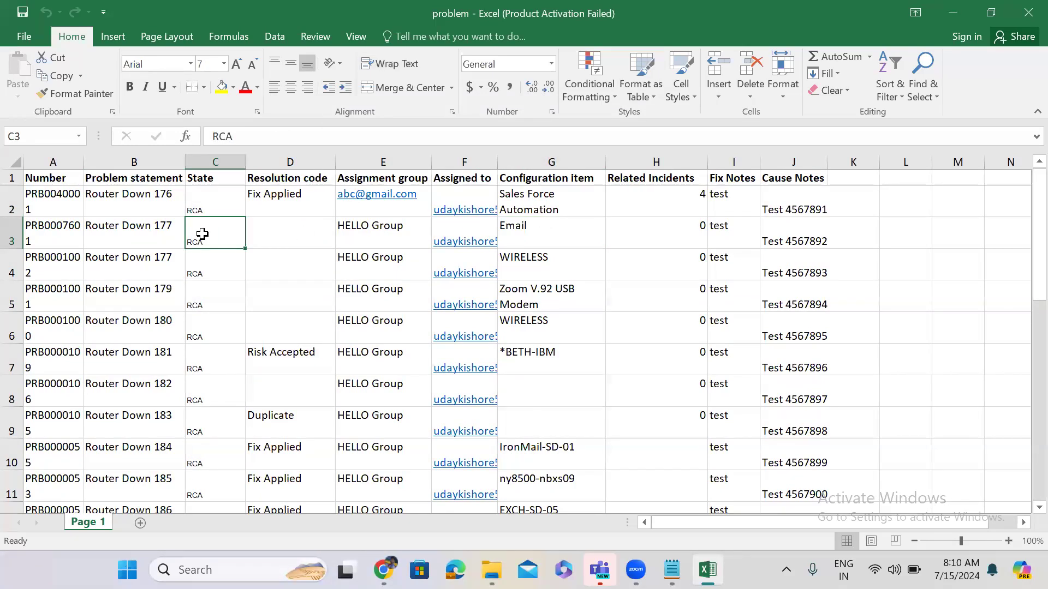
click(384, 229)
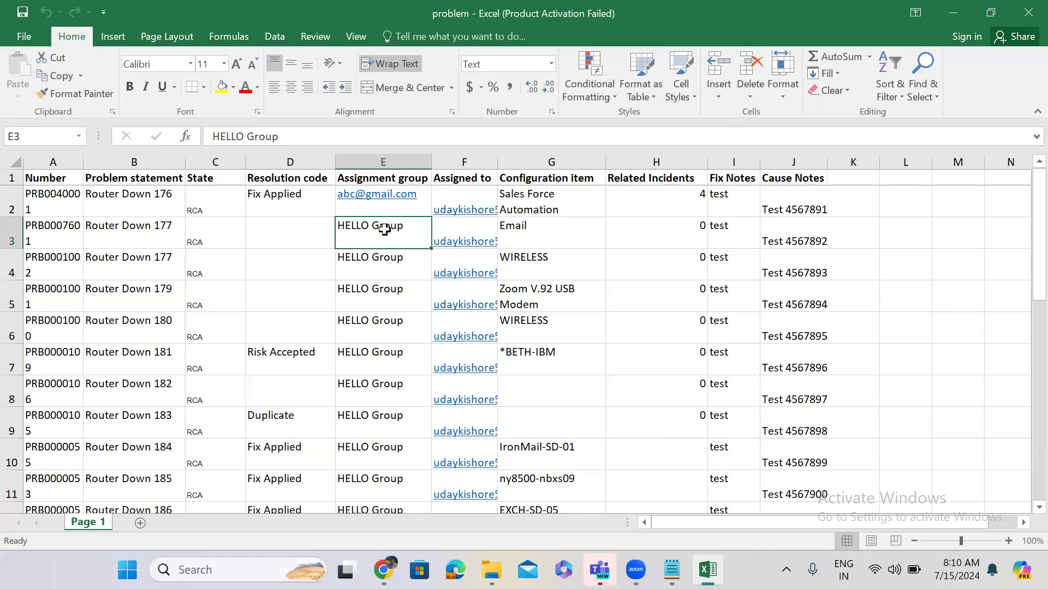
click(953, 13)
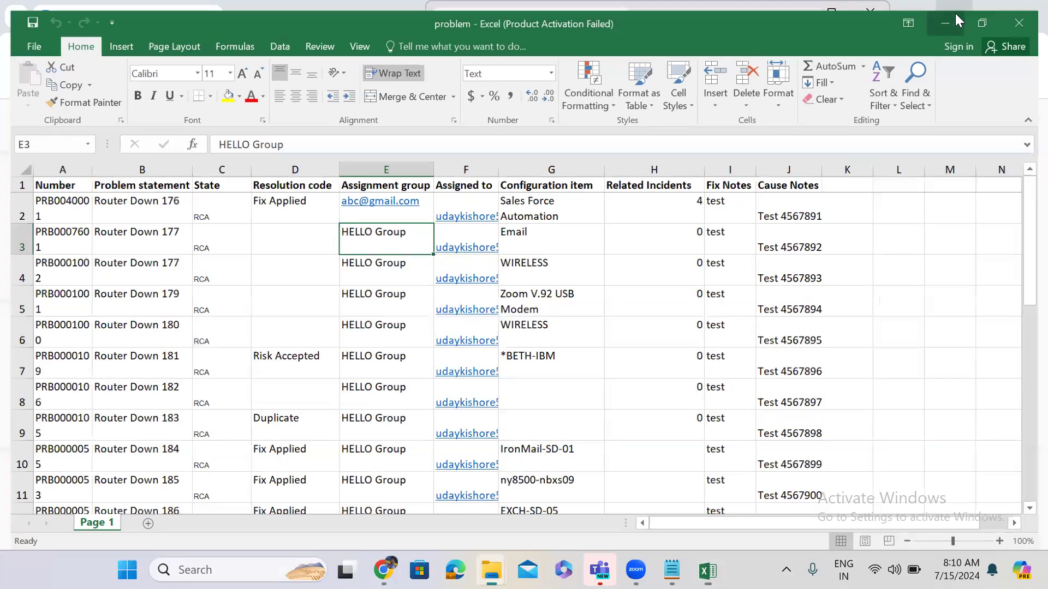
Close File Explorer, filter the navigator for 'transform maps' and open Transform Maps in a new tab.
click(791, 15)
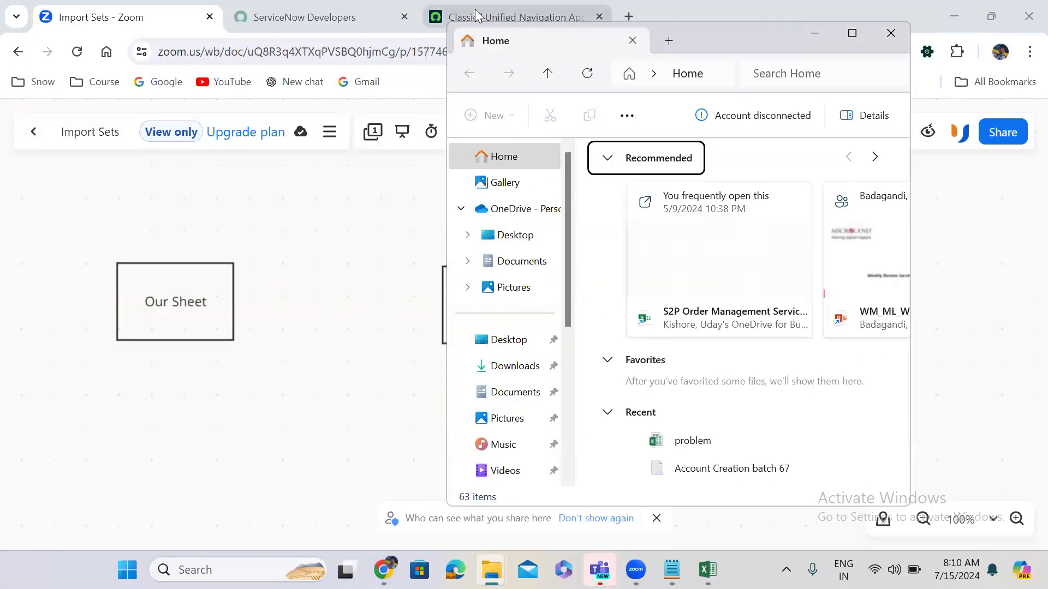
click(477, 15)
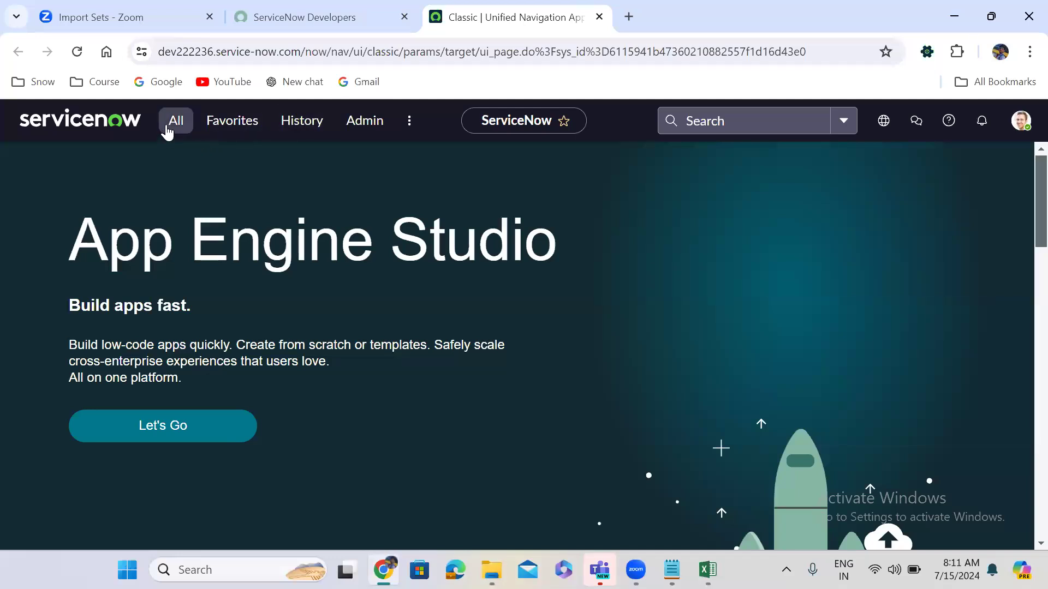
click(167, 132)
text(tr)
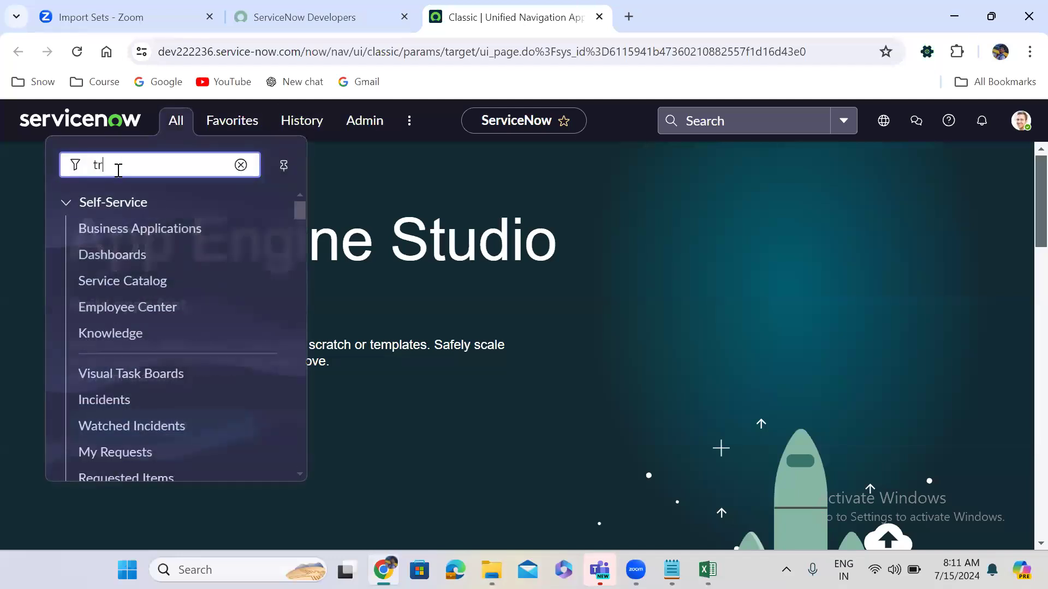
text(ansform maps)
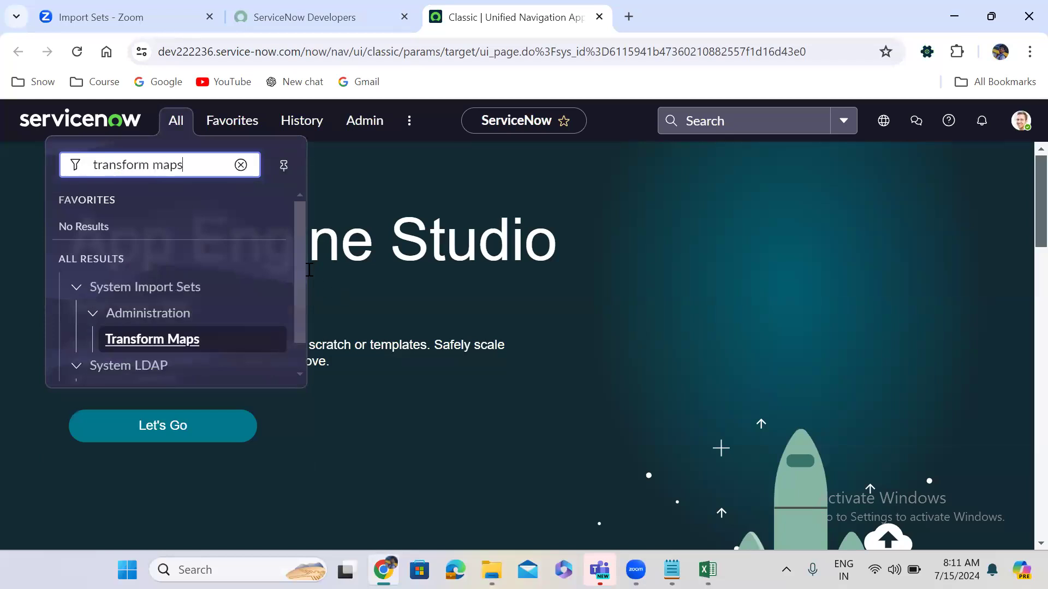
drag(300, 274, 301, 323)
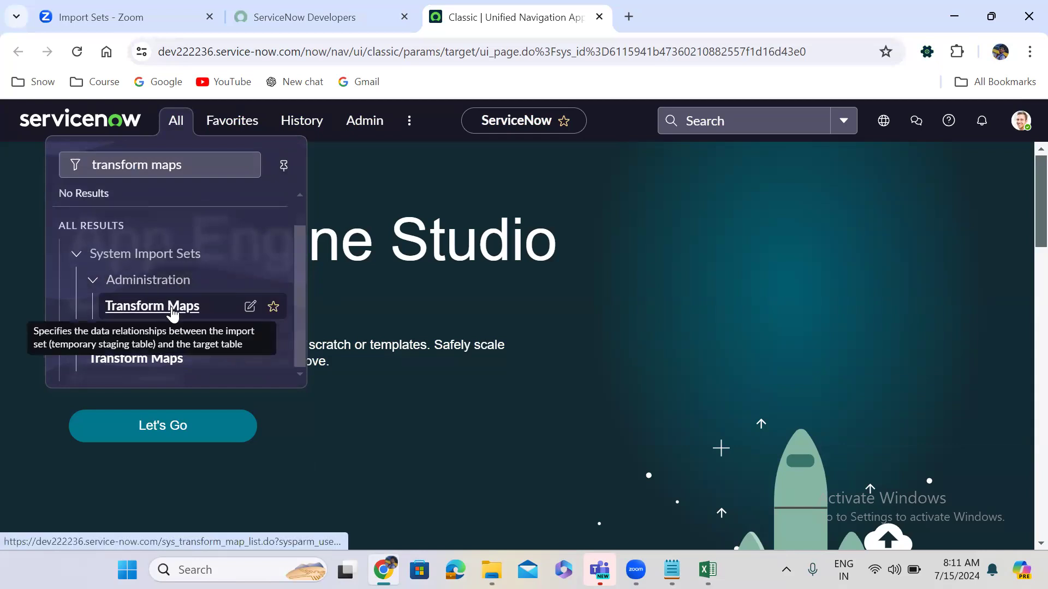
middle_click(173, 310)
Open the Problem Data load transform map in its own tab.
click(694, 7)
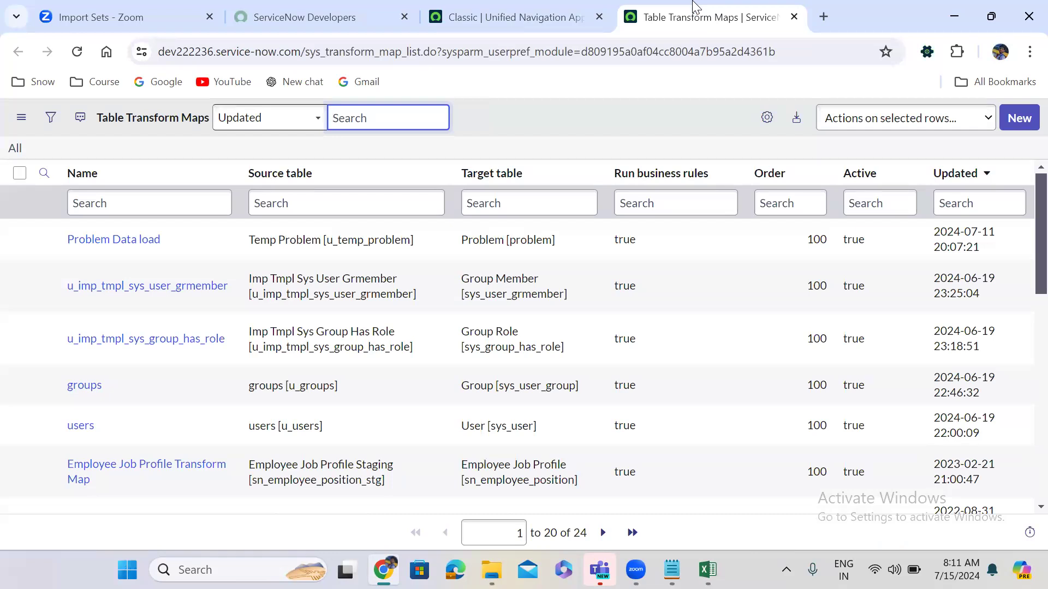
middle_click(99, 245)
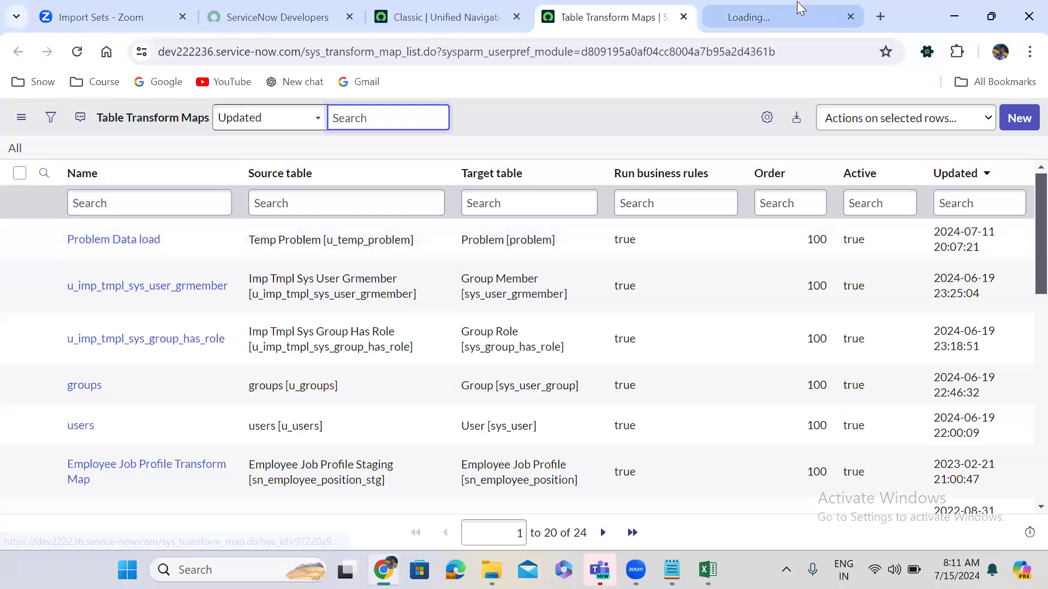
click(768, 2)
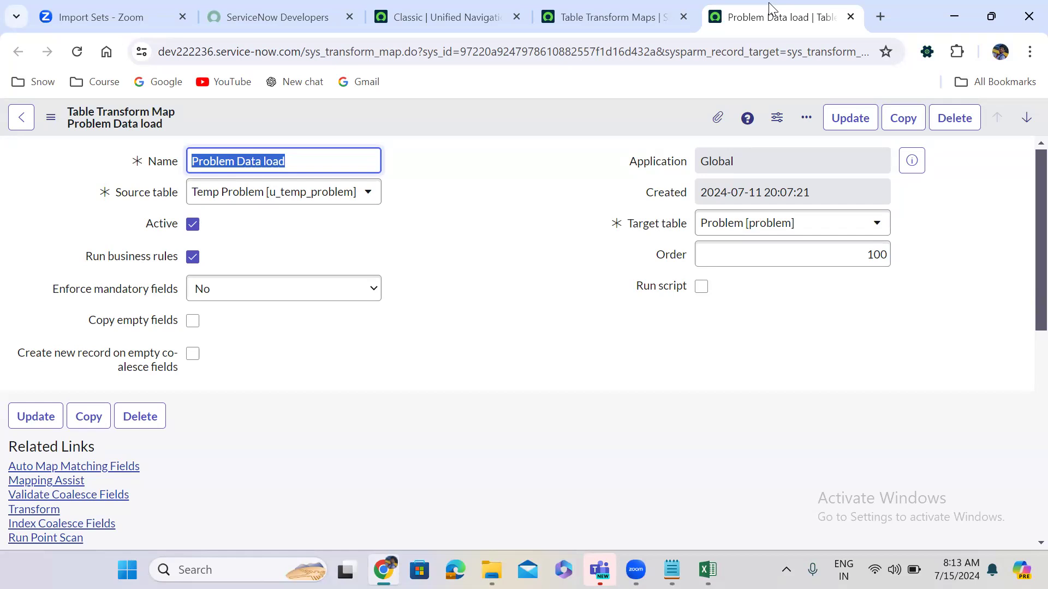
Reveal and select the source table name u_temp_problem, then dismiss the prompt.
double_click(143, 194)
click(476, 289)
double_click(477, 289)
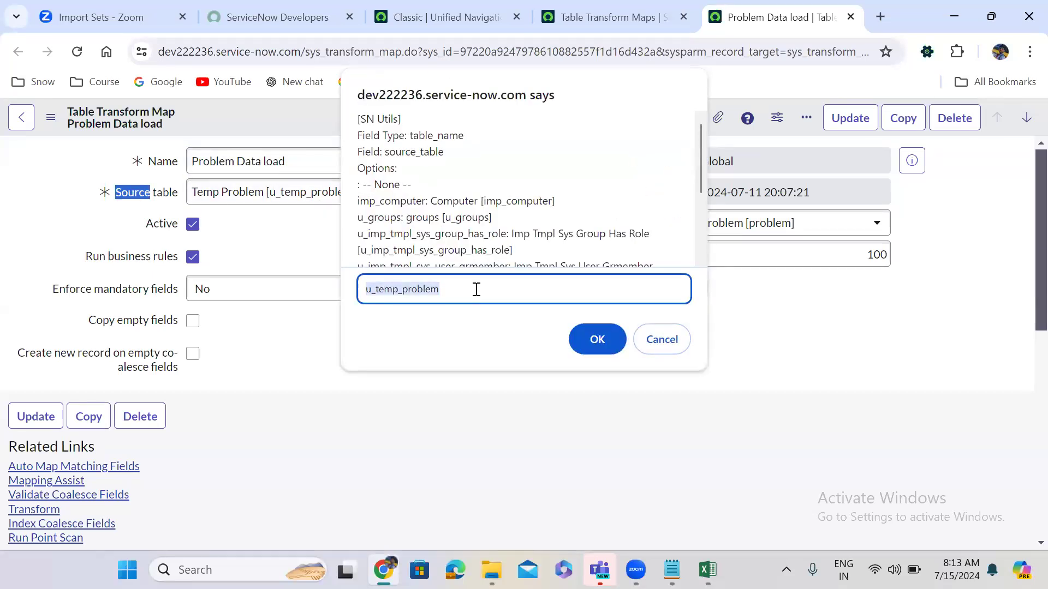
click(661, 339)
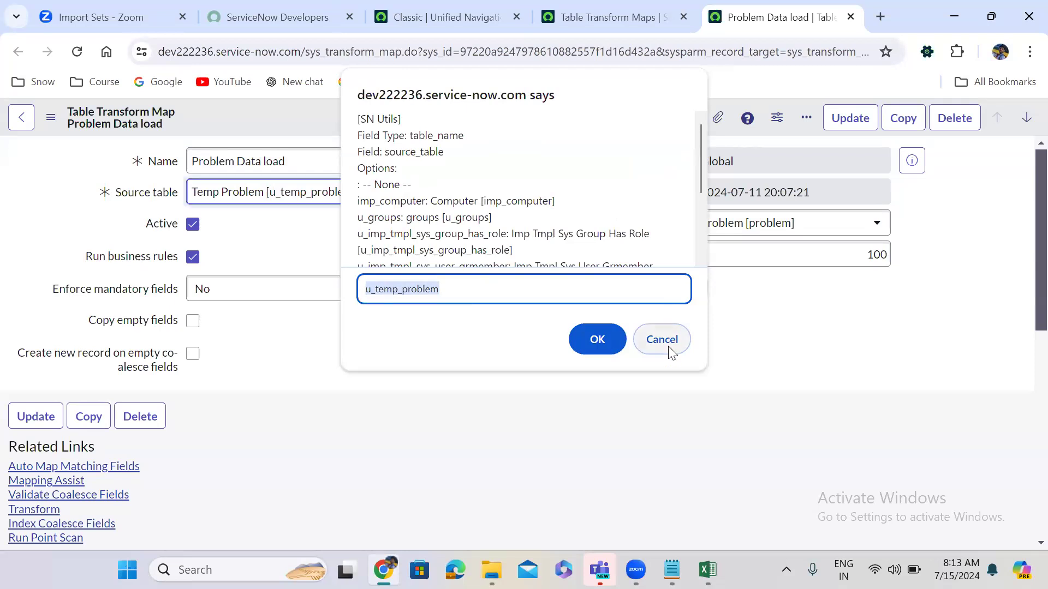
Enter the dev22 instance address in a new tab and switch to the existing ServiceNow tab.
click(882, 17)
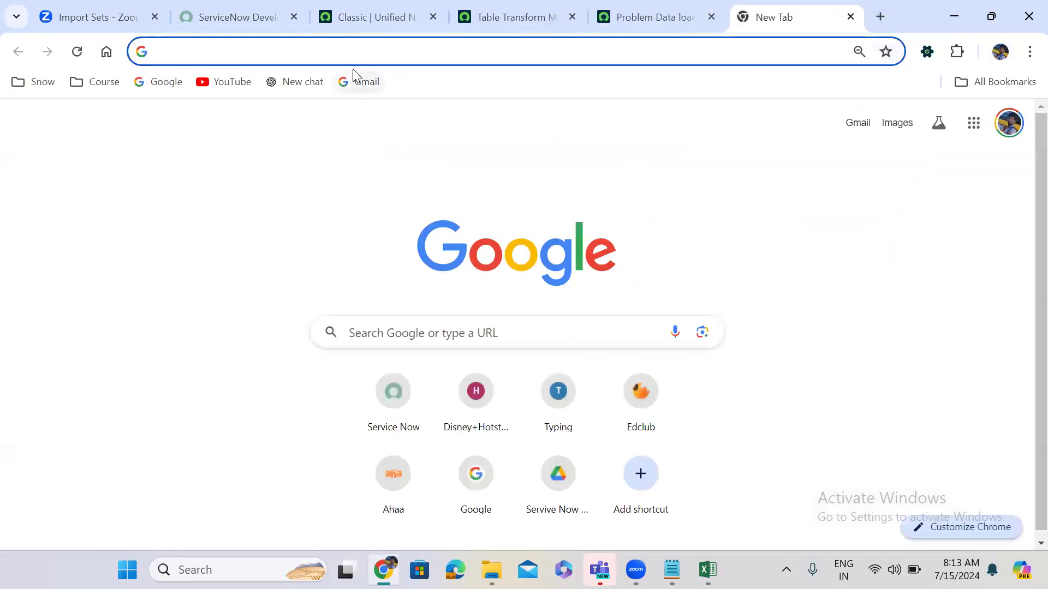
text(dev22)
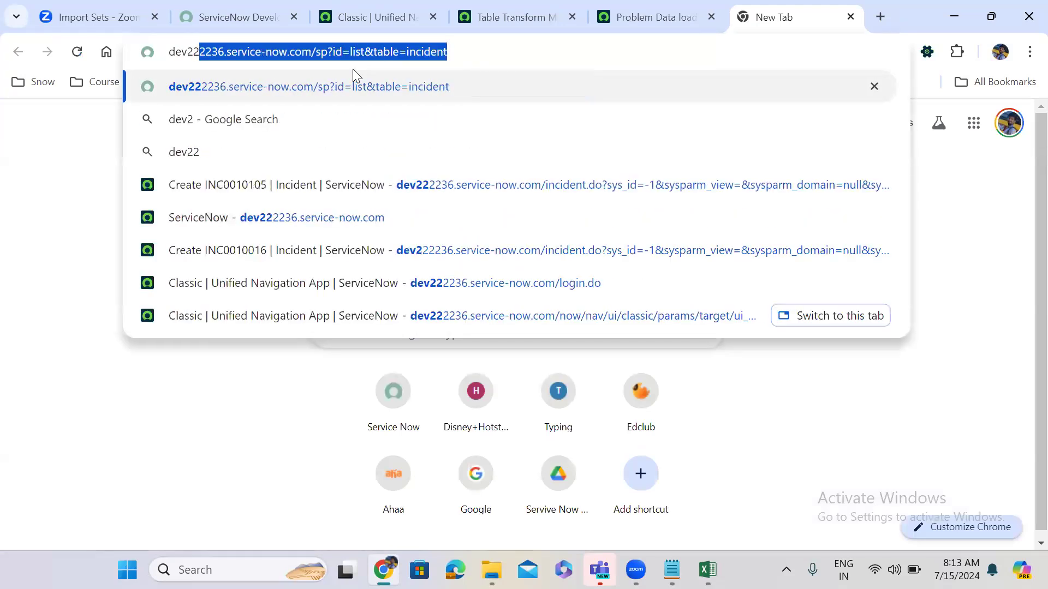
click(313, 50)
drag(316, 51, 621, 48)
key(BackSpace)
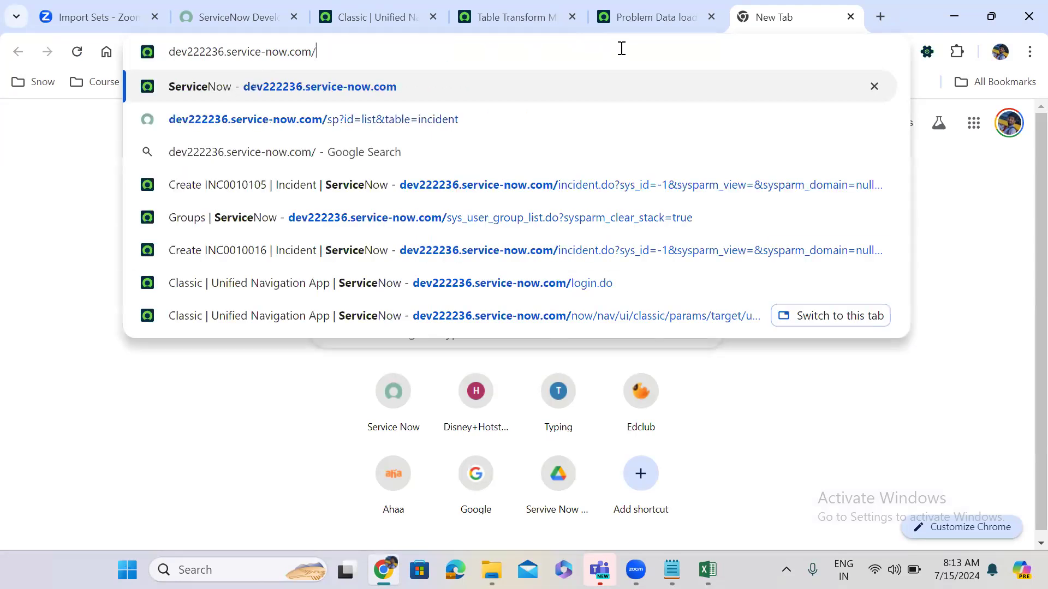
click(380, 21)
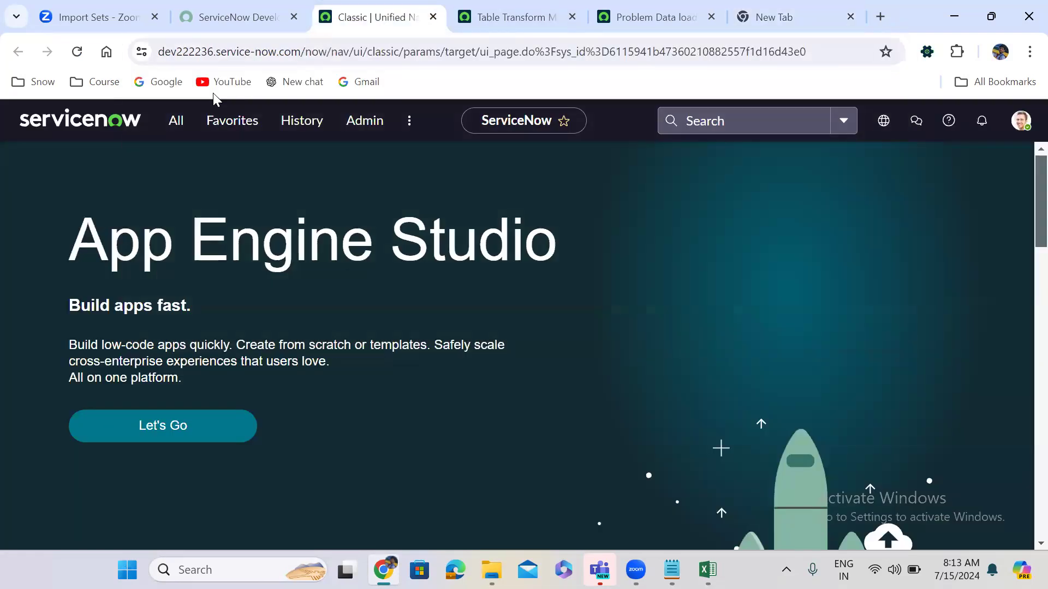
Filter the navigator for 'rest api explo' and open REST API Explorer in its new tab.
click(177, 121)
text(r)
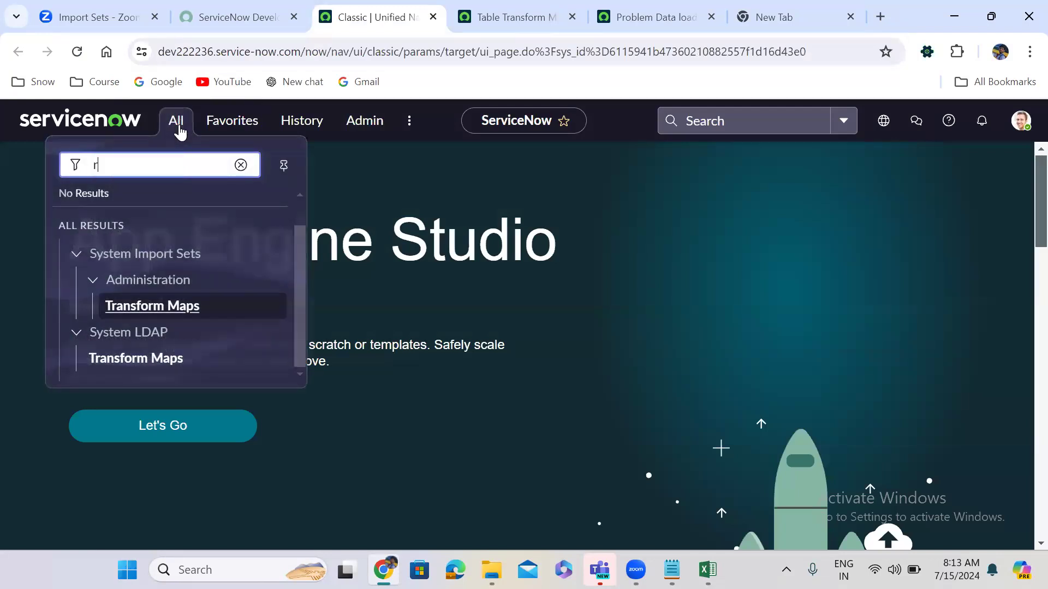
text(est api e)
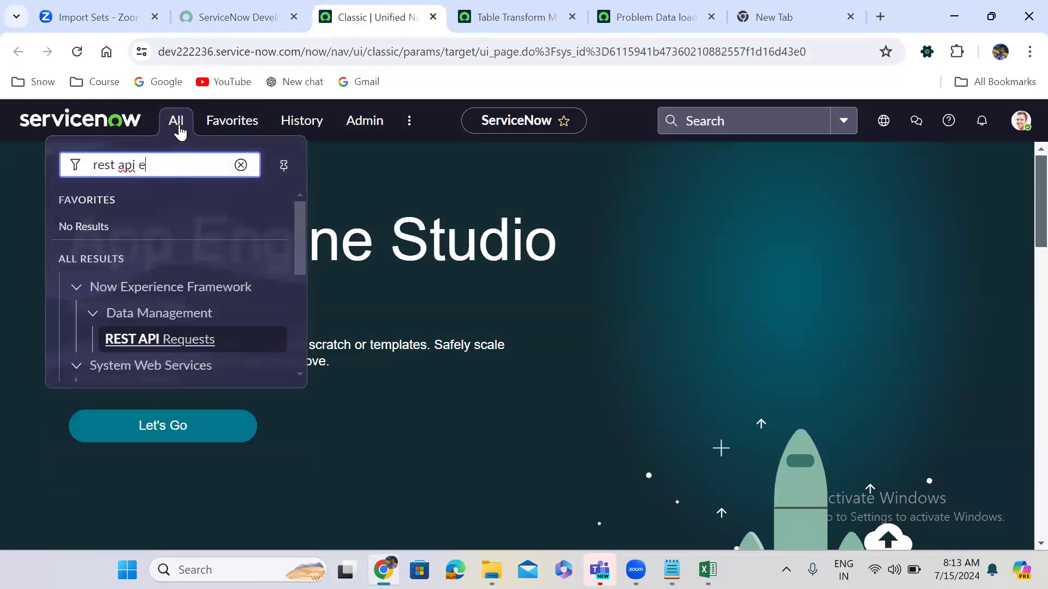
text(xplo)
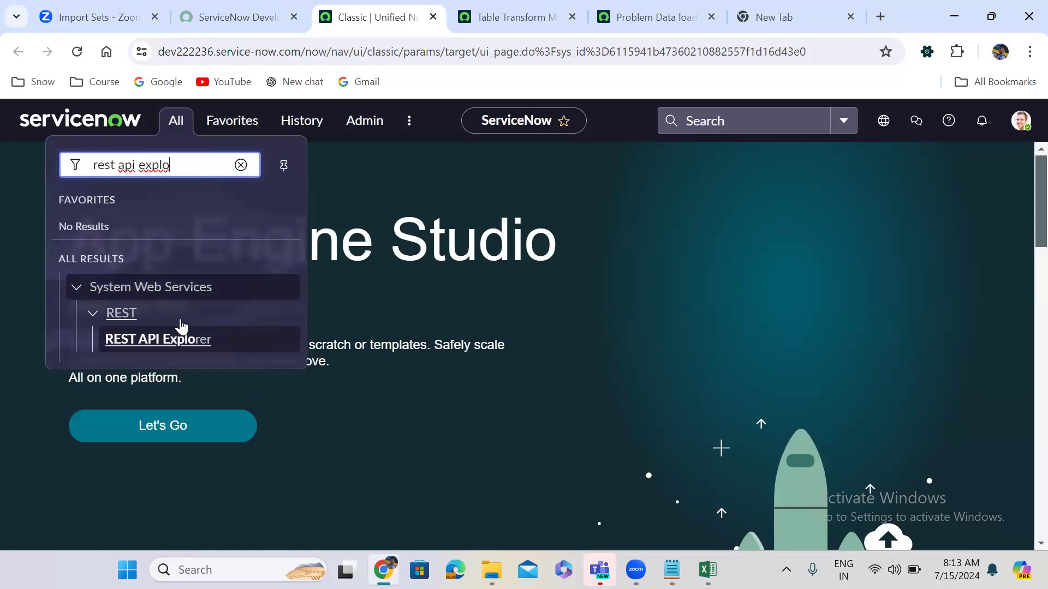
click(175, 349)
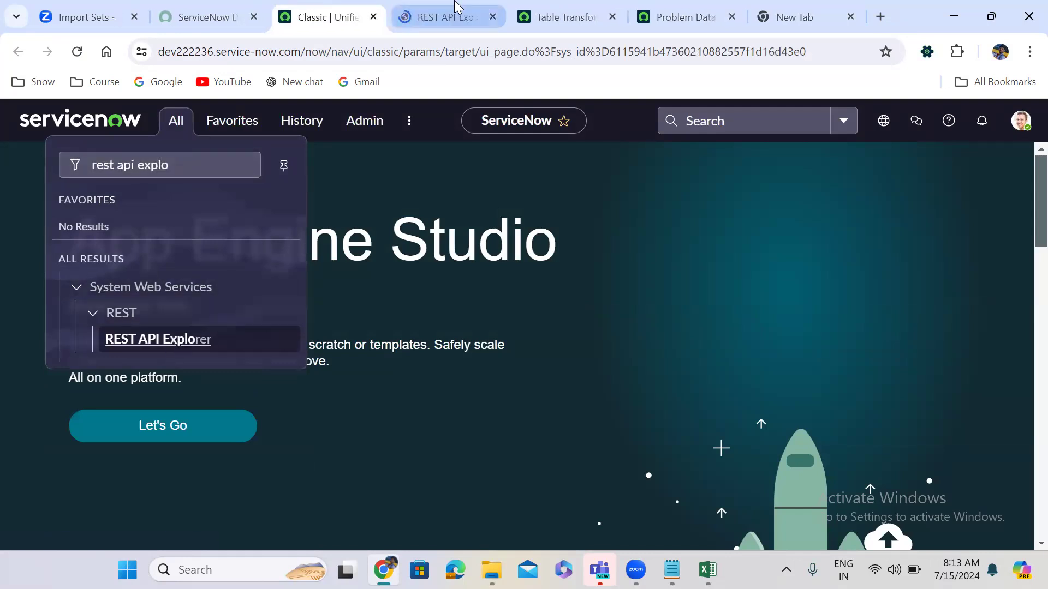
click(455, 8)
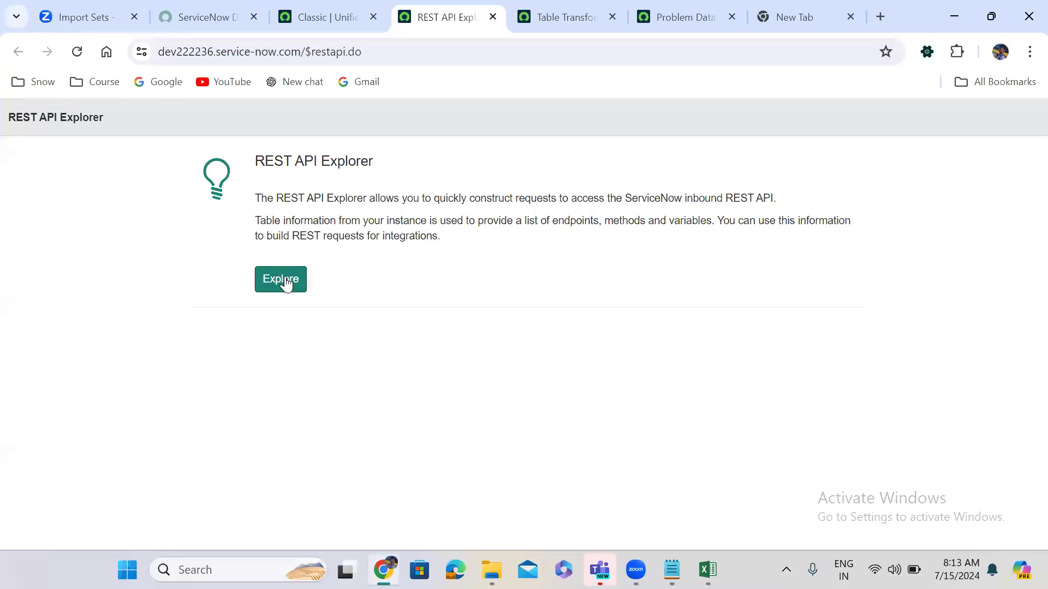
Explore the REST APIs and select Import Set API as the API name.
click(284, 278)
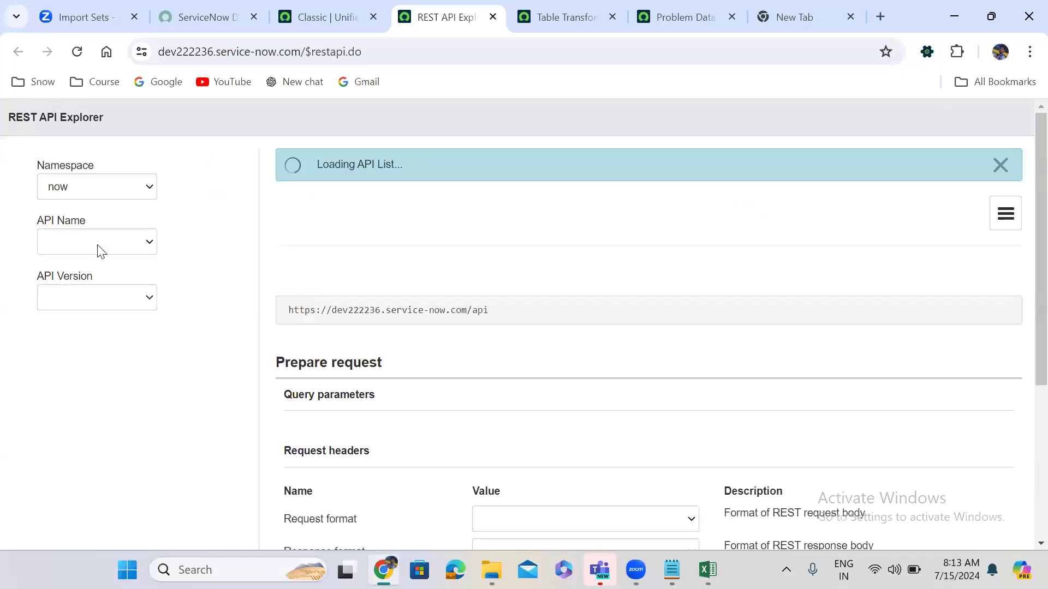
click(105, 245)
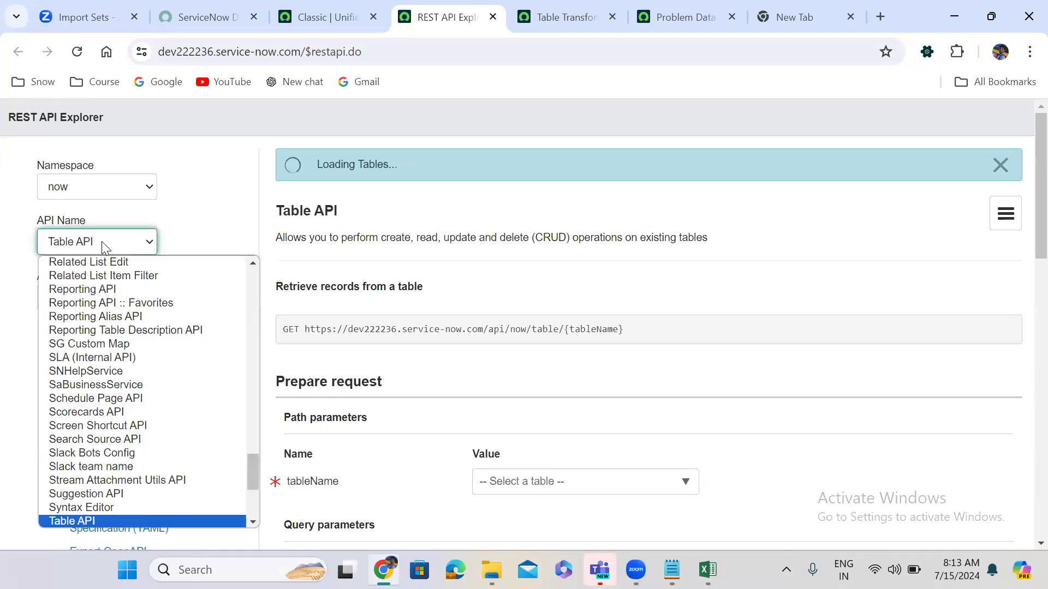
text(im)
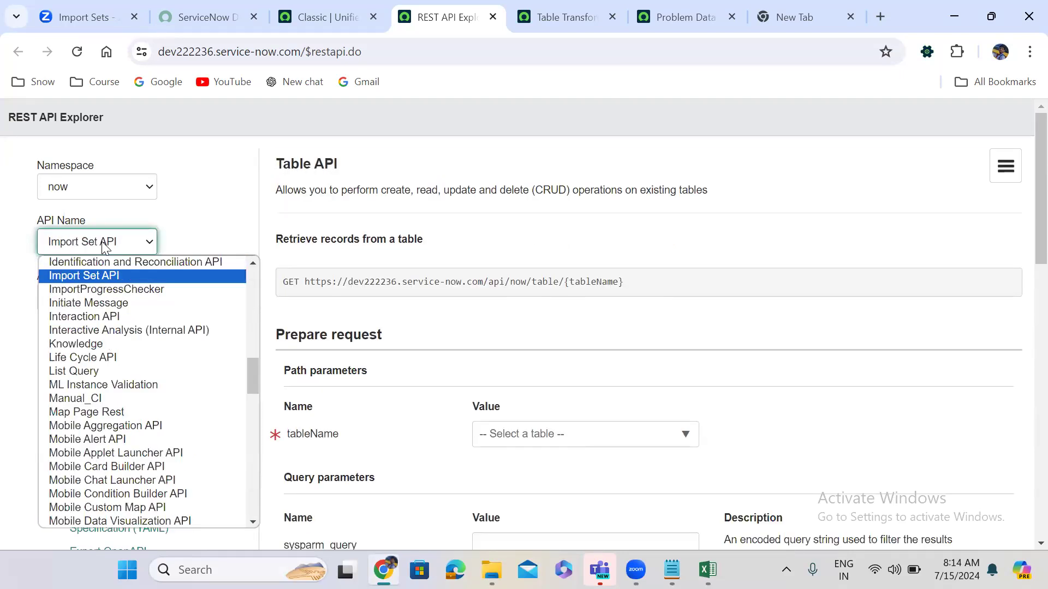
key(Return)
Choose Temp Problem as the staging table and add a request body field.
scroll(550, 371, down, 1)
click(523, 377)
text(temp)
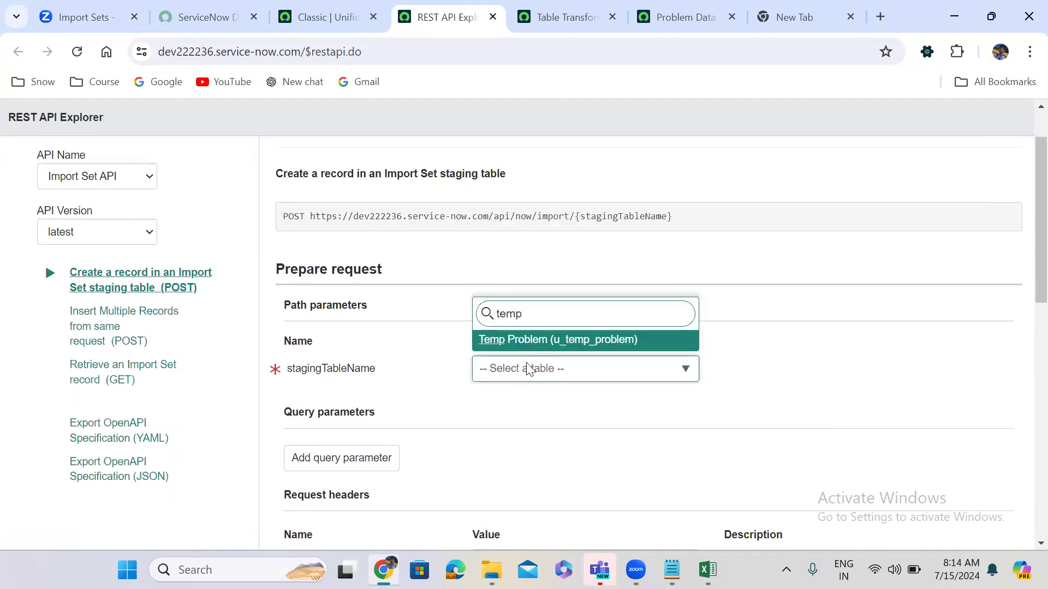
click(540, 344)
scroll(753, 393, down, 6)
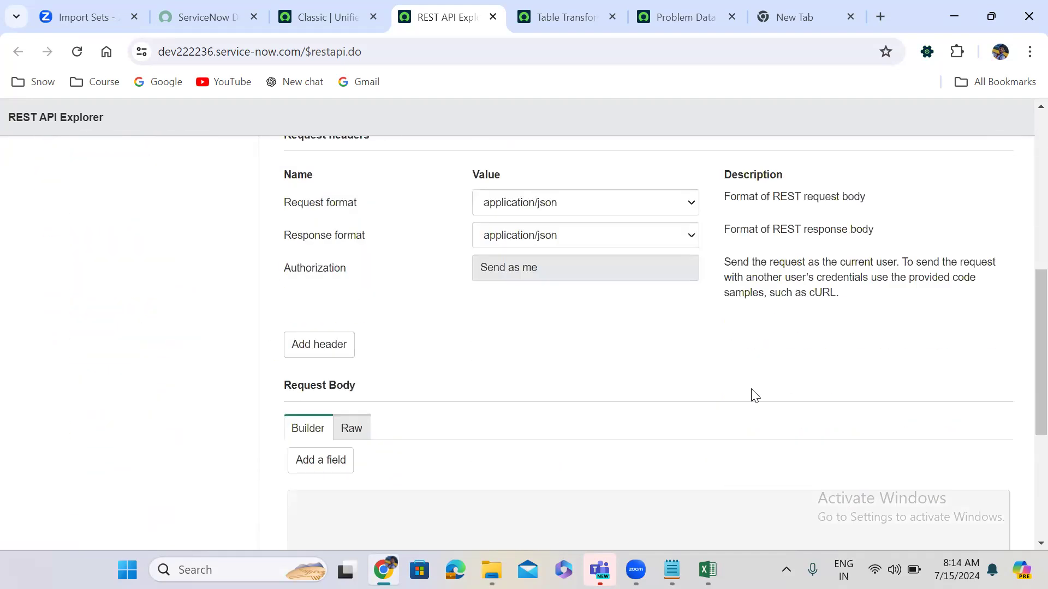
scroll(754, 395, down, 3)
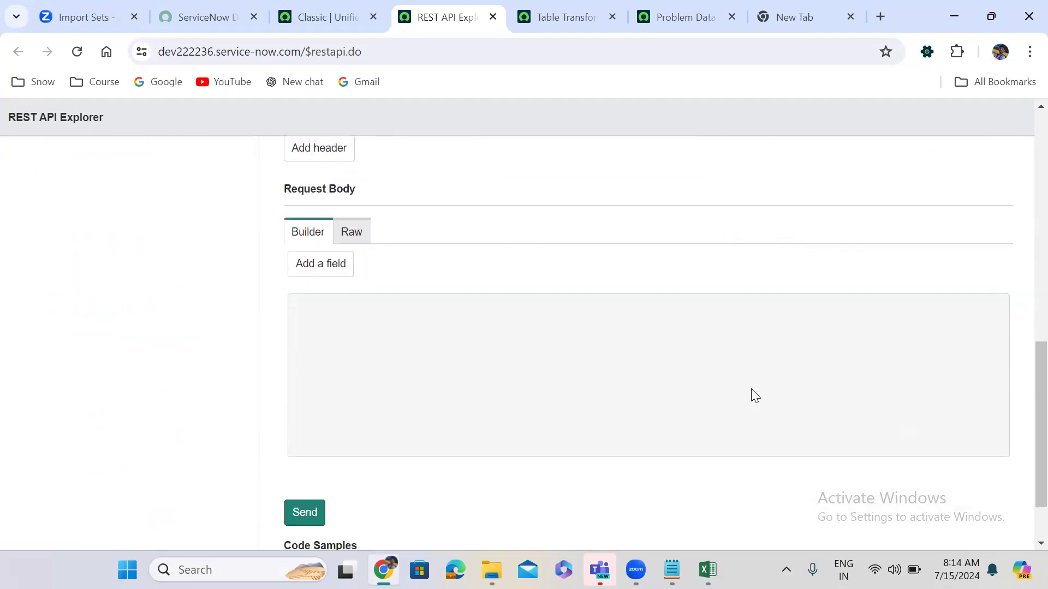
click(341, 271)
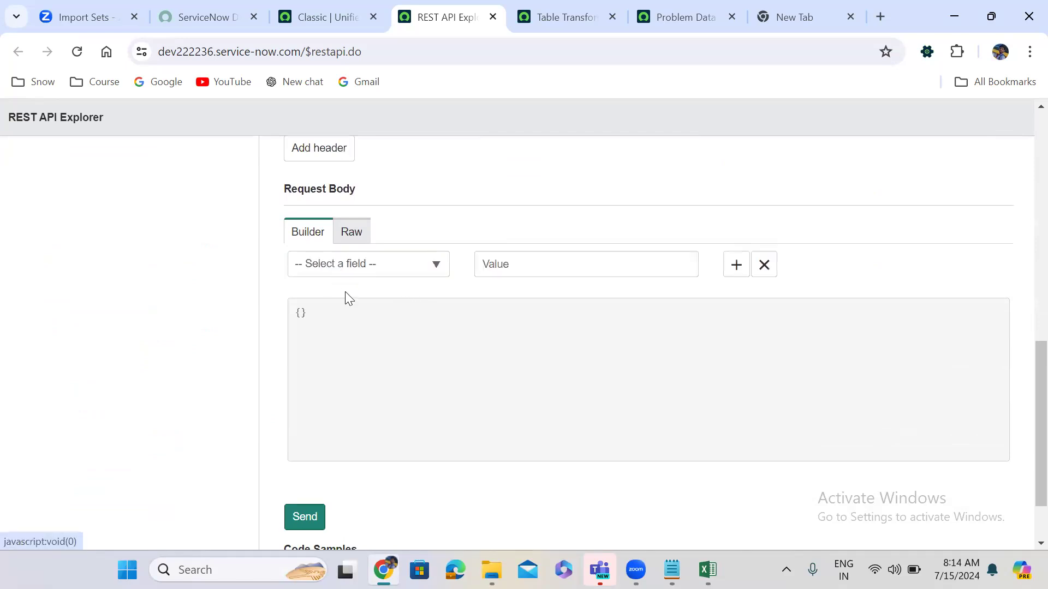
Add Problem statement (u_problem_statement) as the first request body field.
click(337, 268)
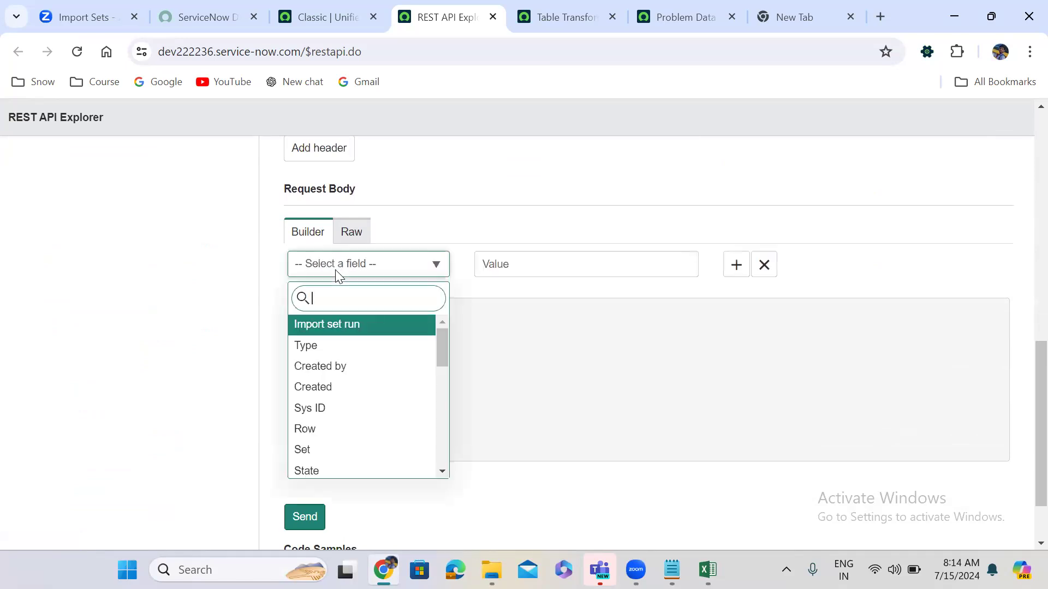
text(short)
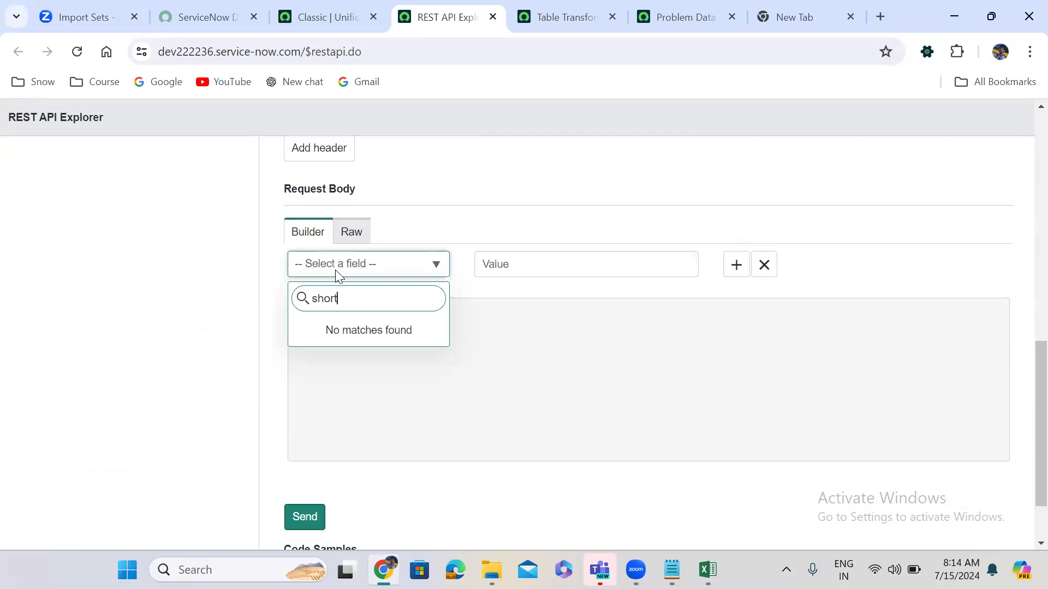
text(o)
key(BackSpace)
key(BackSpace)
key(BackSpace)
text(pro)
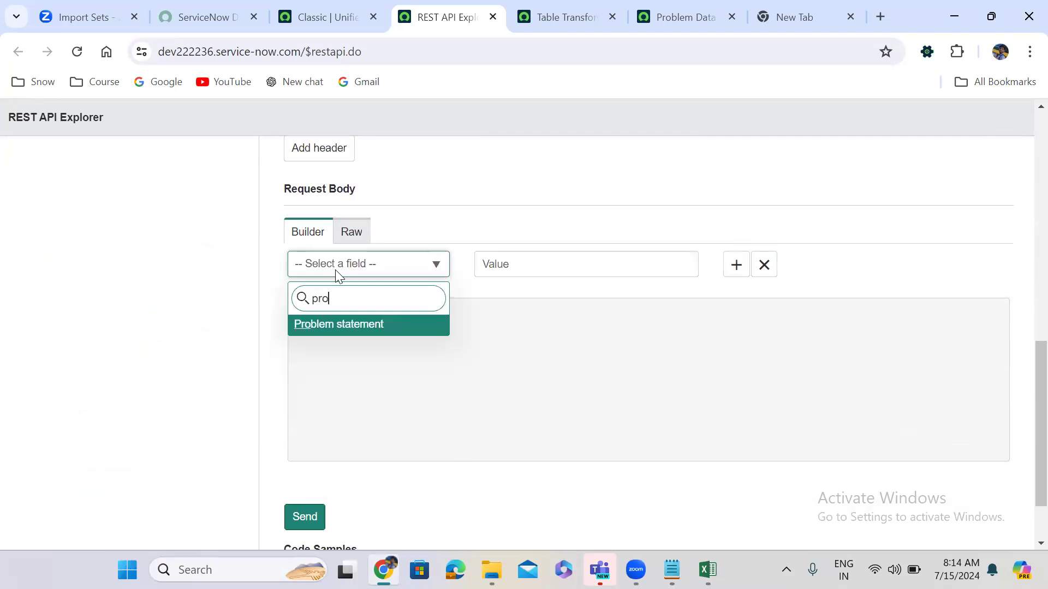
click(344, 330)
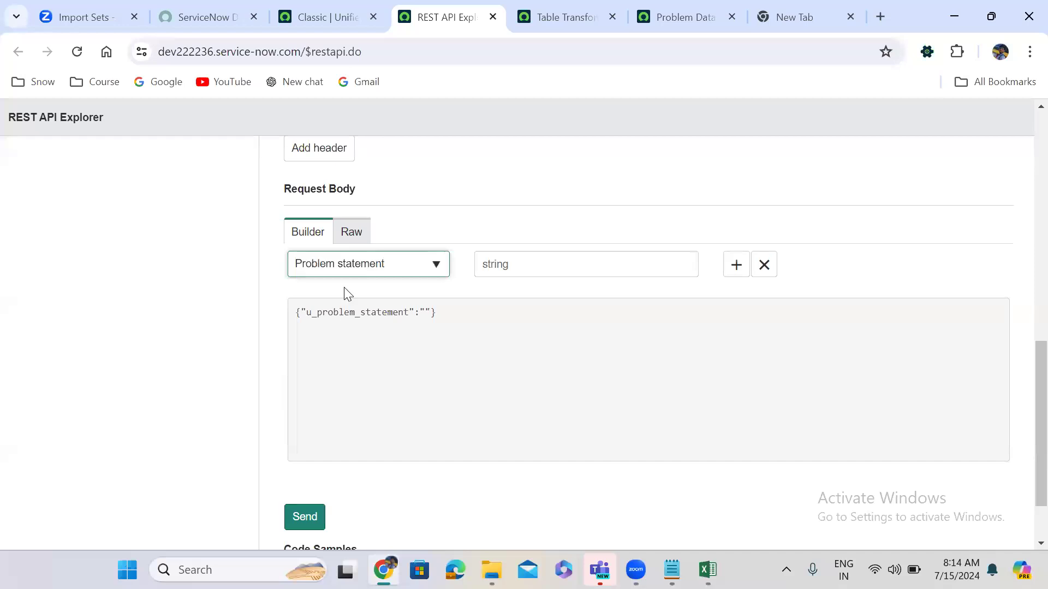
Add a second body field row set to the State field, u_state.
click(731, 272)
click(377, 305)
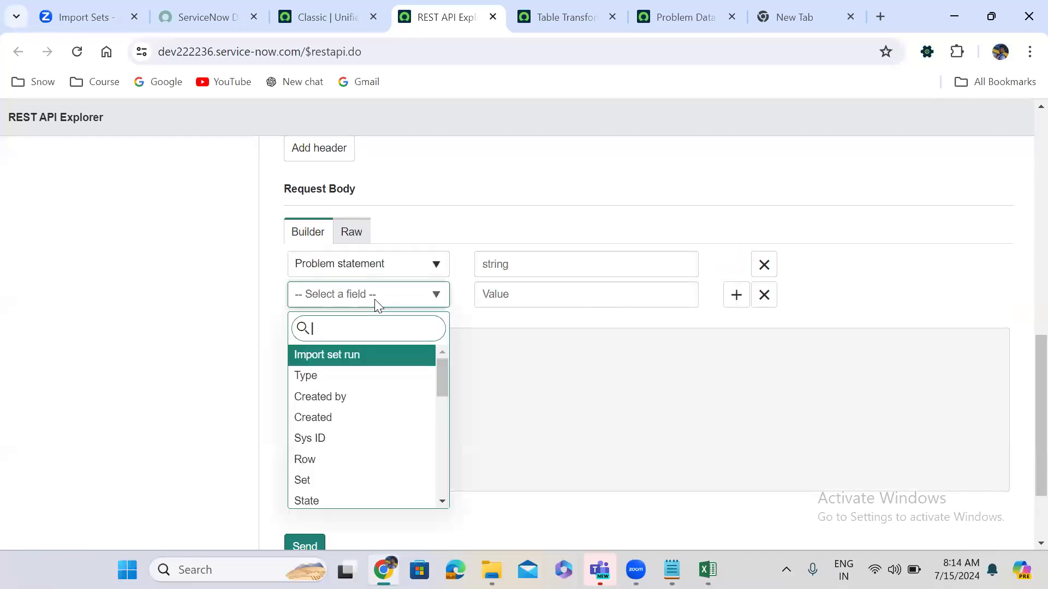
text(des)
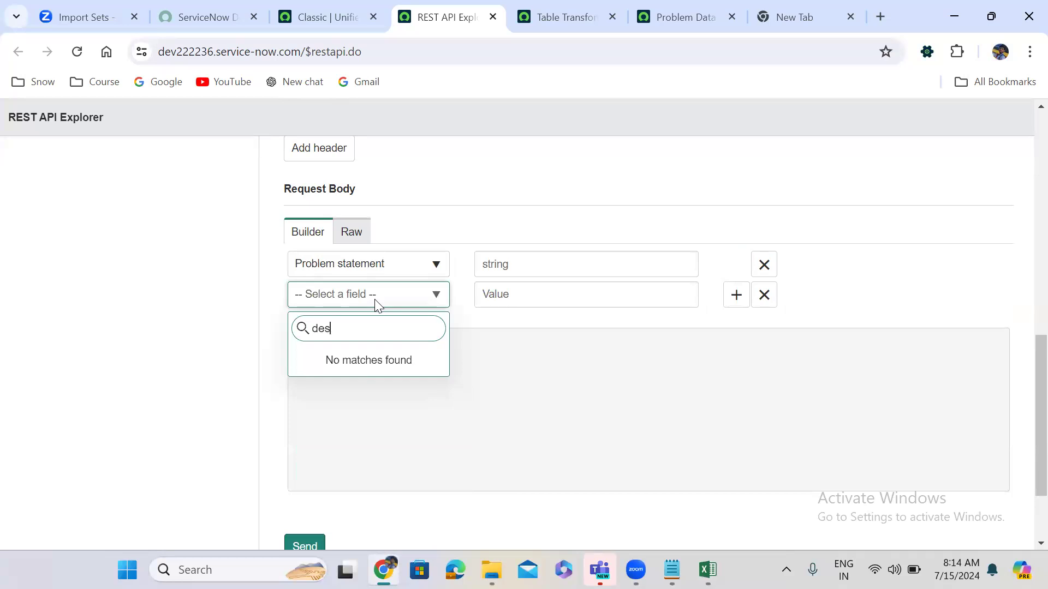
key(BackSpace)
key(BackSpace)
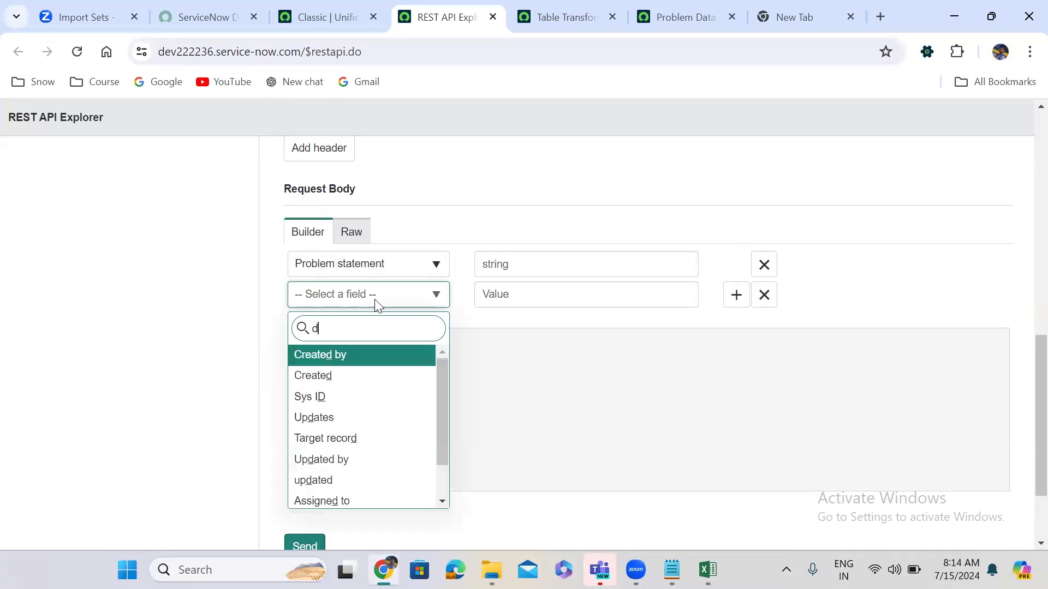
key(BackSpace)
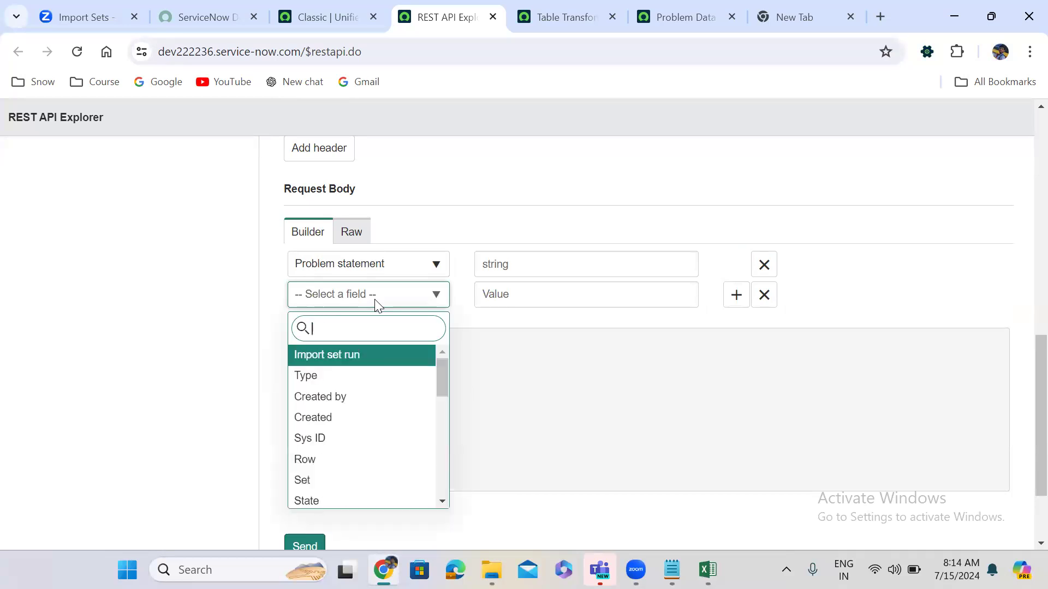
text(des)
key(BackSpace)
key(BackSpace)
key(BackSpace)
text(sta)
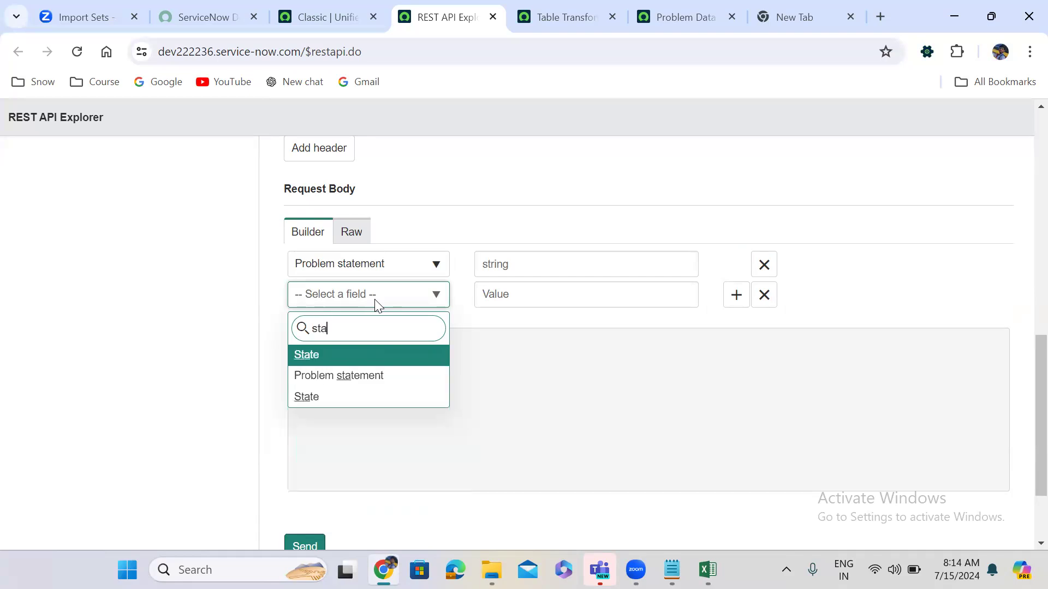
key(Return)
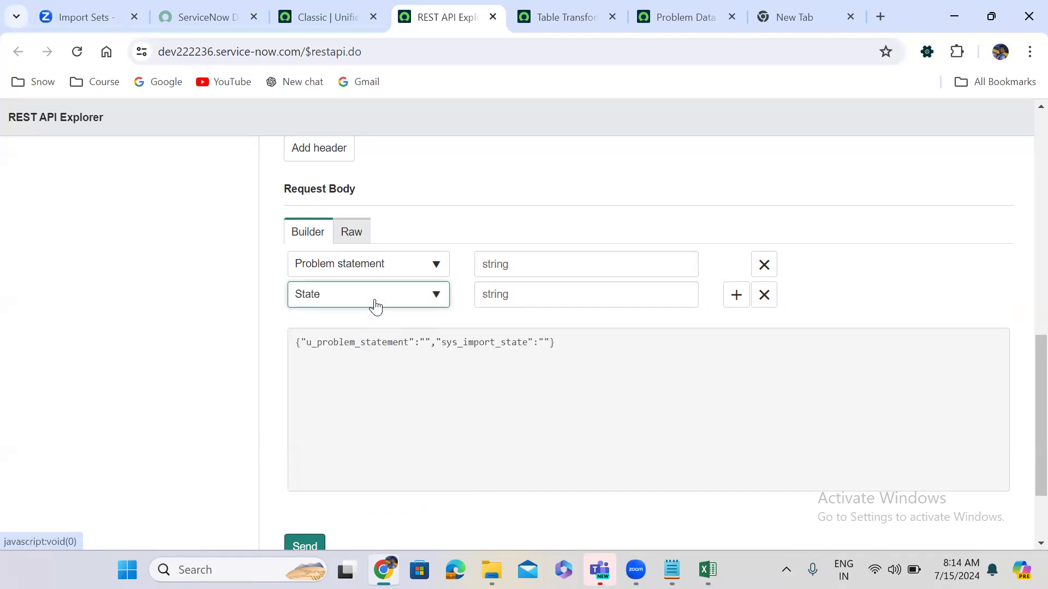
click(375, 301)
text(sta)
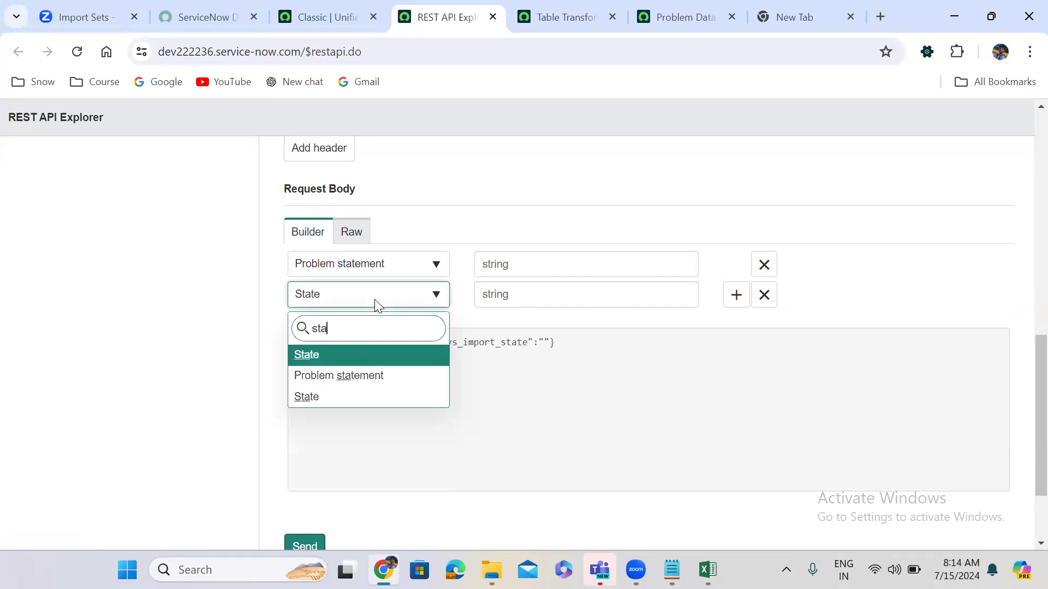
key(Down)
key(Down)
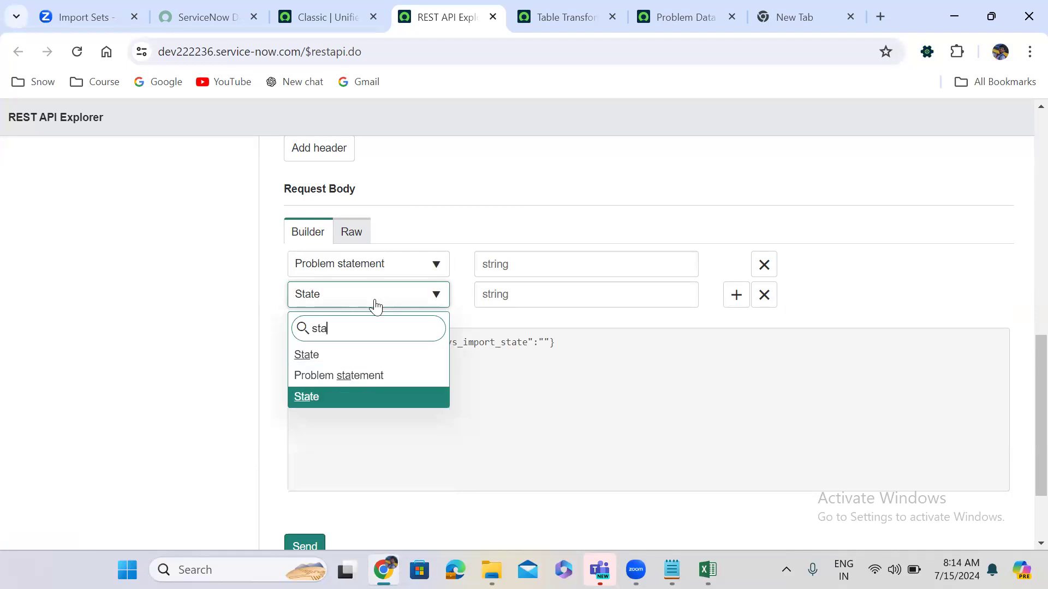
key(Return)
Add a third body field row set to Configuration item (u_configuration_item).
click(736, 294)
click(736, 295)
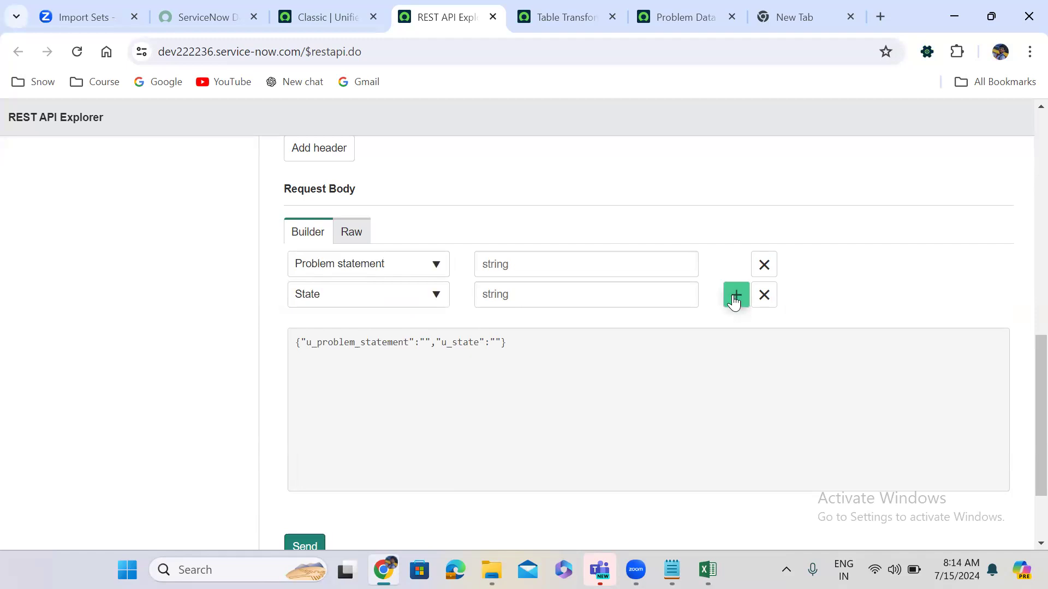
click(321, 330)
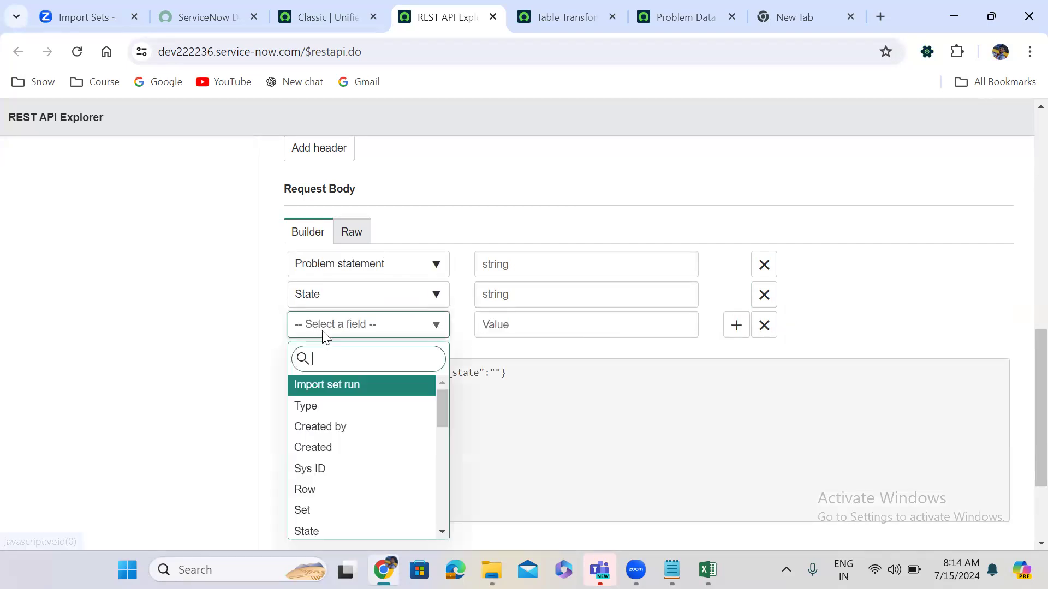
text(conf)
key(Return)
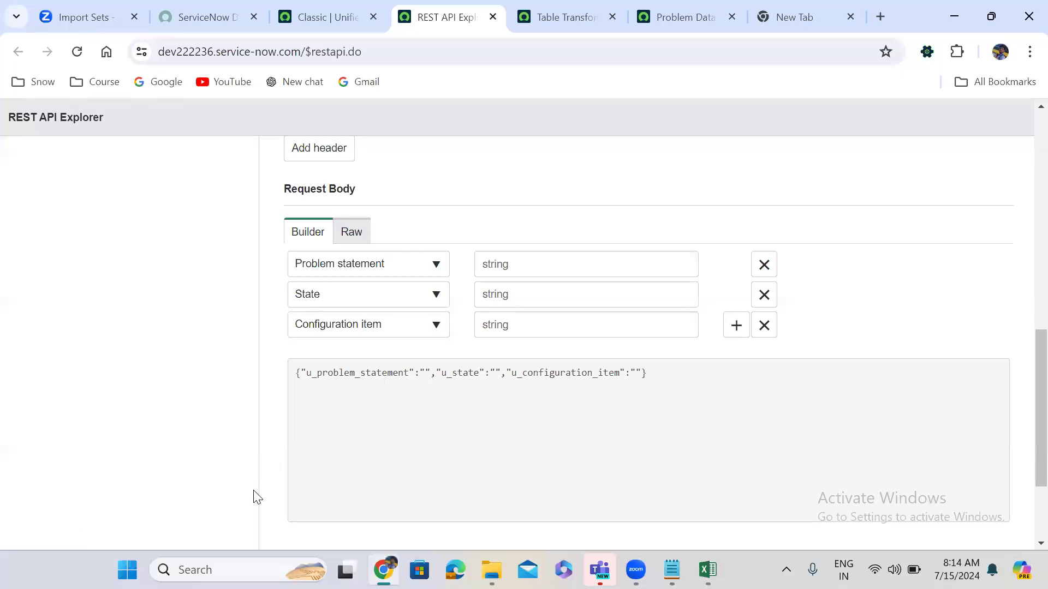
scroll(257, 497, down, 3)
Send the POST to /api/now/import/u_temp_problem, get 201 Created, and select the endpoint URL.
click(308, 434)
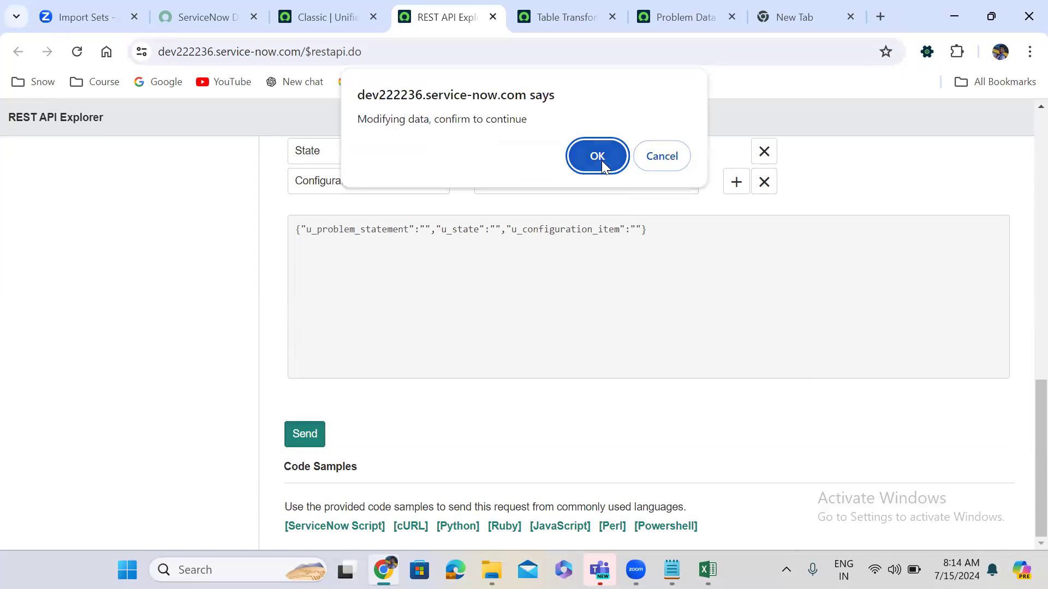
click(597, 156)
scroll(584, 303, down, 1)
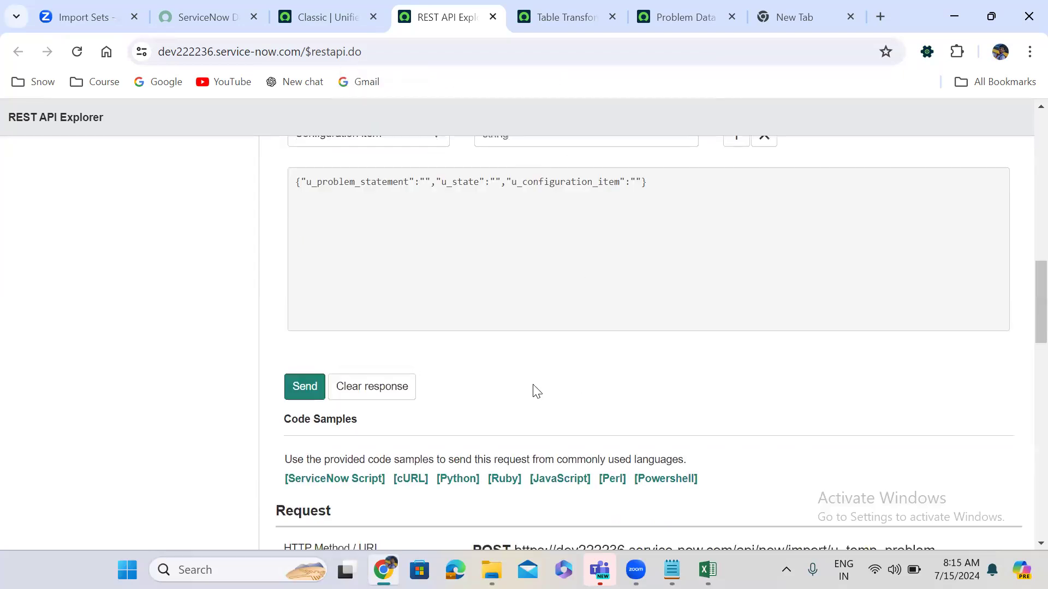
scroll(536, 391, down, 6)
scroll(536, 391, up, 1)
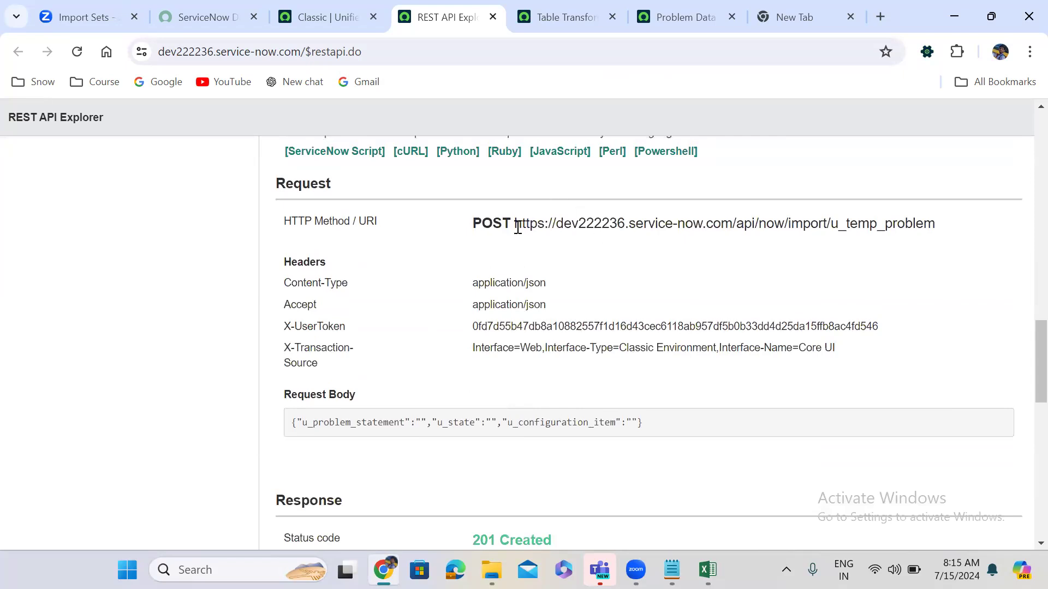
drag(515, 226, 942, 233)
key(ctrl+c)
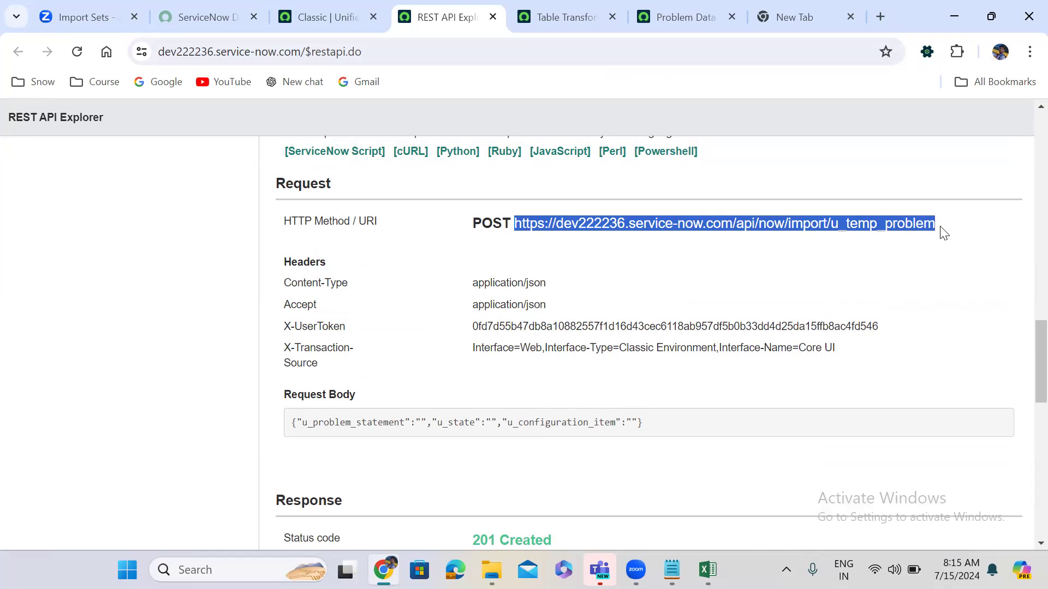
click(672, 570)
Paste the u_temp_problem import URL on a new line under Import Sets.
click(90, 120)
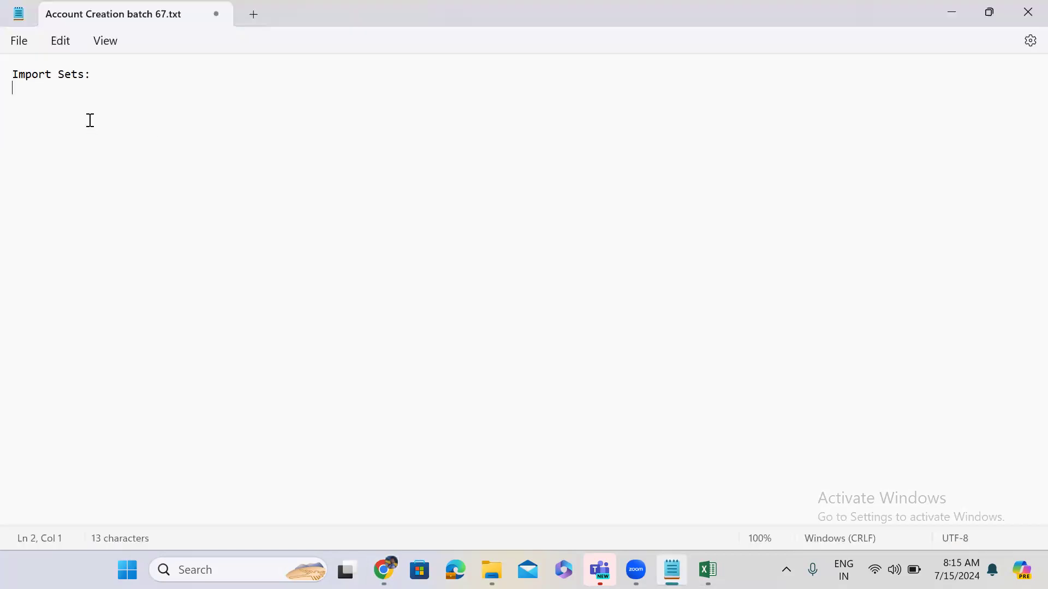
key(Return)
key(ctrl+v)
key(Return)
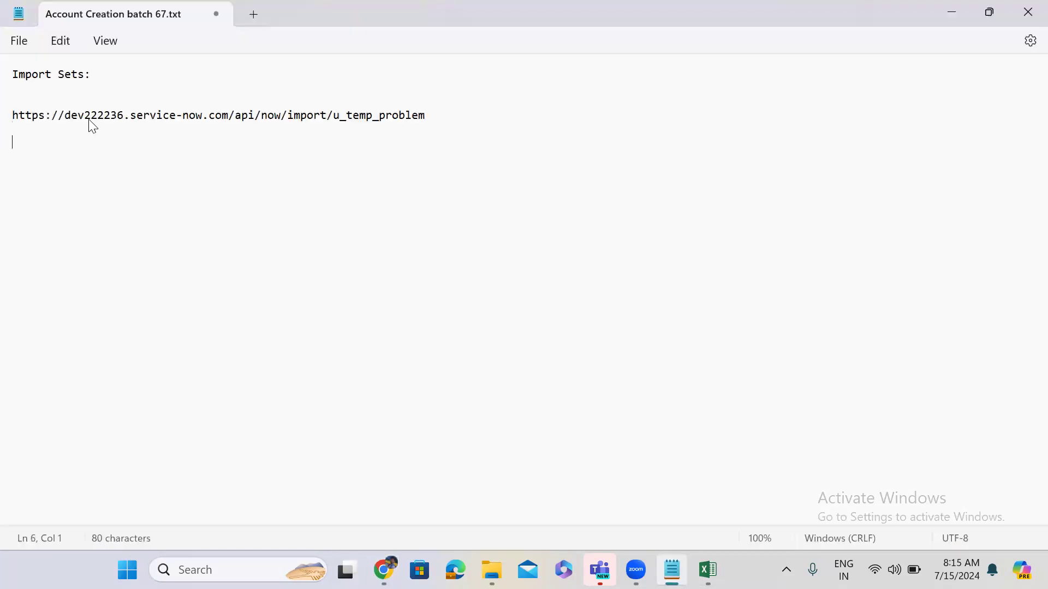
Copy the JSON request body from REST API Explorer and paste it below the URL.
key(alt+Tab)
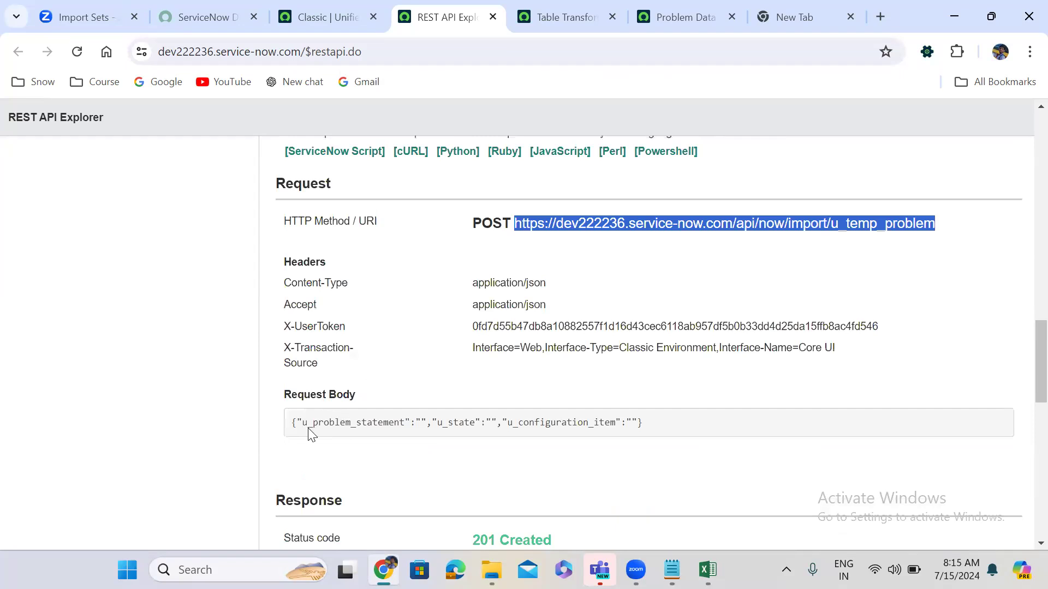
drag(290, 426, 670, 434)
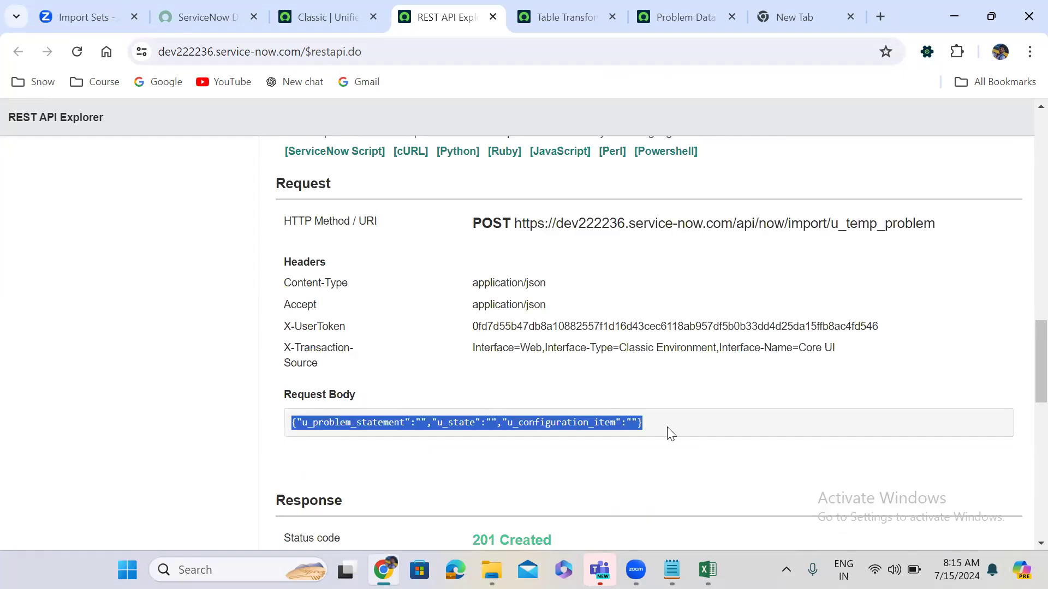
key(ctrl+c)
key(alt+Tab)
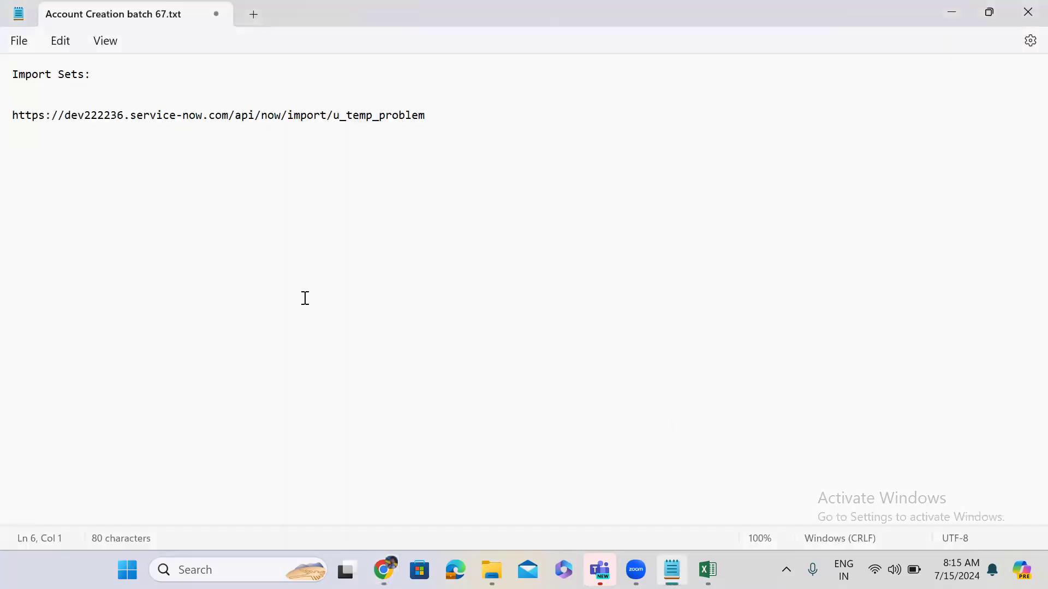
key(ctrl+v)
Put the opening brace, each field and the closing brace on separate lines.
click(18, 143)
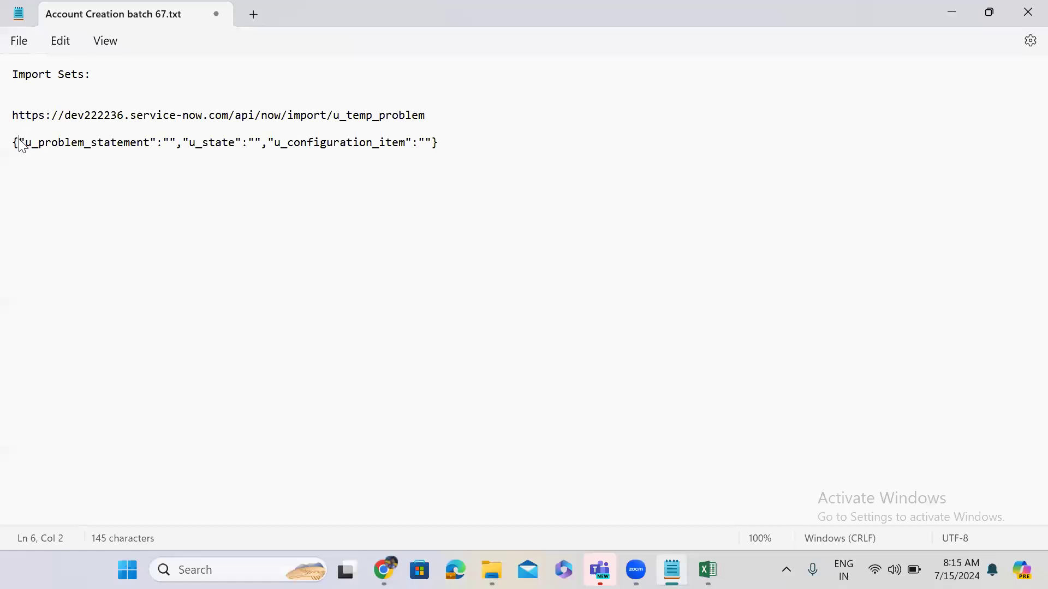
key(Return)
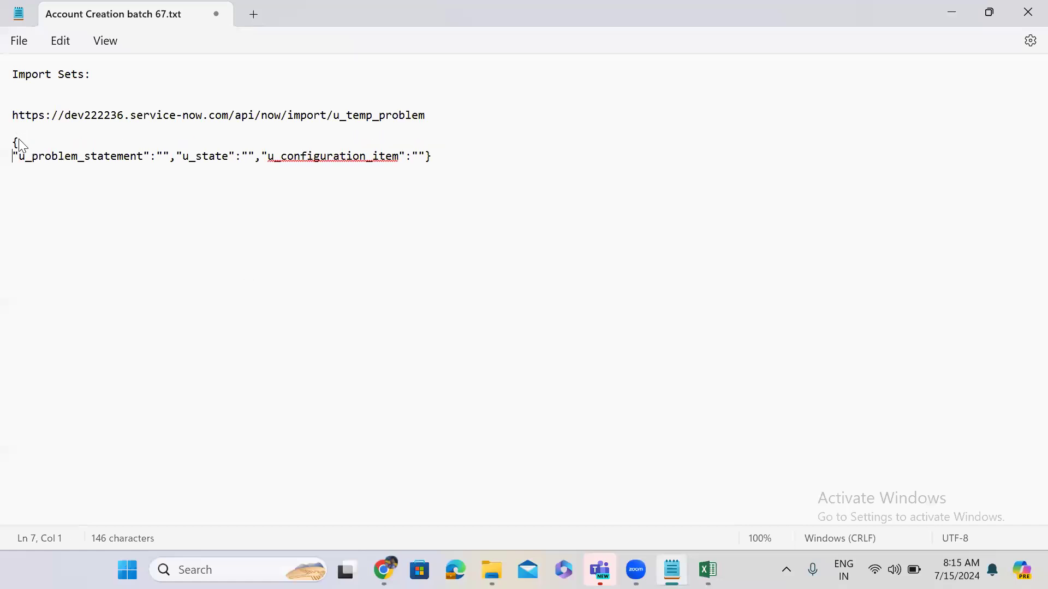
click(178, 156)
key(Return)
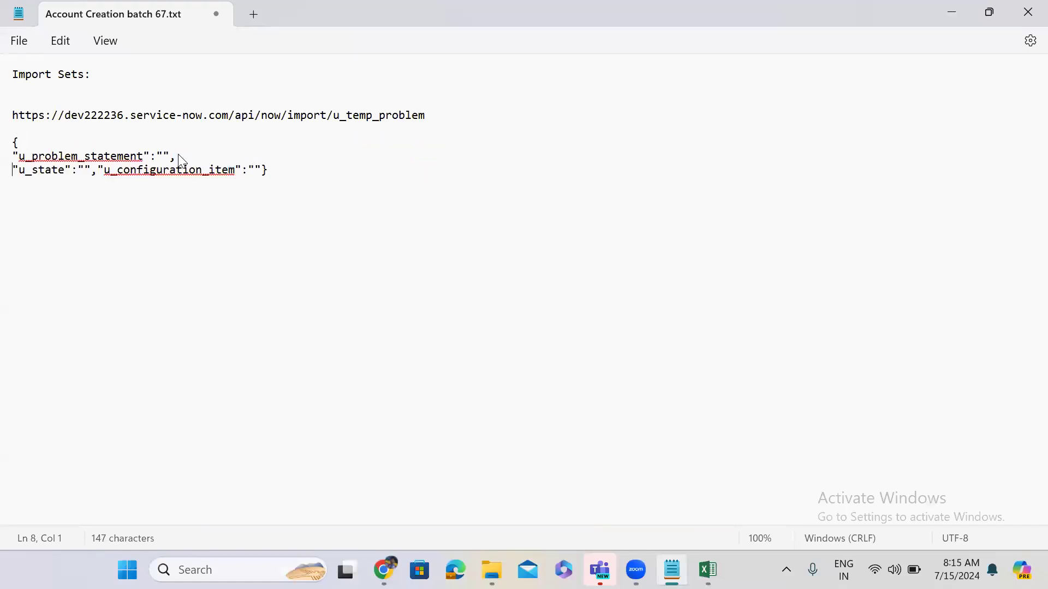
click(99, 173)
key(Return)
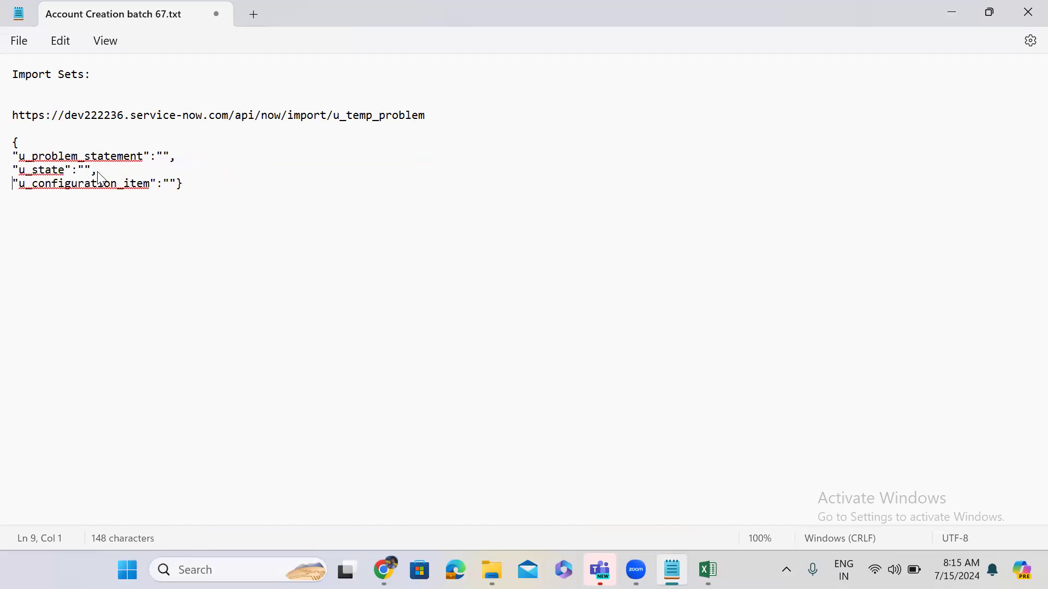
click(178, 184)
key(Return)
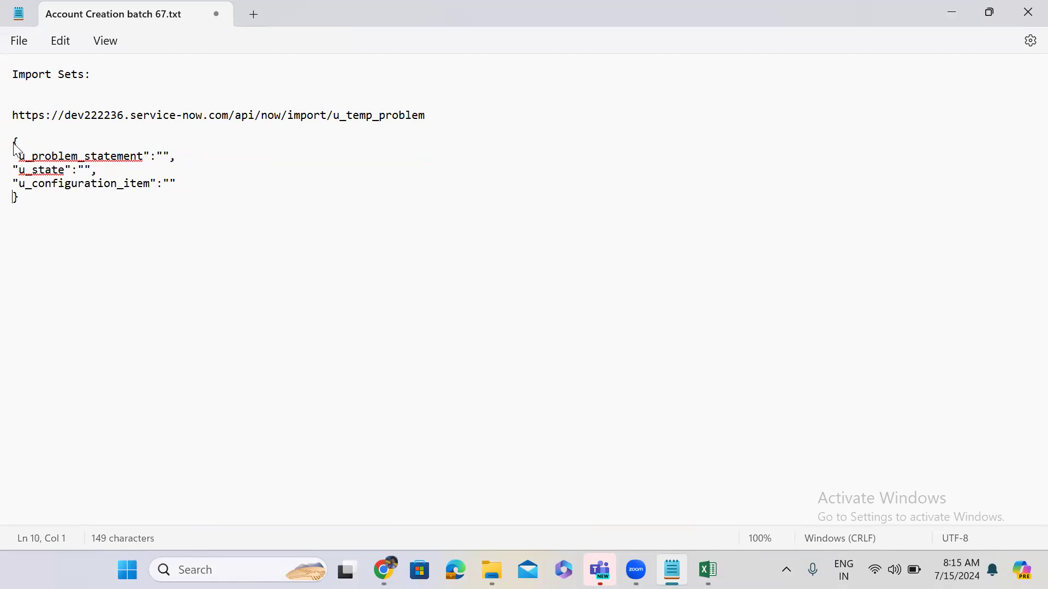
Review the empty field values in the JSON block and add a blank line after it.
drag(14, 143, 84, 220)
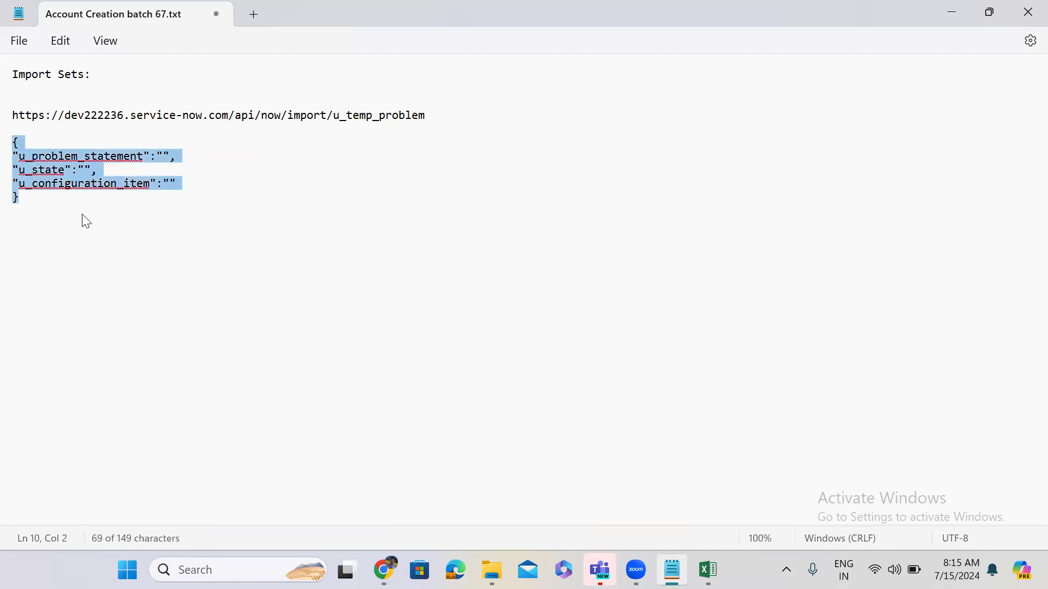
double_click(162, 158)
click(164, 155)
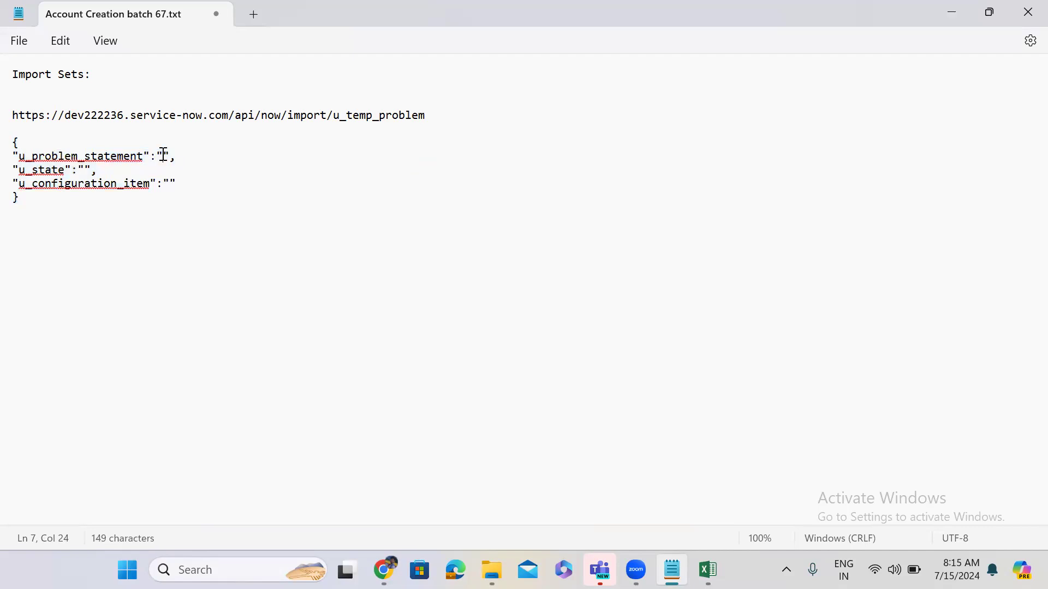
click(156, 155)
drag(156, 154, 170, 156)
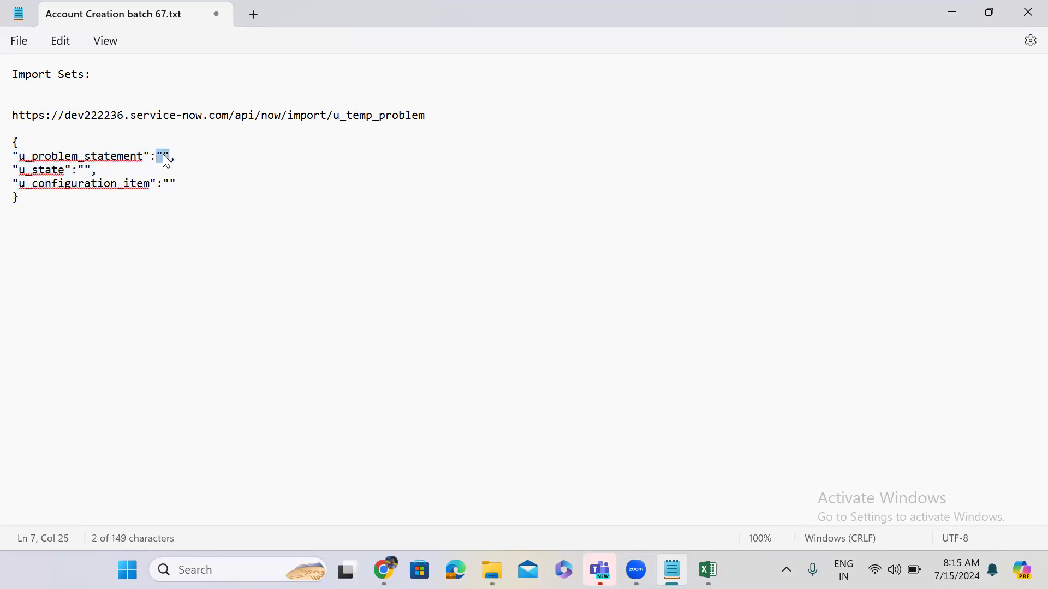
click(163, 156)
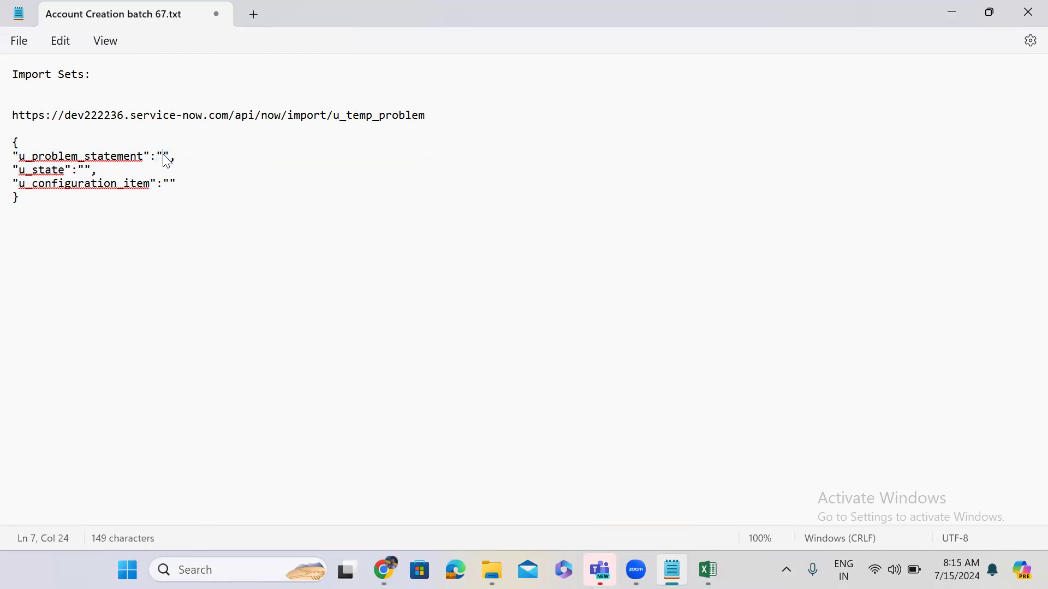
click(85, 169)
click(170, 183)
drag(29, 199, 5, 144)
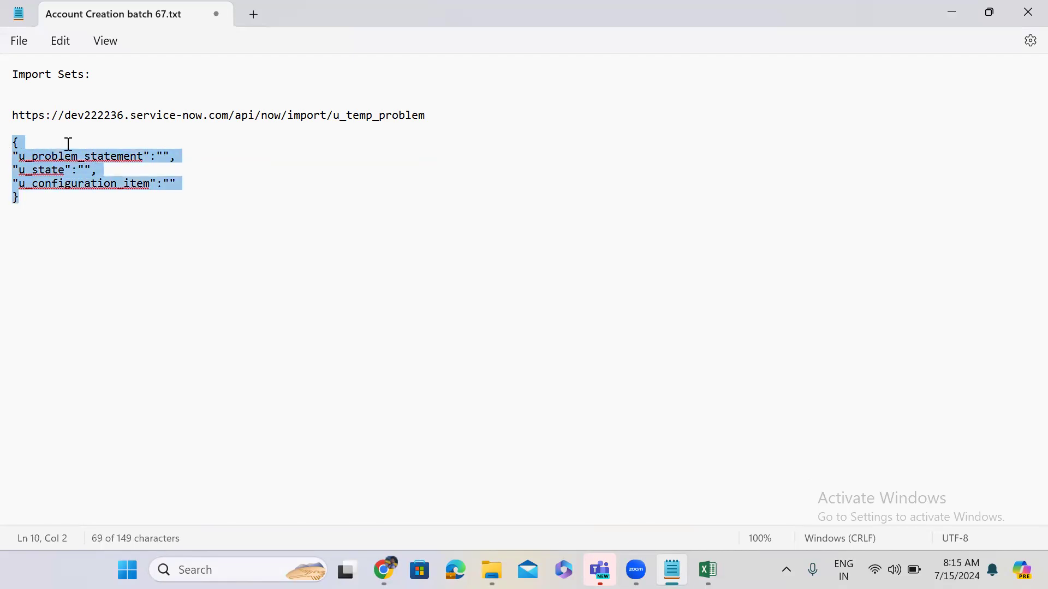
click(37, 208)
key(Return)
key(Return)
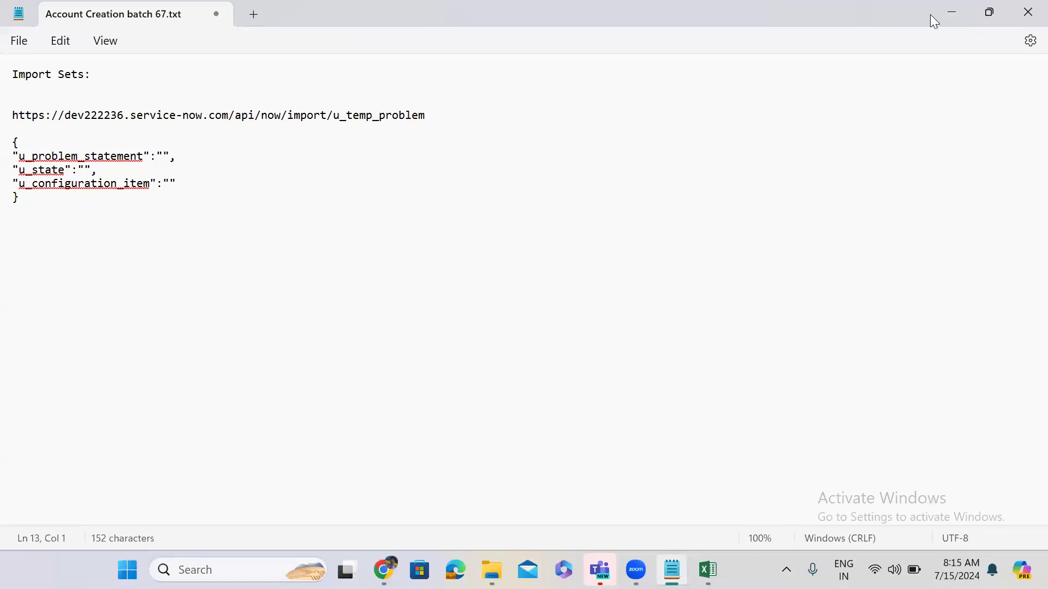
click(949, 16)
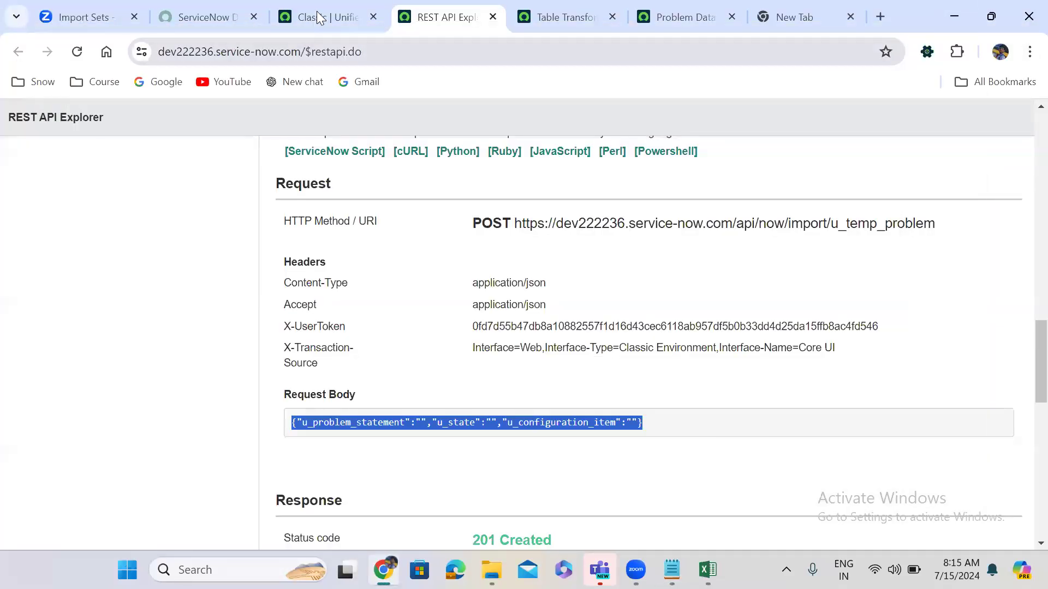
Create a new user from User Administration > Users and tick Web service access only.
click(322, 17)
click(175, 121)
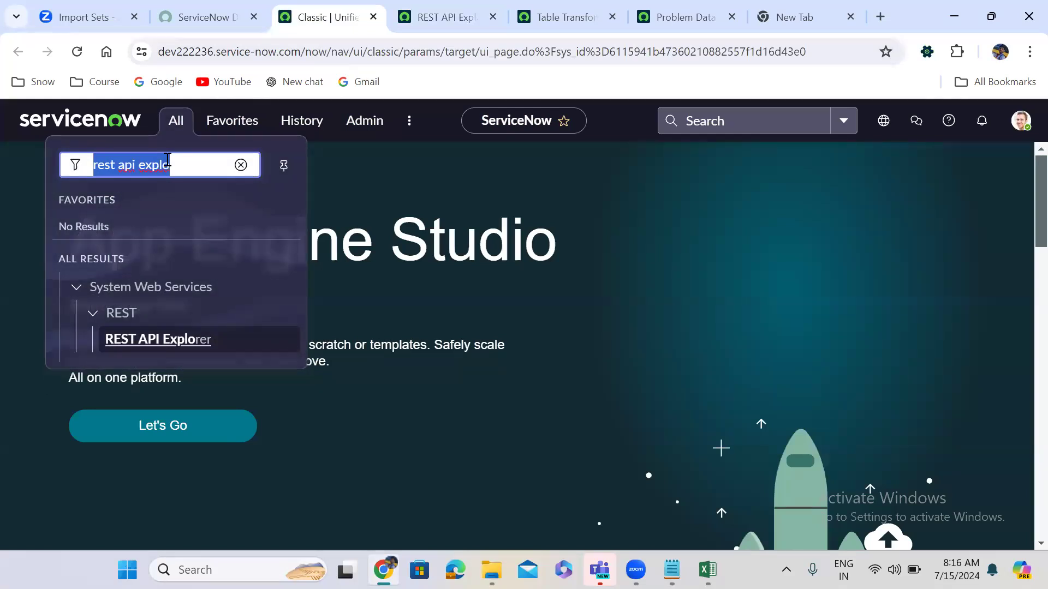
text(user ad)
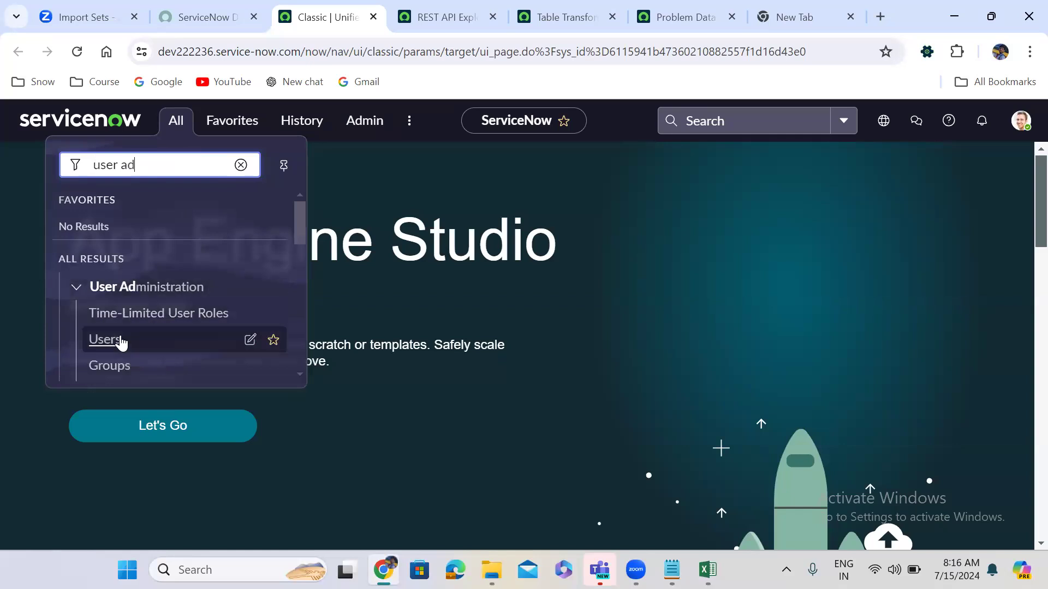
middle_click(117, 342)
click(482, 15)
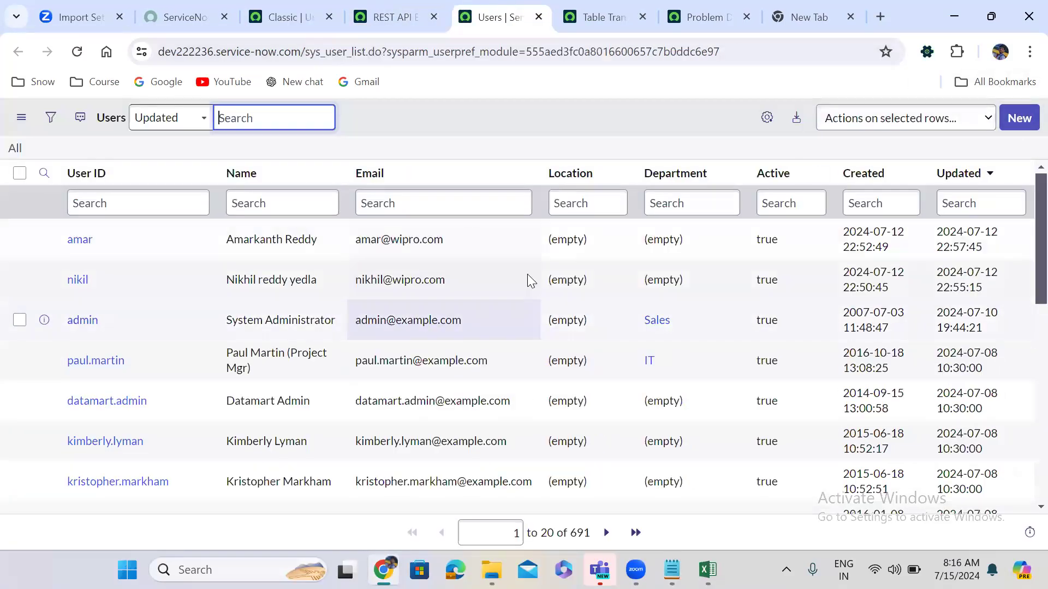
click(1016, 118)
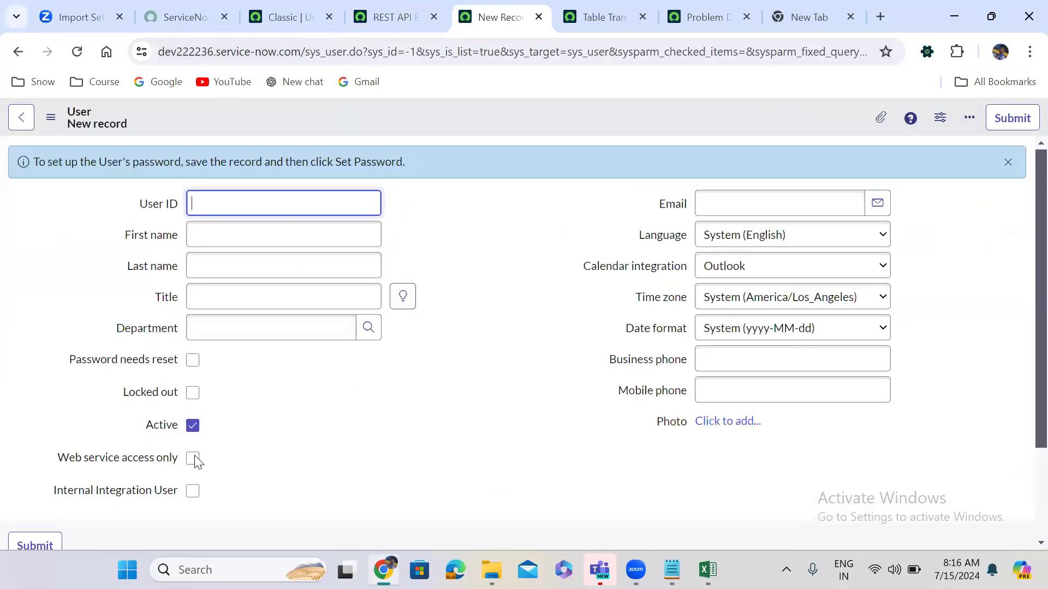
click(192, 458)
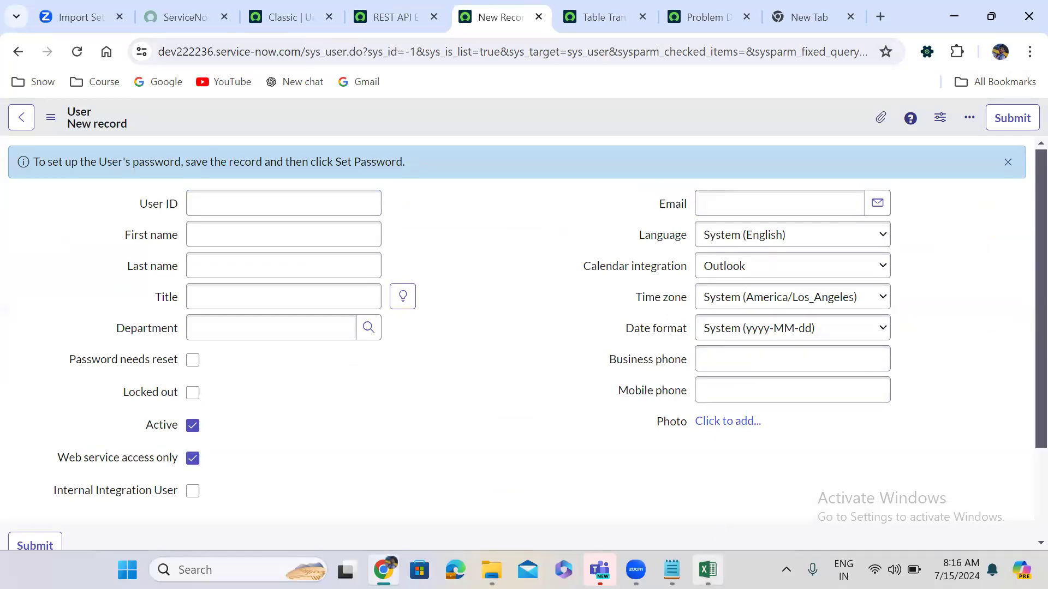
click(671, 569)
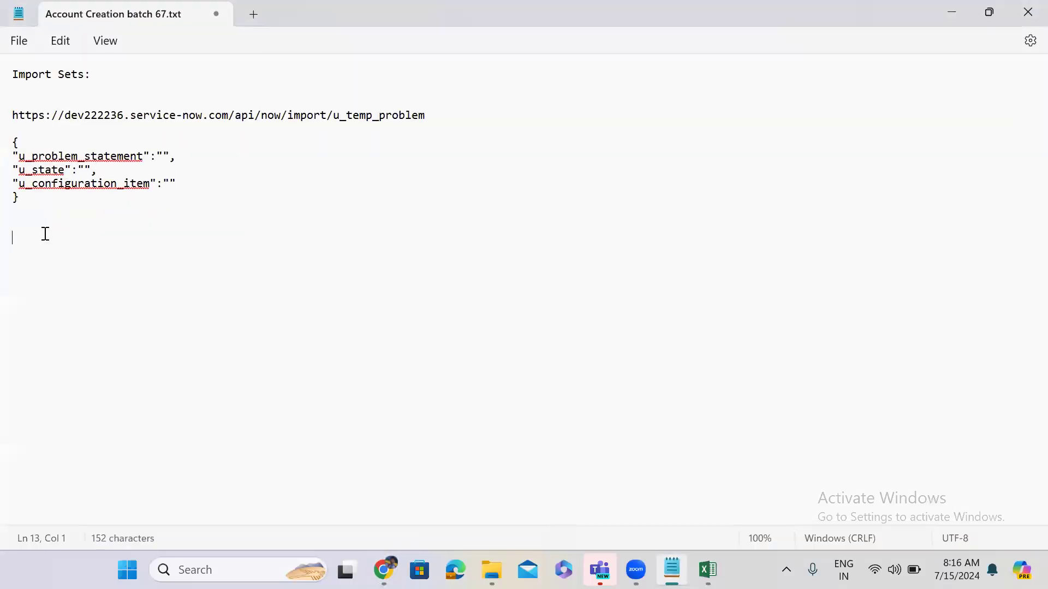
key(Return)
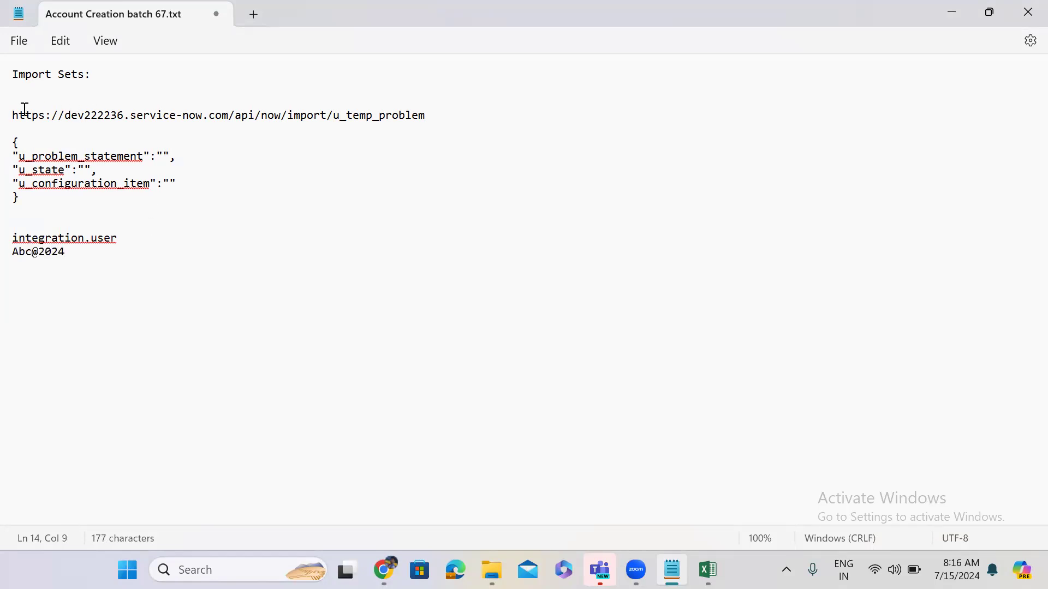
drag(12, 115, 427, 115)
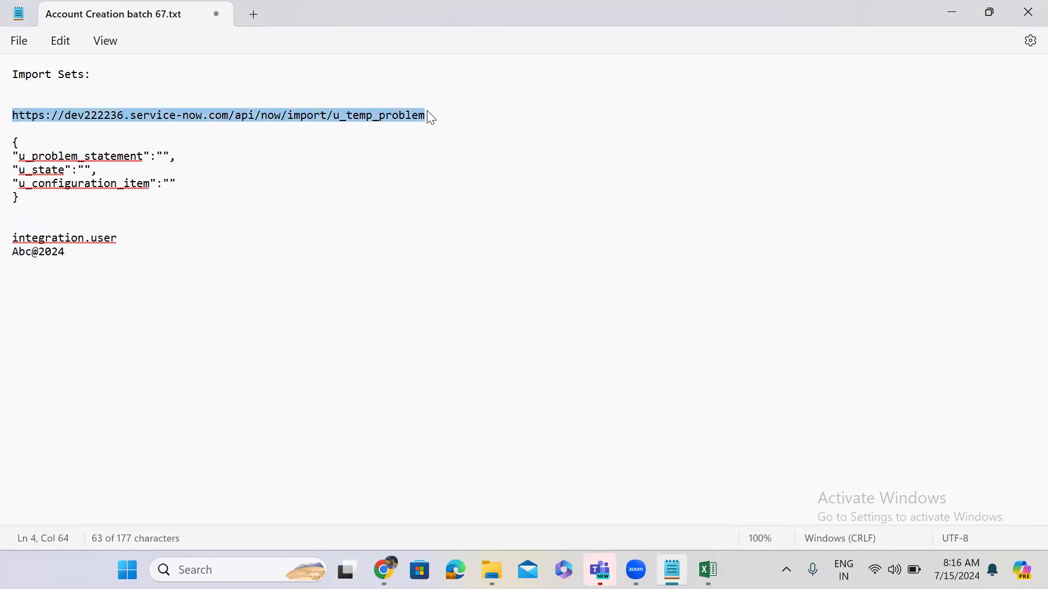
click(12, 143)
drag(30, 161, 48, 200)
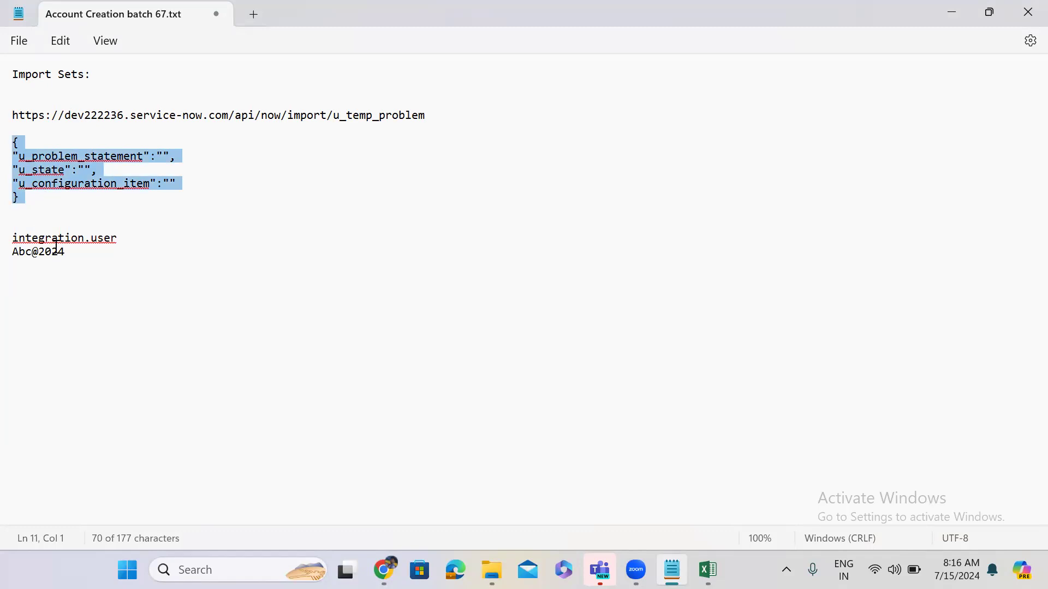
click(134, 256)
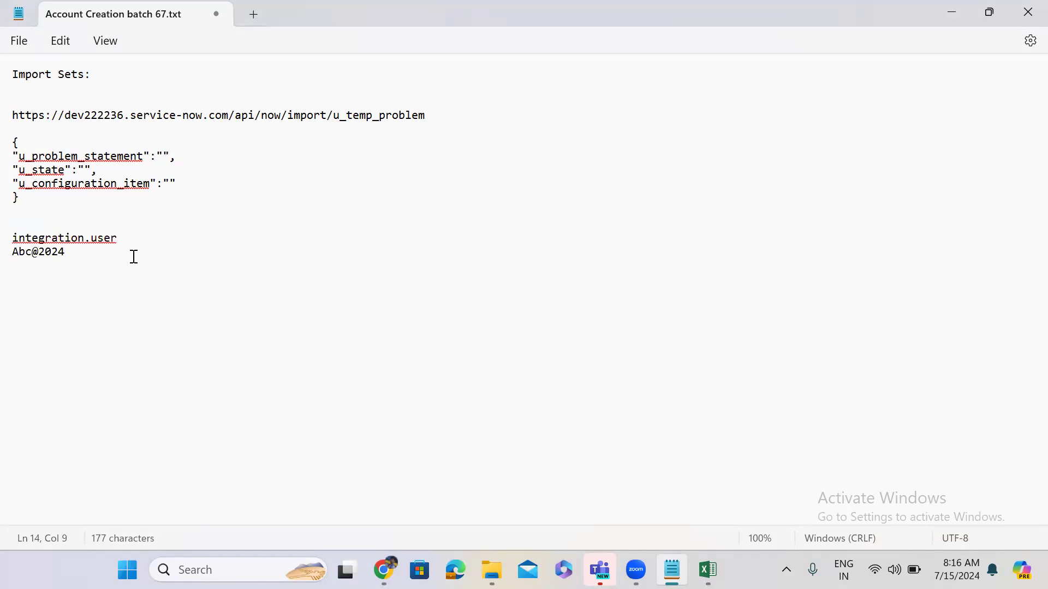
drag(133, 256, 12, 238)
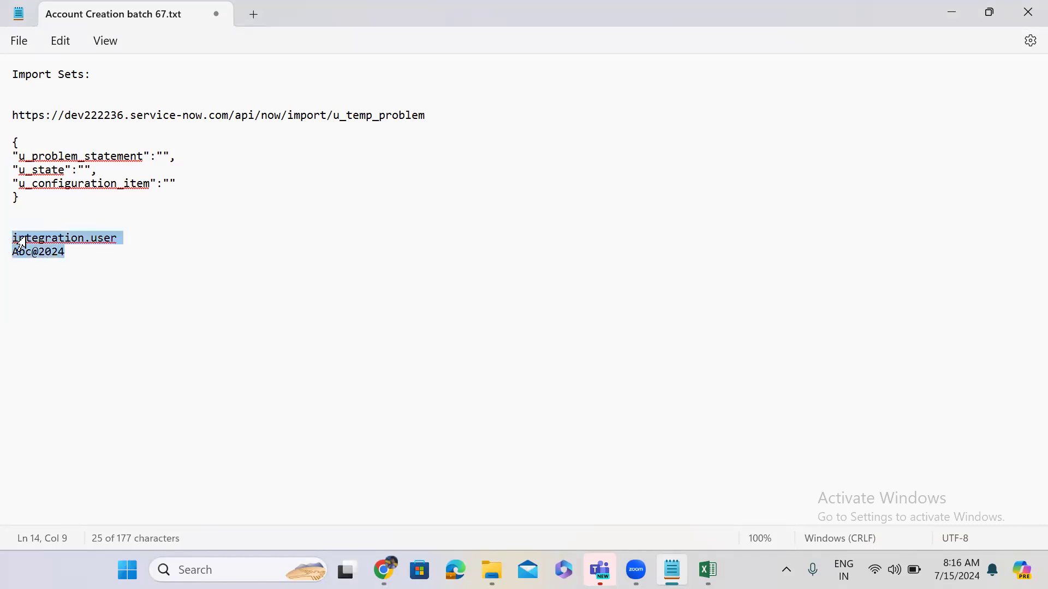
click(22, 206)
drag(23, 206, 16, 138)
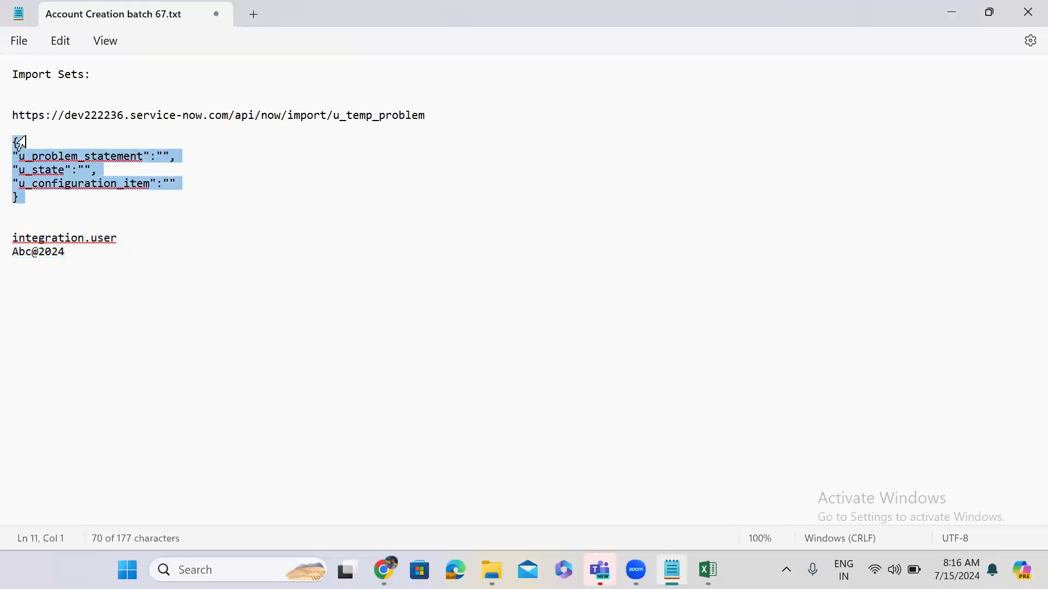
click(387, 114)
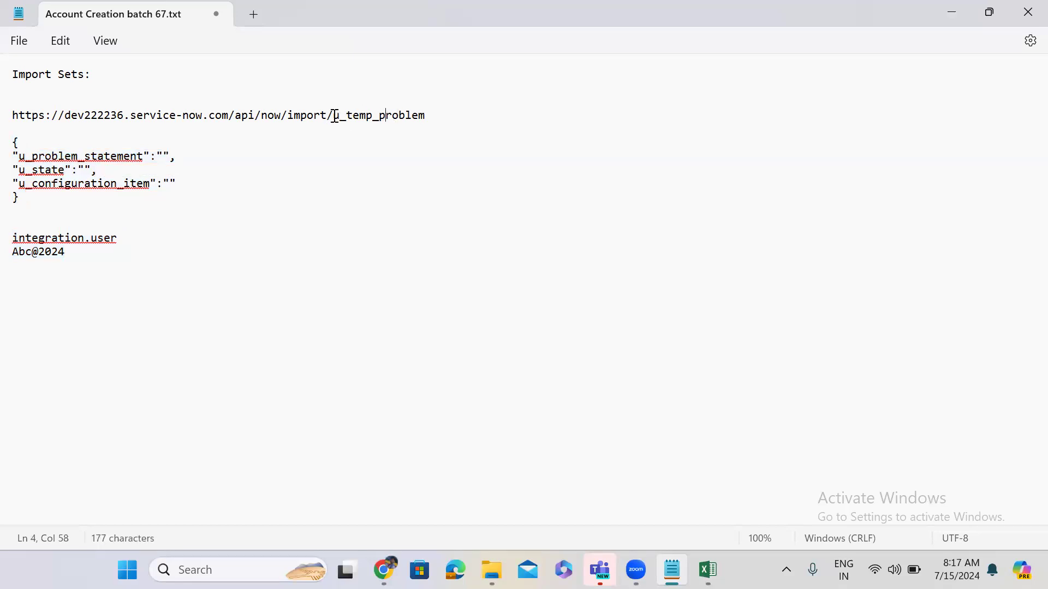
drag(333, 116, 434, 122)
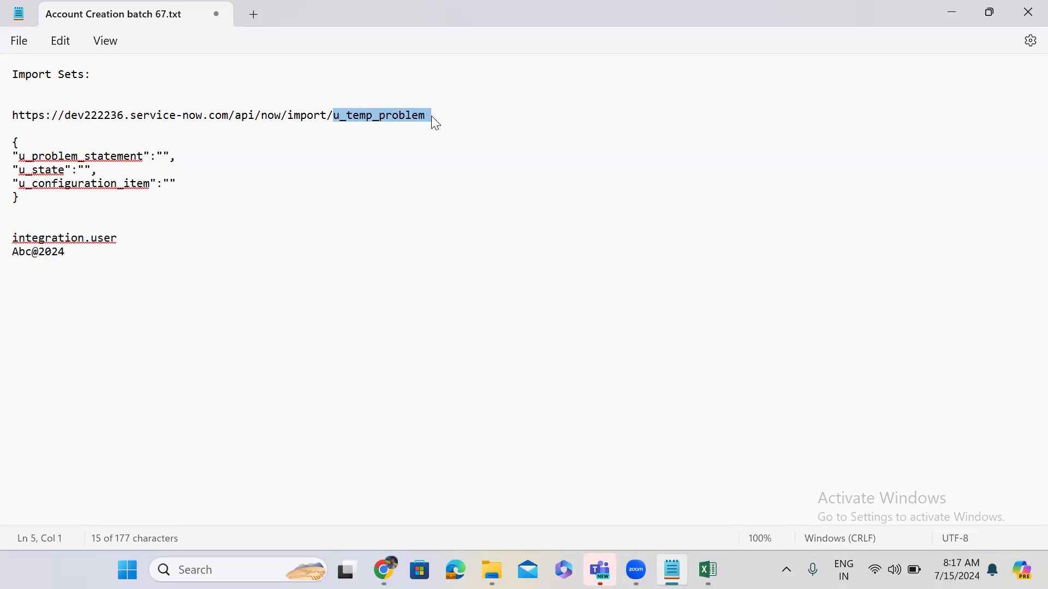
click(432, 117)
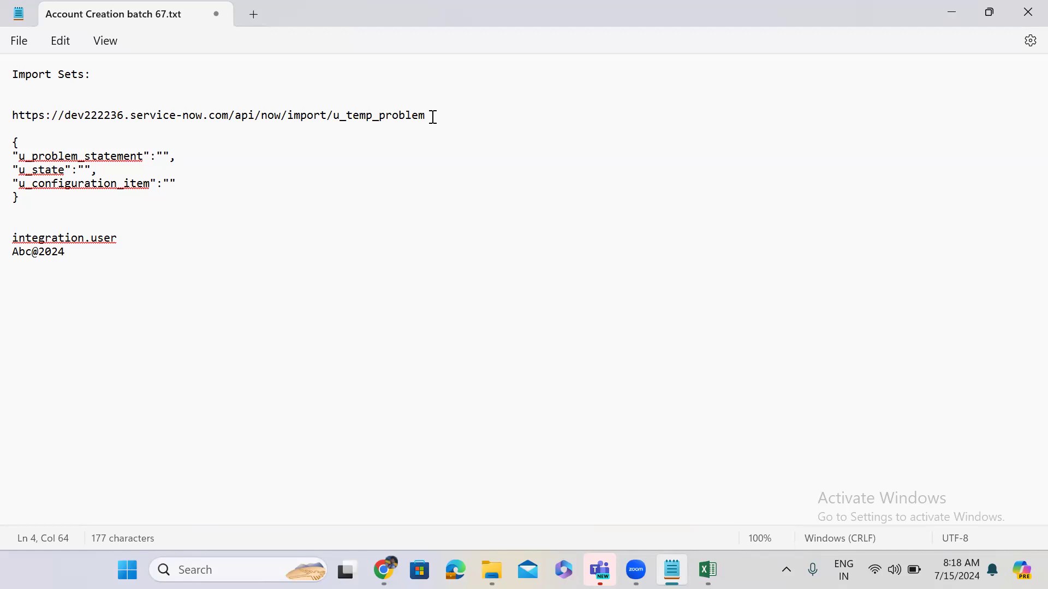
Set the REST API Explorer's API Name to Table API.
click(947, 16)
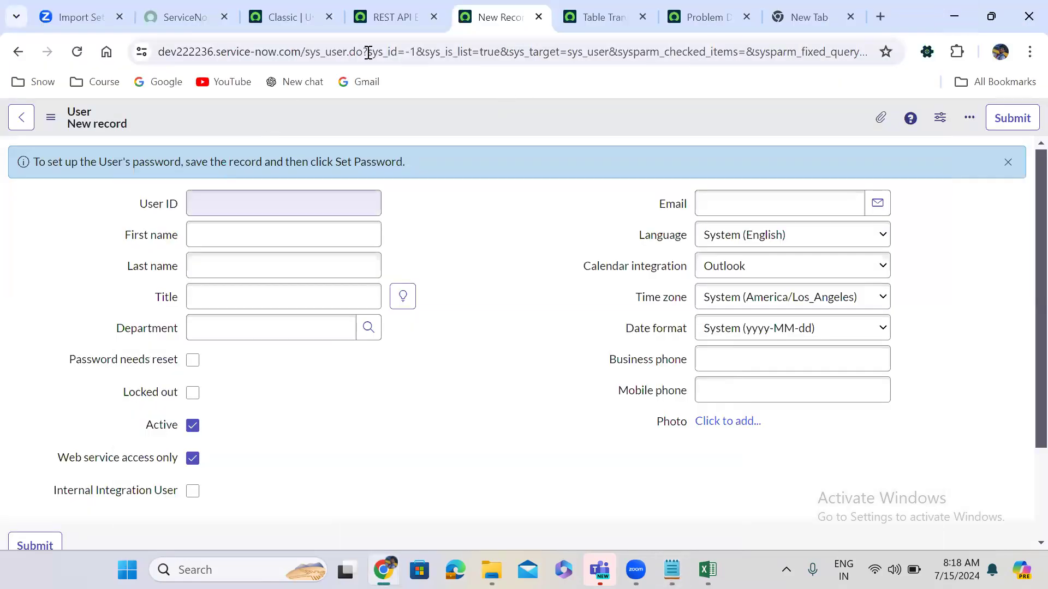
click(392, 13)
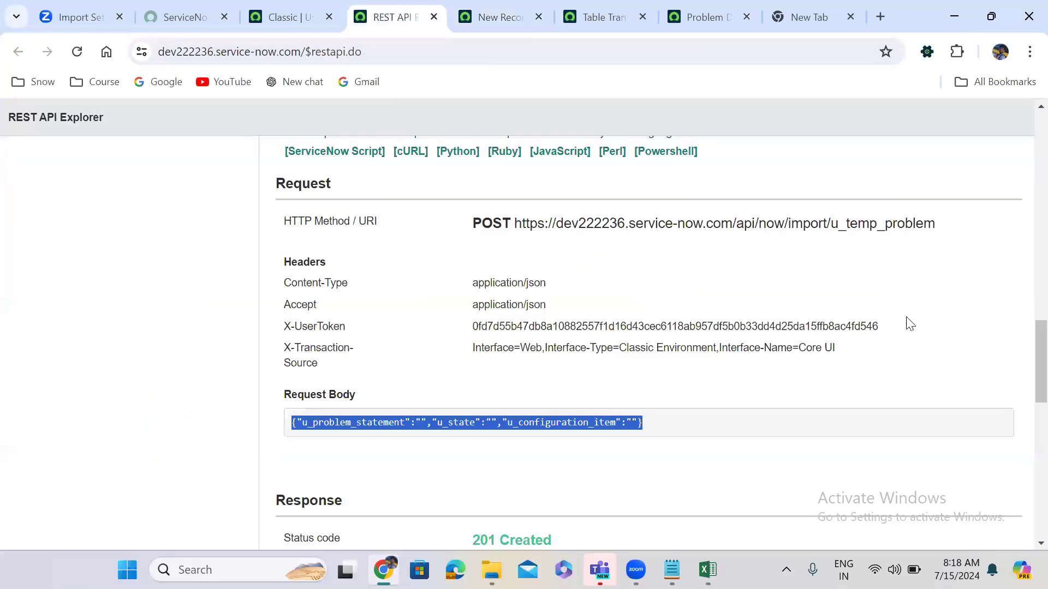
scroll(1022, 328, up, 15)
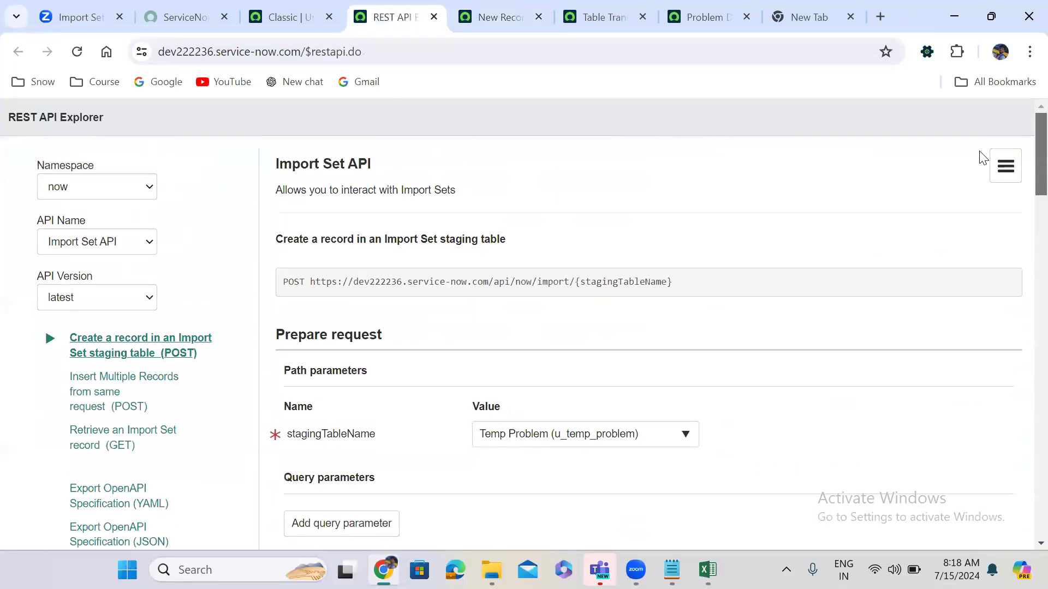
click(78, 245)
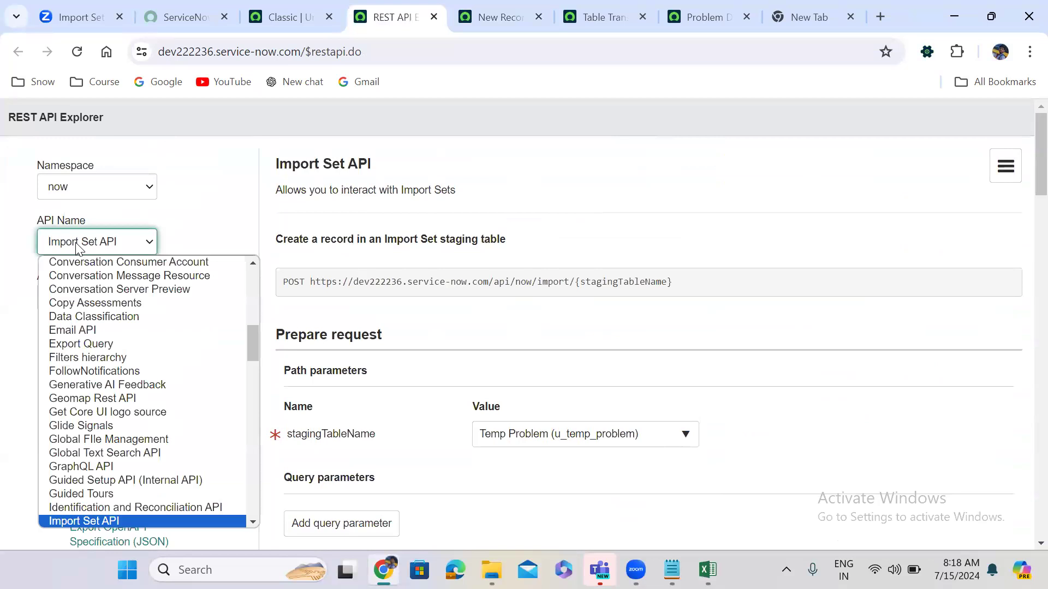
key(t)
key(Return)
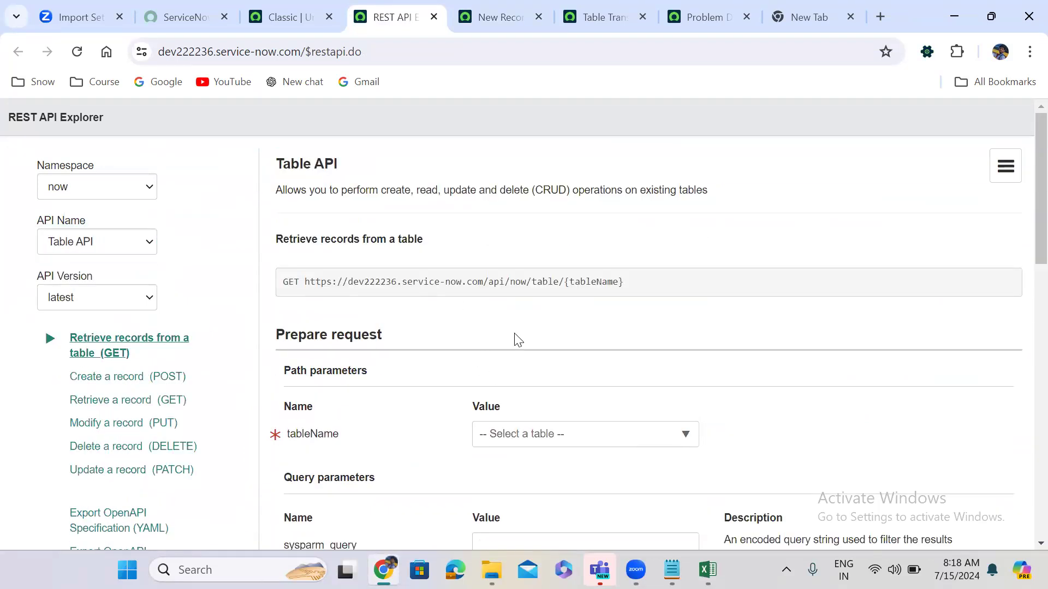
Set tableName to Problem (problem) for the retrieve-records GET request.
scroll(515, 344, down, 1)
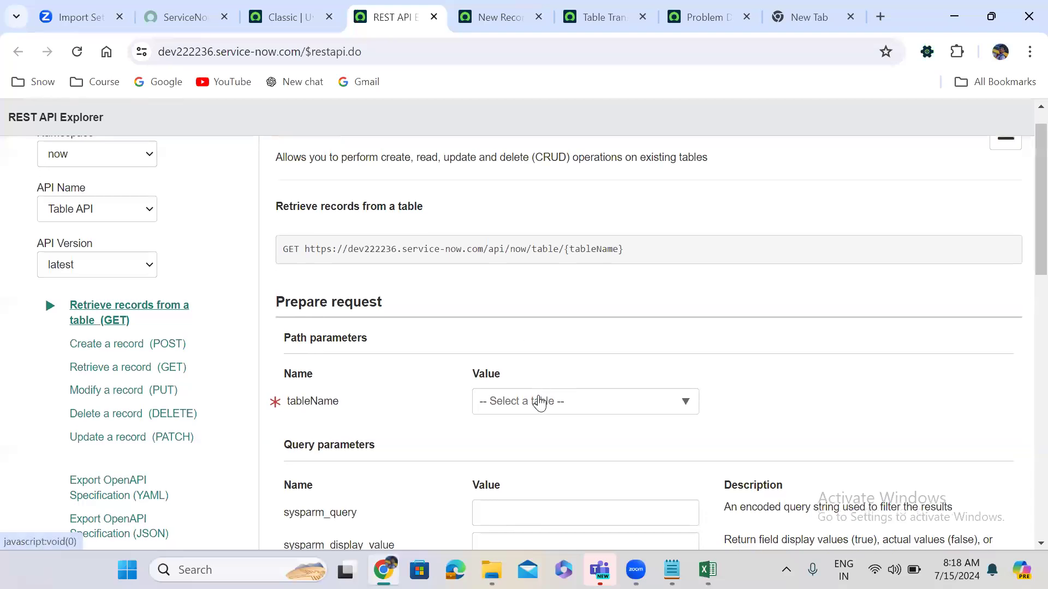
click(539, 402)
text(pro)
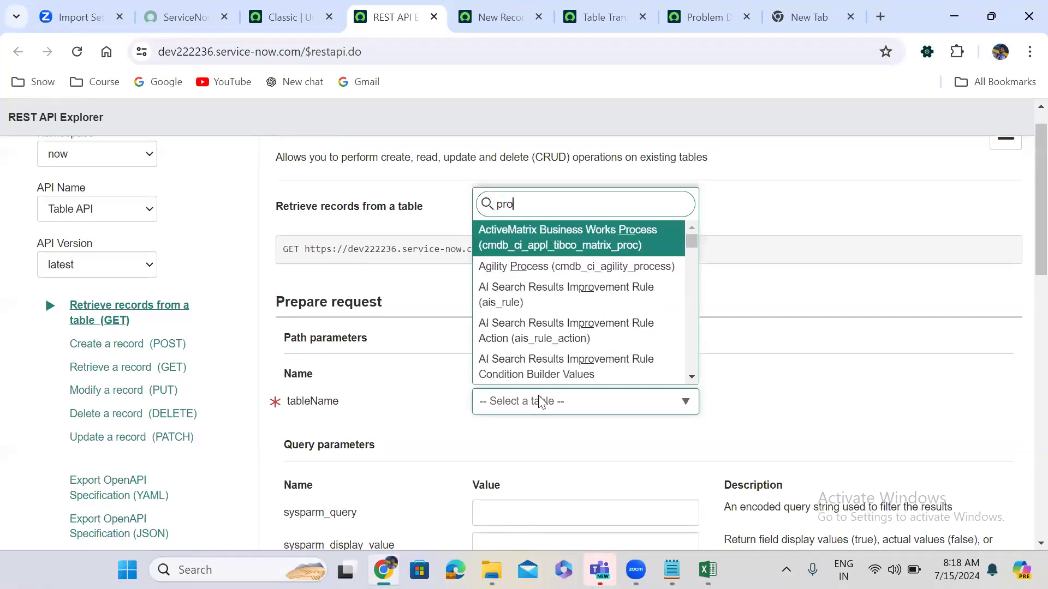
text(blem)
key(Down)
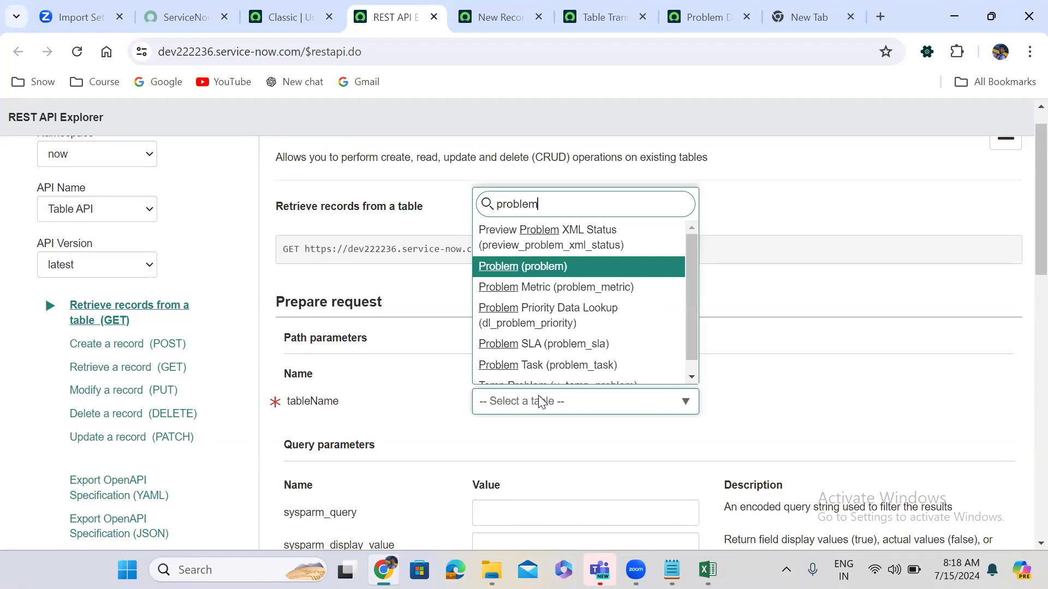
key(Return)
scroll(835, 401, down, 10)
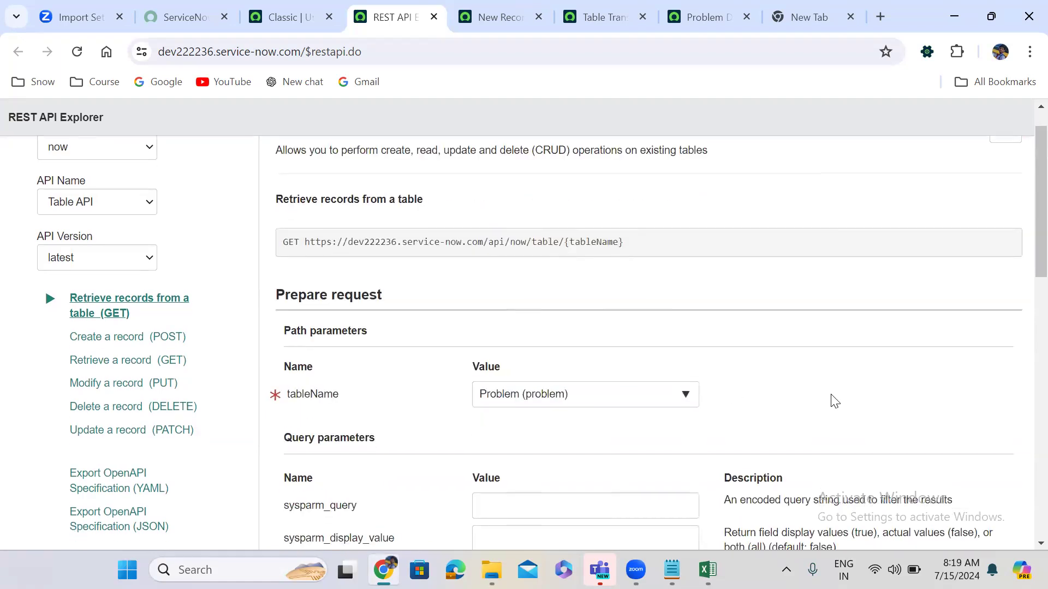
scroll(835, 401, down, 5)
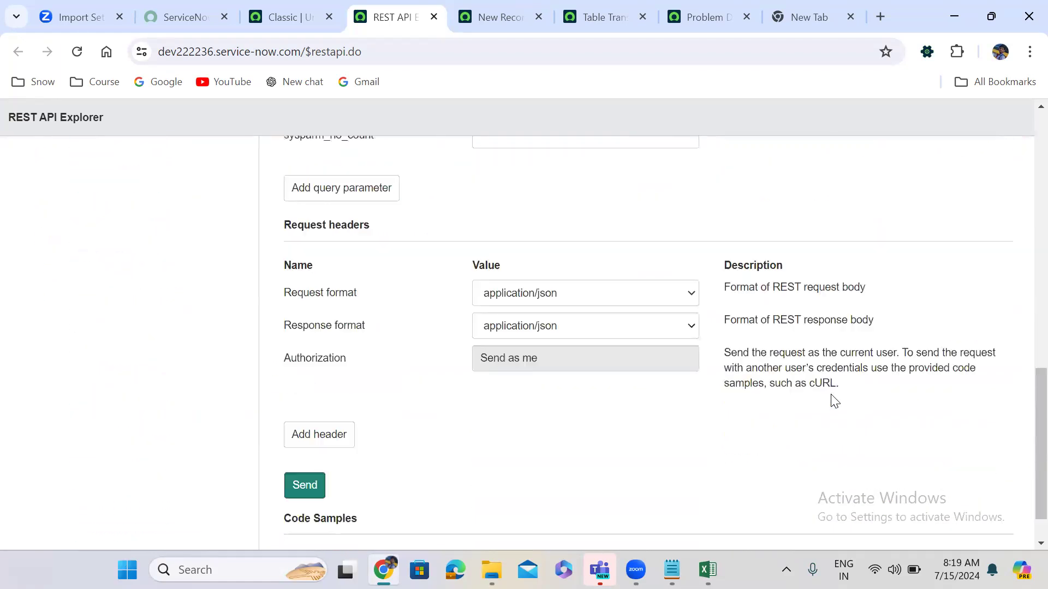
scroll(834, 402, up, 6)
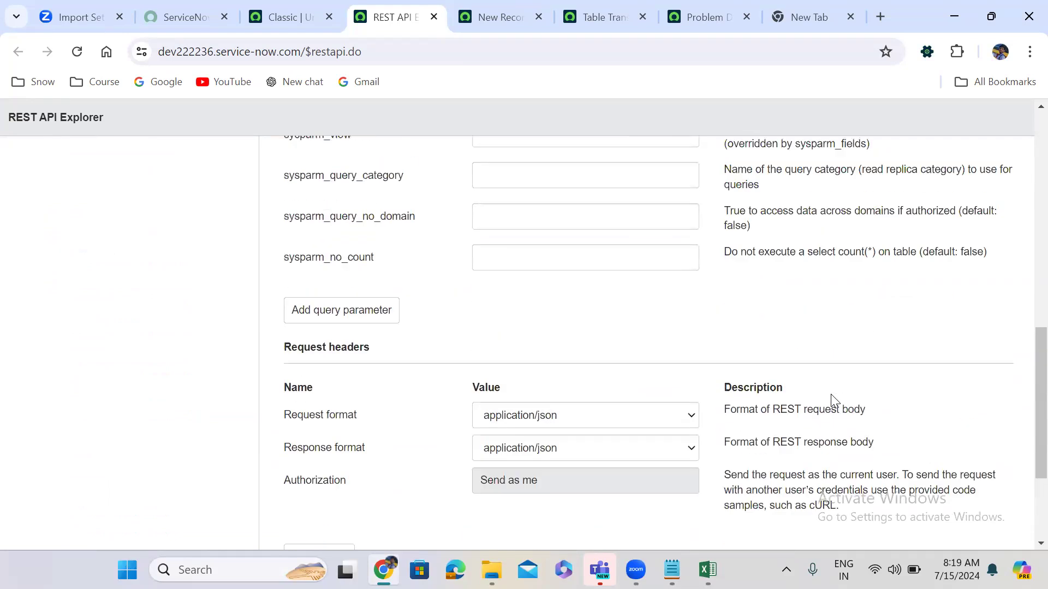
scroll(835, 402, up, 7)
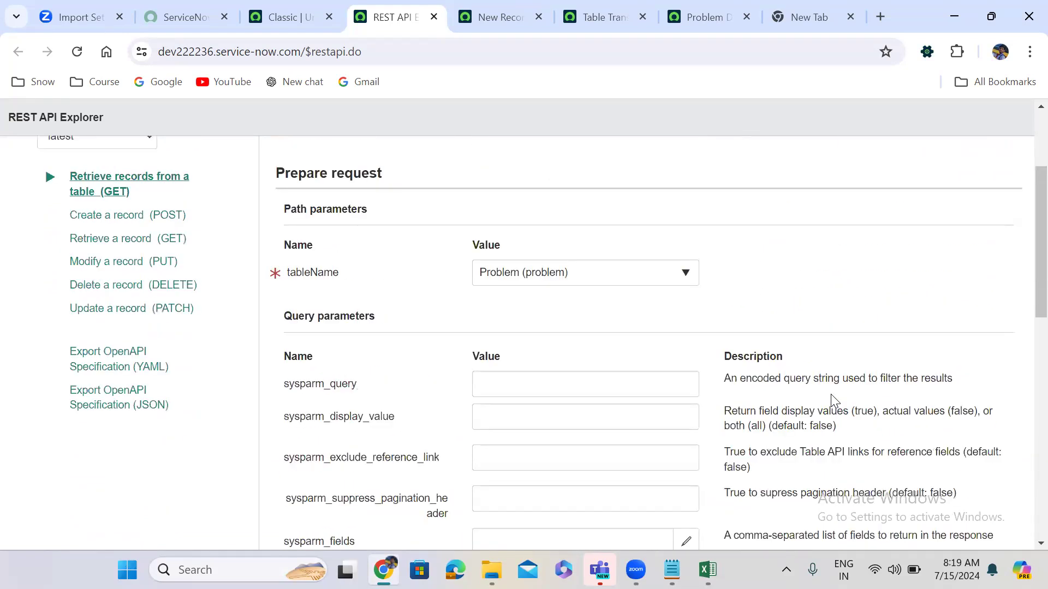
scroll(834, 401, down, 12)
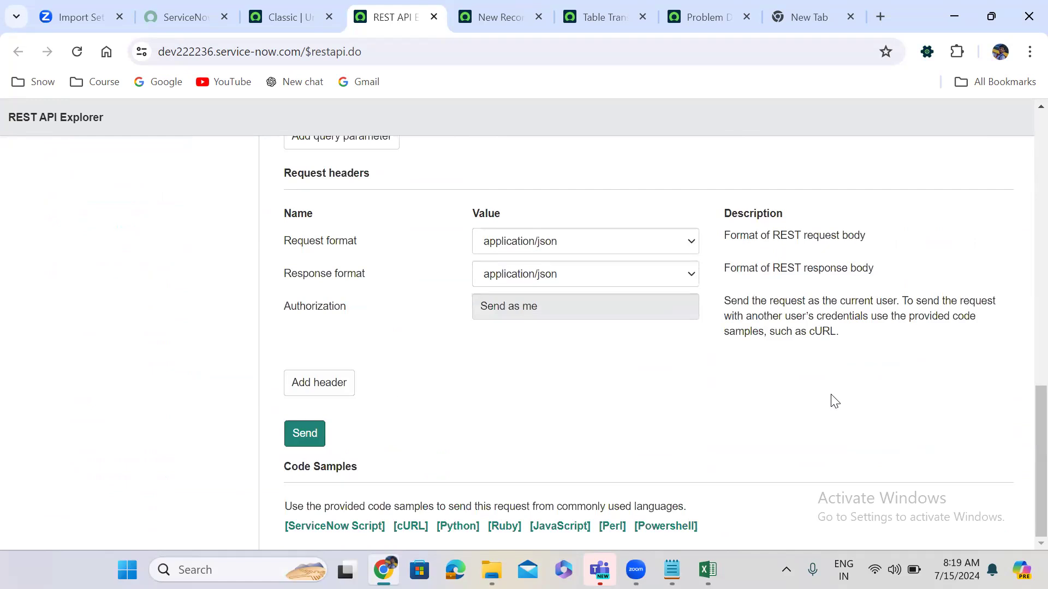
scroll(835, 402, up, 12)
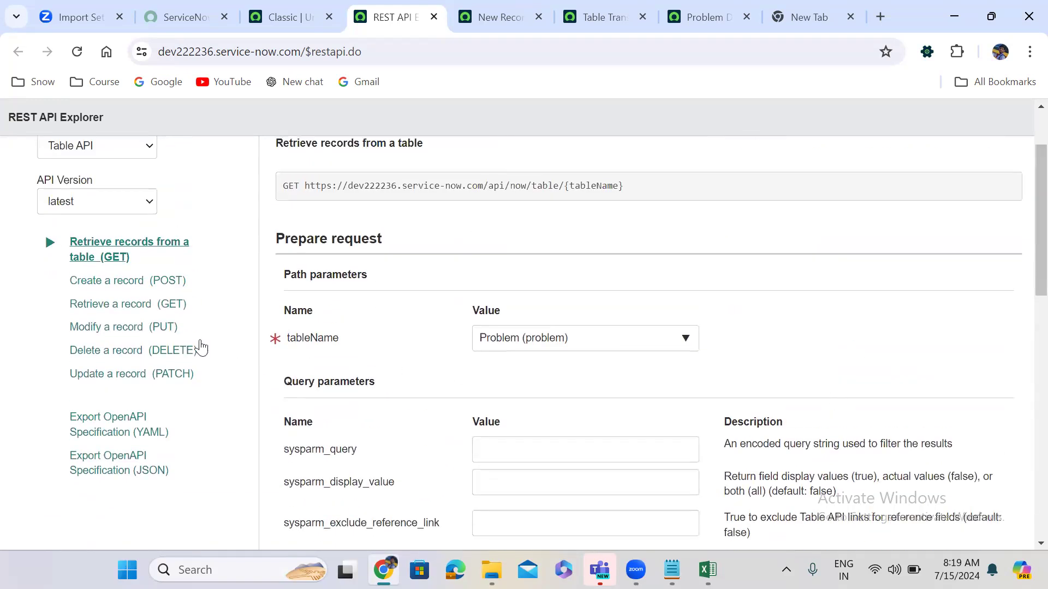
Switch to the Create a record request and target the Incident (incident) table.
click(130, 281)
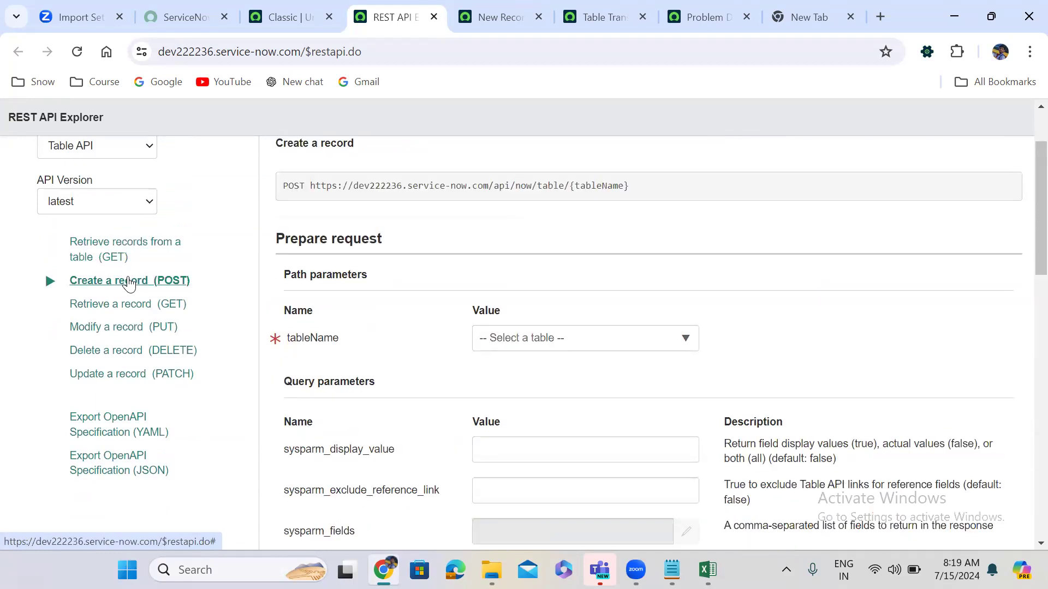
click(540, 338)
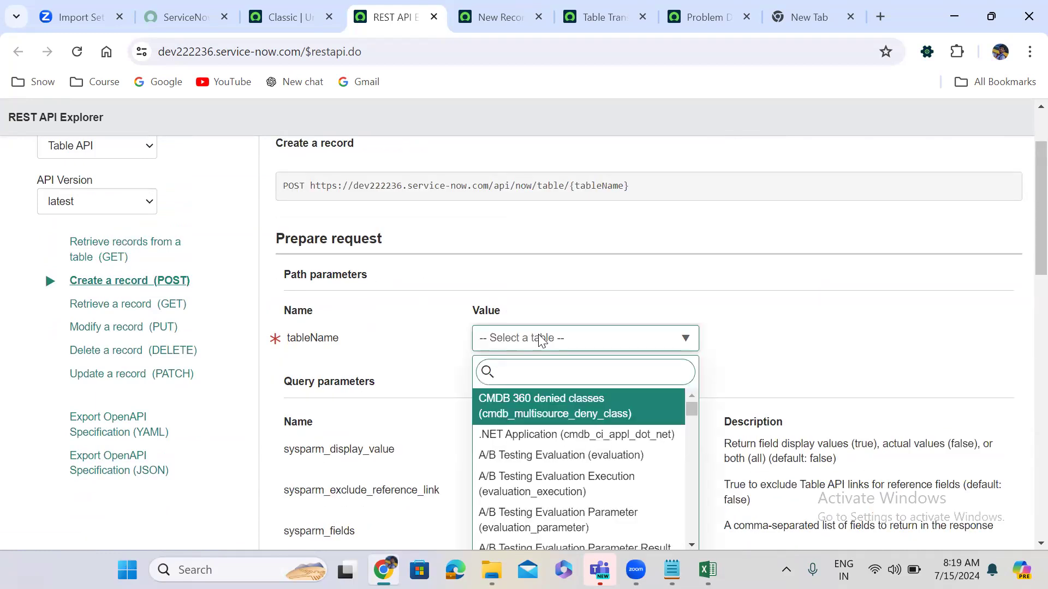
text(incident)
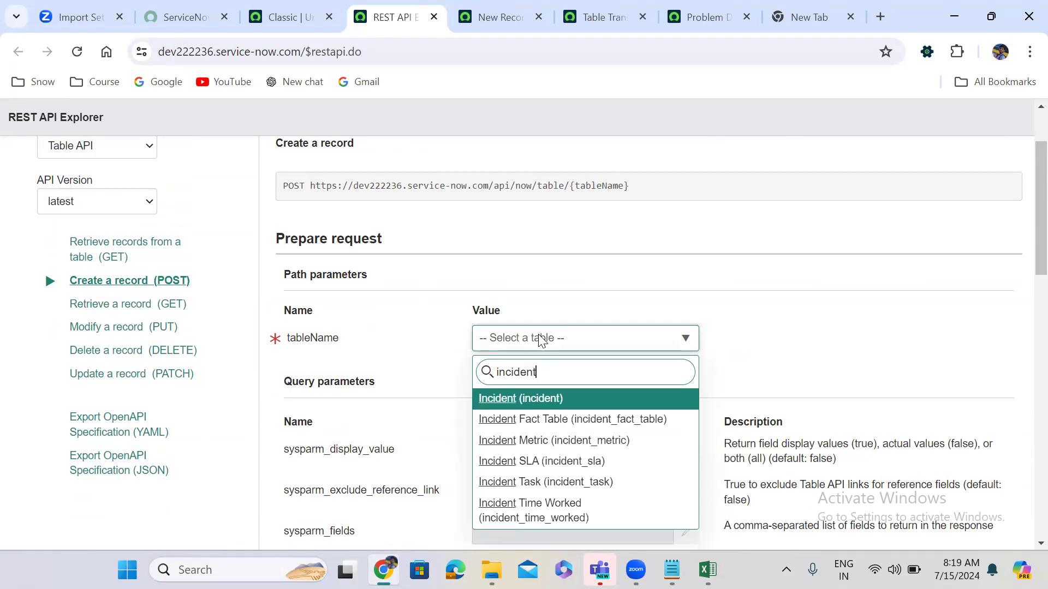
key(Return)
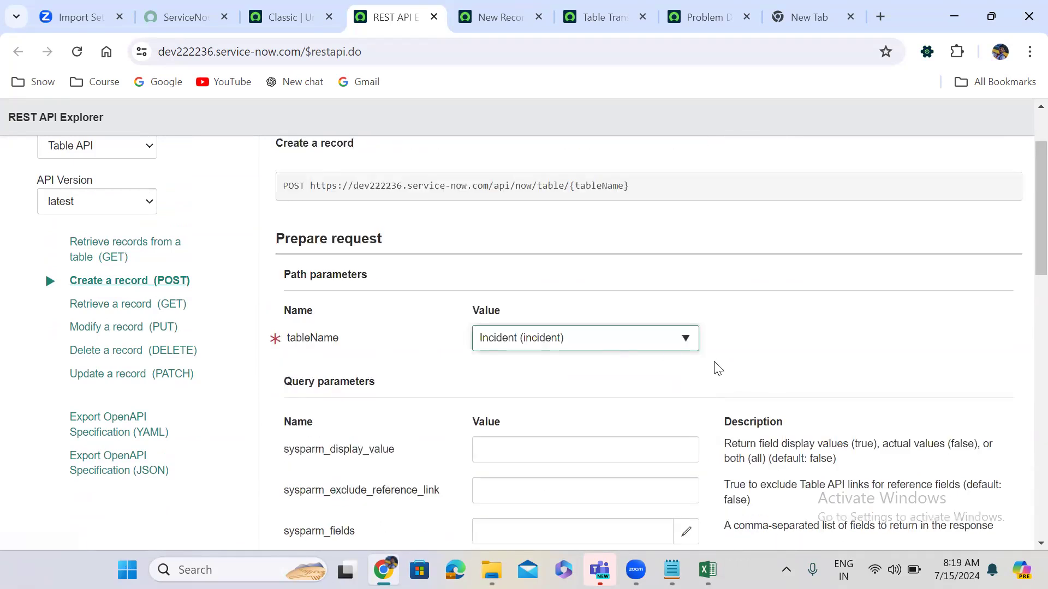
scroll(718, 368, down, 8)
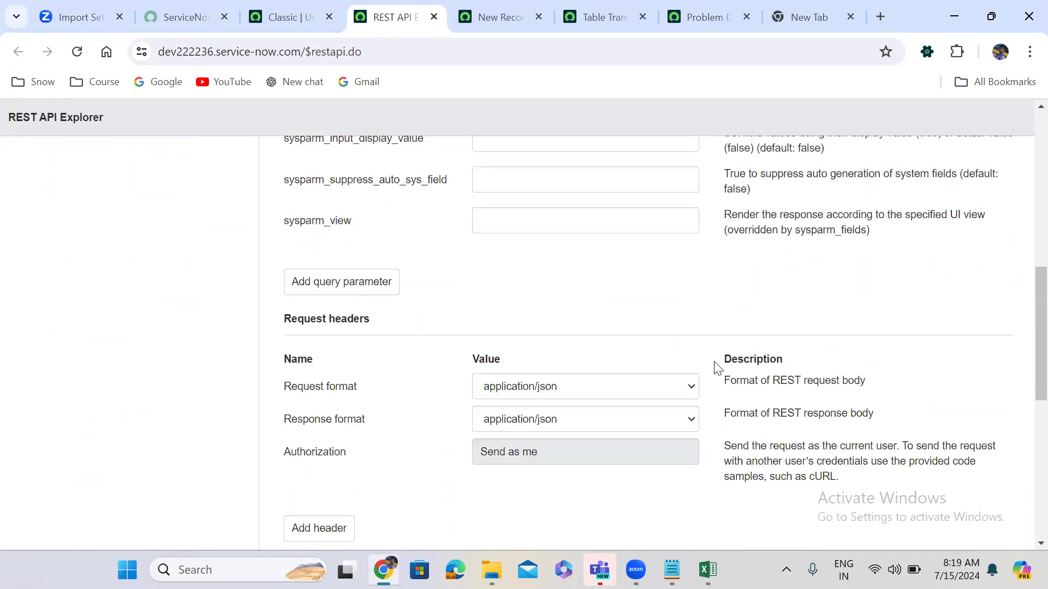
scroll(717, 369, down, 5)
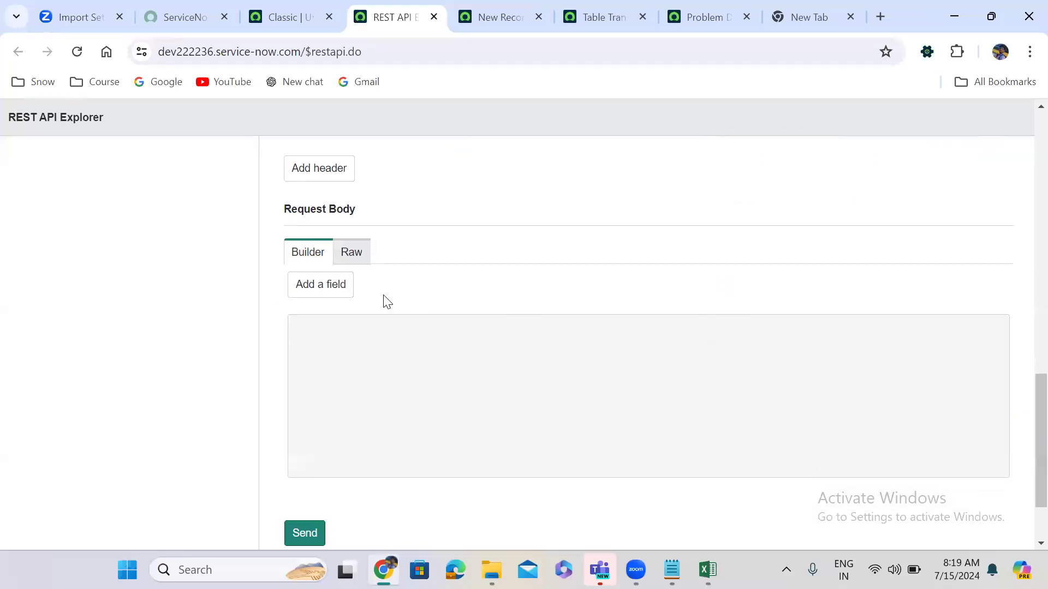
Add a Problem (problem_id) body field plus an empty second field row.
click(335, 298)
click(344, 286)
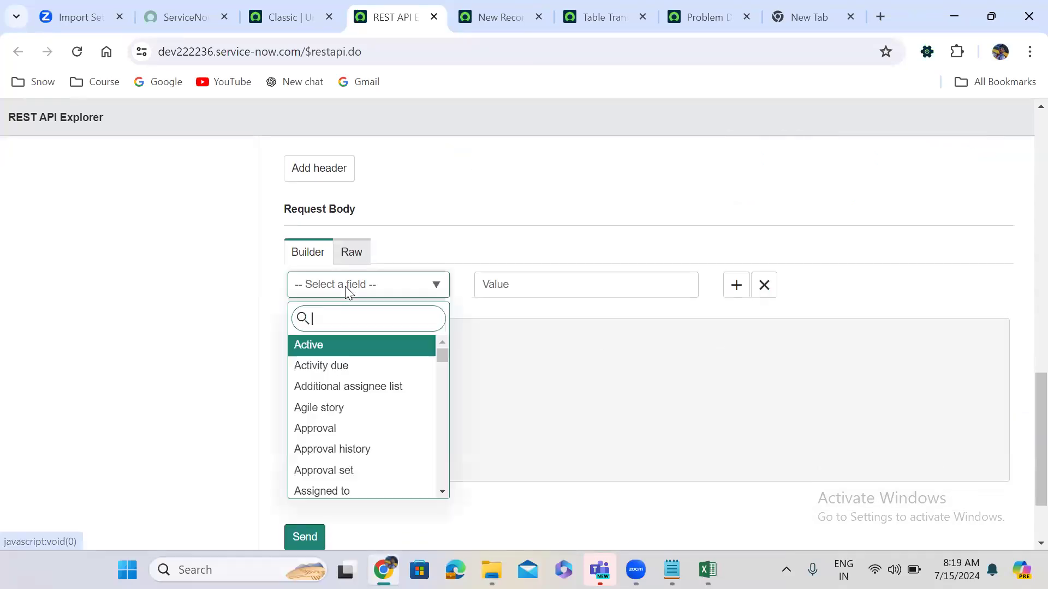
text(problem)
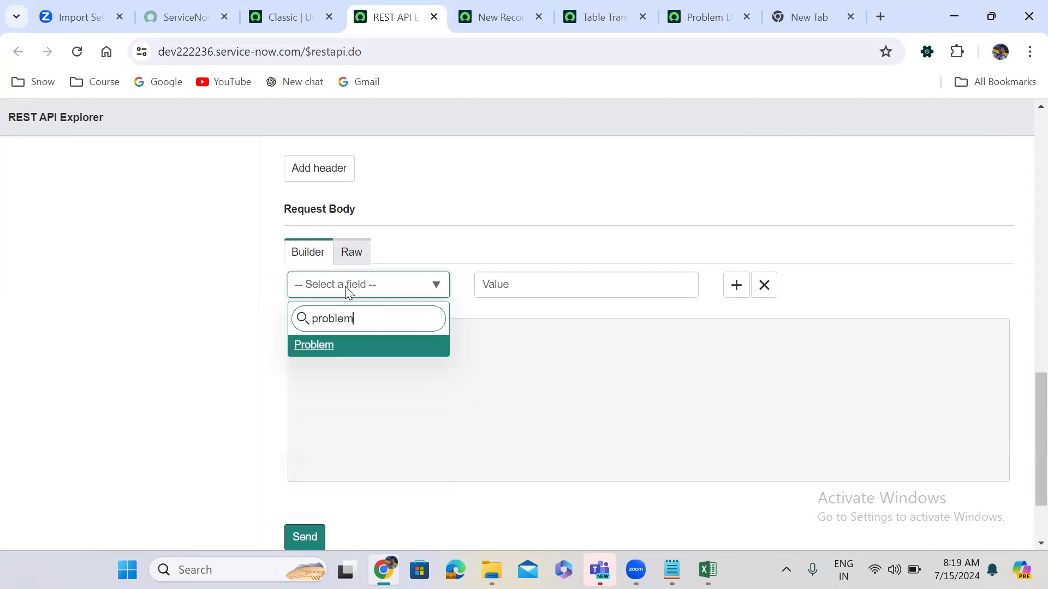
key(Return)
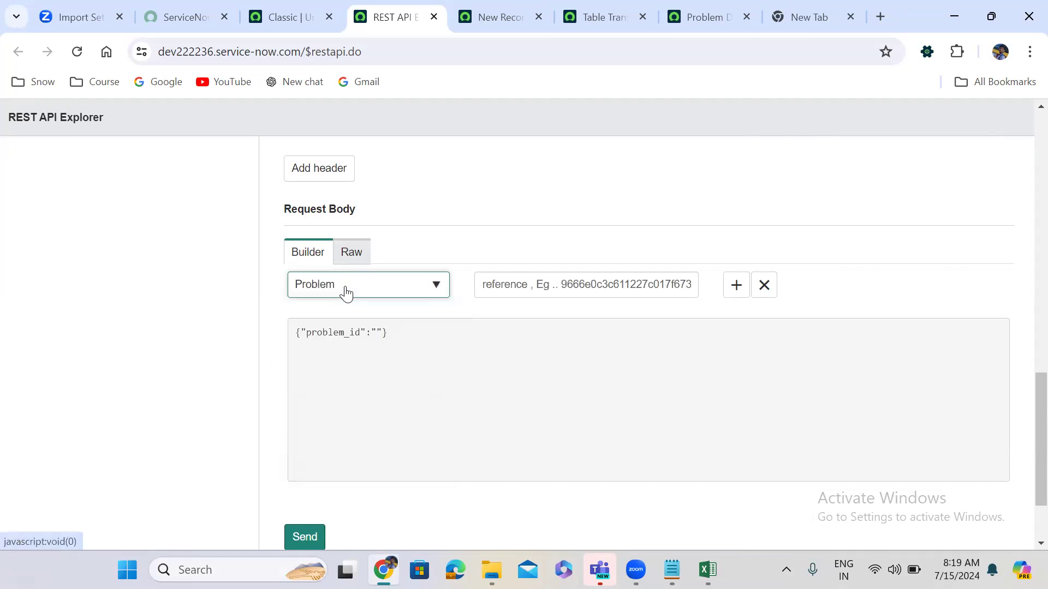
click(734, 289)
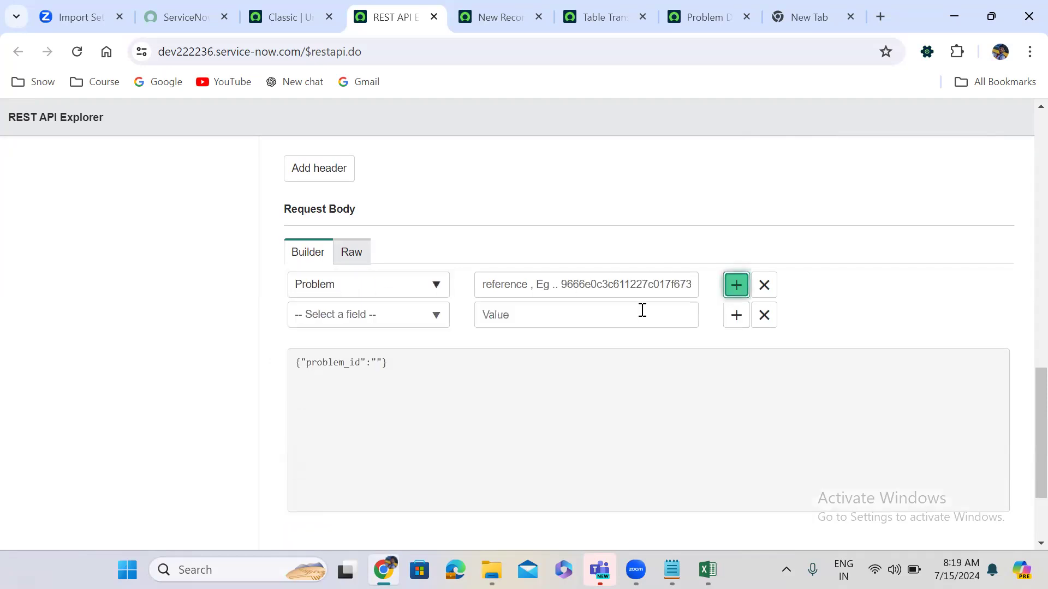
click(355, 322)
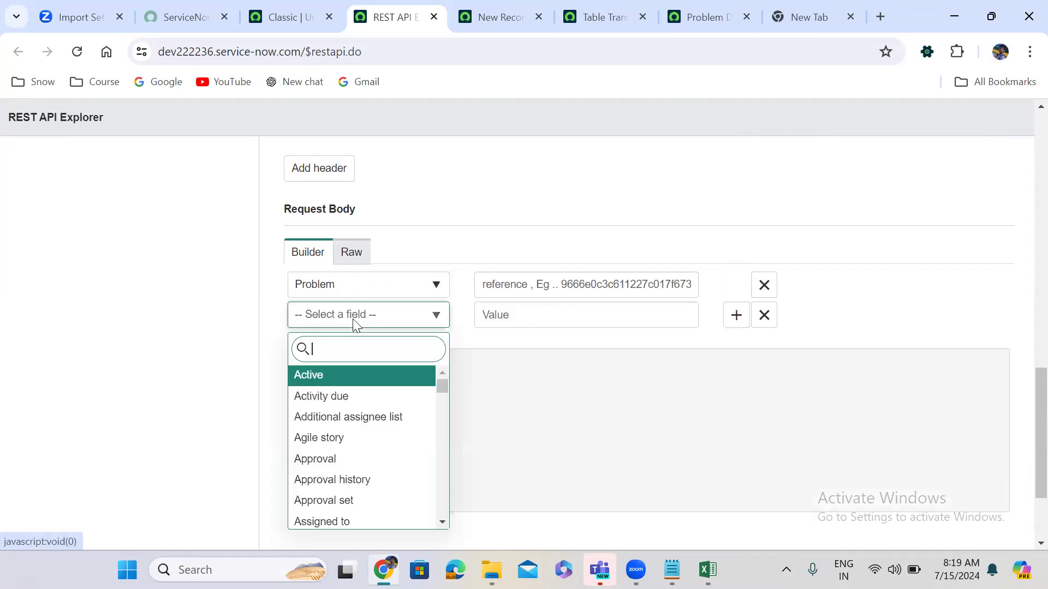
key(Escape)
click(336, 288)
text(pr)
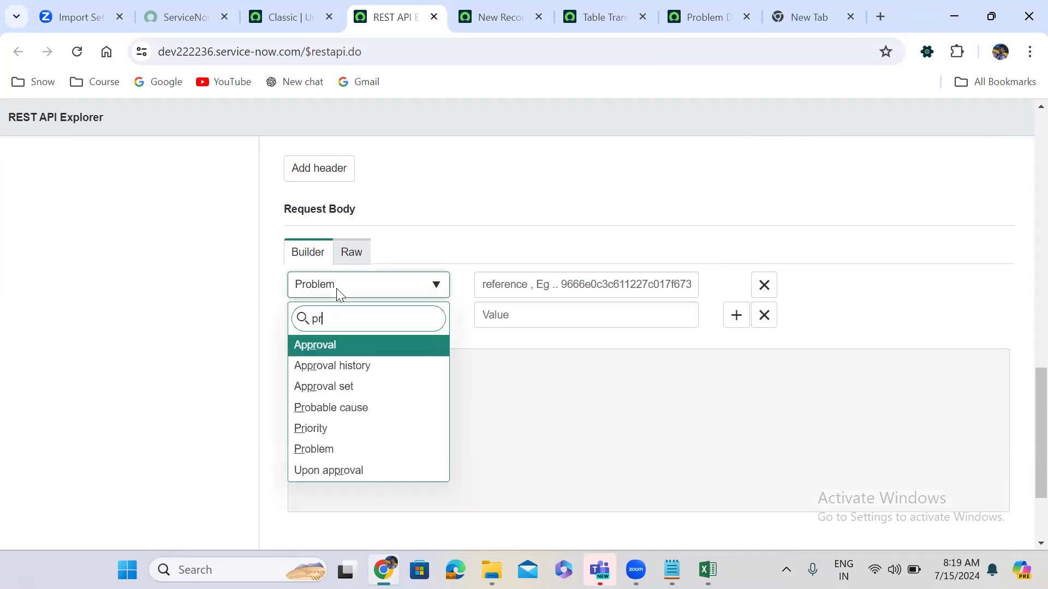
text(oblem)
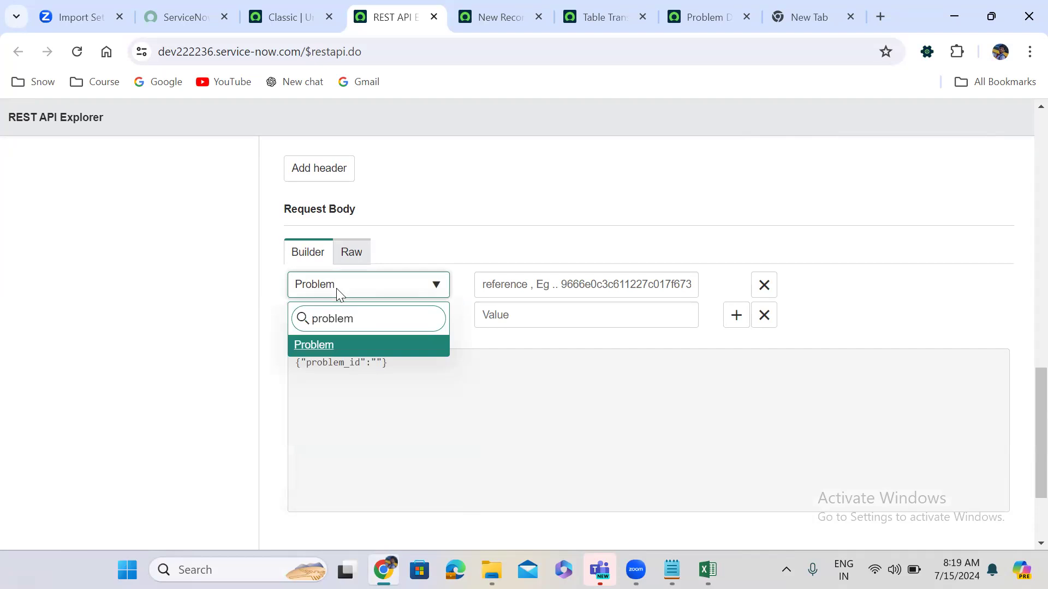
text( s)
key(BackSpace)
key(BackSpace)
key(BackSpace)
key(BackSpace)
key(BackSpace)
key(BackSpace)
key(BackSpace)
key(BackSpace)
key(BackSpace)
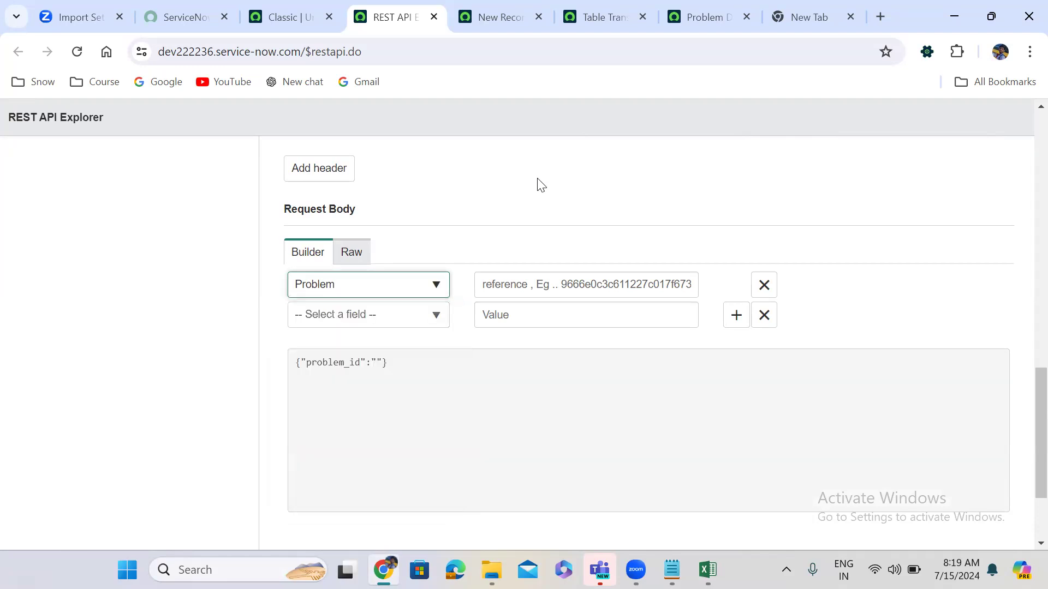
Change the Create a record request's tableName to Problem (problem).
drag(1022, 460, 1020, 201)
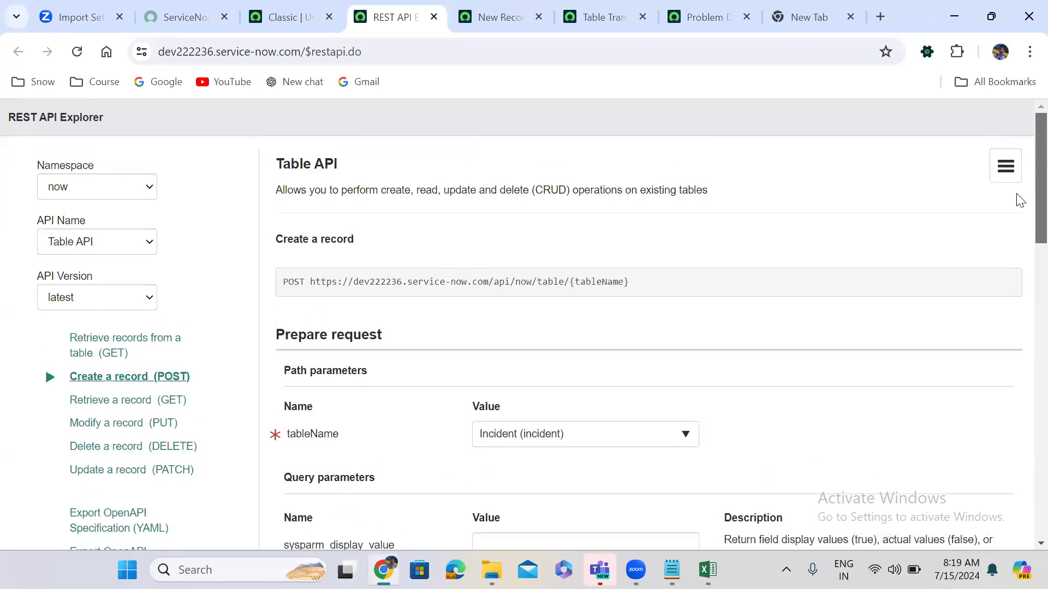
click(518, 436)
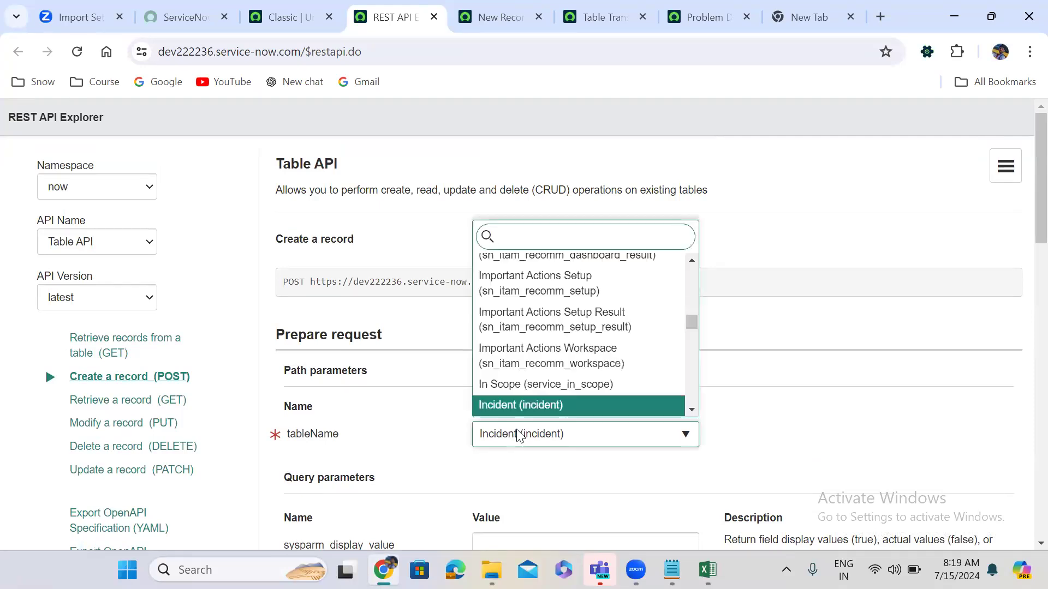
text(problem)
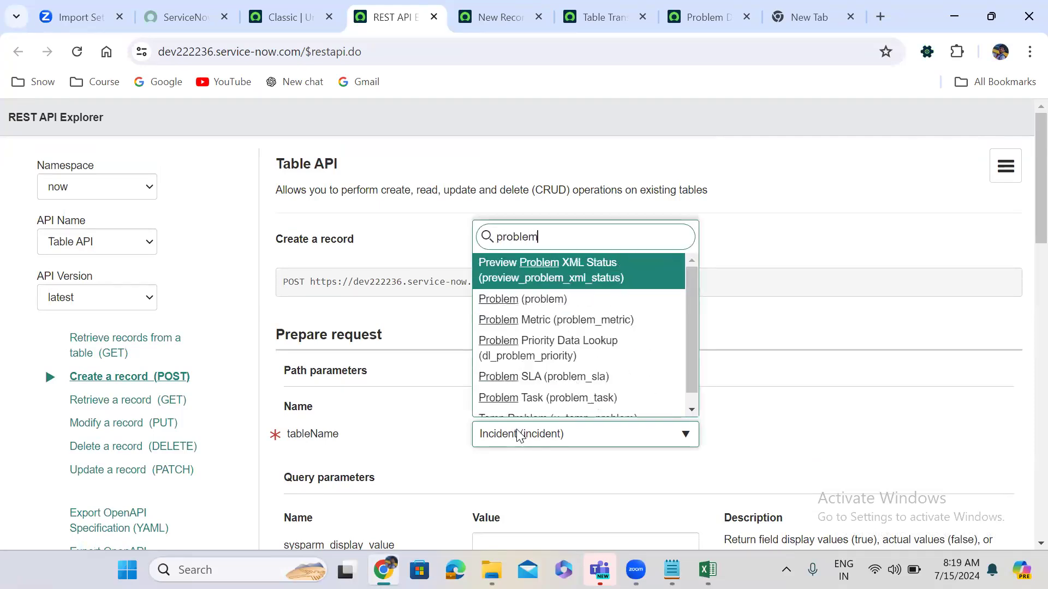
key(Return)
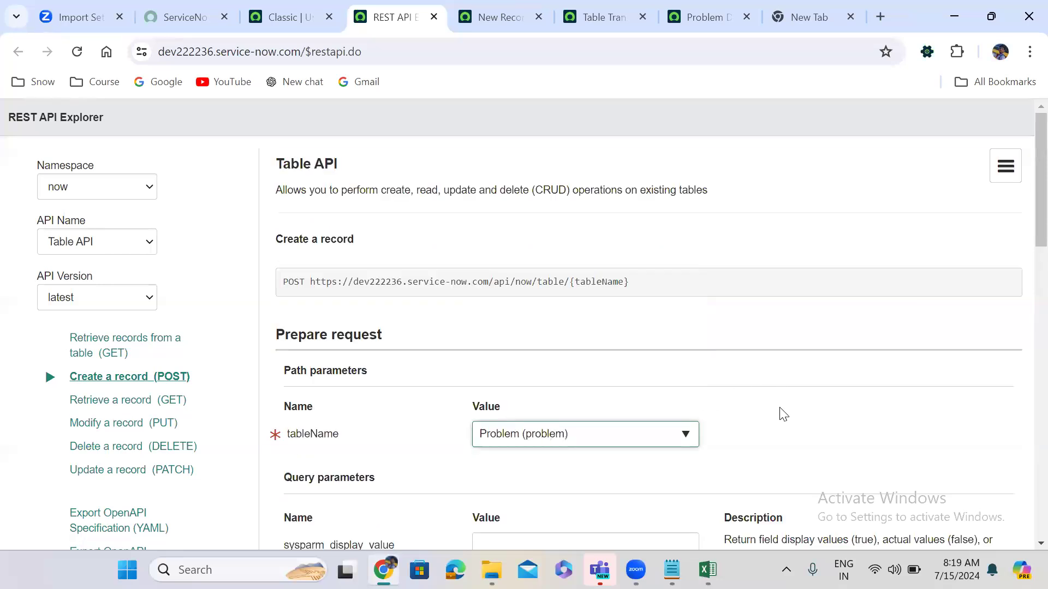
scroll(782, 415, down, 10)
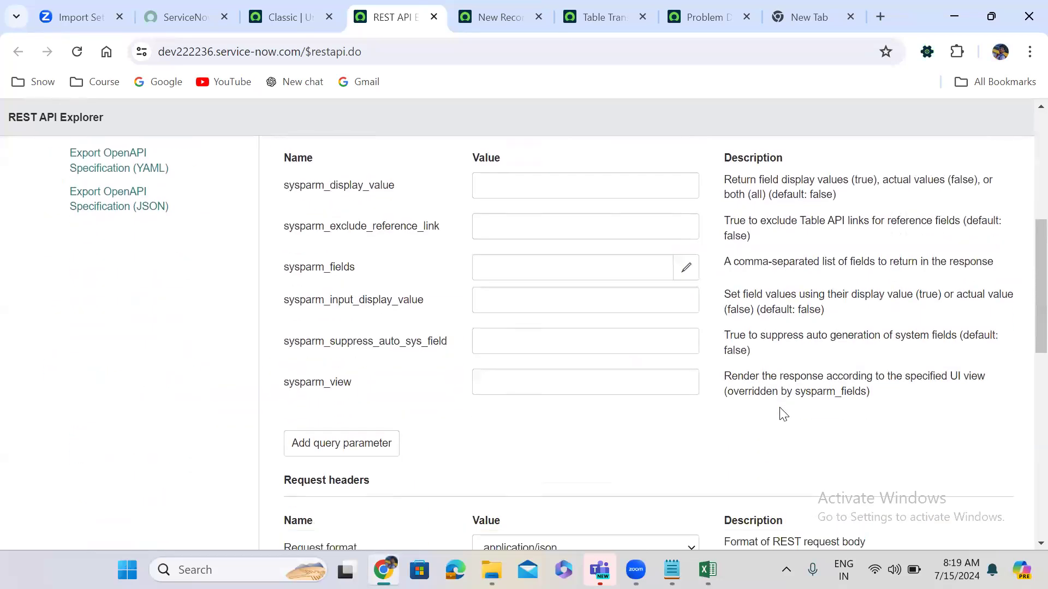
scroll(780, 412, down, 7)
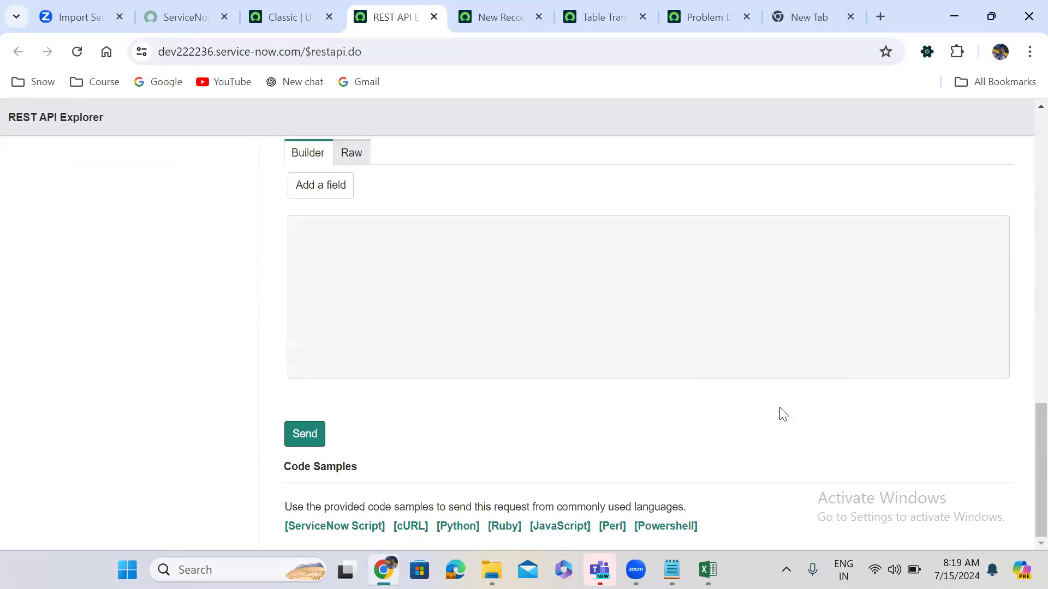
Add State as the first request body field.
click(320, 186)
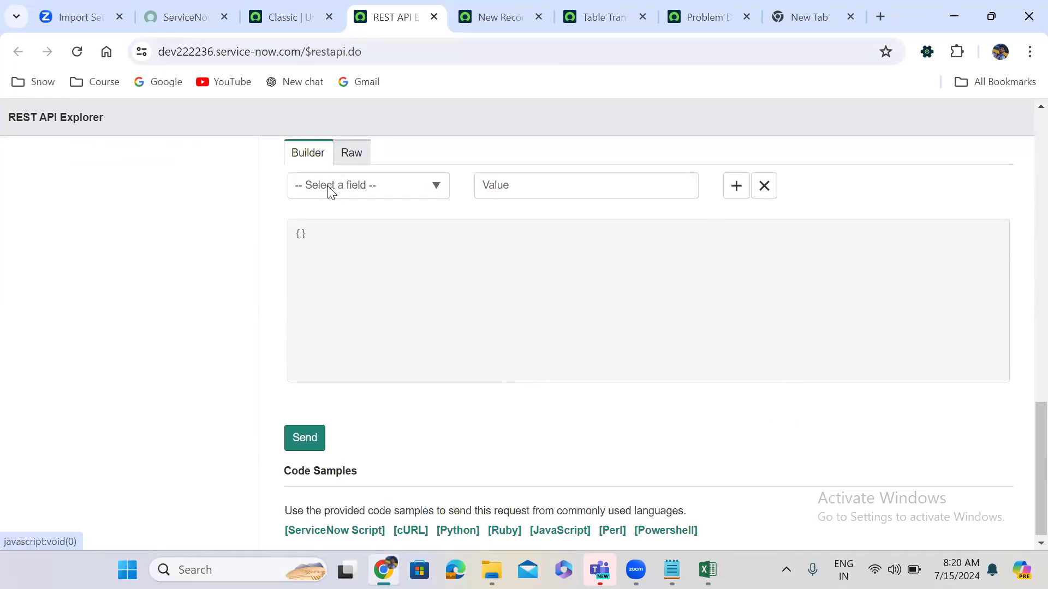
click(327, 185)
text(problem)
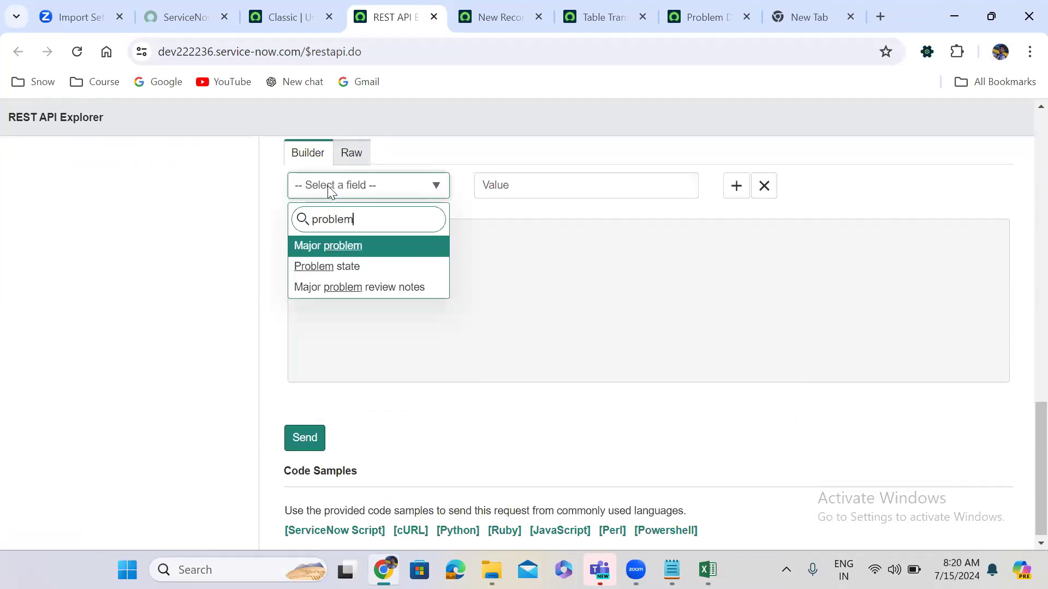
key(Down)
key(Down)
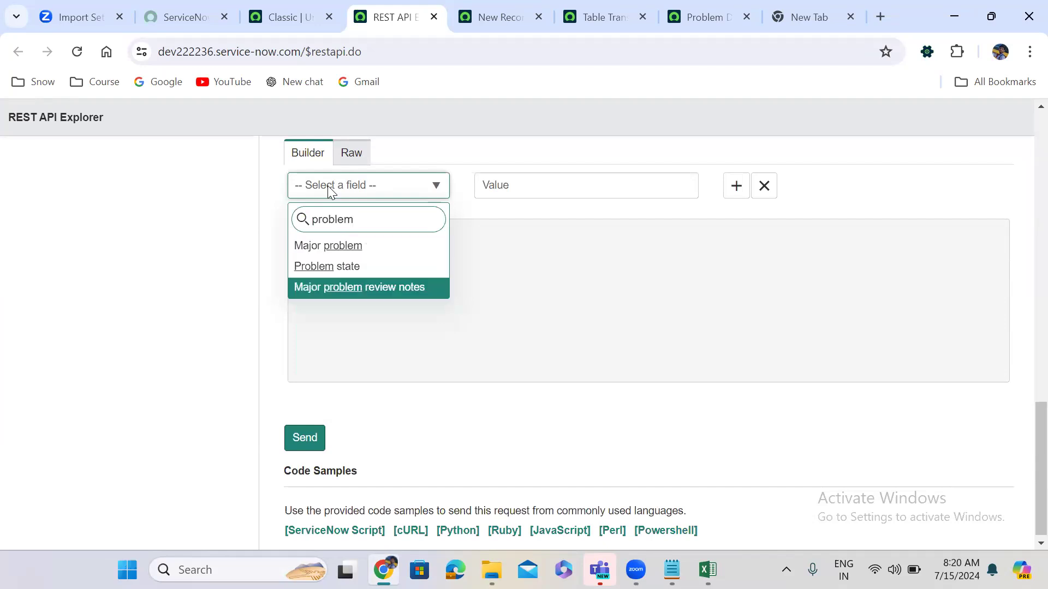
key(BackSpace)
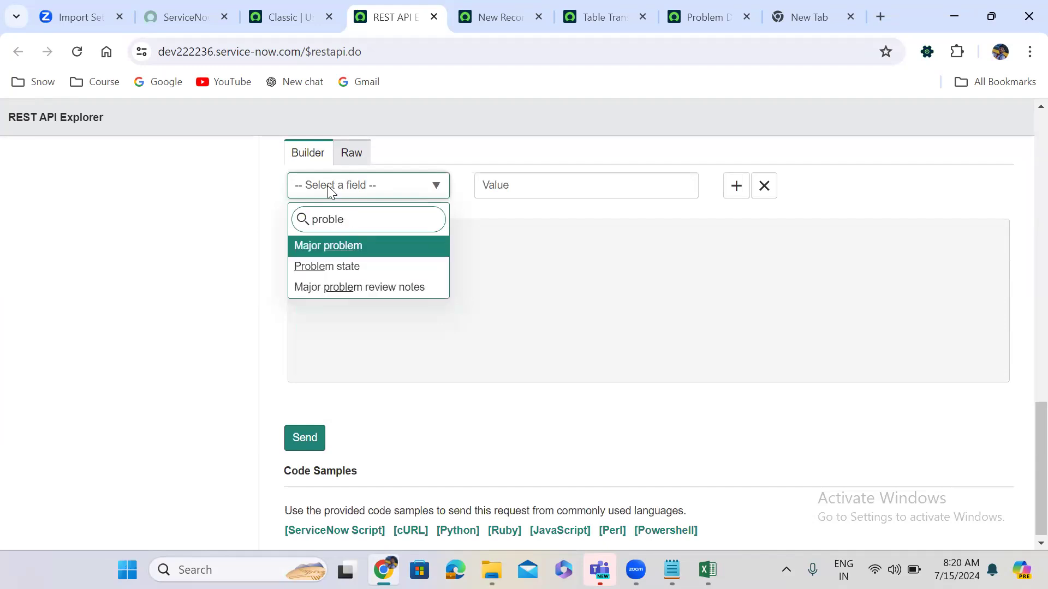
key(BackSpace)
key(BackSpace)
key(BackSpace)
key(BackSpace)
key(BackSpace)
key(BackSpace)
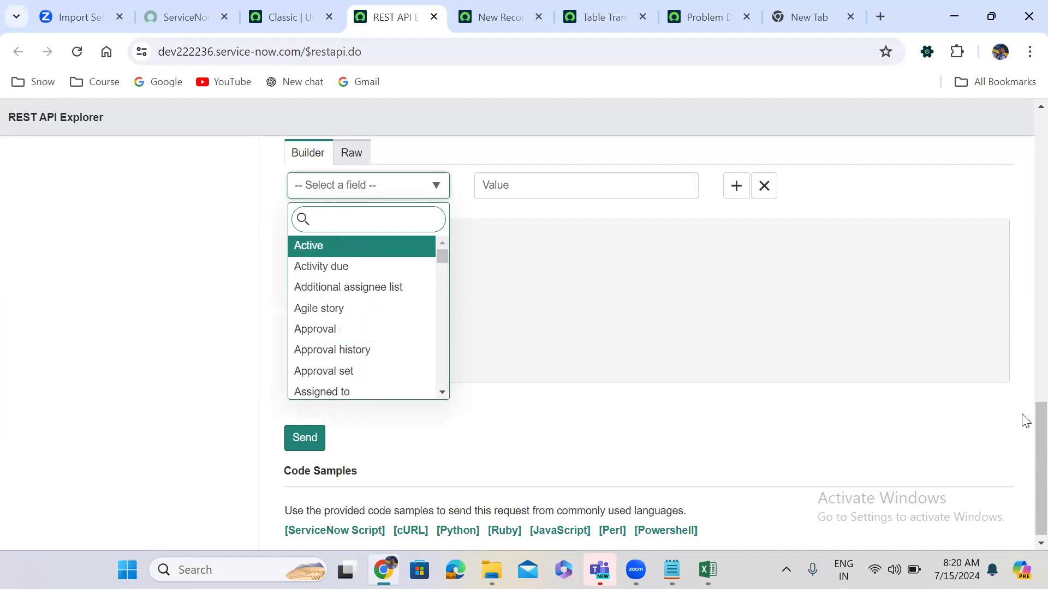
scroll(1023, 327, up, 10)
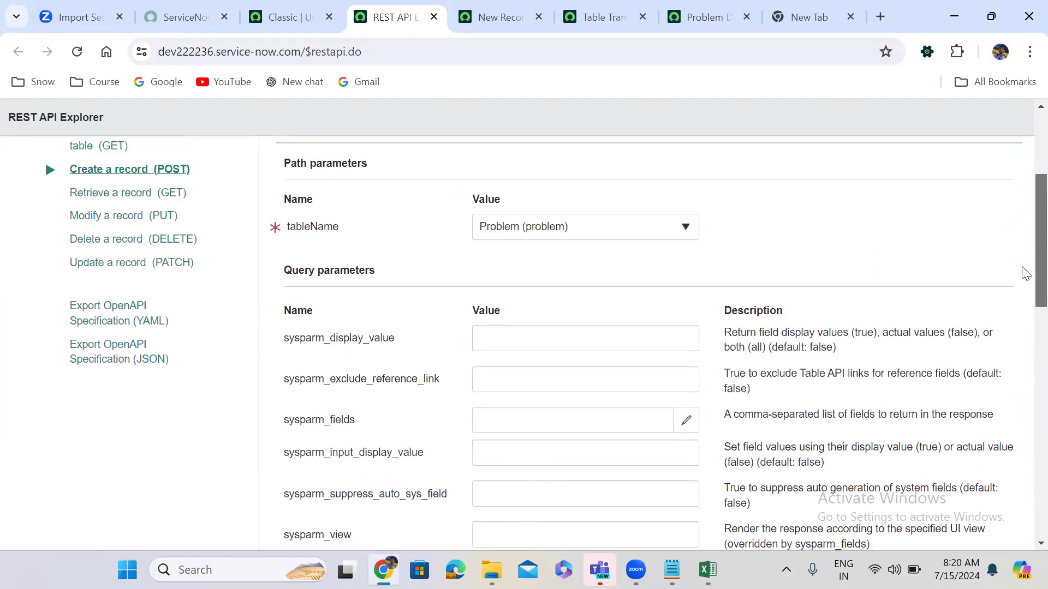
scroll(1025, 273, down, 10)
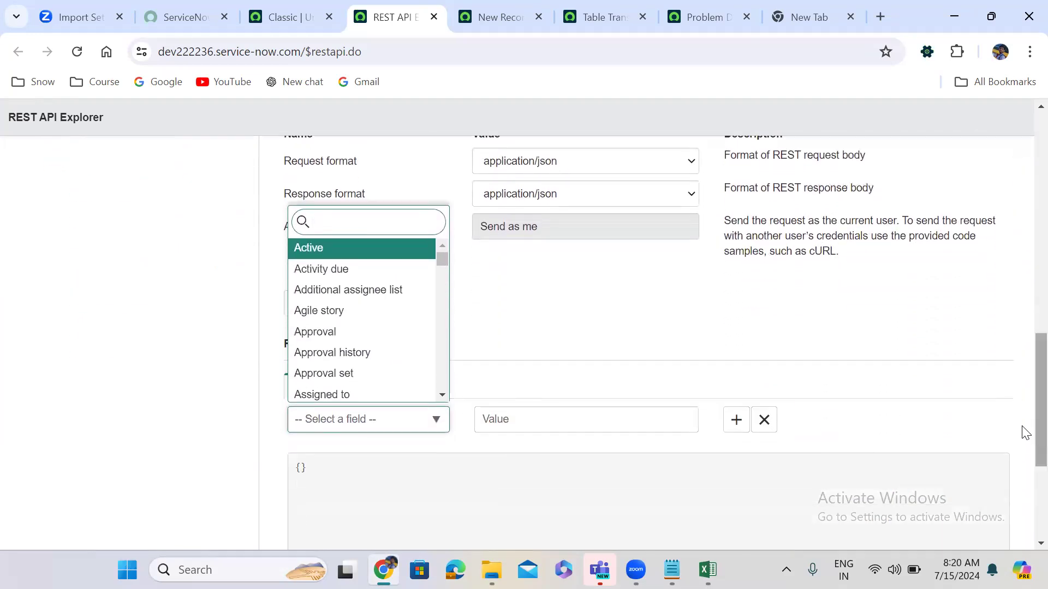
text(sta)
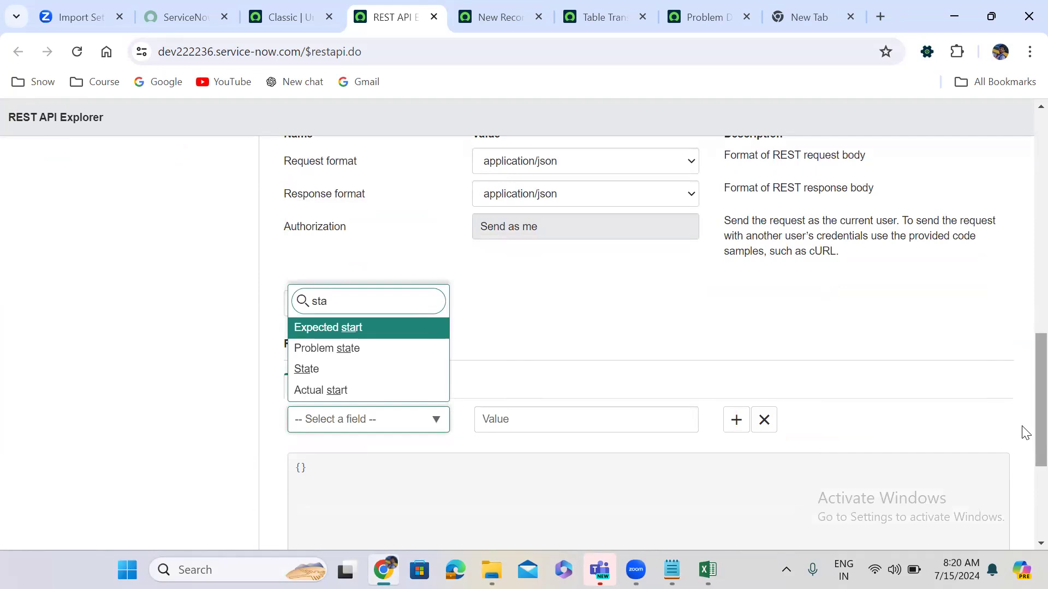
key(Down)
key(Down)
key(Return)
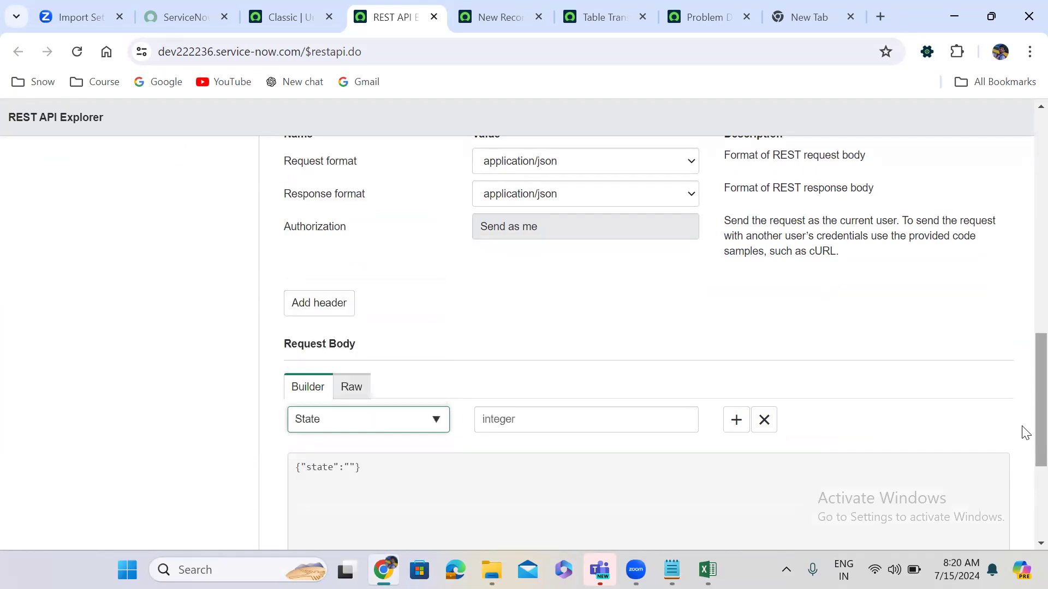
Add Description and Short description as the second and third body fields.
click(736, 421)
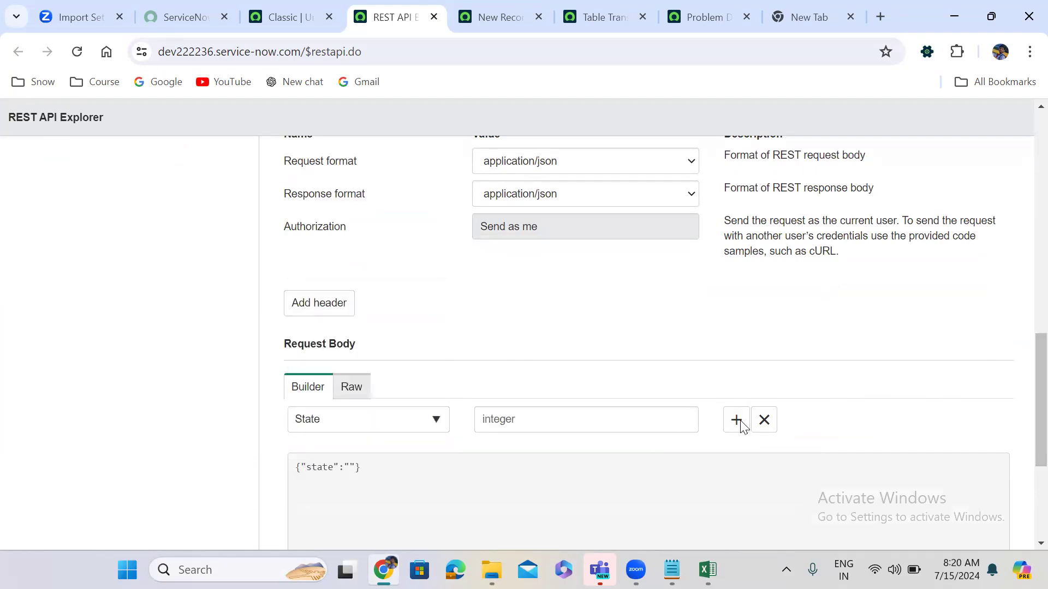
click(736, 425)
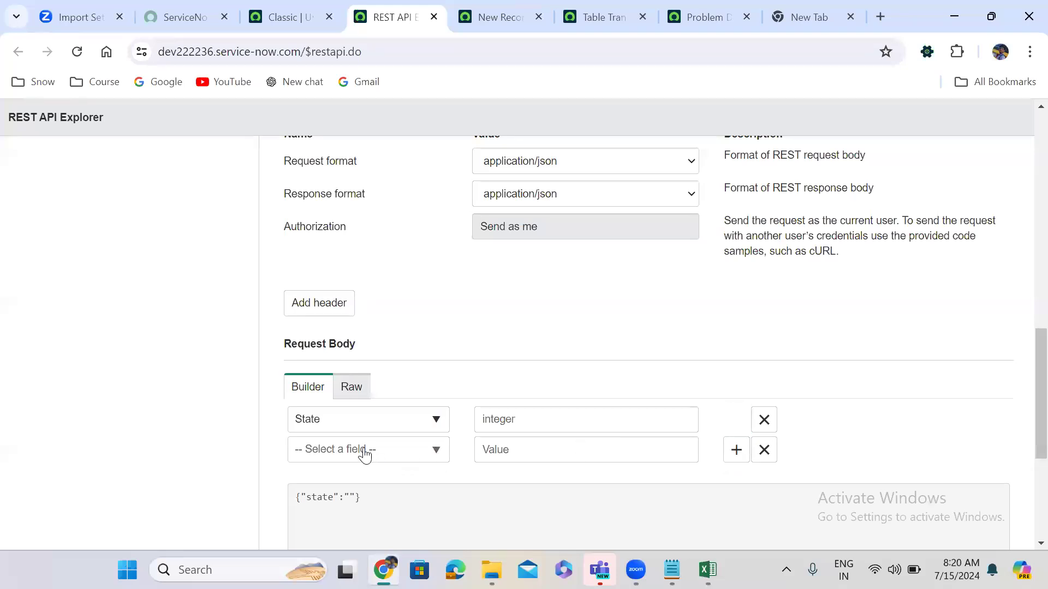
click(363, 451)
text(des)
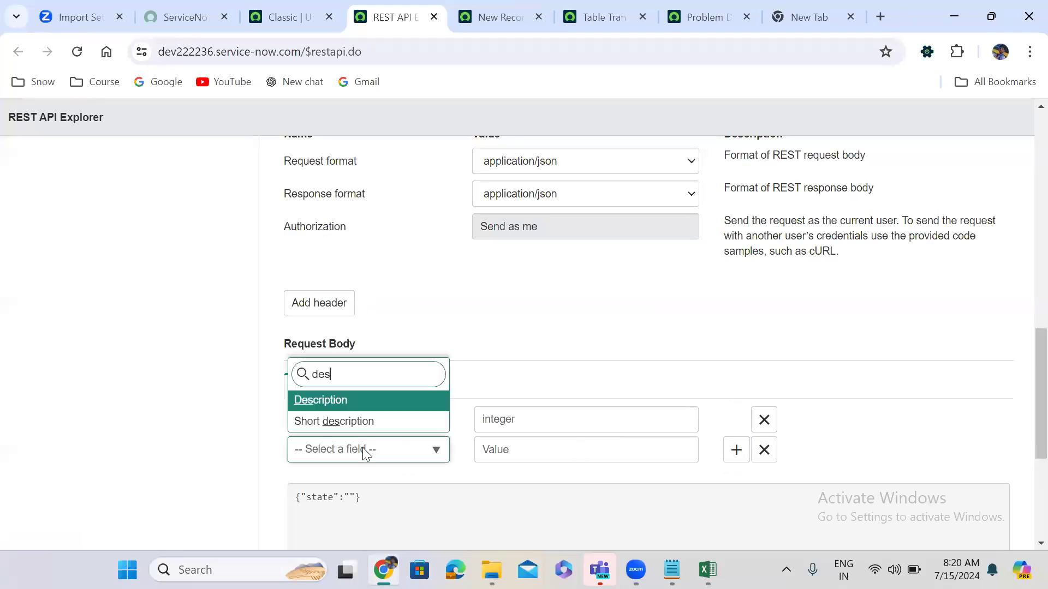
key(Return)
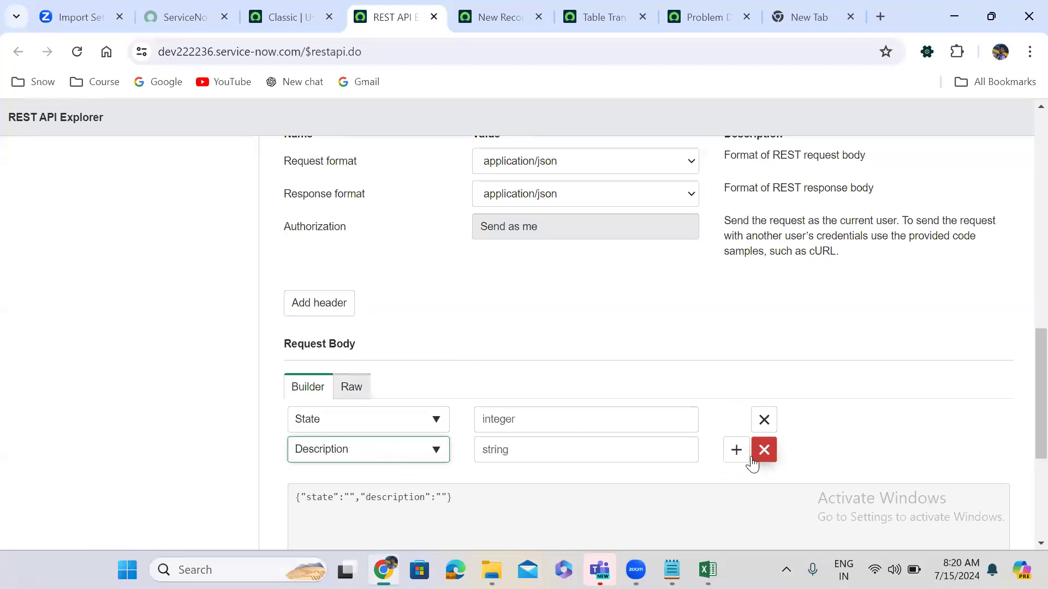
click(735, 450)
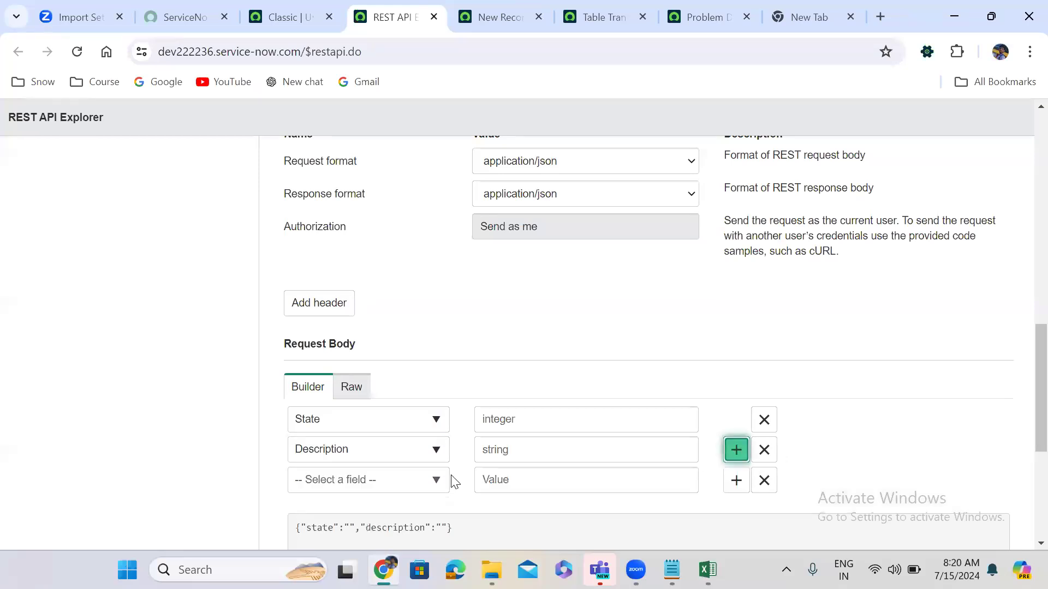
click(357, 480)
text(short)
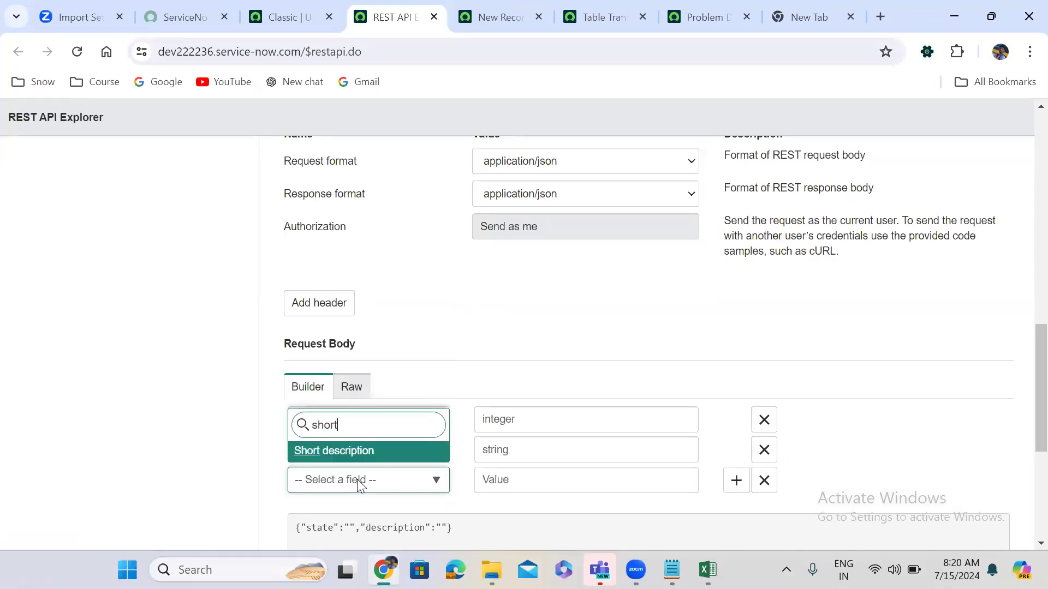
key(Return)
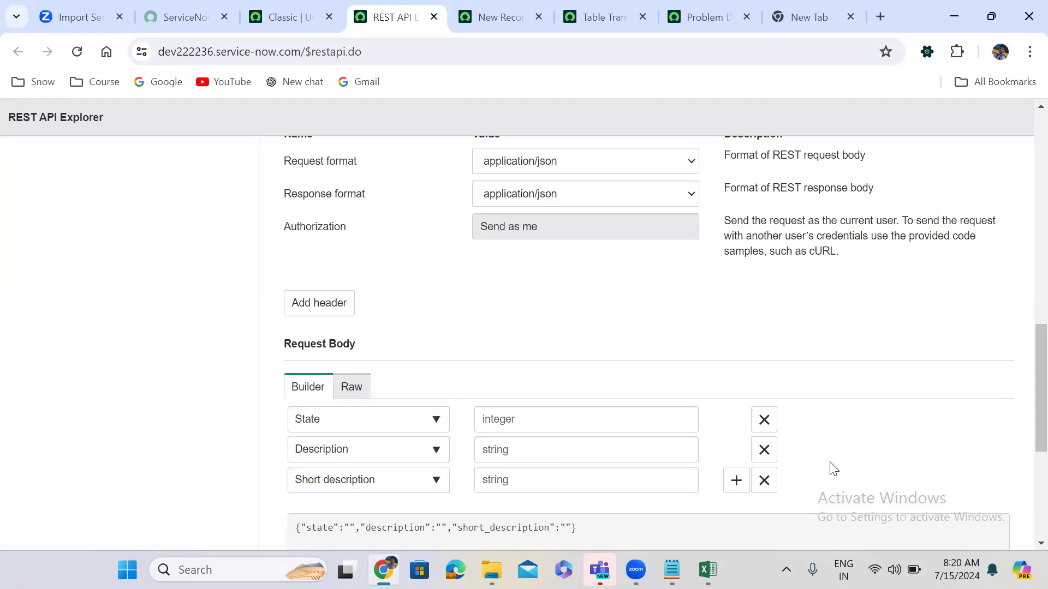
scroll(829, 469, down, 5)
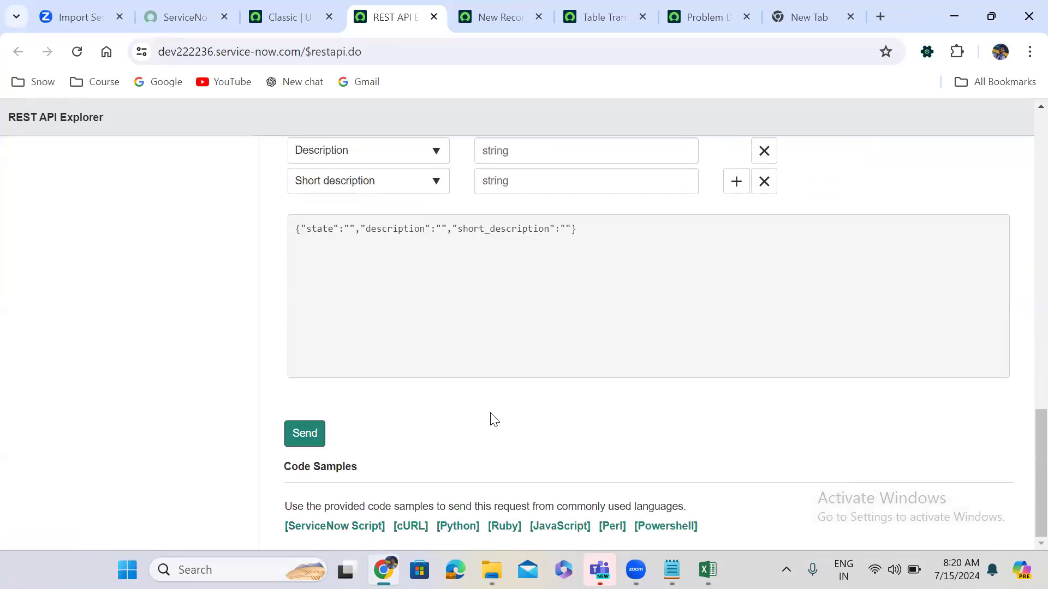
Send the create-record POST to /api/now/table/problem, get 201 Created, and select its URL.
click(306, 433)
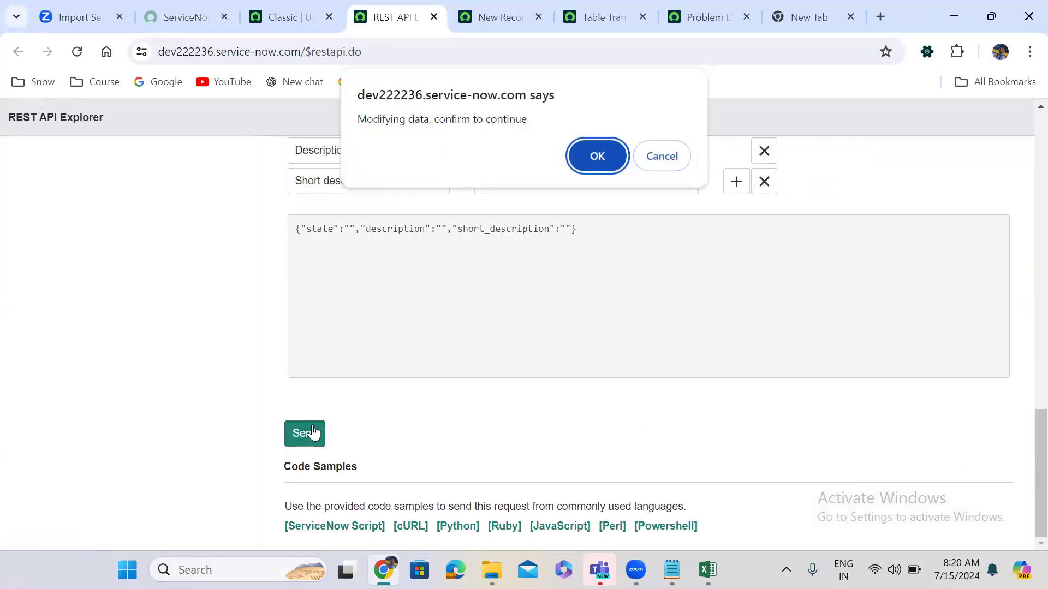
click(596, 157)
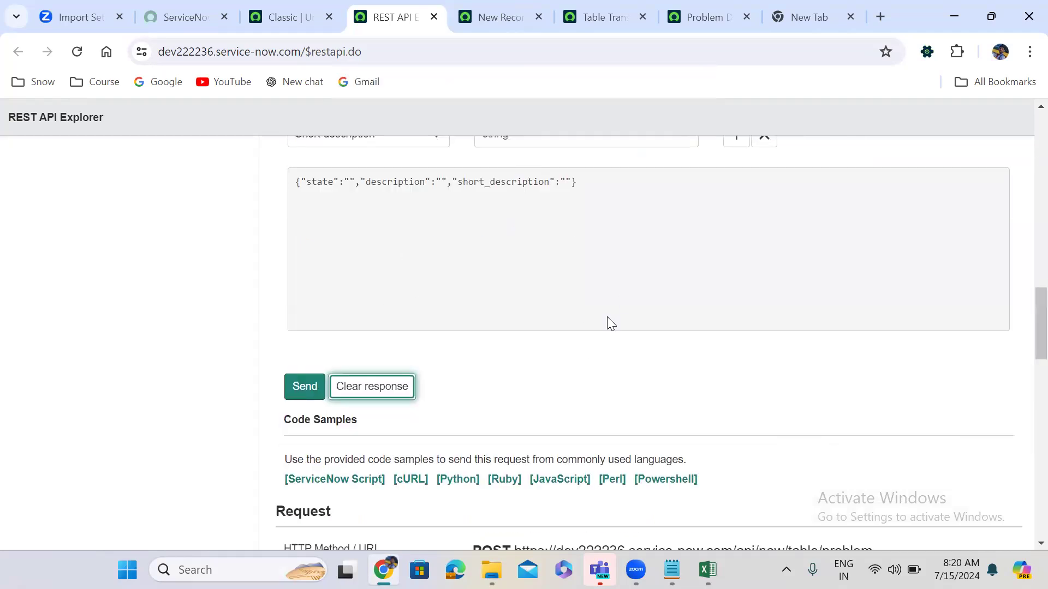
scroll(557, 405, down, 15)
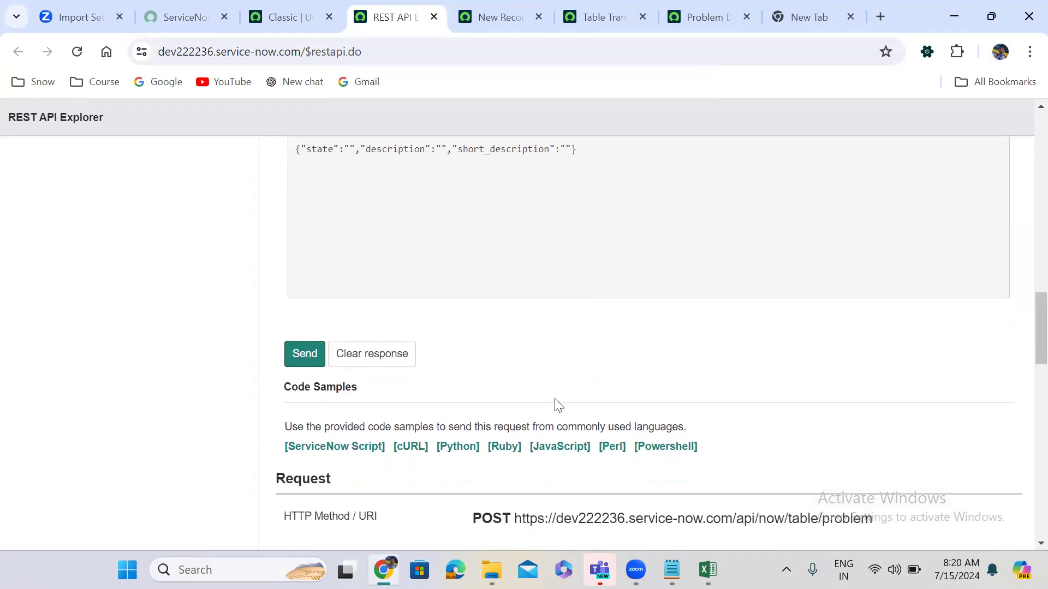
scroll(557, 405, up, 8)
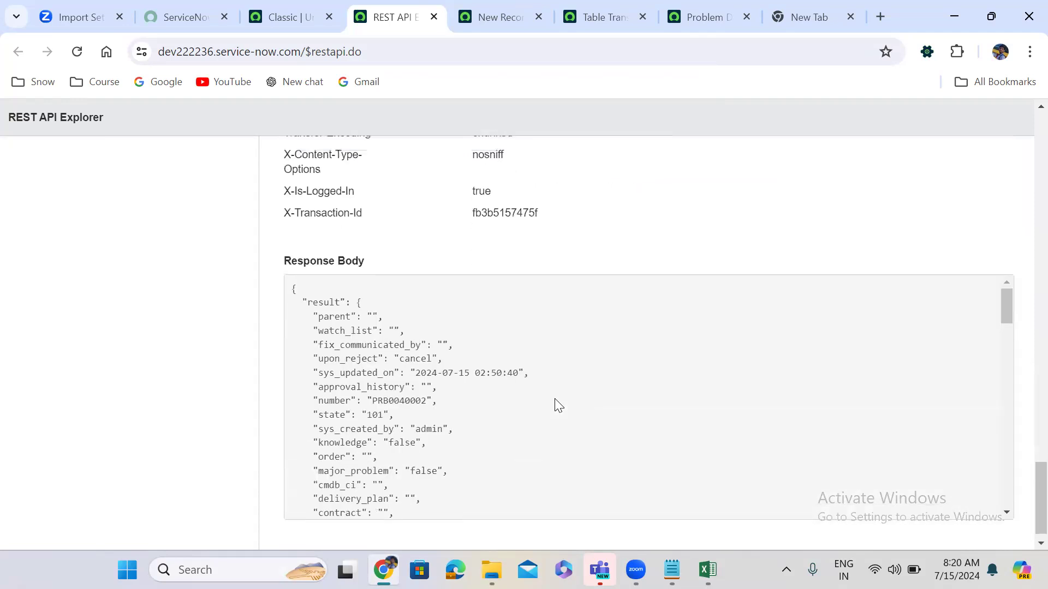
scroll(556, 405, up, 6)
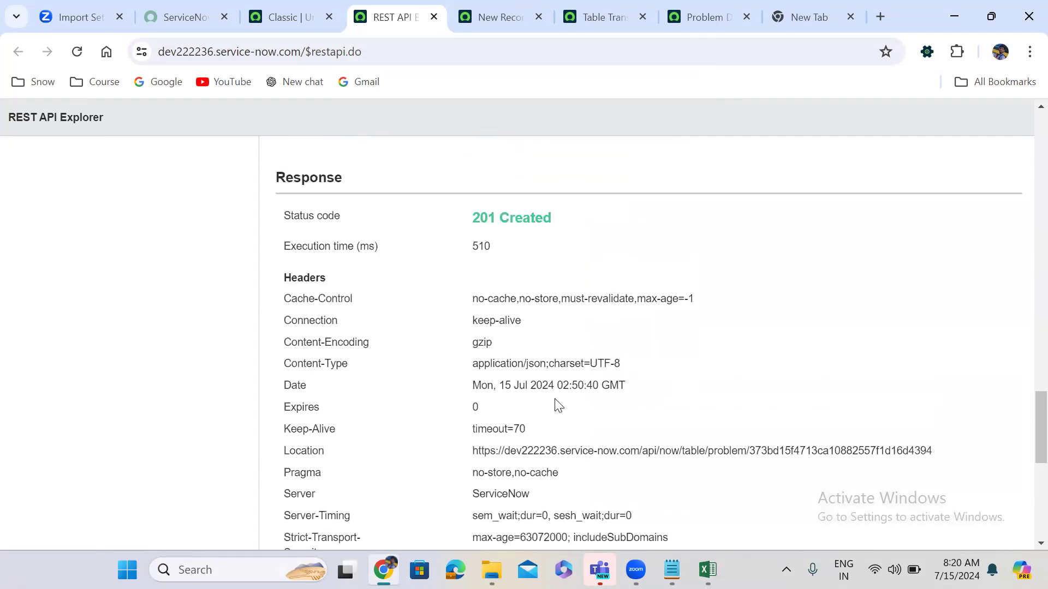
scroll(555, 400, down, 1)
scroll(556, 398, up, 2)
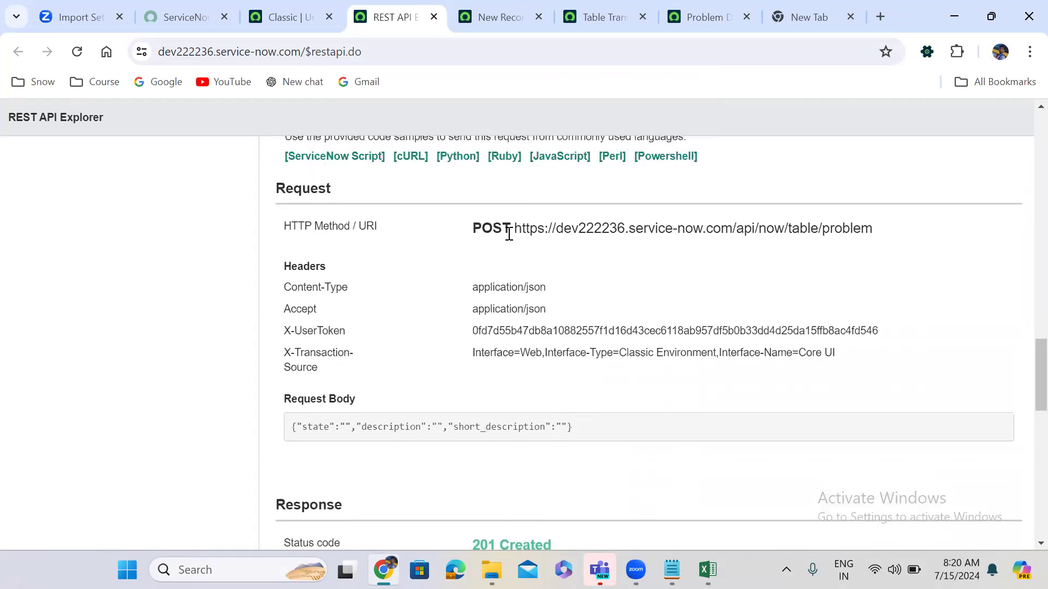
drag(509, 233, 772, 250)
click(569, 242)
drag(513, 228, 879, 241)
key(ctrl+c)
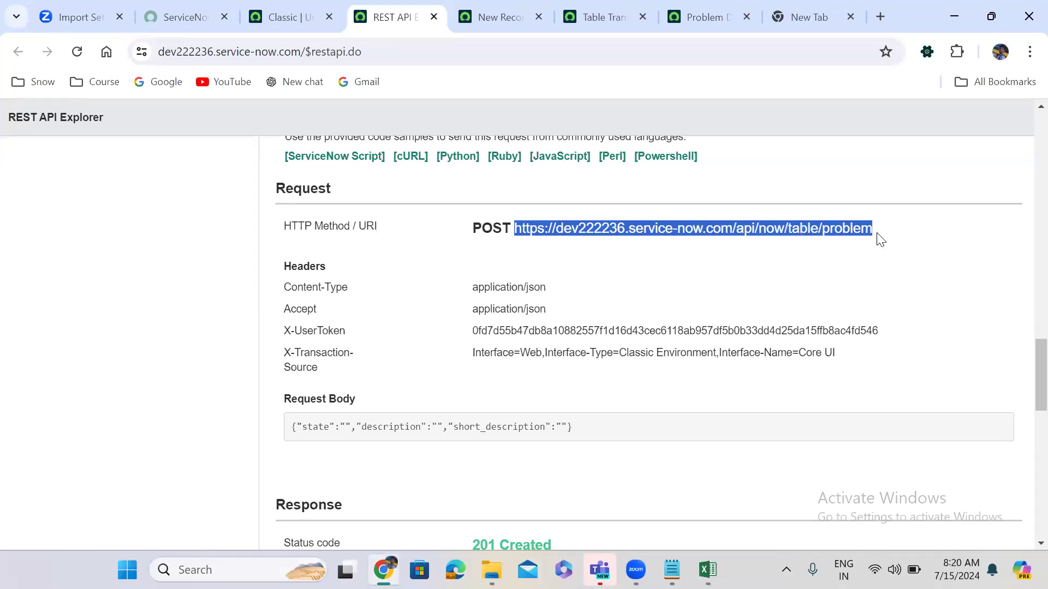
In Notepad, paste the /api/now/table/problem URL on a new line below the integration user's credentials.
click(672, 570)
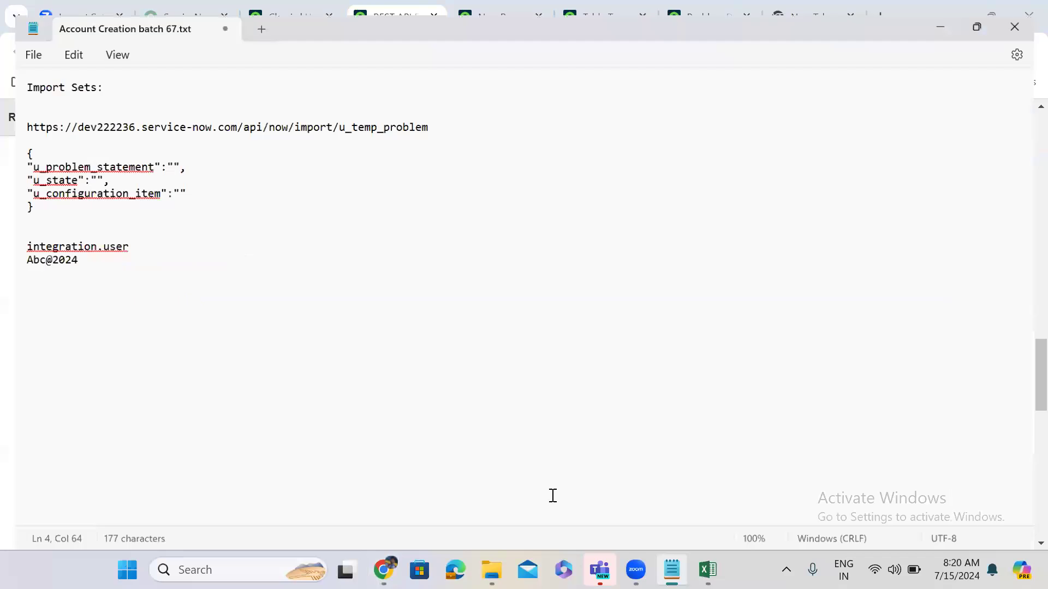
click(84, 257)
key(Return)
key(Return)
key(Return)
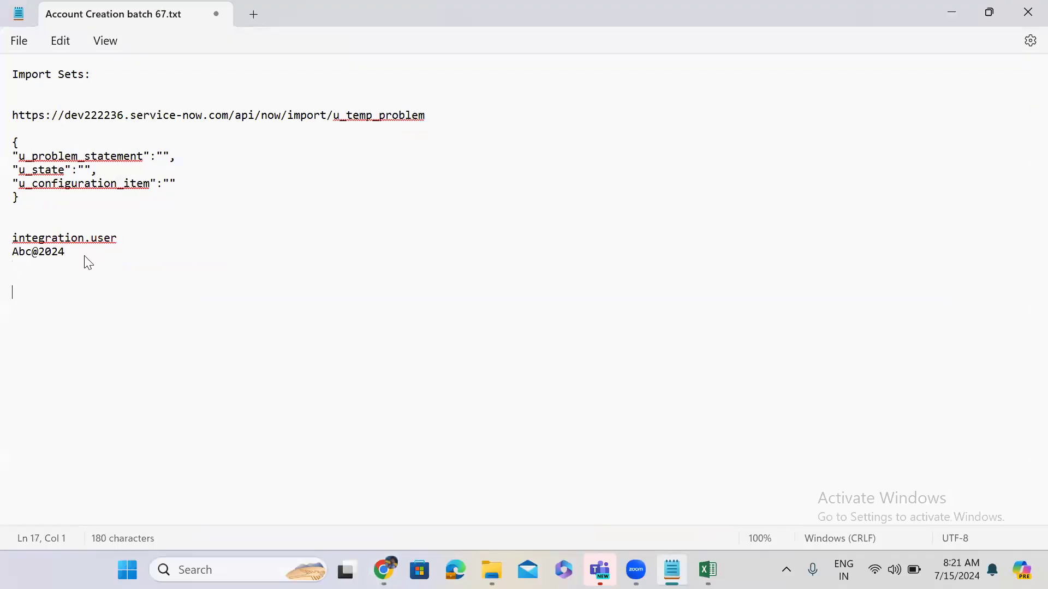
key(ctrl+v)
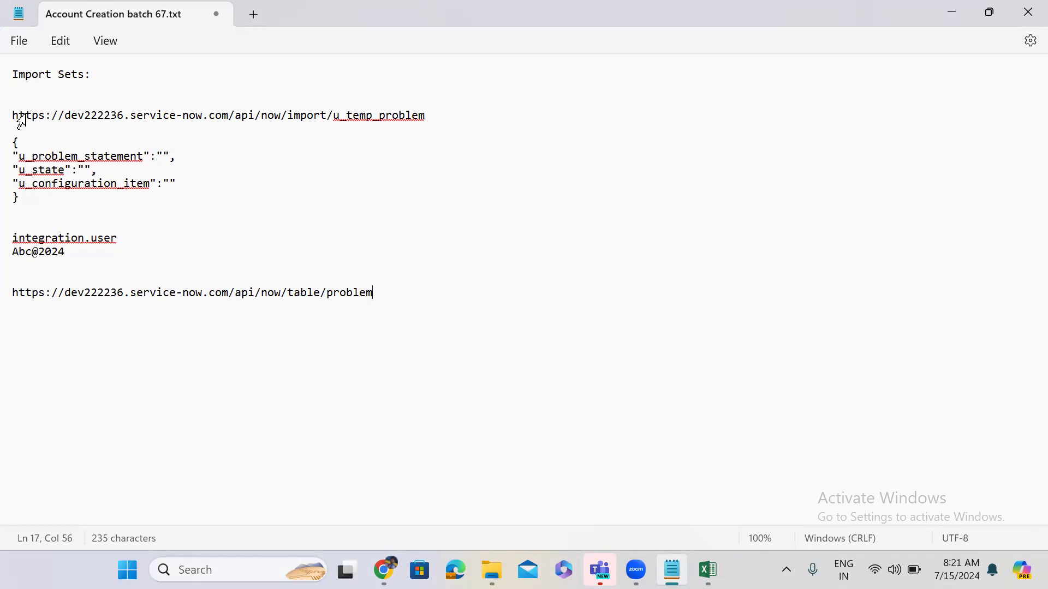
drag(12, 115, 431, 129)
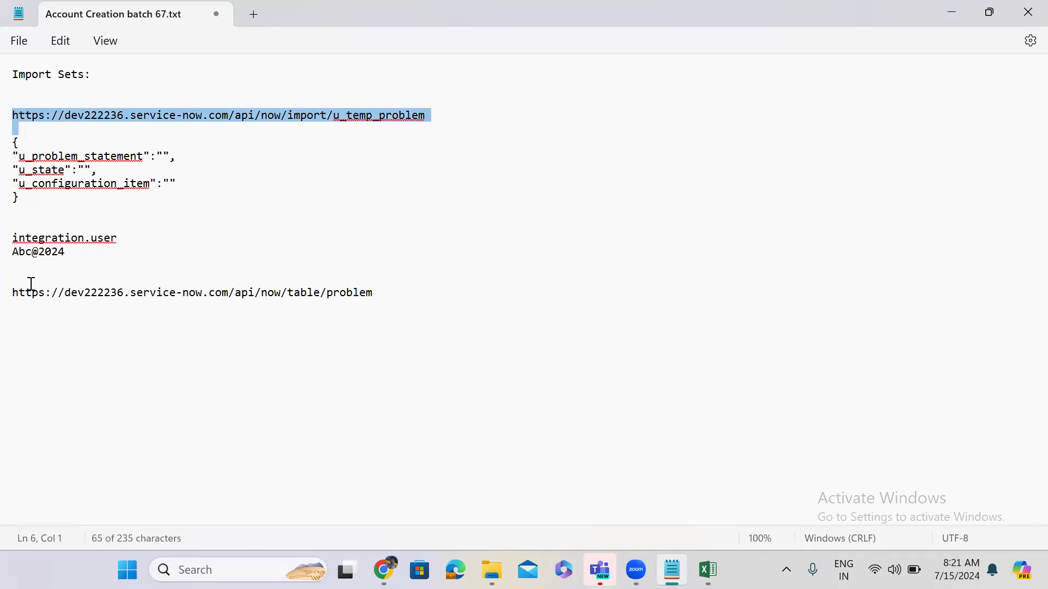
drag(12, 292, 379, 289)
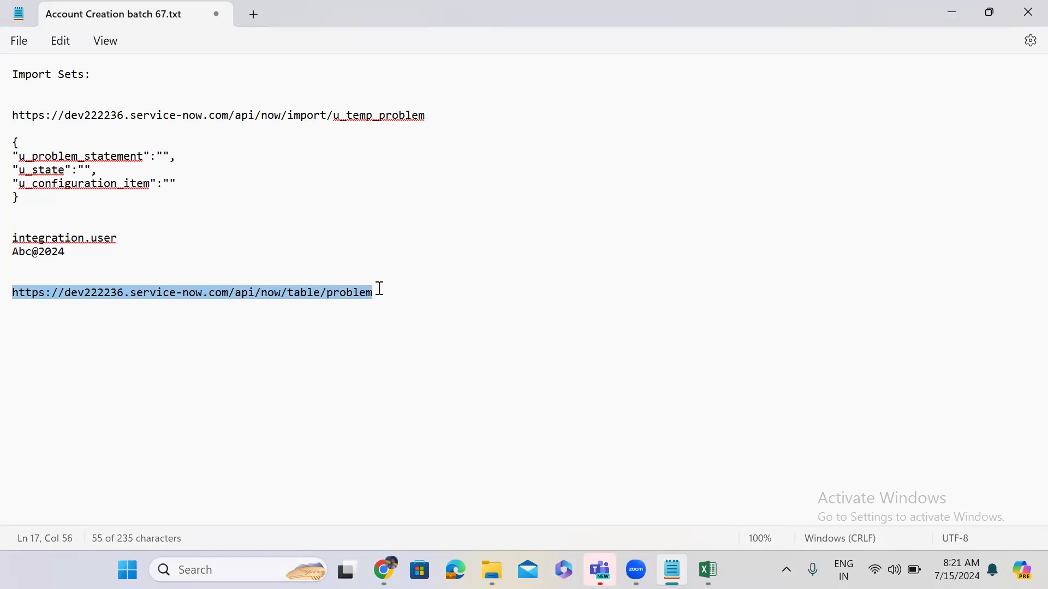
click(378, 289)
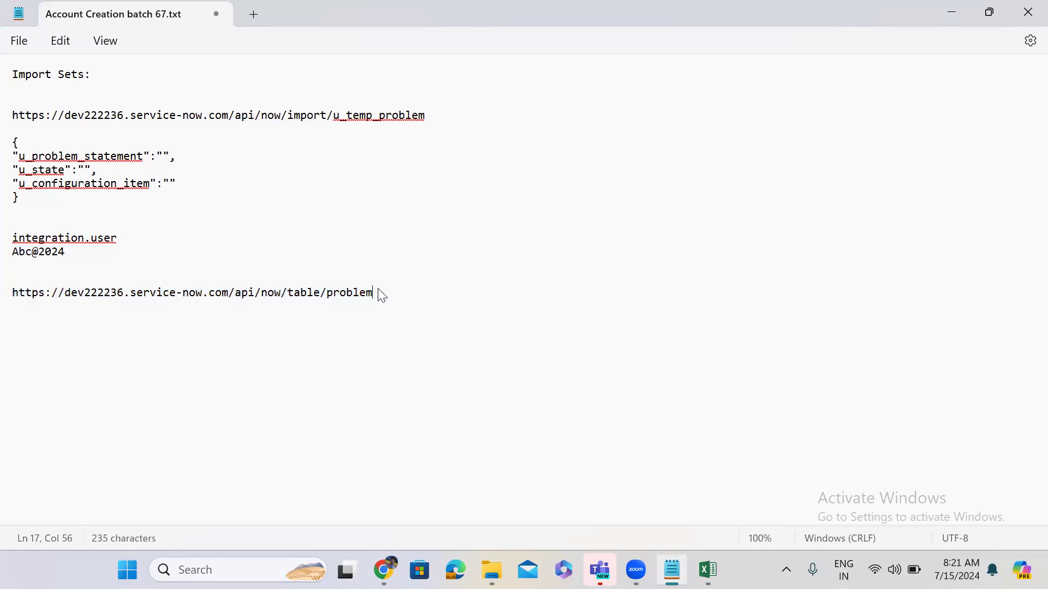
Copy the JSON request body from Chrome and return to the table URL line in Notepad.
click(948, 14)
click(567, 327)
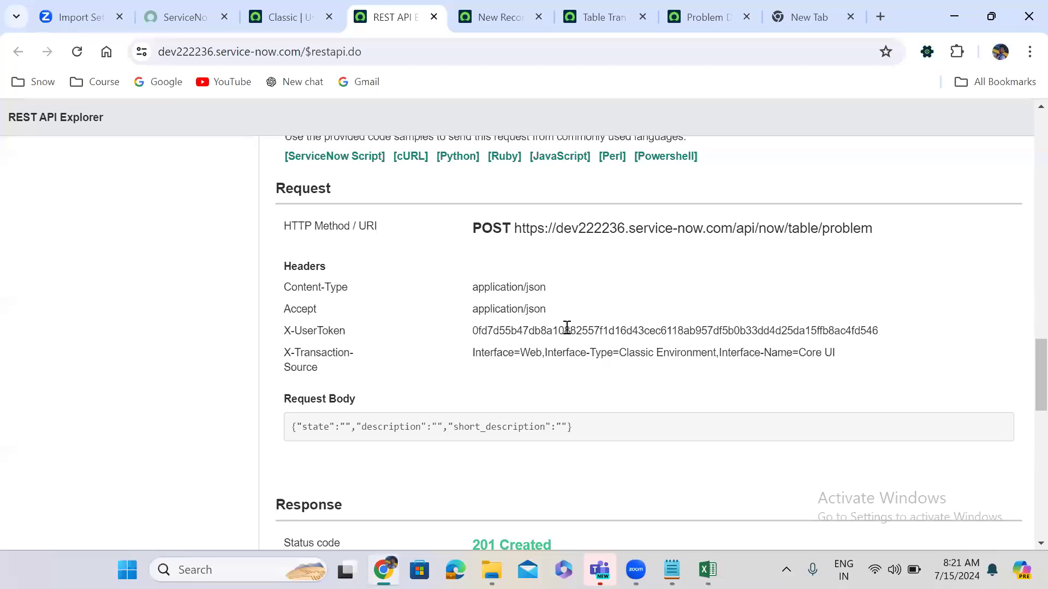
drag(292, 427, 583, 427)
key(ctrl+c)
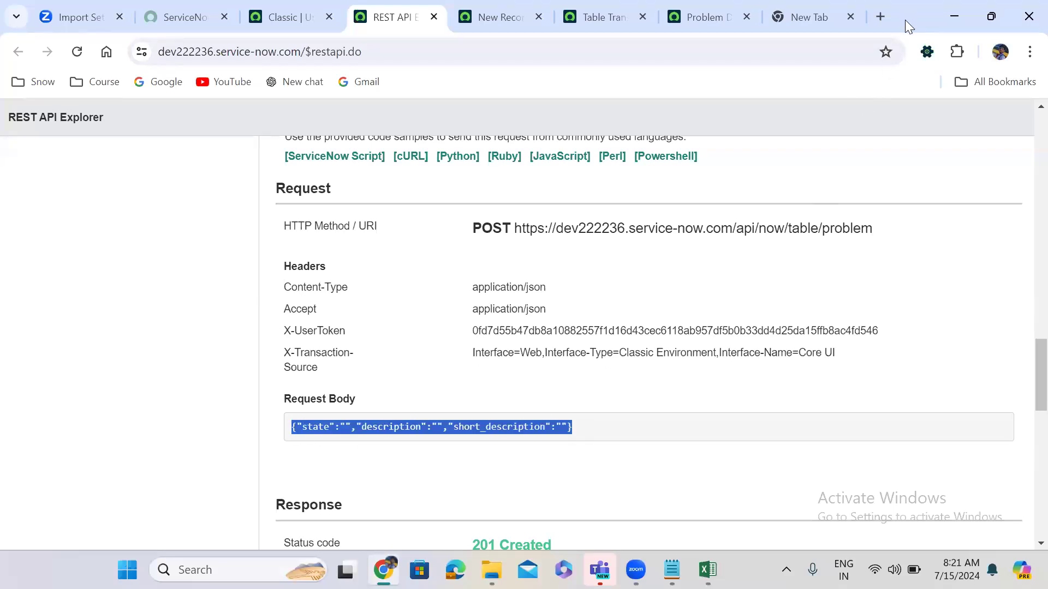
click(671, 569)
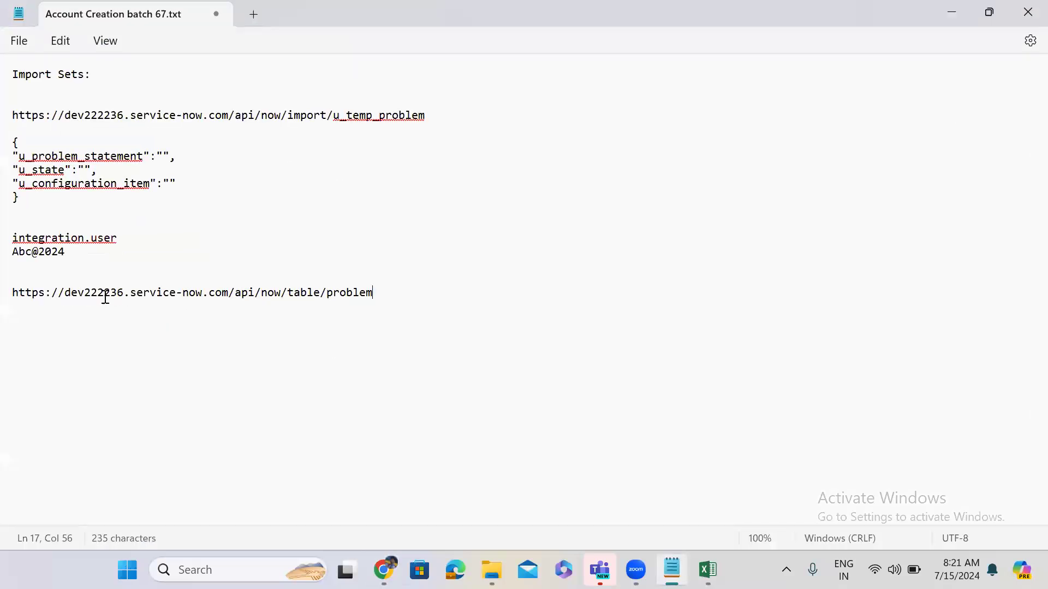
click(37, 328)
Paste the JSON body under the table URL, with braces and short_description on separate lines.
click(388, 295)
key(Return)
key(Return)
key(ctrl+v)
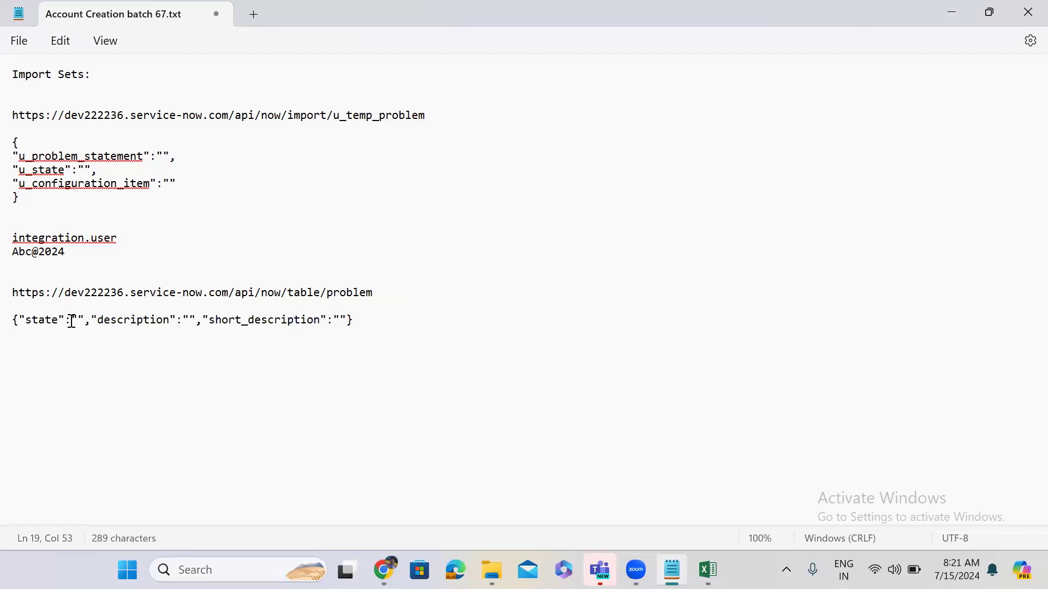
click(19, 319)
key(Return)
key(Return)
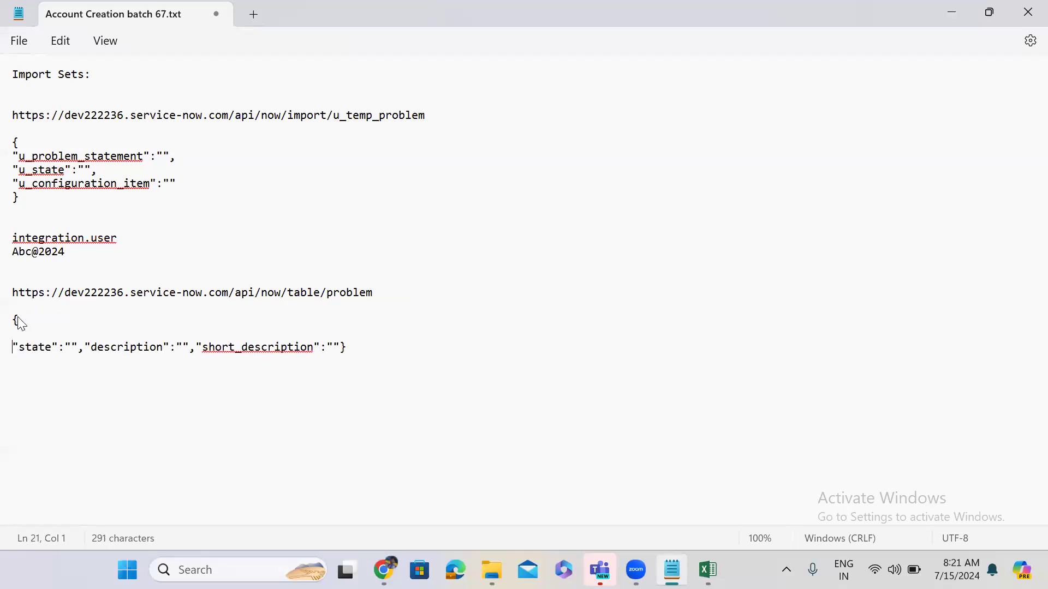
click(195, 348)
key(Return)
key(Return)
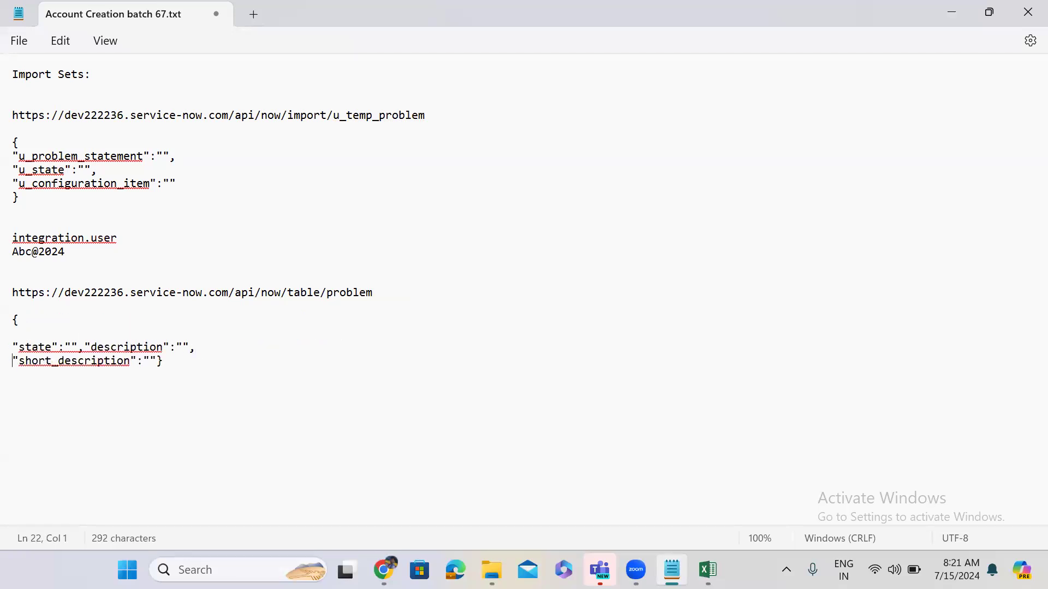
click(158, 376)
key(Return)
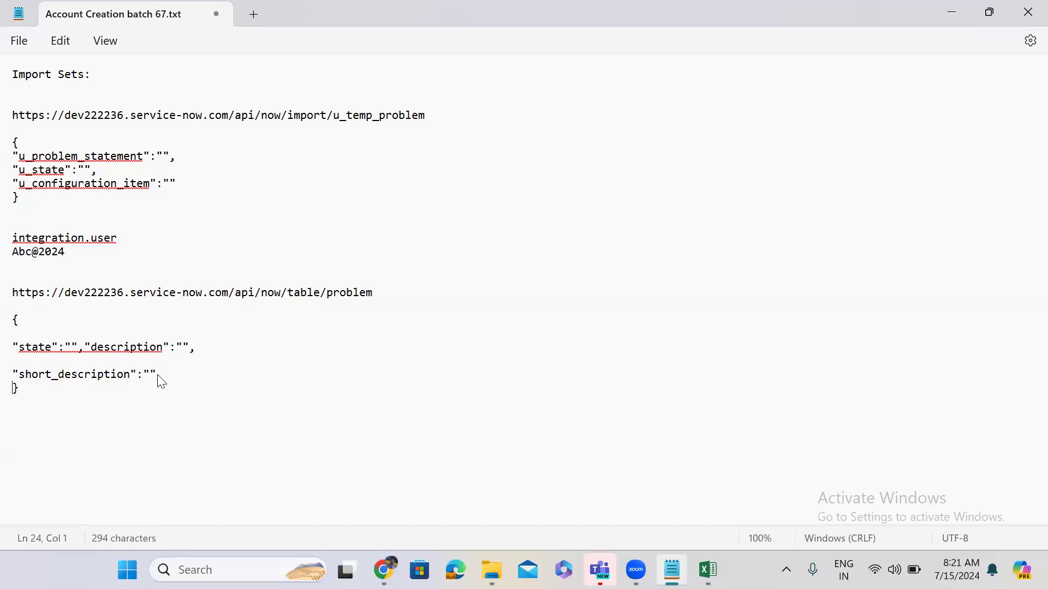
key(Return)
click(19, 361)
key(BackSpace)
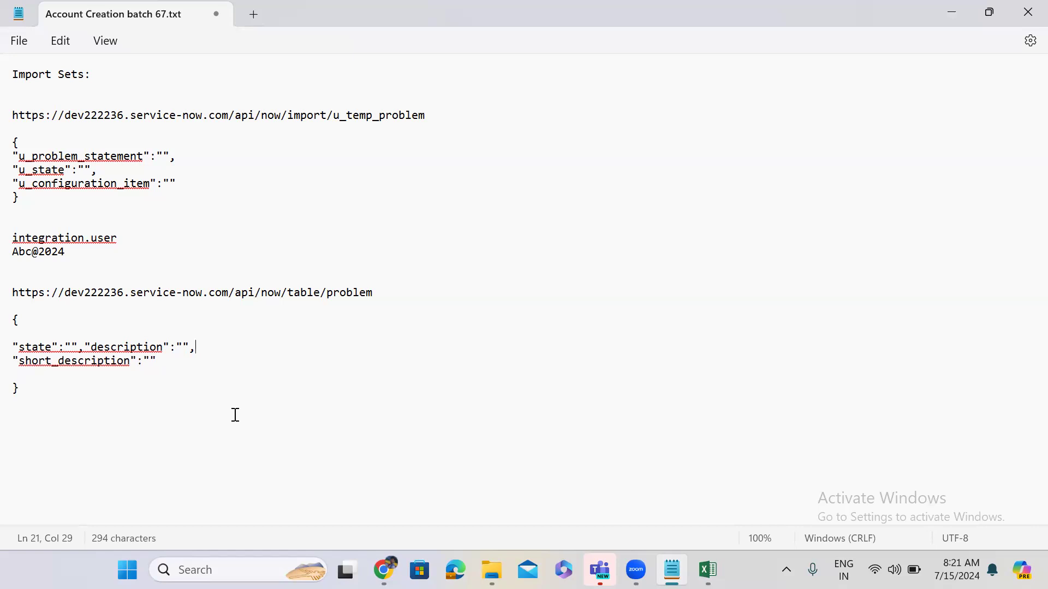
Select the integration user's login lines for copying.
click(13, 239)
drag(13, 240, 75, 255)
key(ctrl+c)
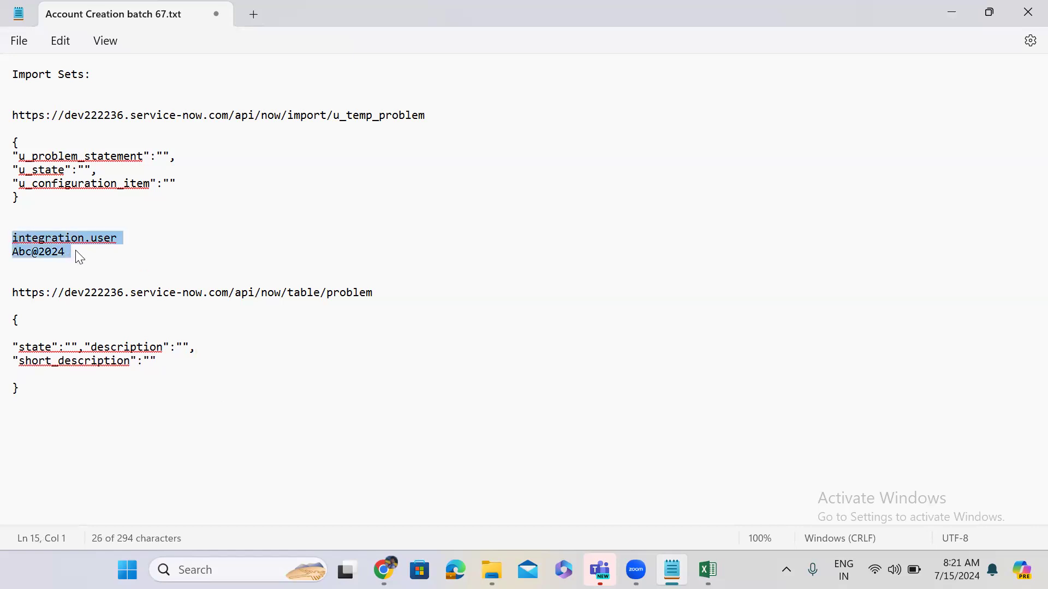
click(19, 426)
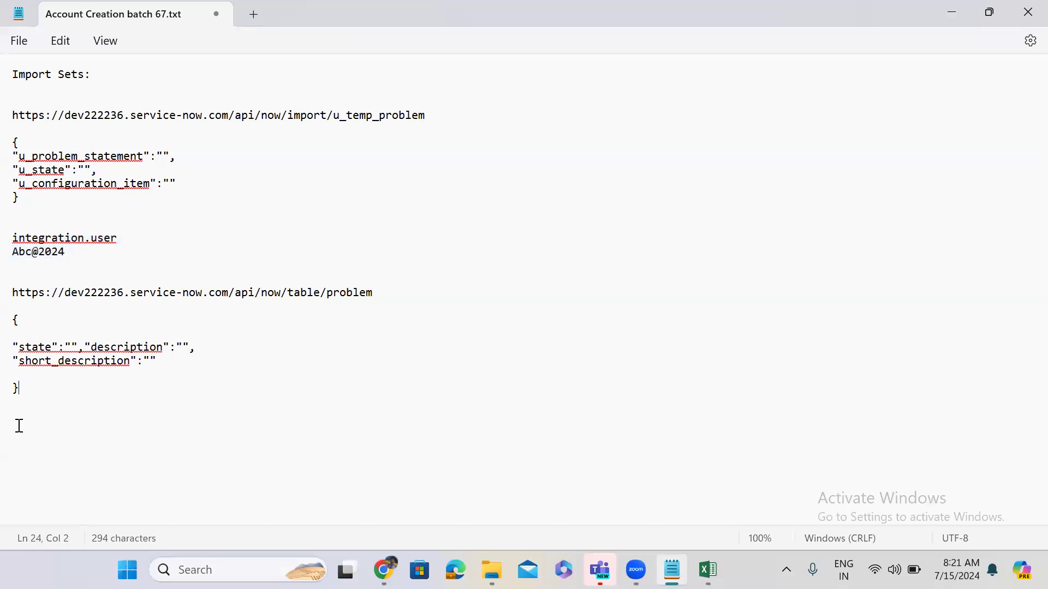
Paste the integration user's login details below the problem JSON body, then compare the problem and temp table names.
key(Return)
key(Return)
key(ctrl+v)
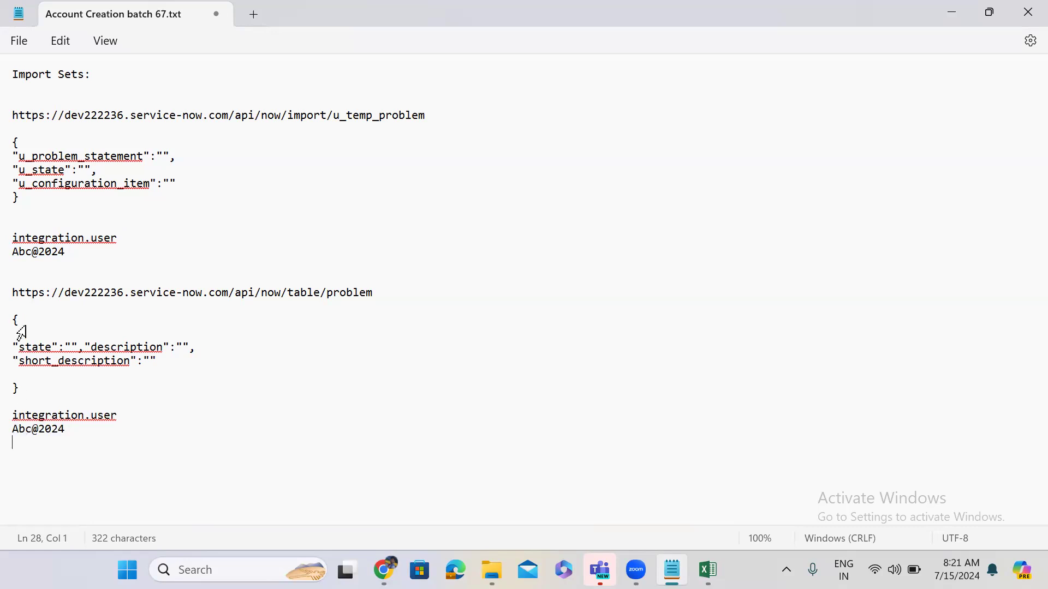
drag(16, 323, 43, 393)
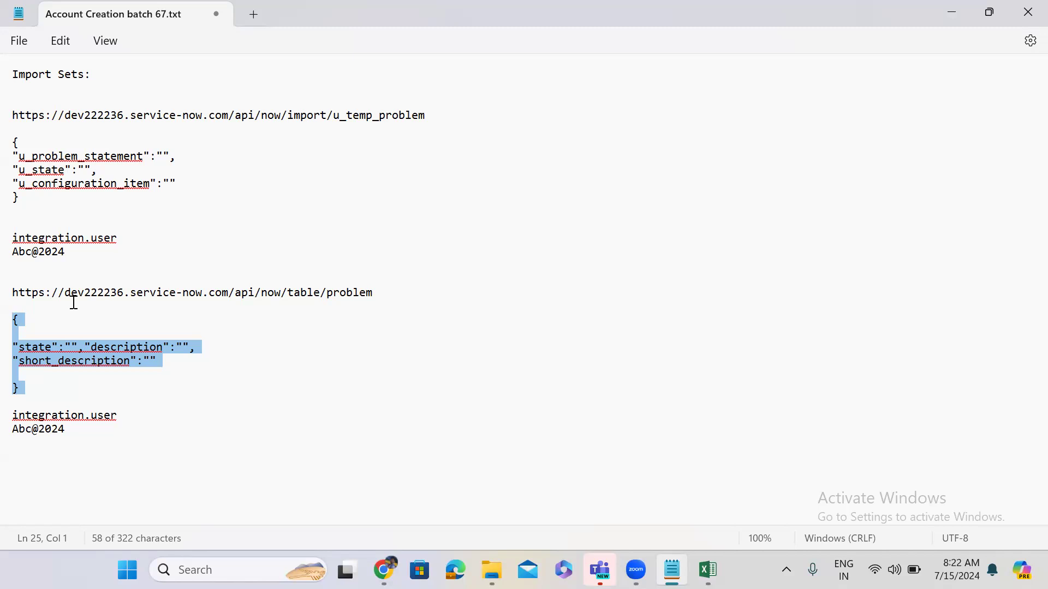
double_click(357, 295)
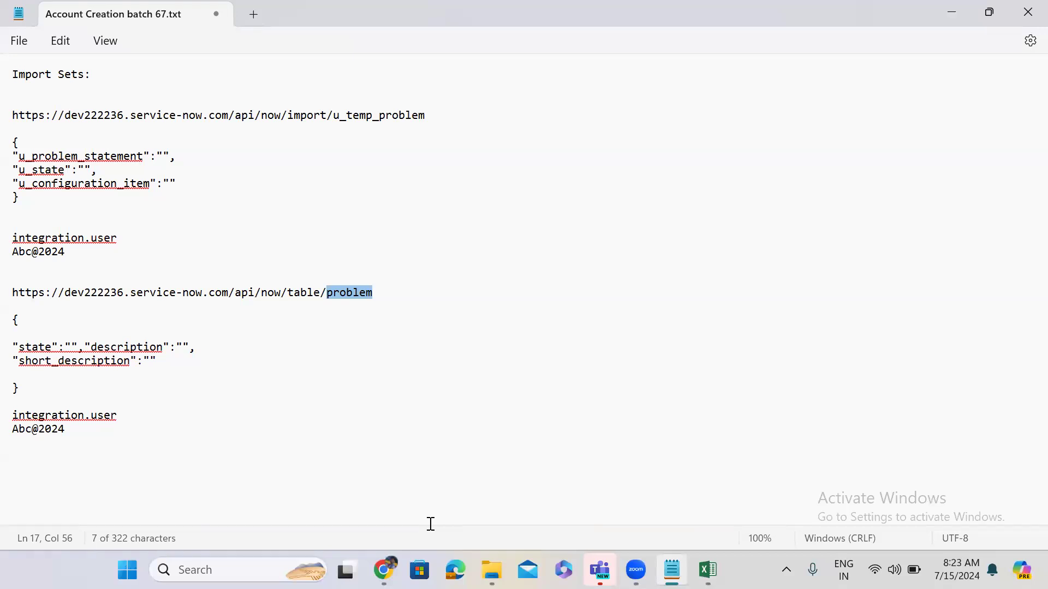
key(alt+Tab)
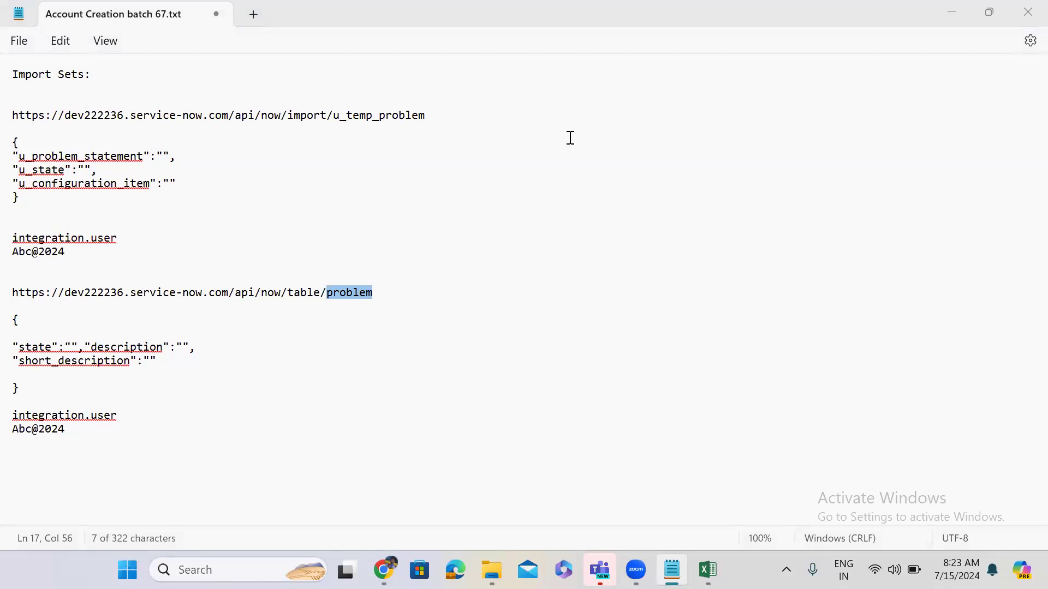
double_click(354, 116)
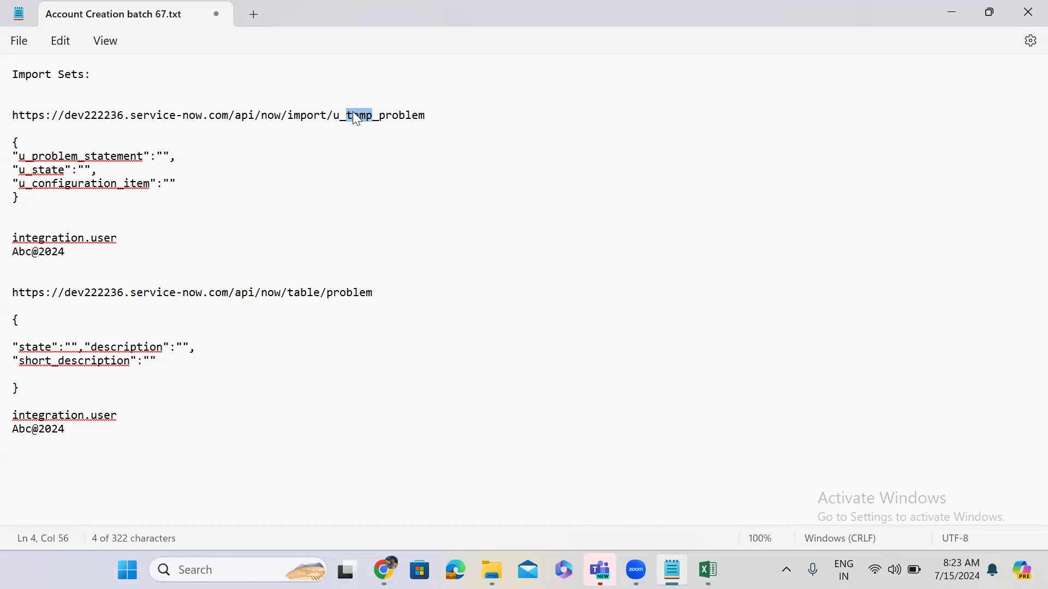
double_click(343, 294)
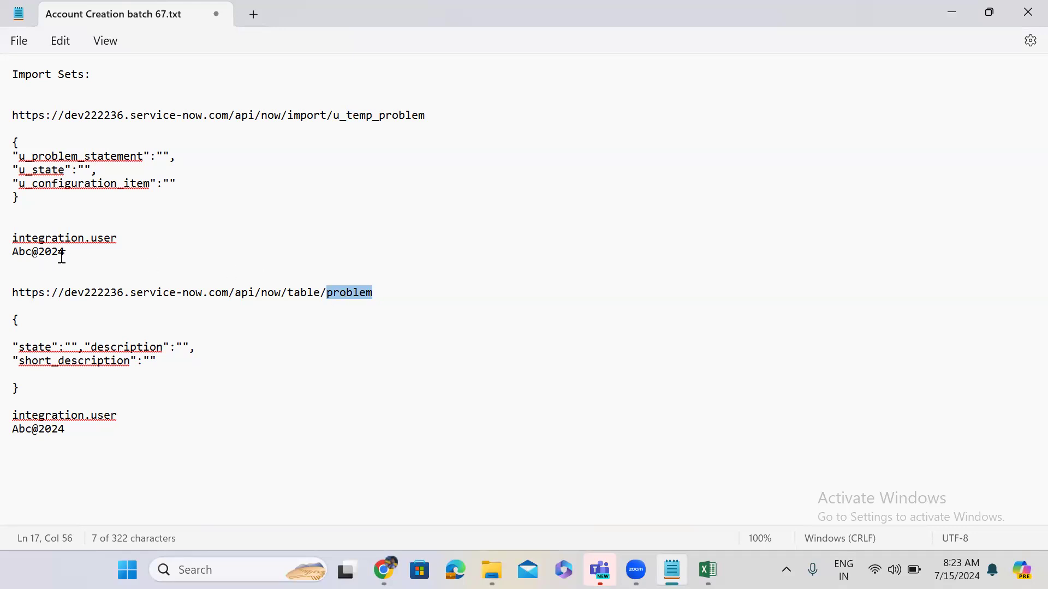
drag(76, 256, 22, 119)
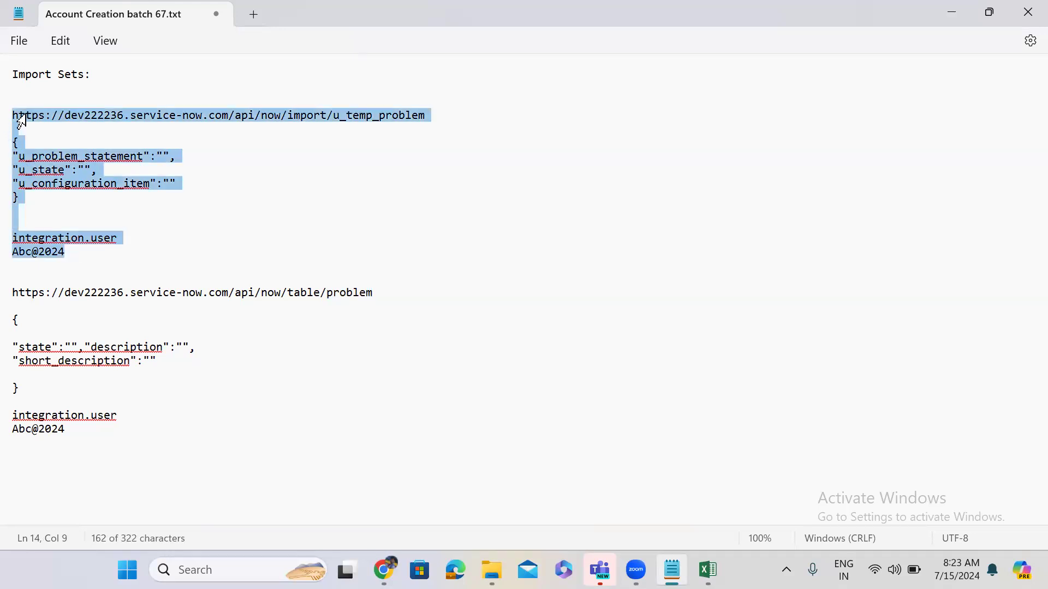
click(345, 117)
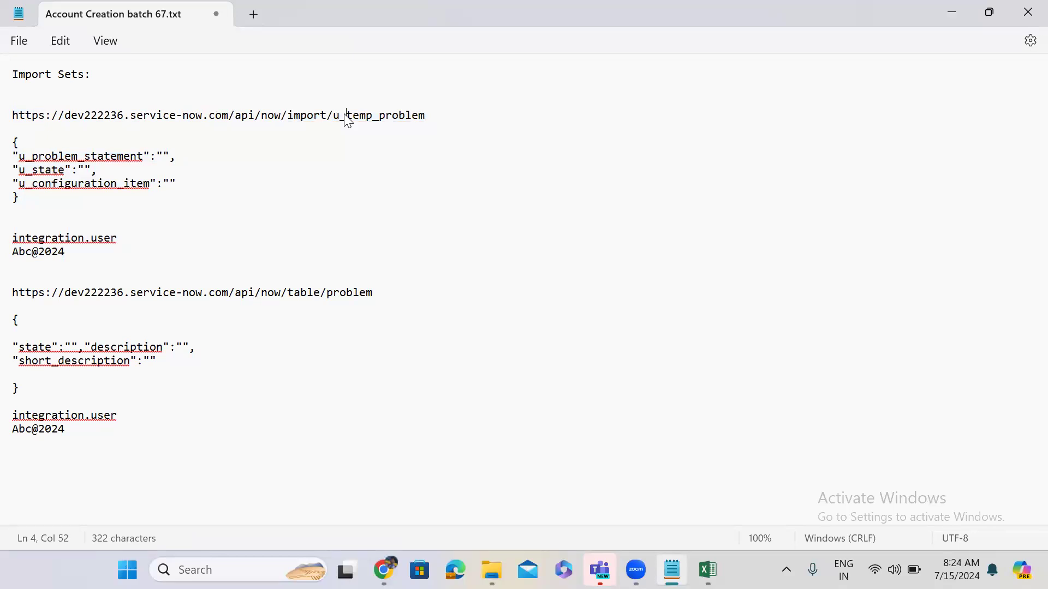
drag(15, 290, 77, 431)
click(77, 429)
drag(67, 254, 20, 119)
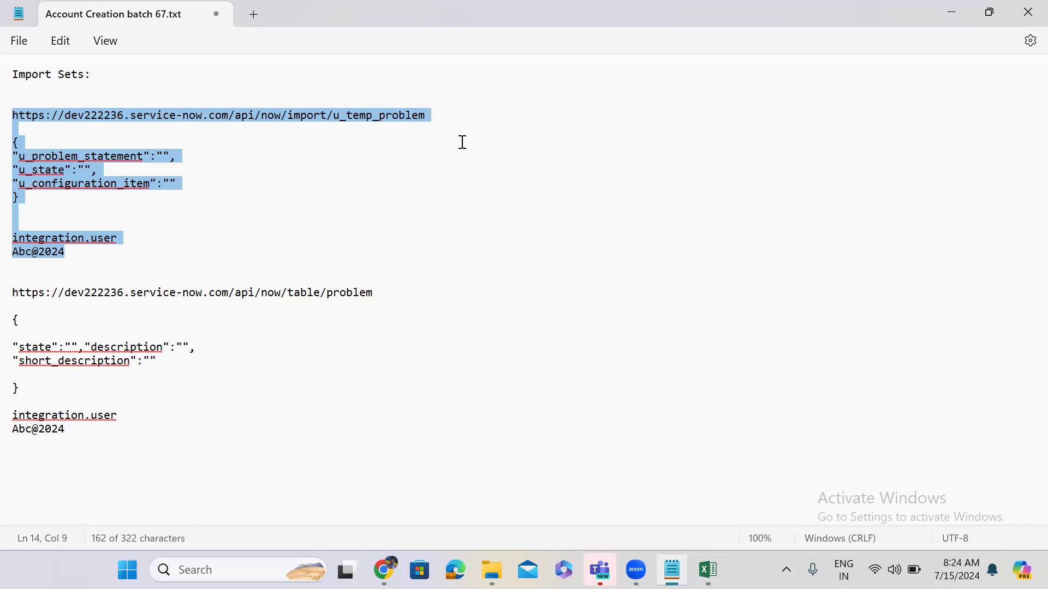
drag(346, 116, 372, 117)
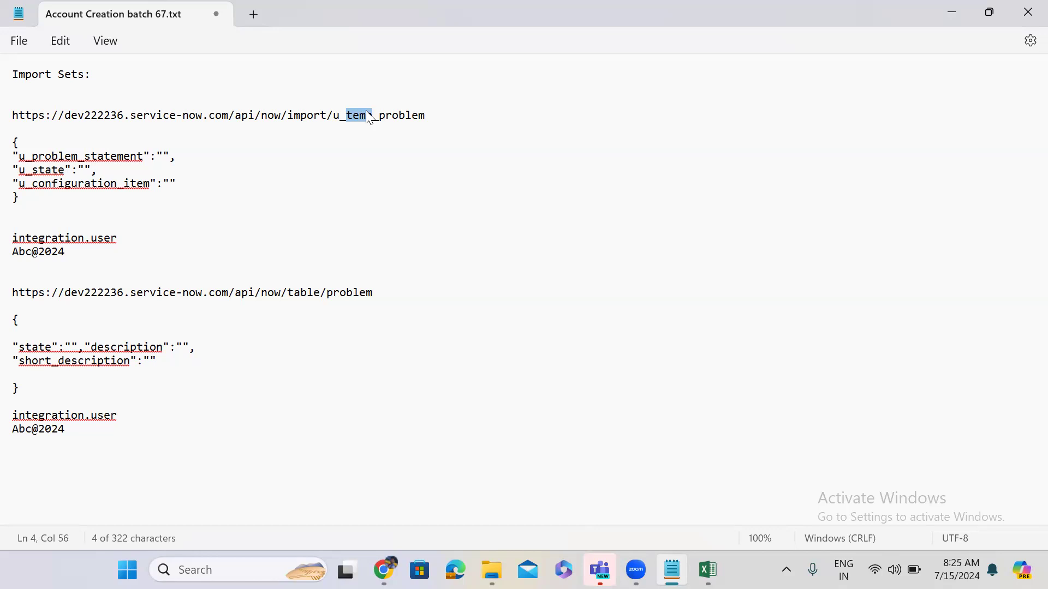
Insert blank lines between the u_temp_problem import section and the problem table API section.
click(369, 117)
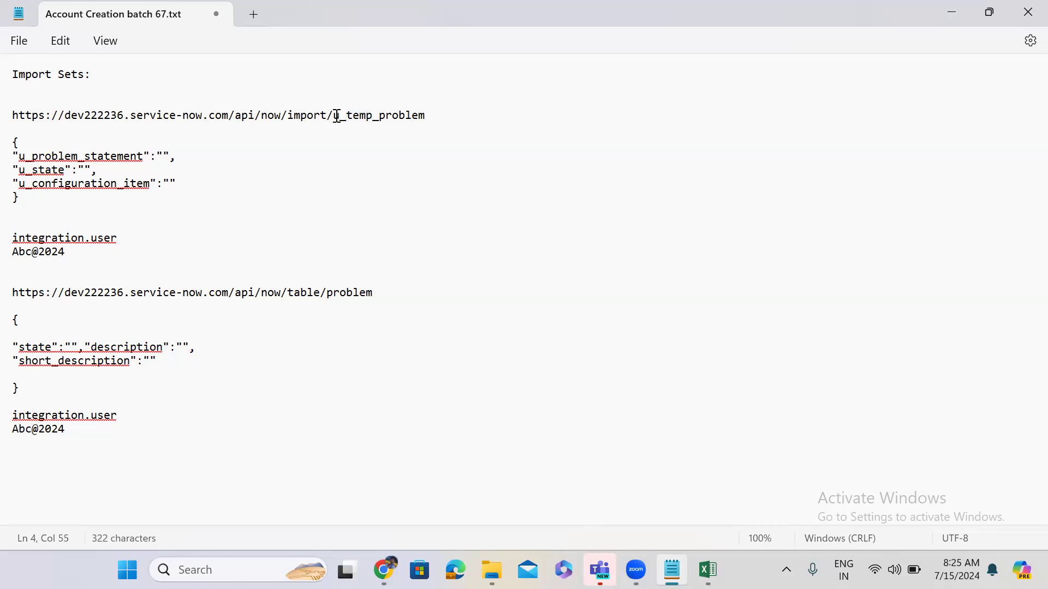
drag(349, 122, 432, 127)
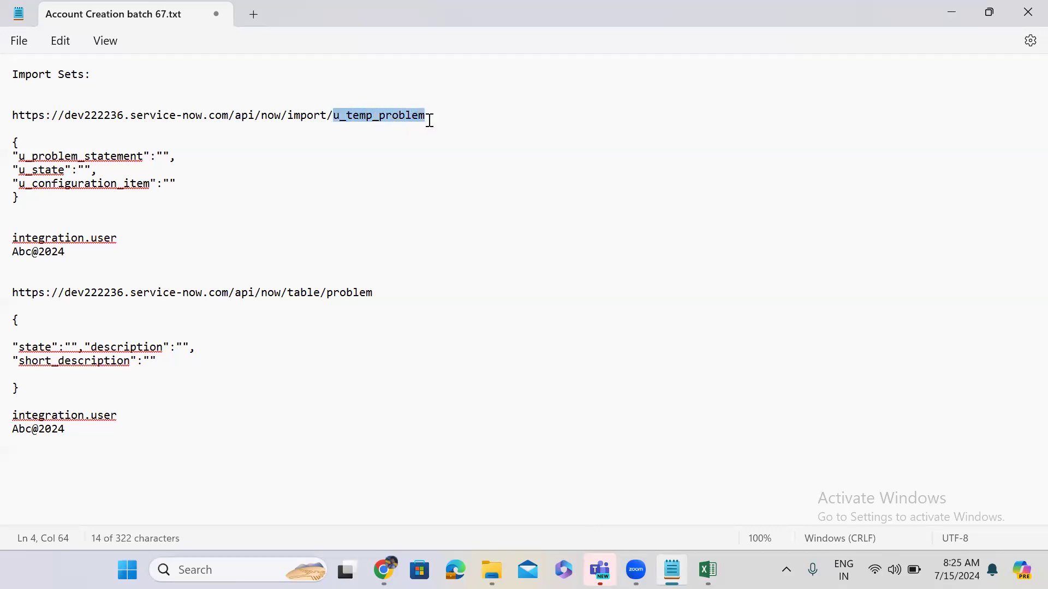
click(16, 269)
key(Return)
key(Return)
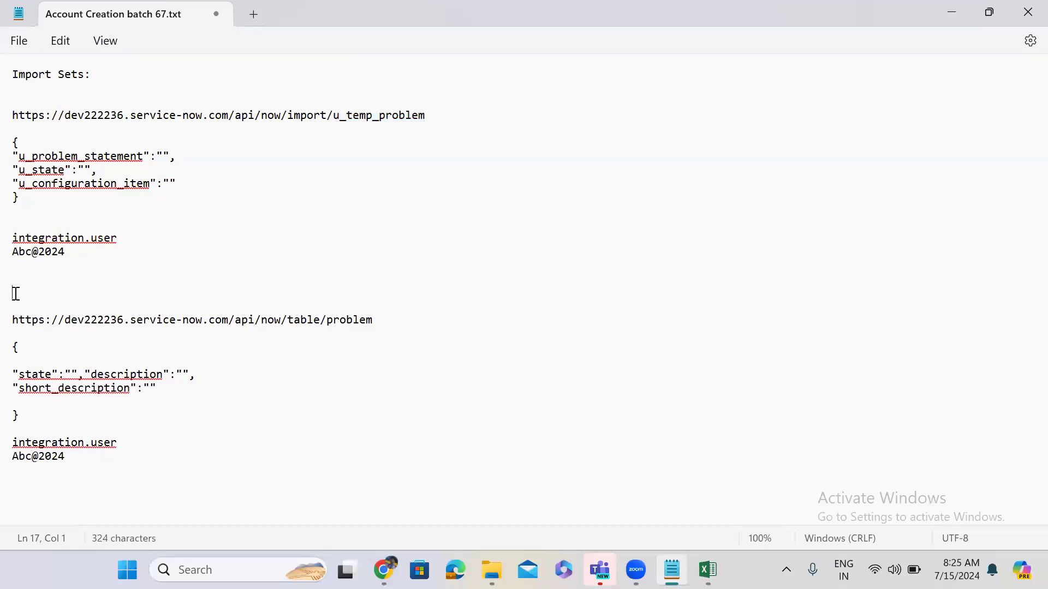
drag(15, 293, 7, 461)
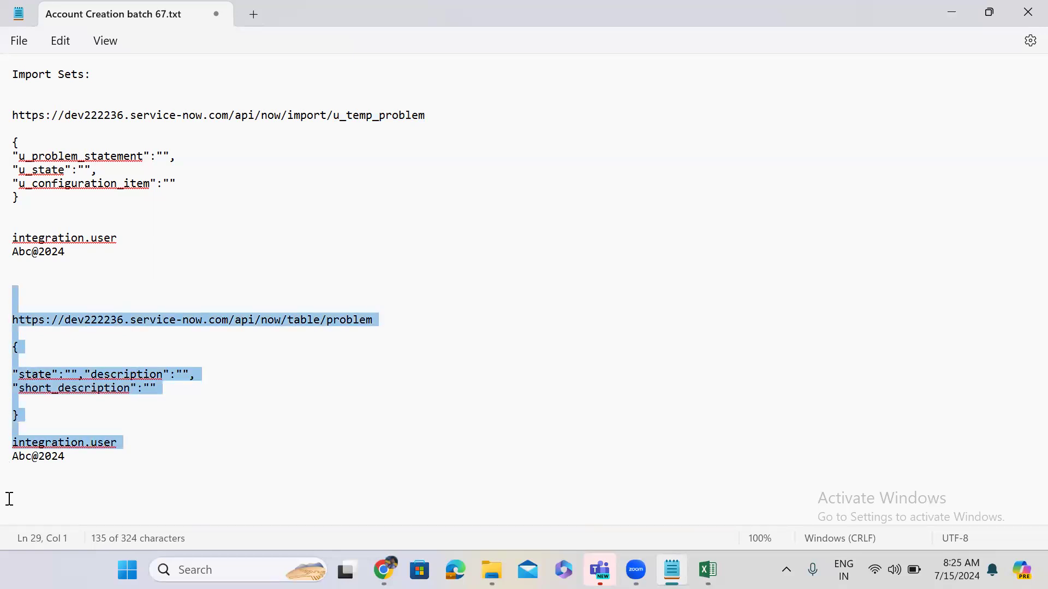
click(48, 290)
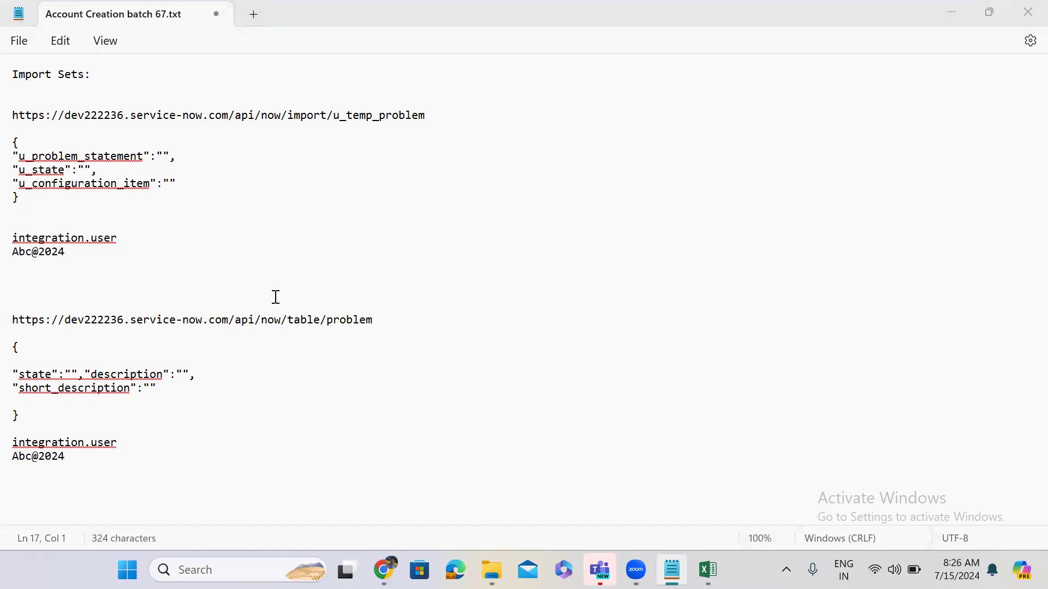
drag(65, 260, 21, 118)
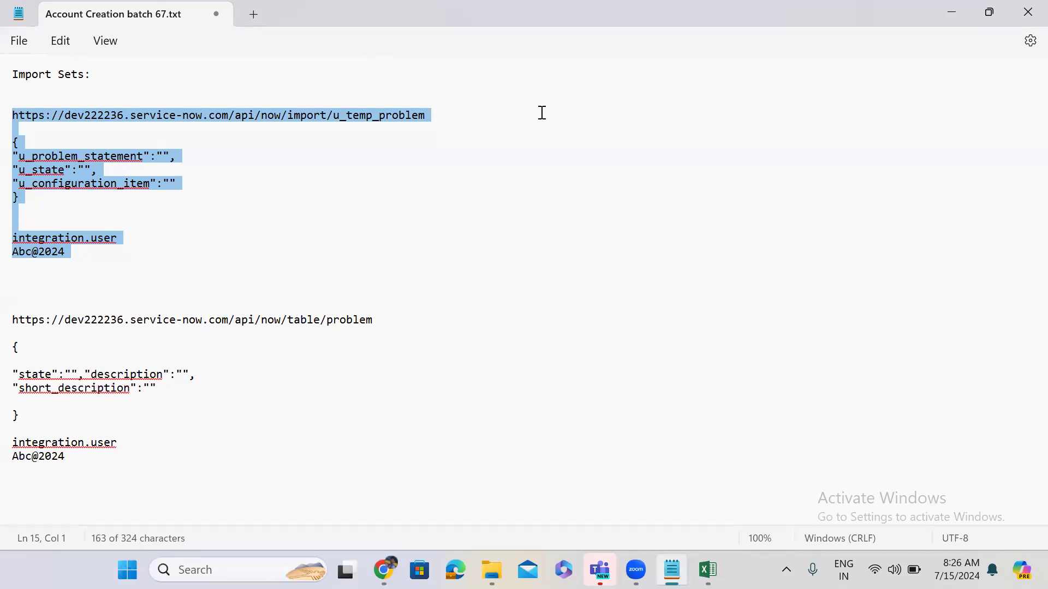
click(124, 442)
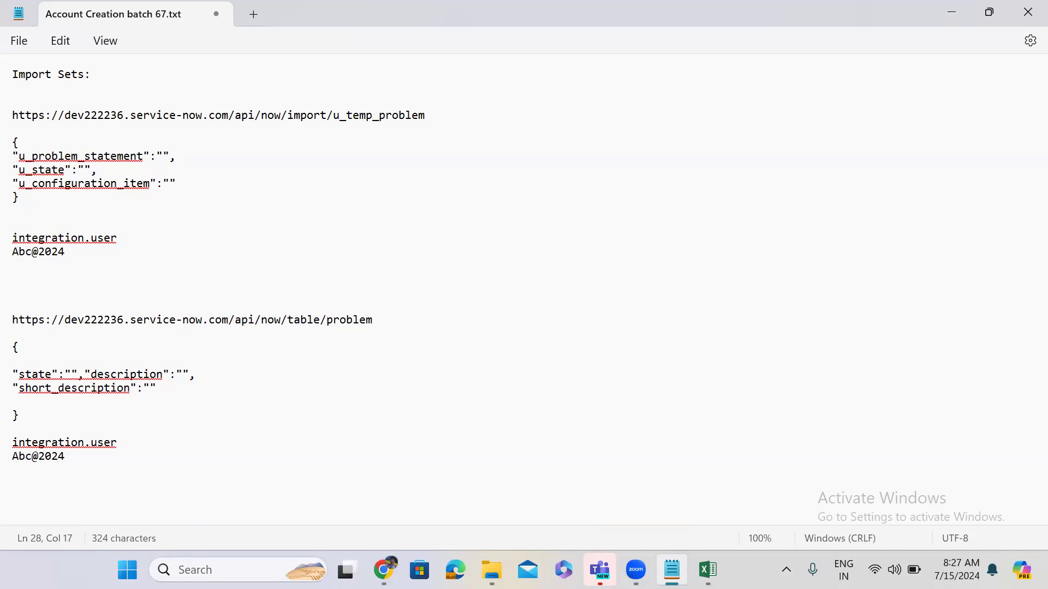
click(368, 526)
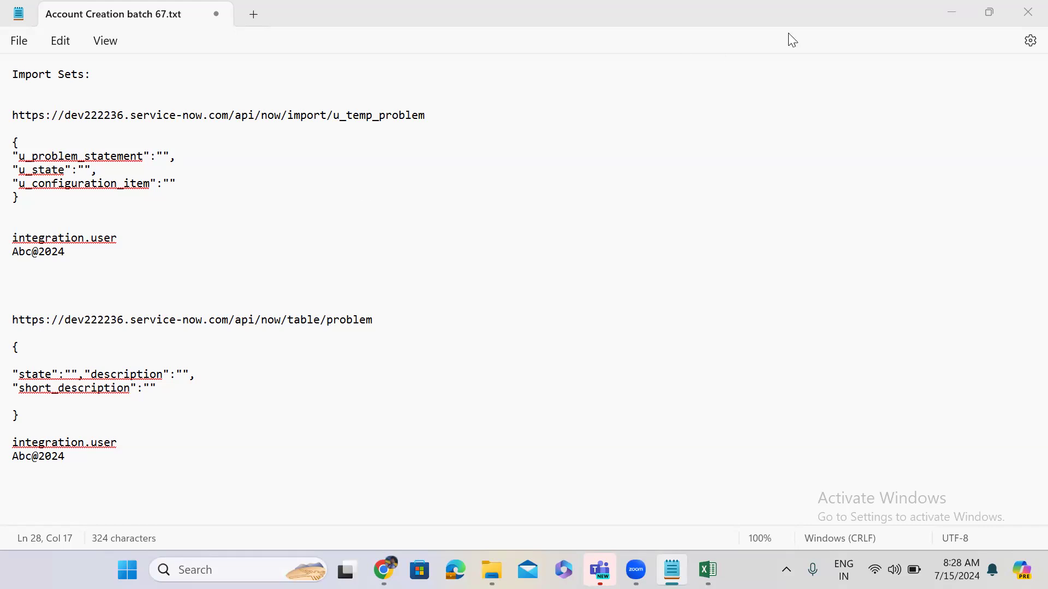
Review the REST API Explorer POST to the problem table and its 201 Created response, then go to the new User form.
click(943, 14)
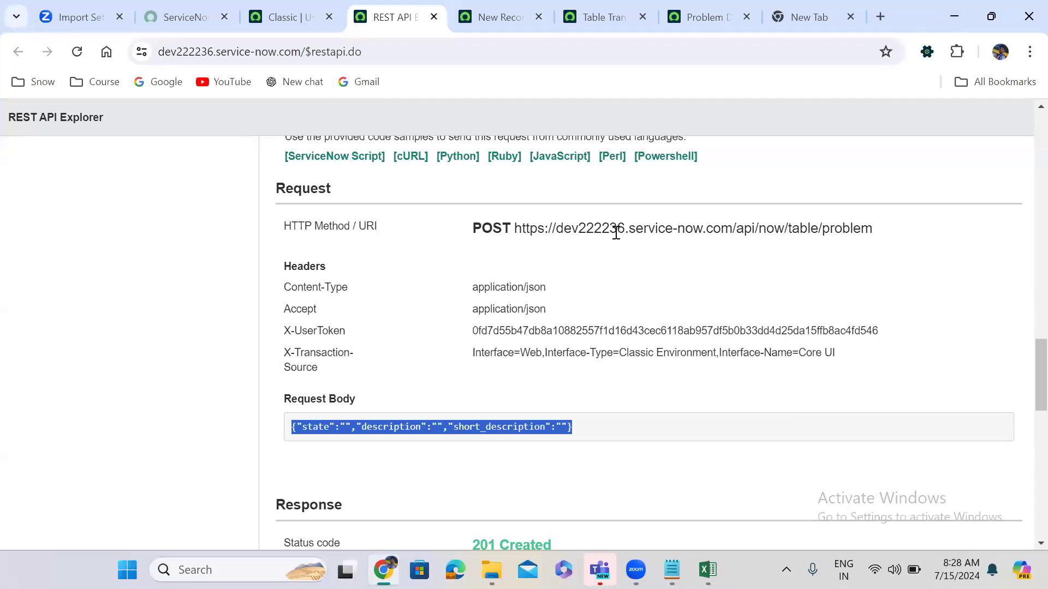
double_click(596, 230)
triple_click(596, 229)
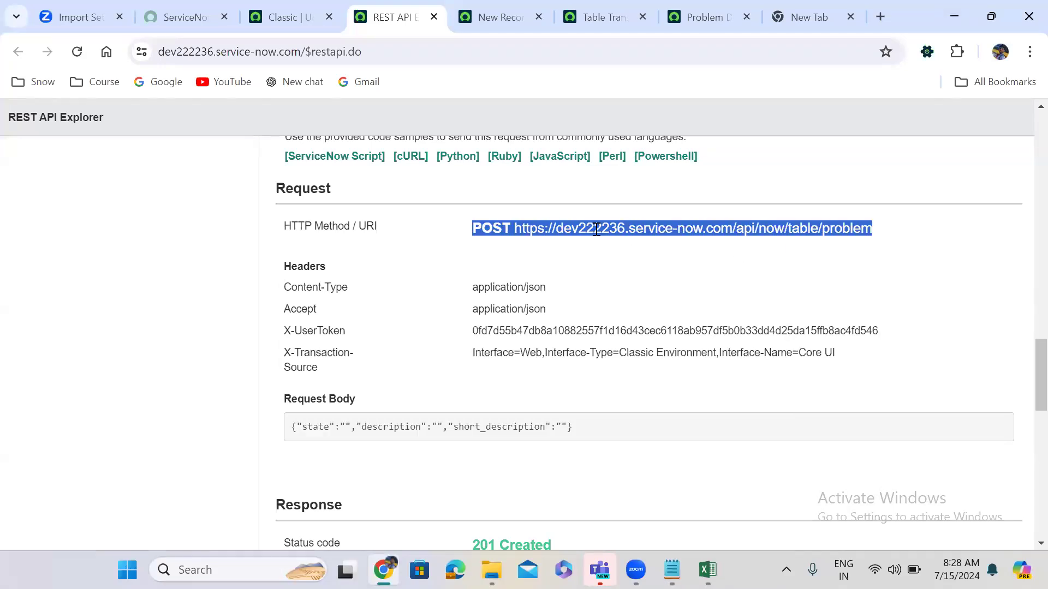
click(604, 275)
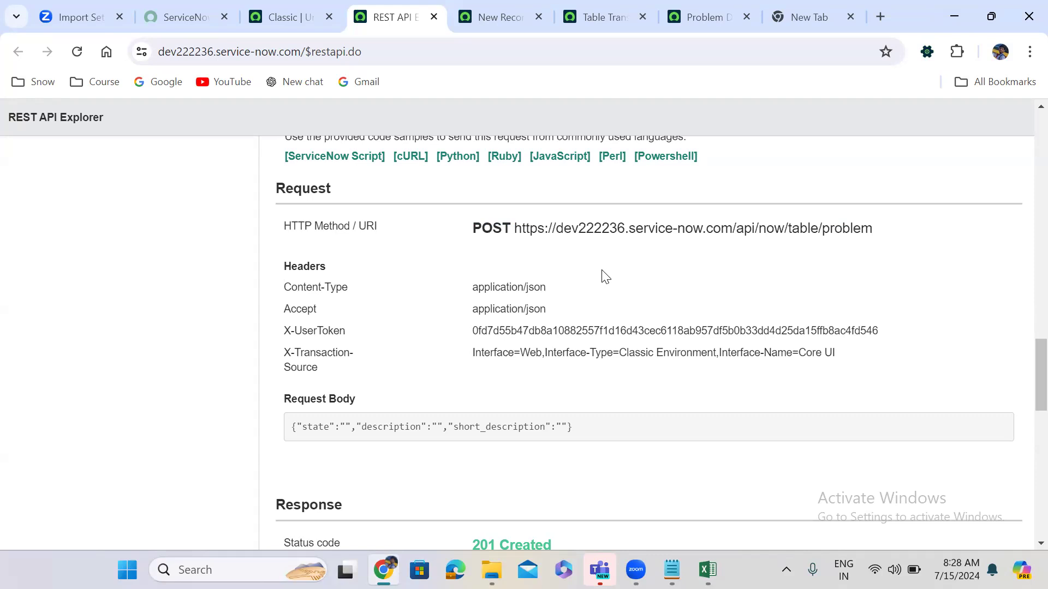
scroll(605, 275, down, 5)
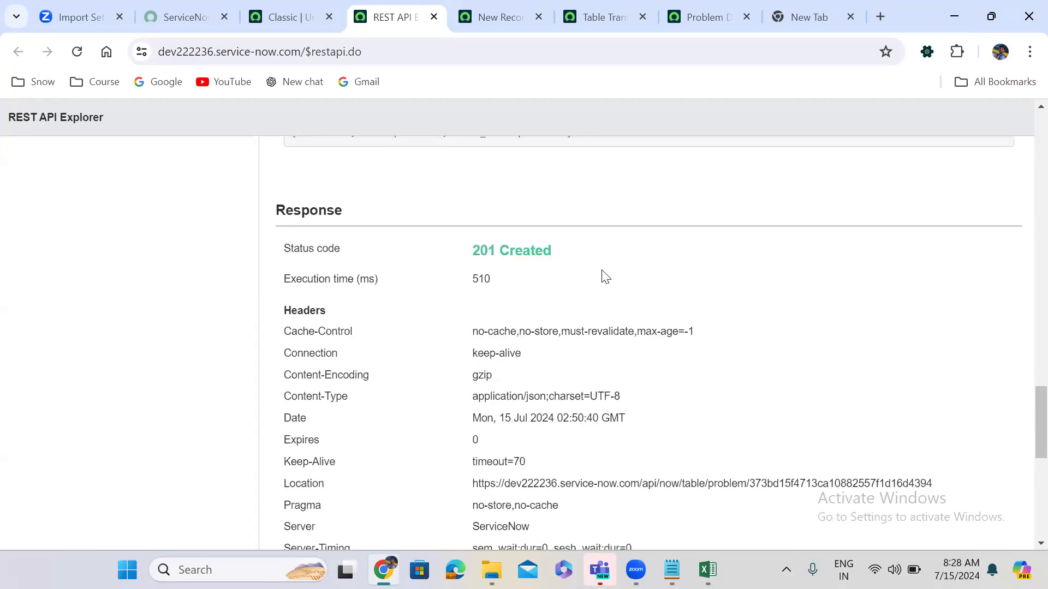
scroll(605, 276, down, 7)
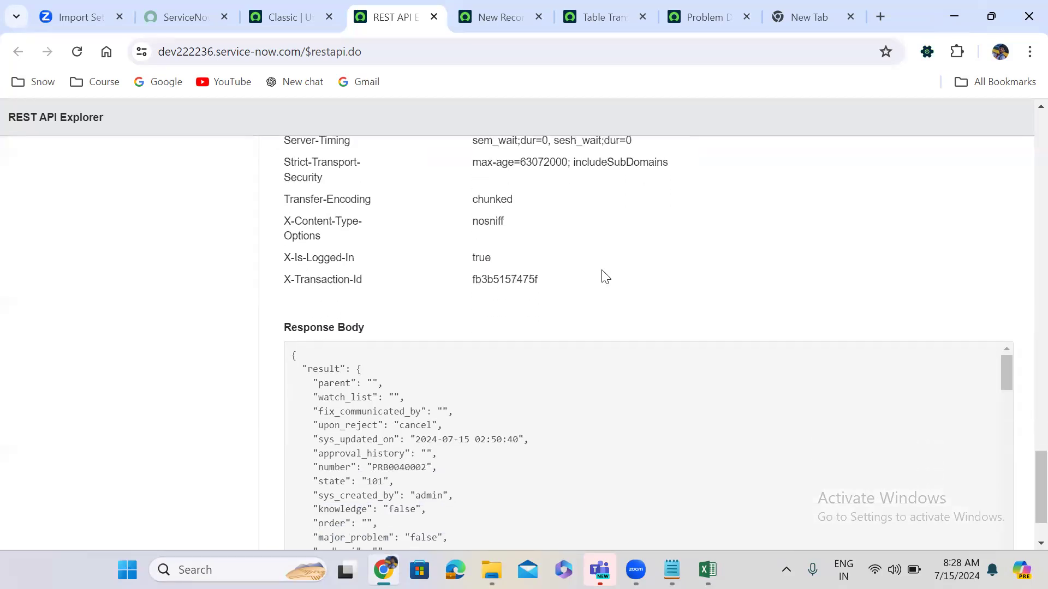
scroll(604, 276, down, 2)
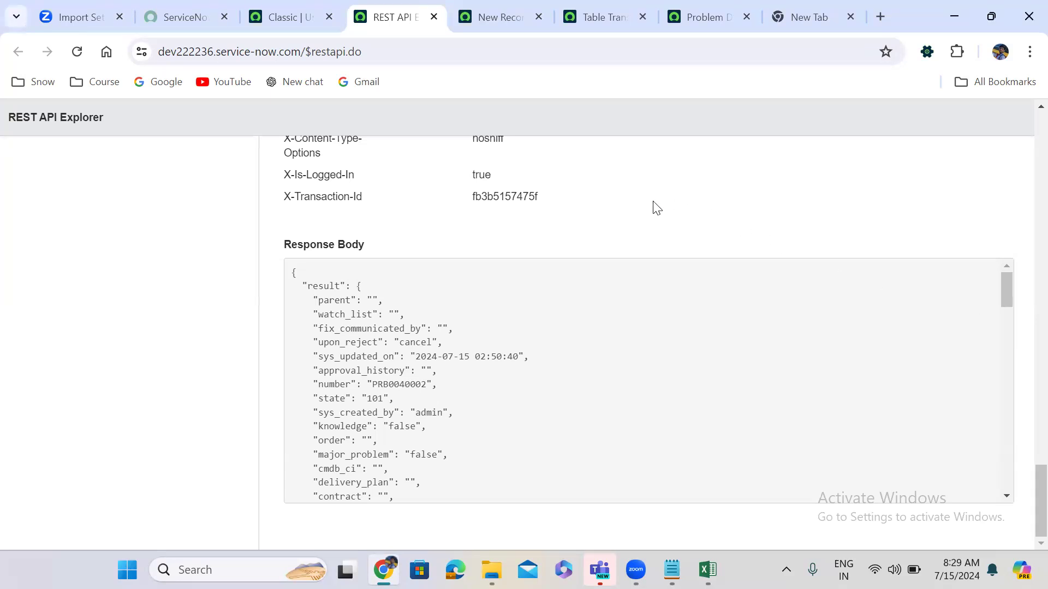
scroll(1025, 205, up, 1)
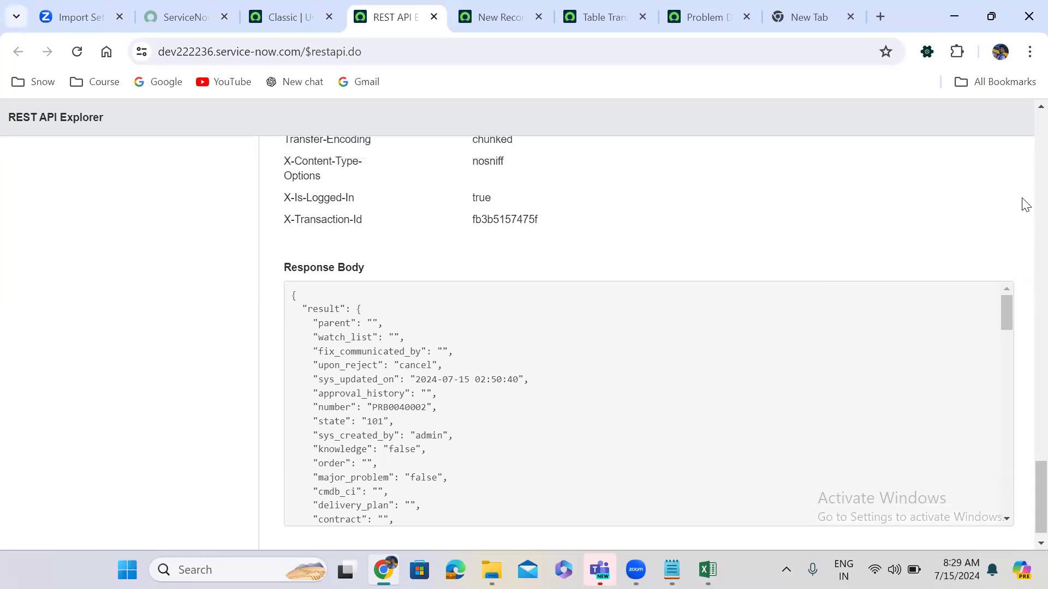
scroll(1025, 205, up, 10)
scroll(1022, 157, up, 15)
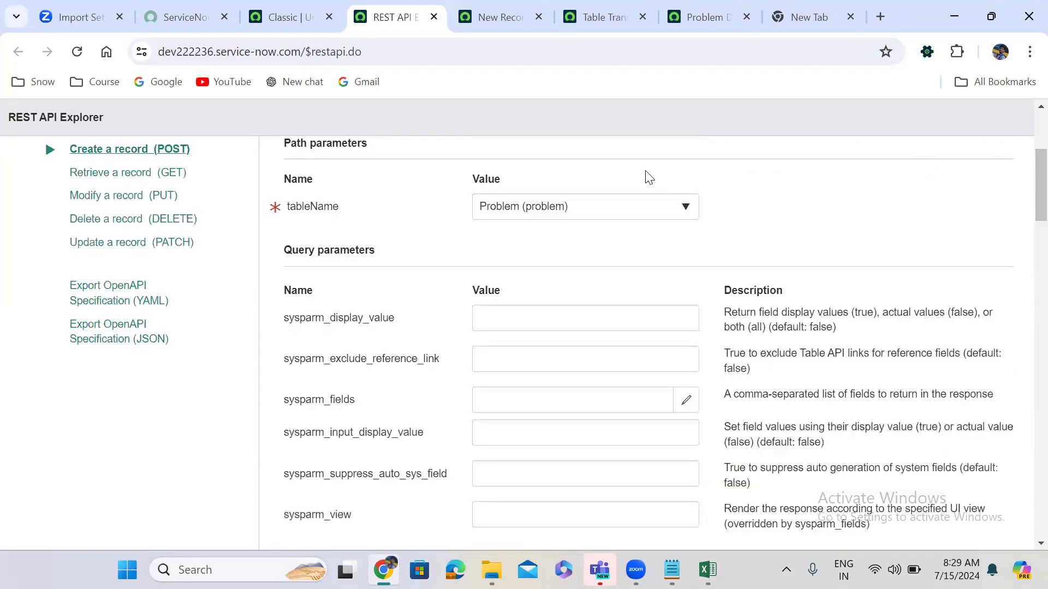
scroll(648, 177, up, 5)
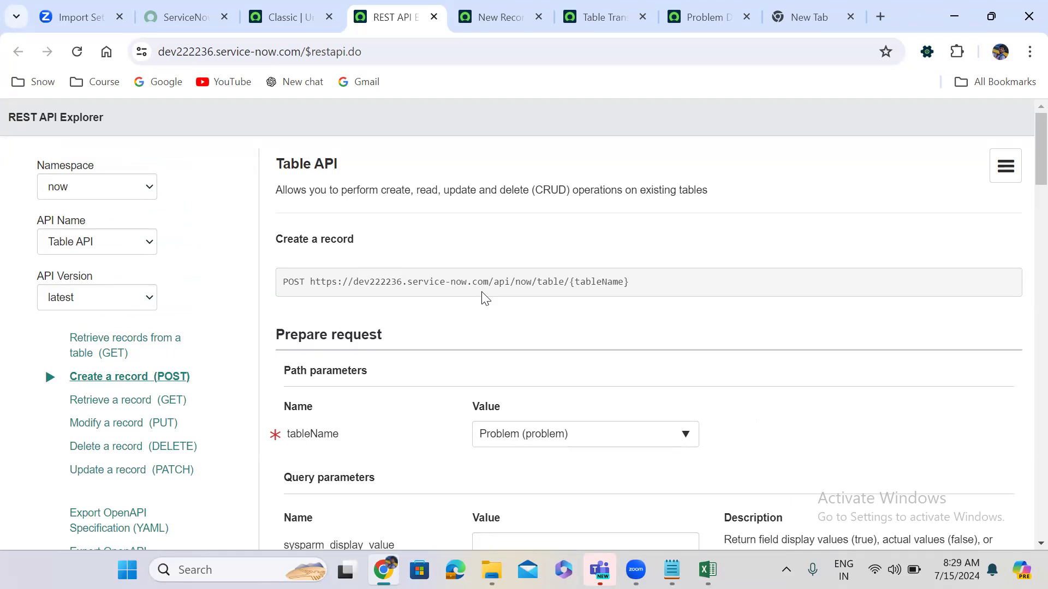
click(526, 12)
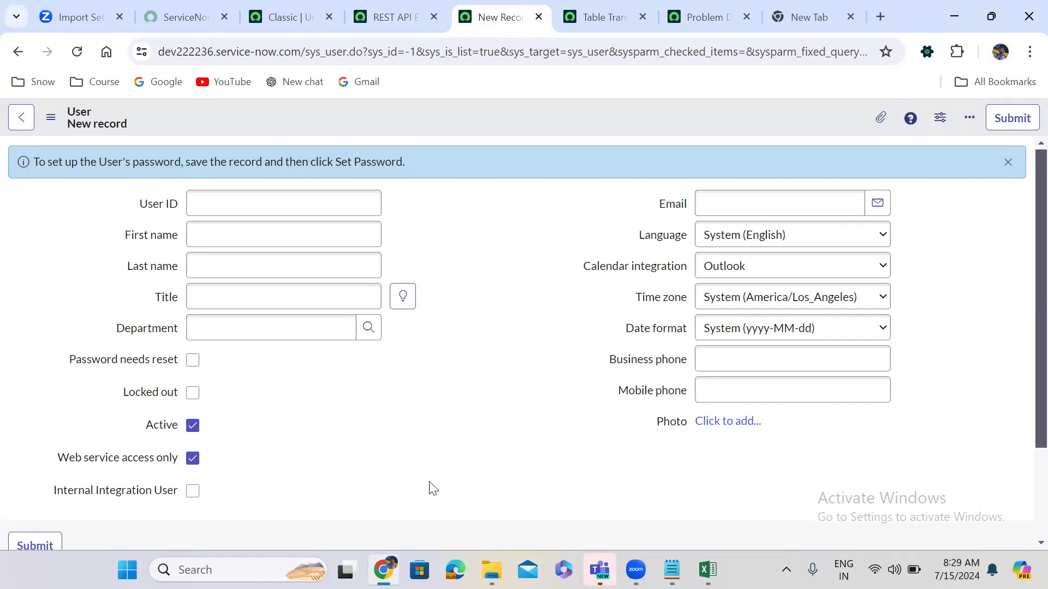
Close REST API Explorer, discard the unsaved new User record, and return to Table Transform Maps.
click(406, 13)
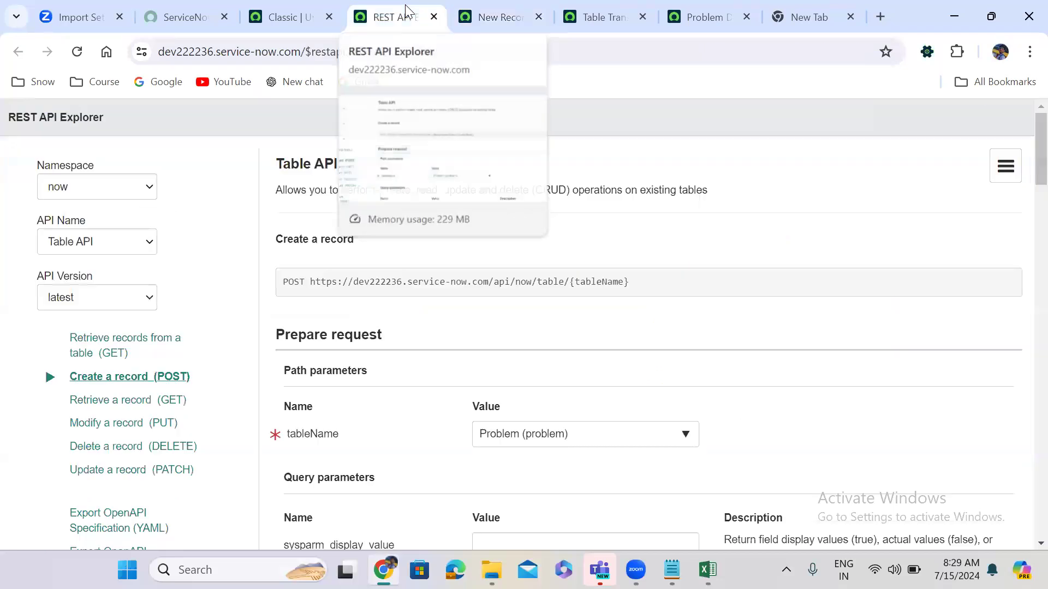
click(434, 18)
click(433, 18)
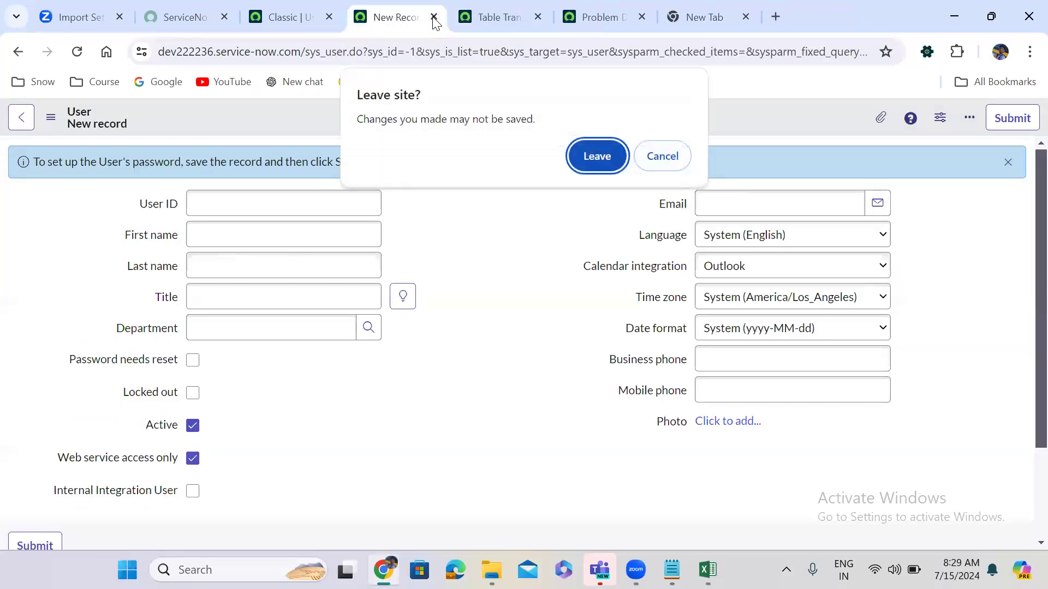
click(588, 159)
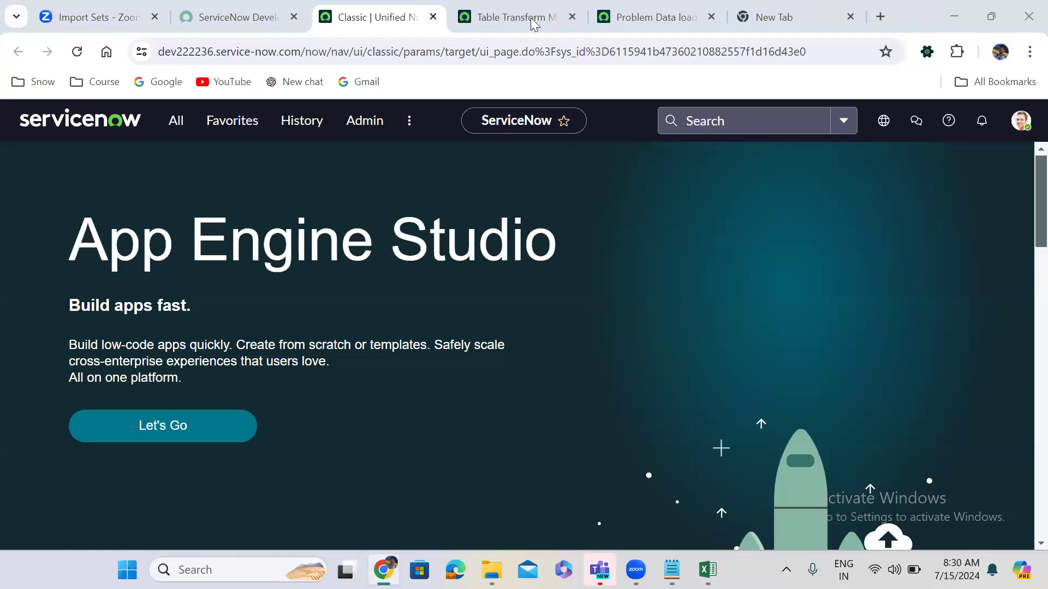
click(525, 4)
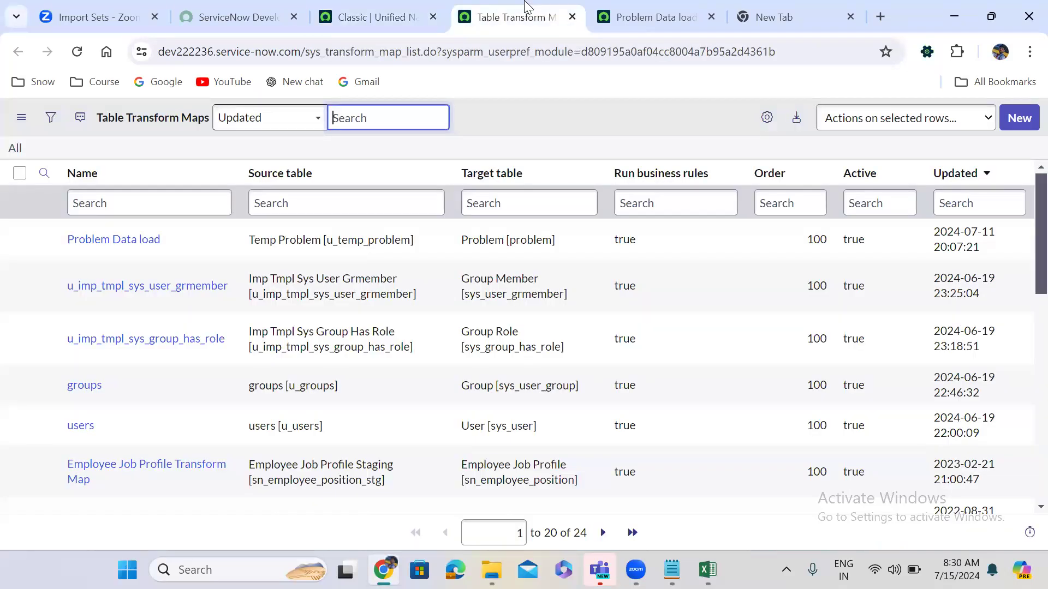
Open Problem Data load and scroll through its 10 field maps from Temp Problem to Problem.
click(659, 10)
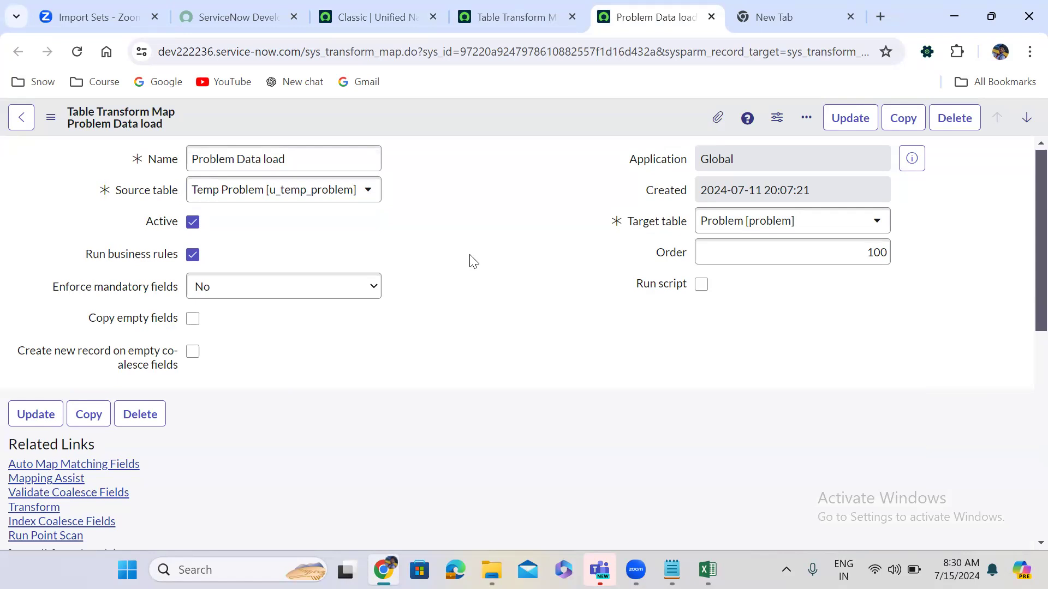
scroll(473, 261, down, 6)
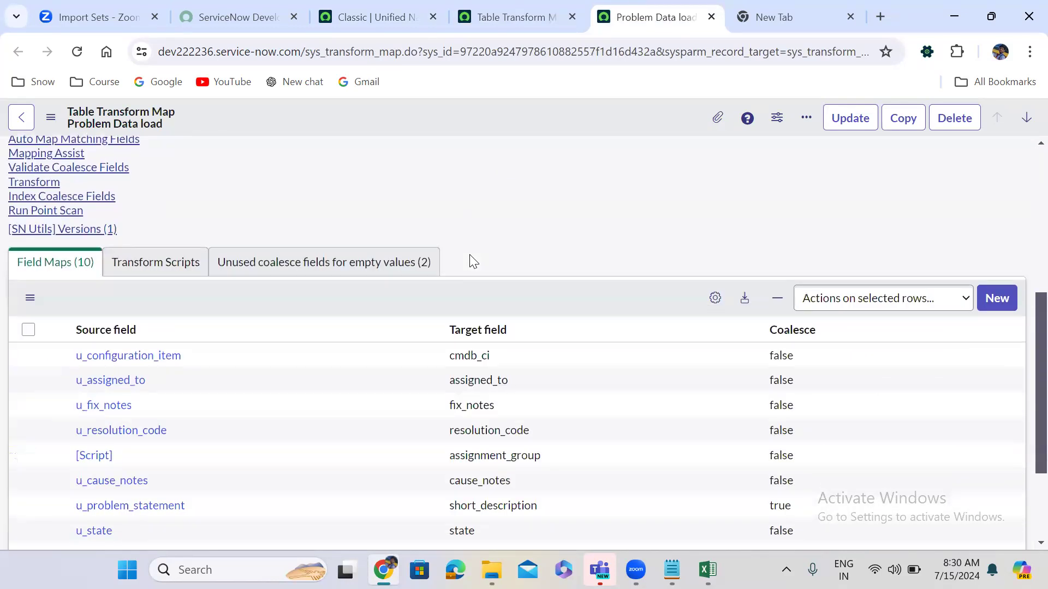
scroll(472, 261, down, 3)
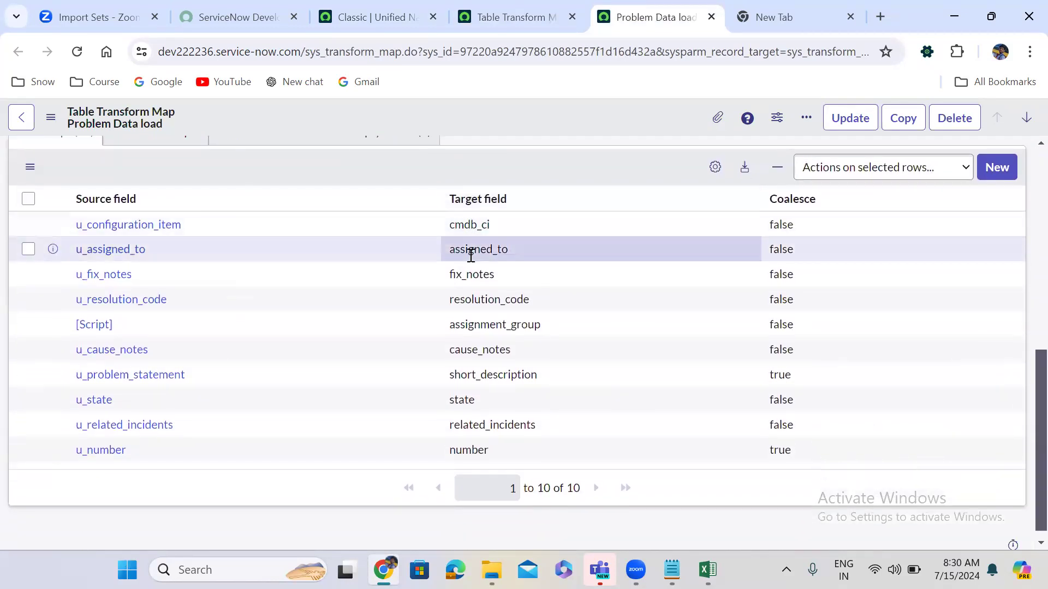
scroll(470, 255, up, 1)
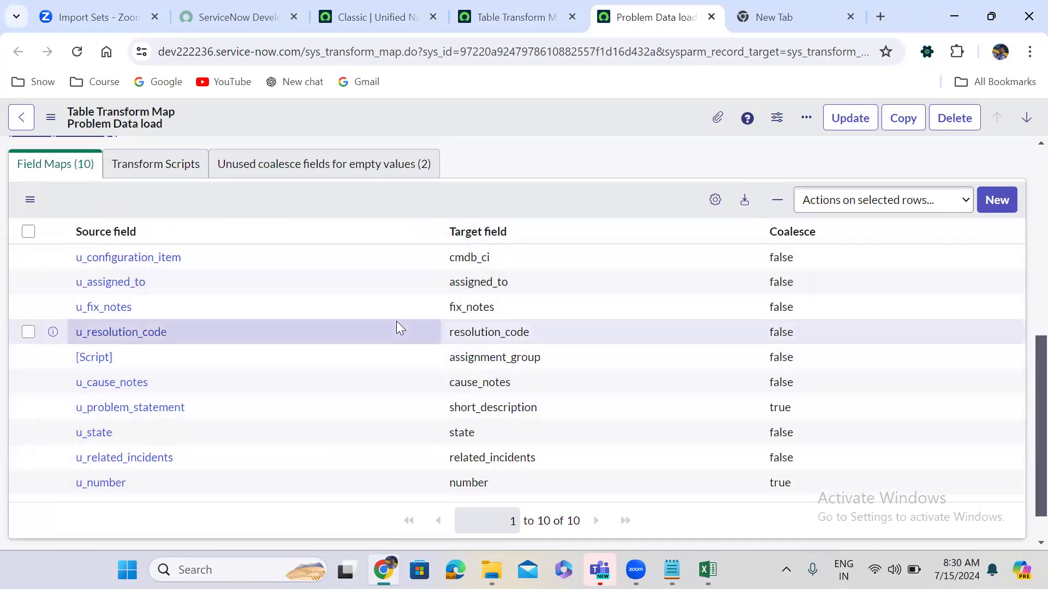
scroll(396, 327, up, 3)
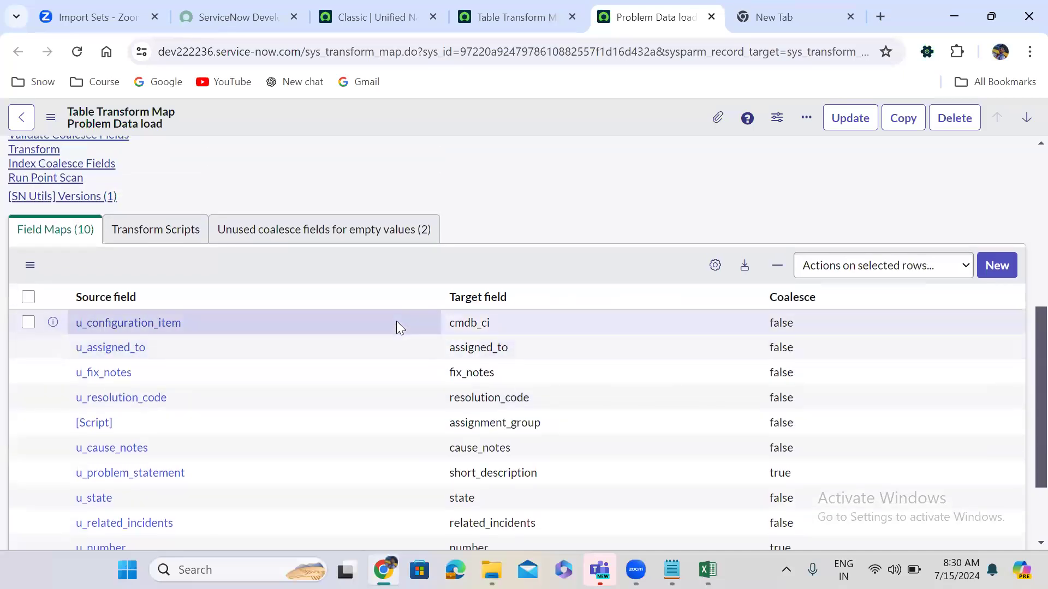
scroll(397, 323, up, 3)
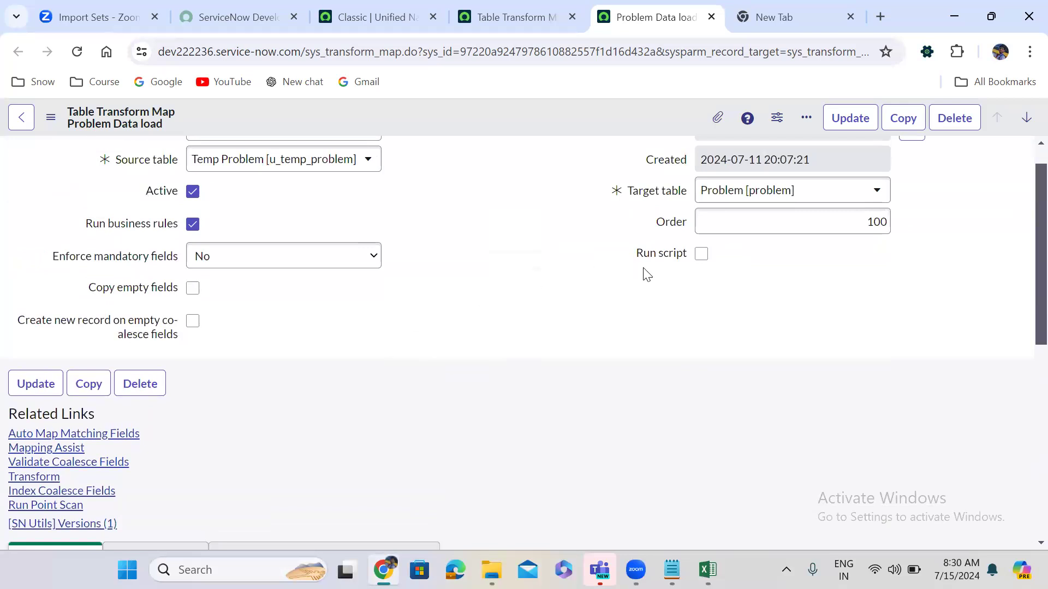
Check Run script and delete the '// Add your code here' comment from transformRow.
click(702, 256)
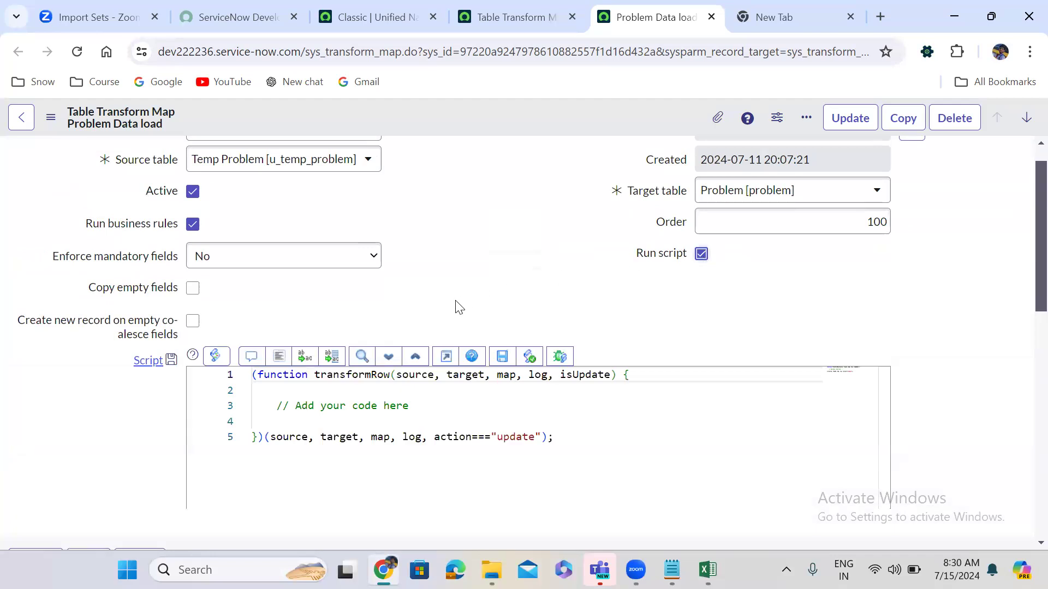
scroll(457, 302, down, 2)
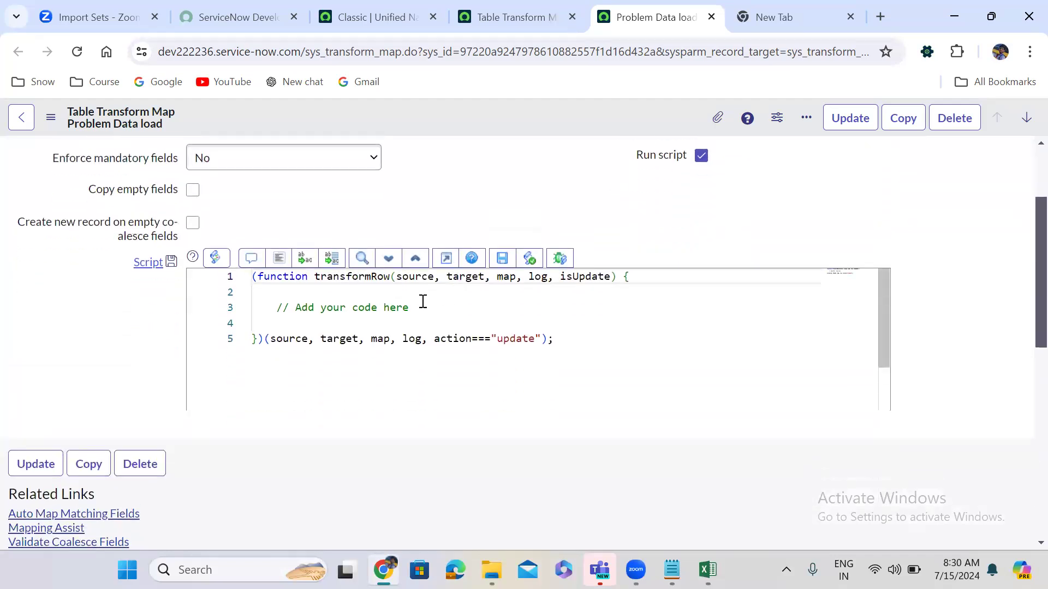
click(277, 308)
drag(277, 308, 414, 308)
key(BackSpace)
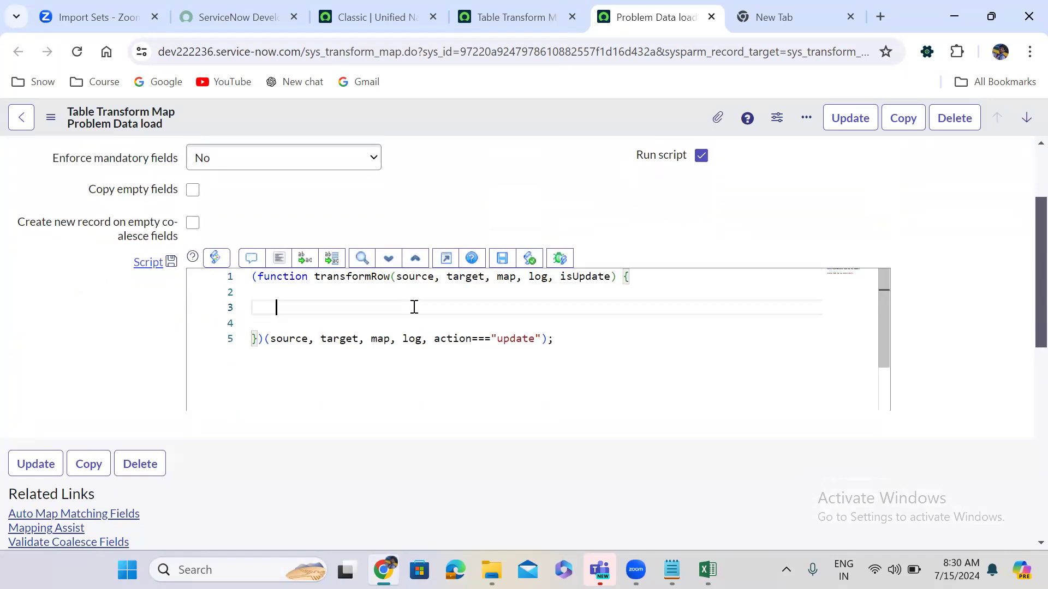
Highlight the source and target parameters of transformRow to examine them.
double_click(409, 277)
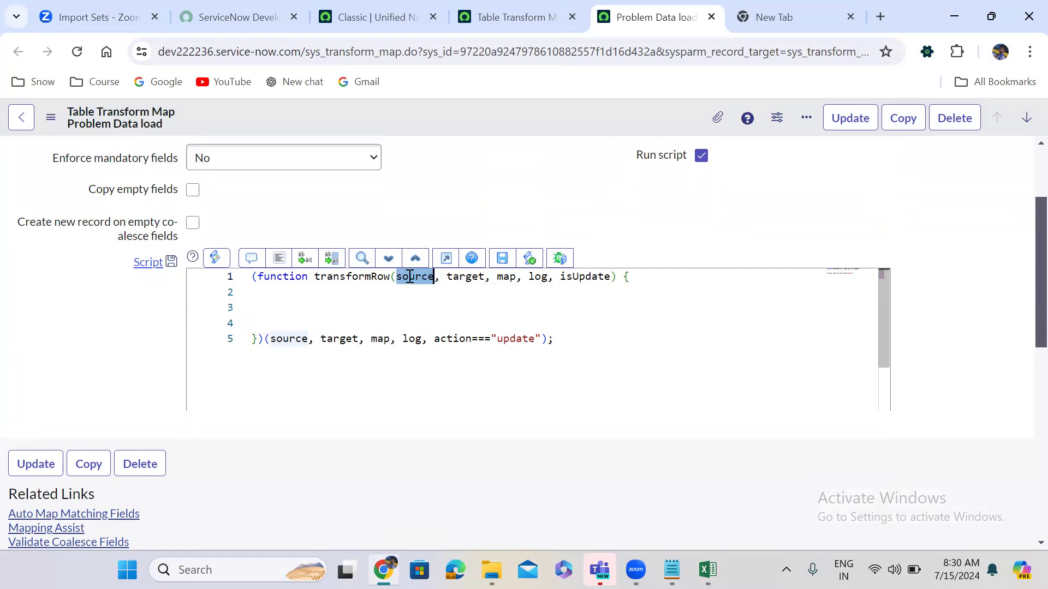
double_click(467, 277)
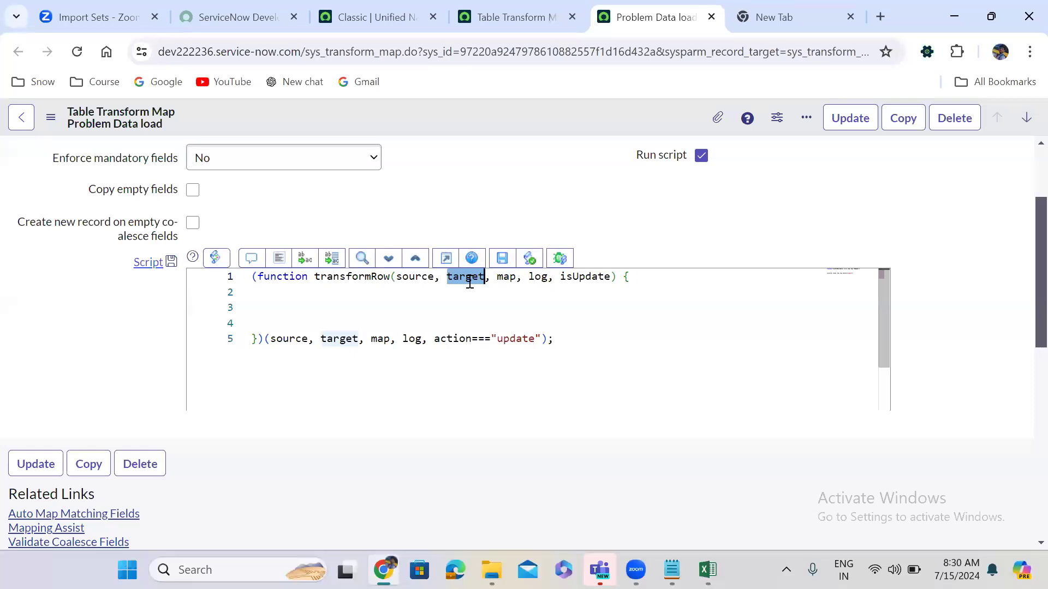
double_click(406, 279)
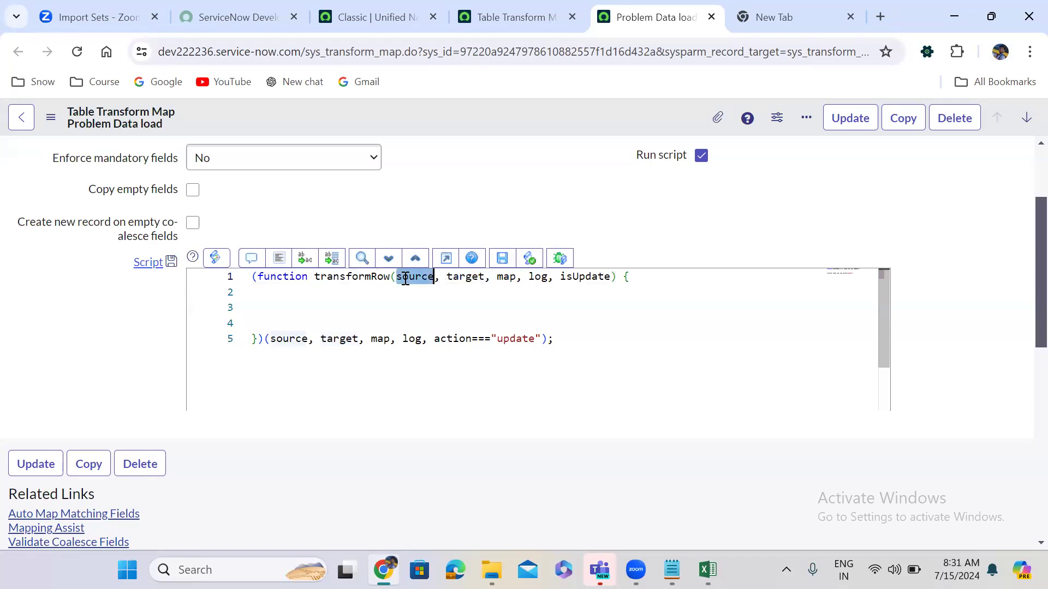
double_click(450, 277)
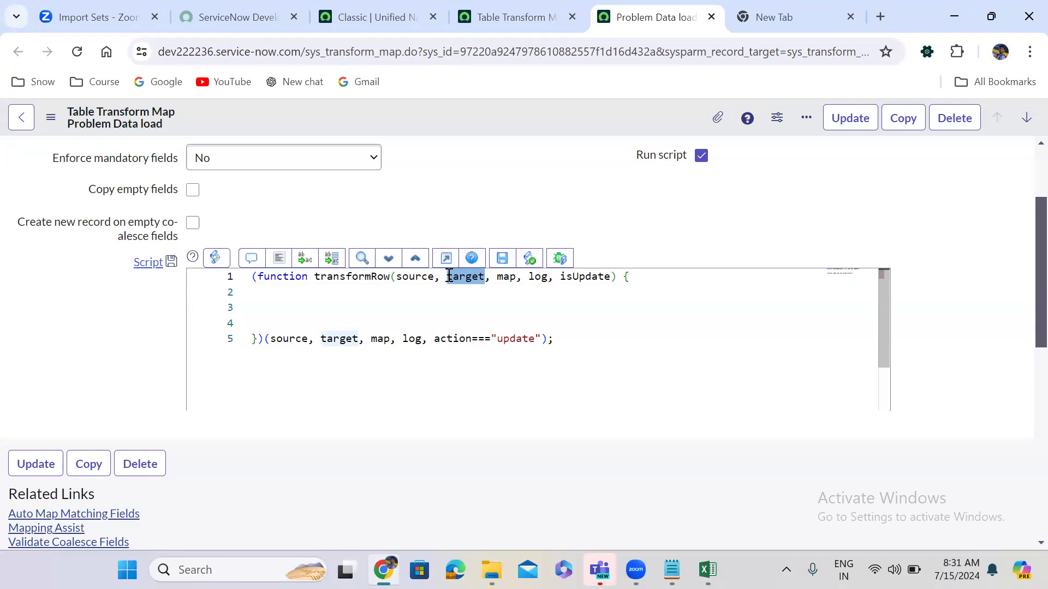
double_click(408, 278)
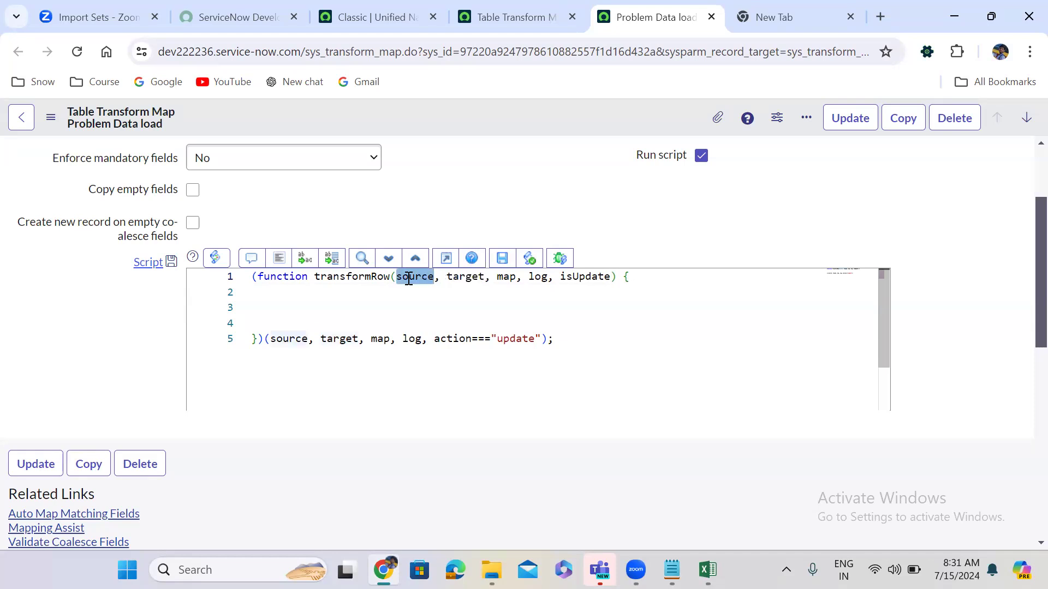
double_click(456, 278)
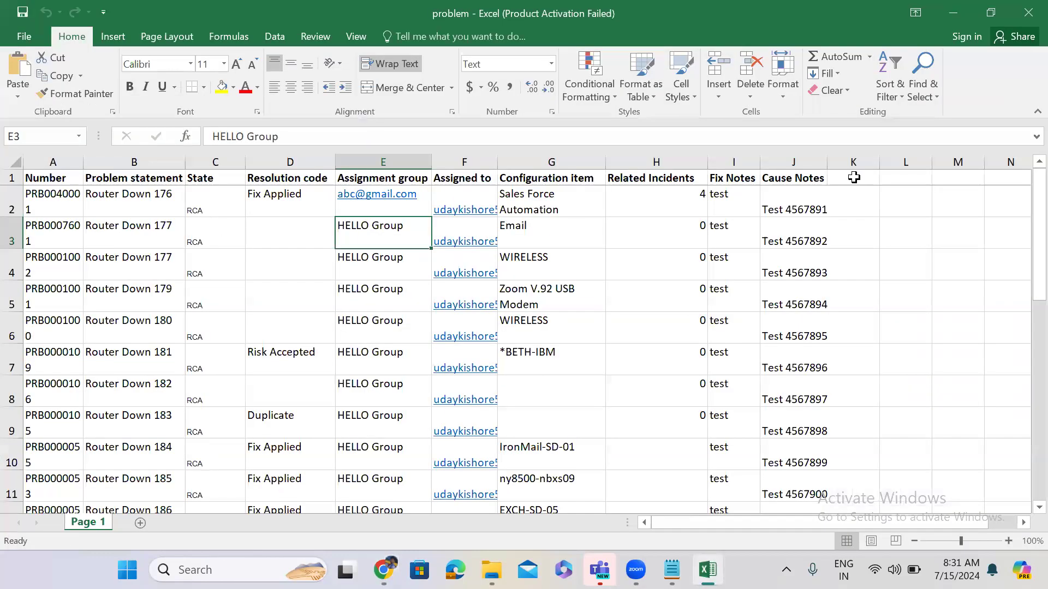
Enter 'First Name' in K1 and 'Last Name' in L1 in Excel, then minimize the workbook.
click(854, 178)
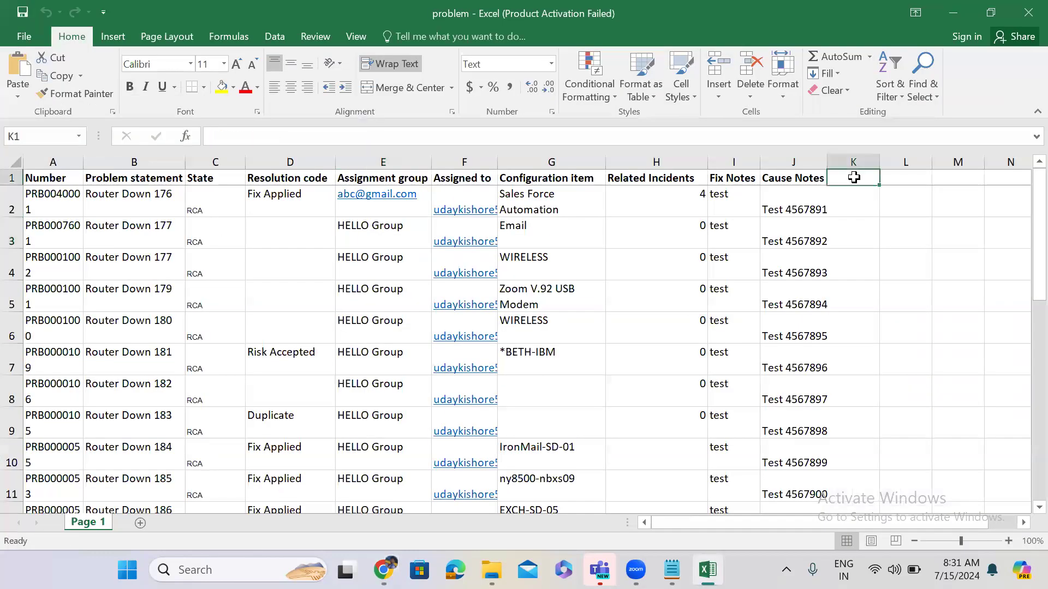
text(Fi)
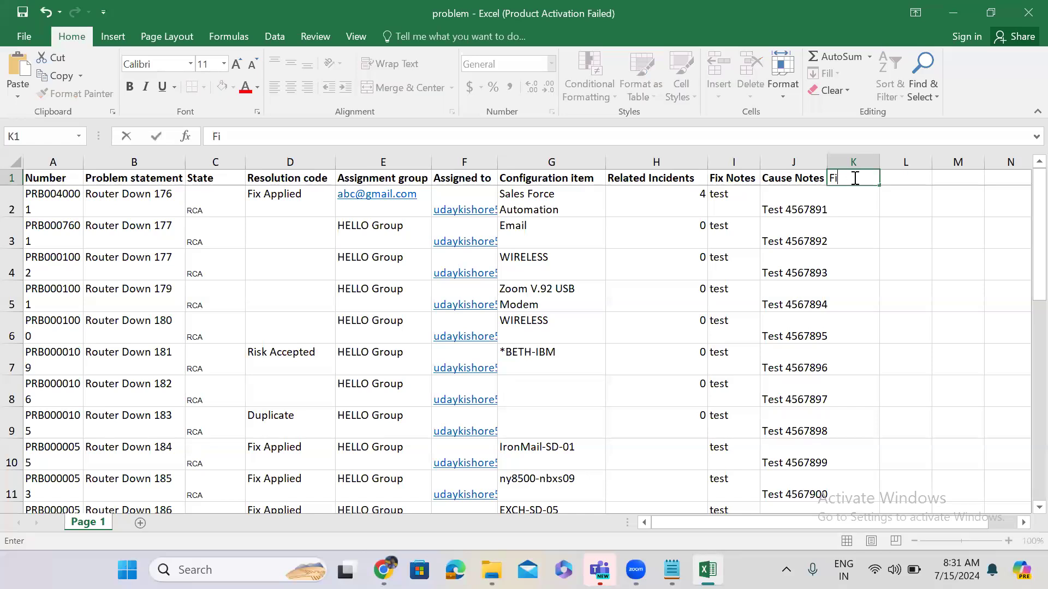
text(rst Name)
click(943, 176)
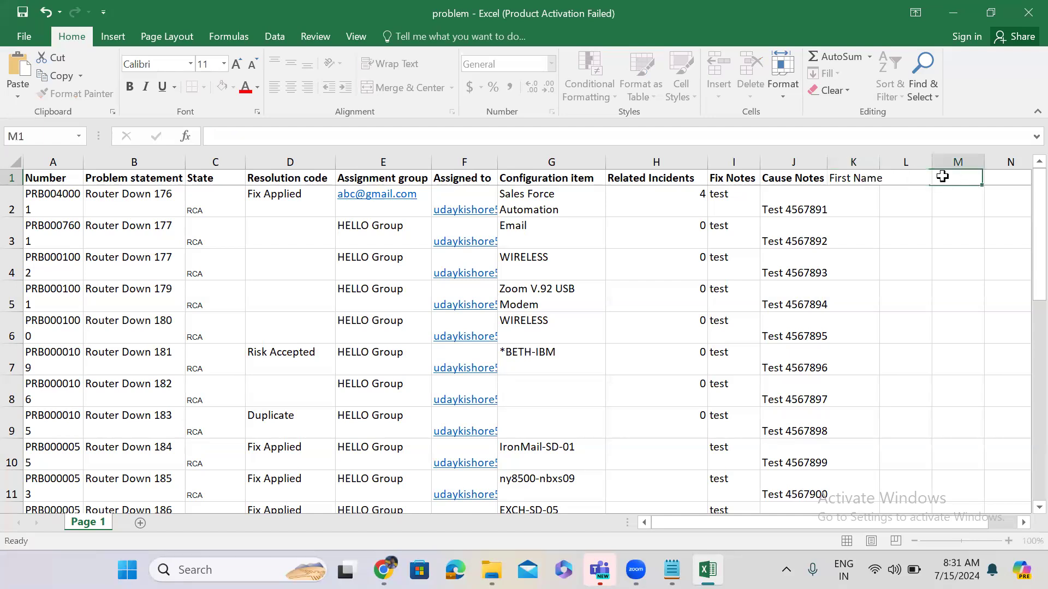
click(903, 178)
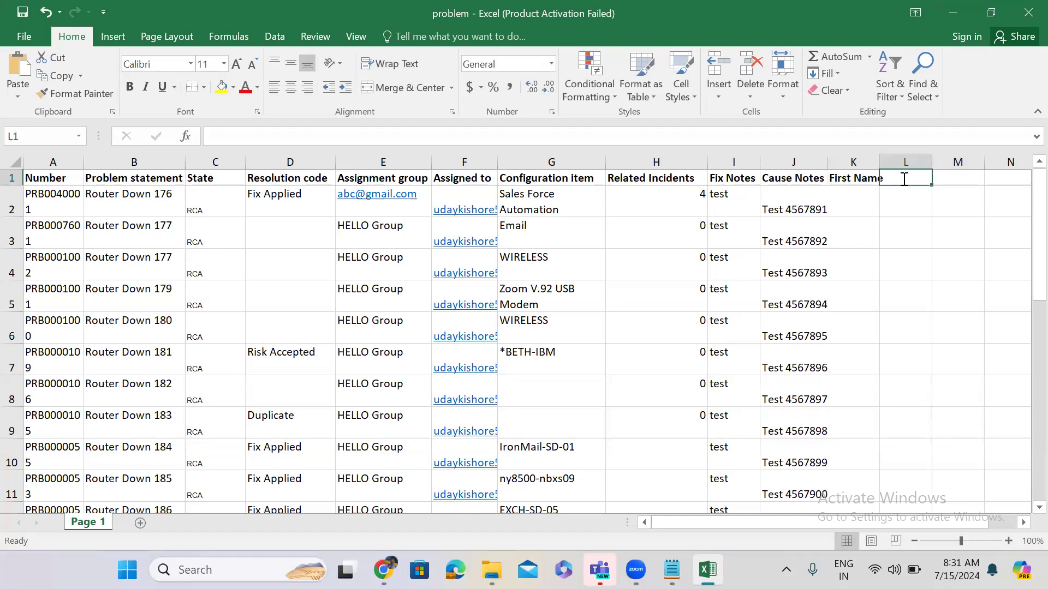
text(Last)
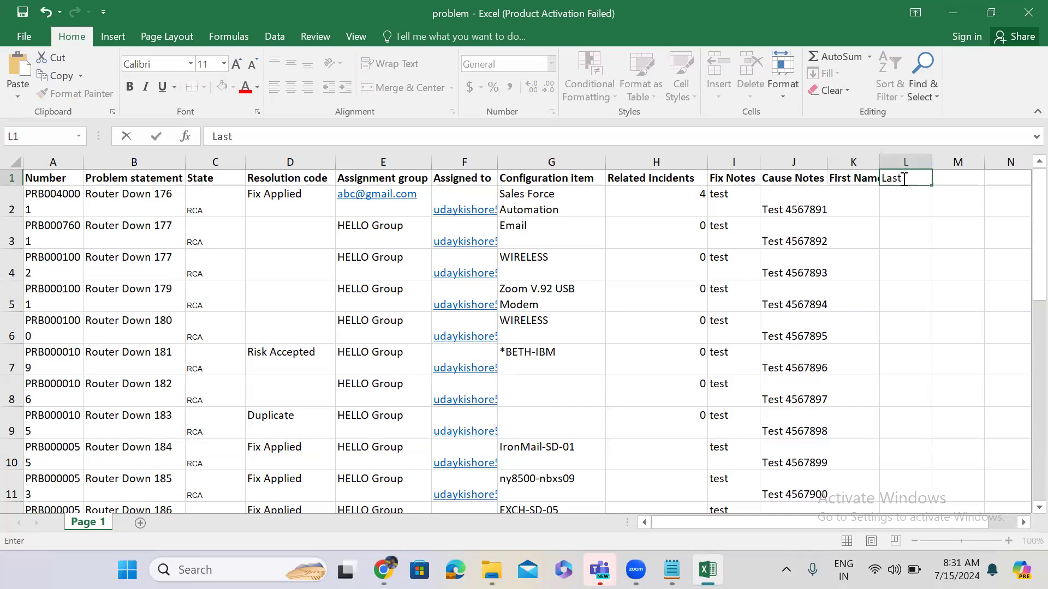
text( Name)
click(863, 191)
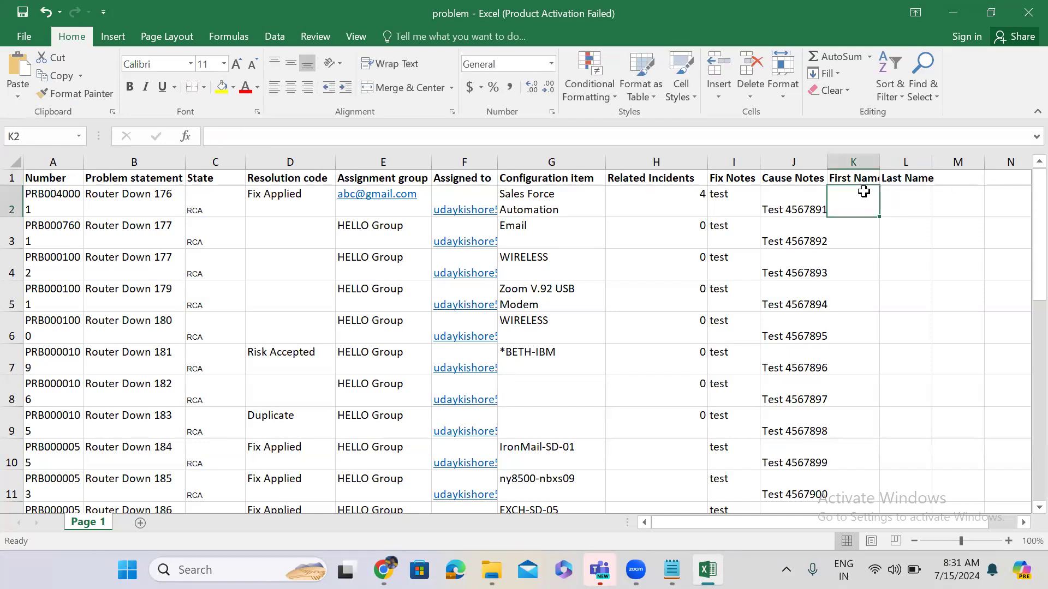
click(953, 13)
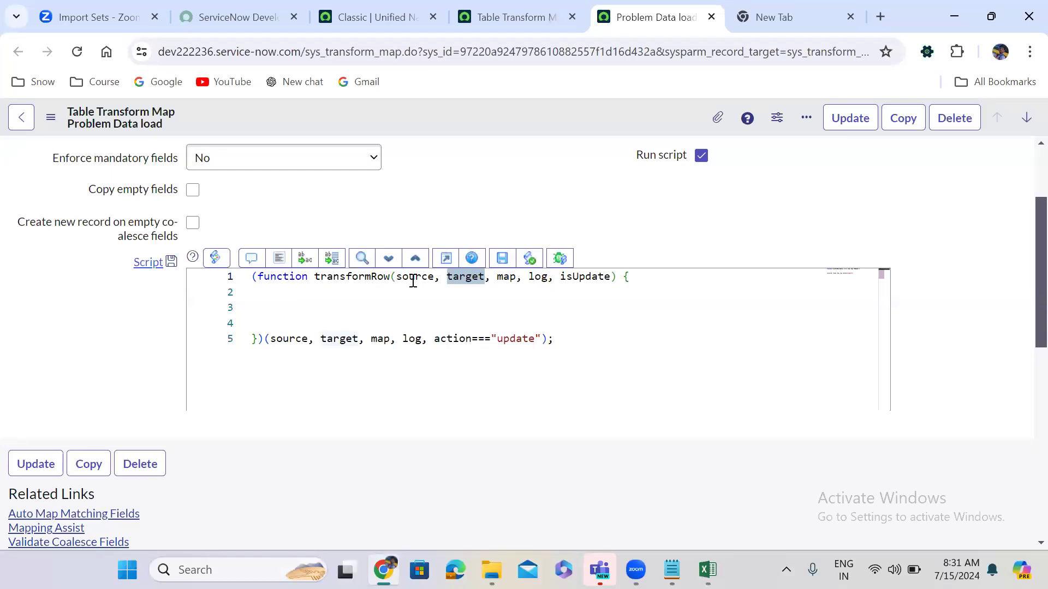
Write target.name = source.u_first_name + target.u_last_name; on script line 3.
click(363, 305)
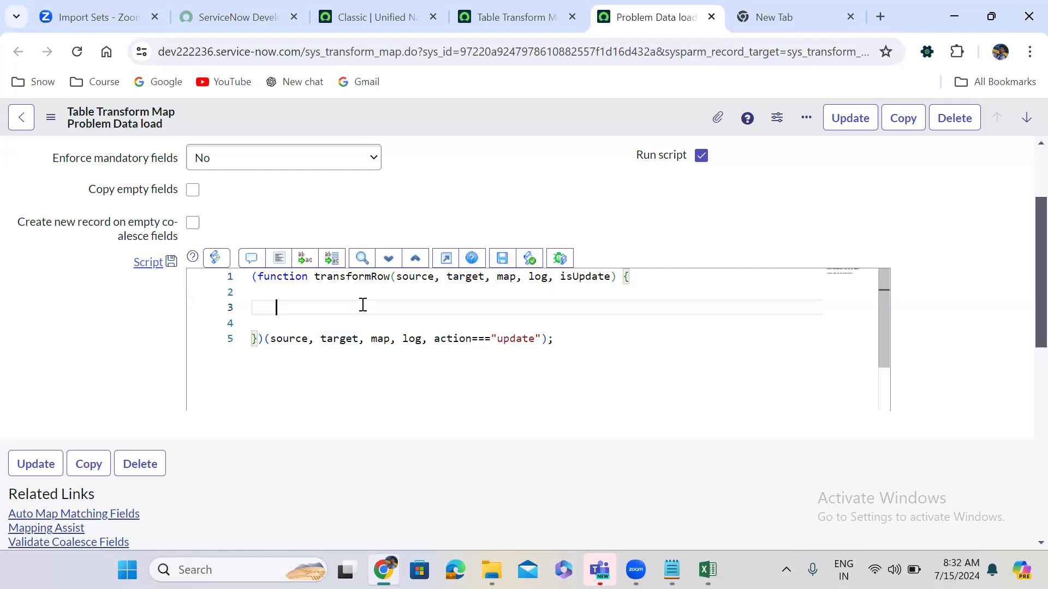
text(s)
key(BackSpace)
key(BackSpace)
text(tr)
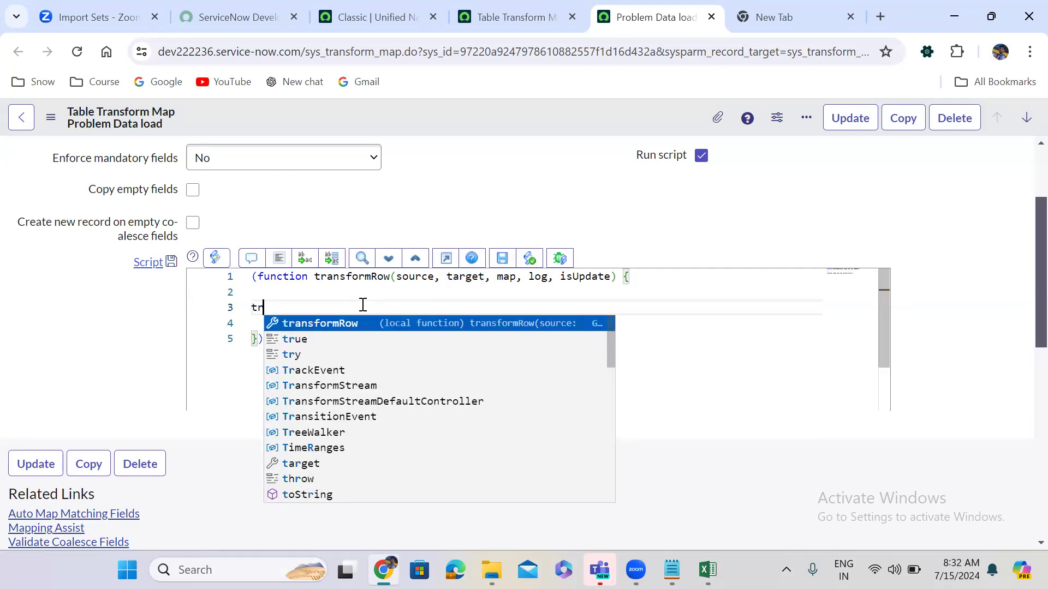
key(BackSpace)
text(ar)
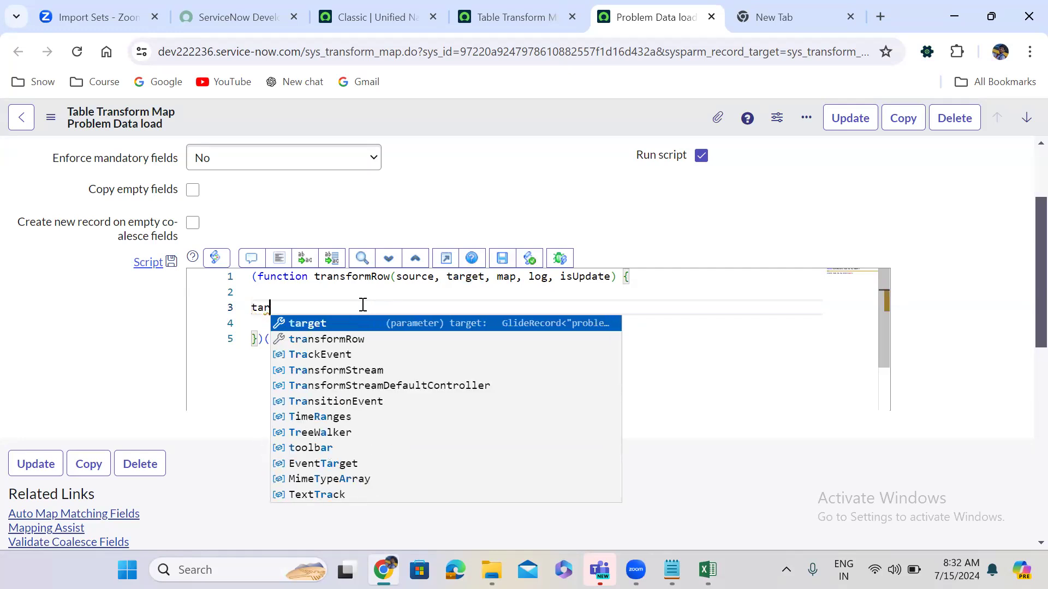
key(Return)
text(.)
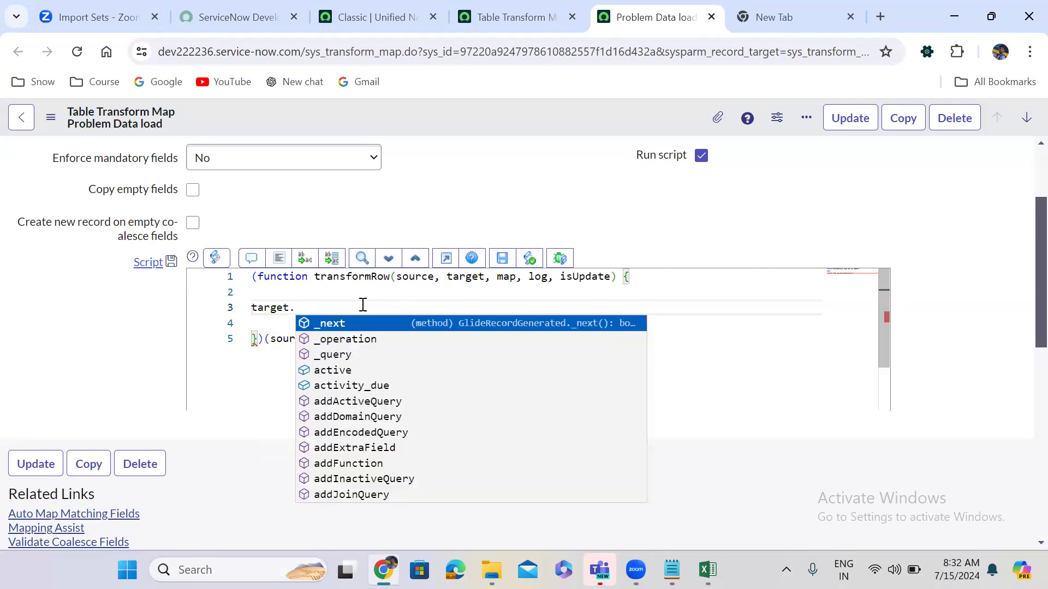
text(na)
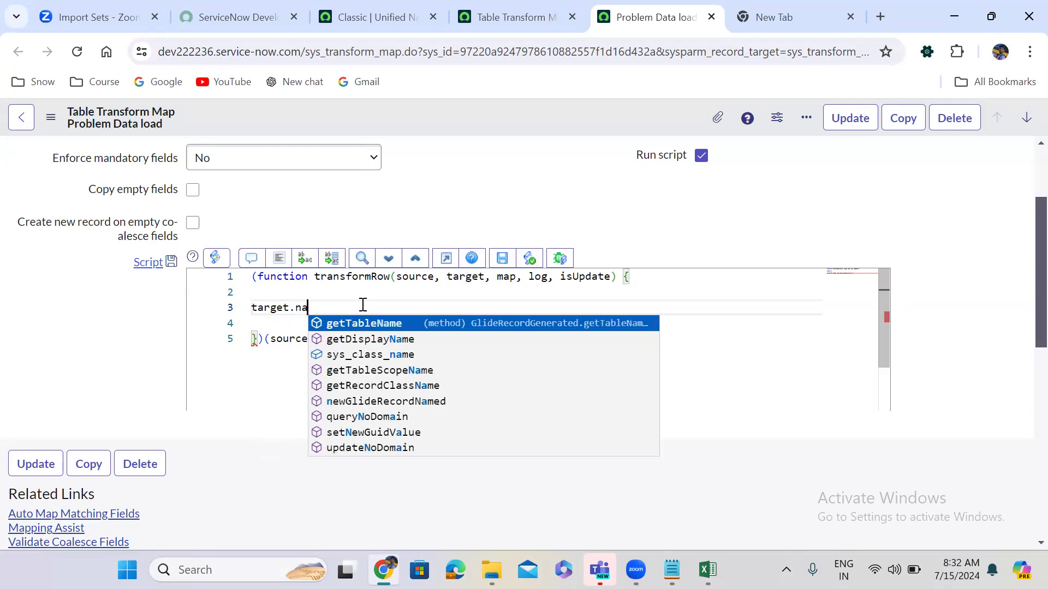
text(me = )
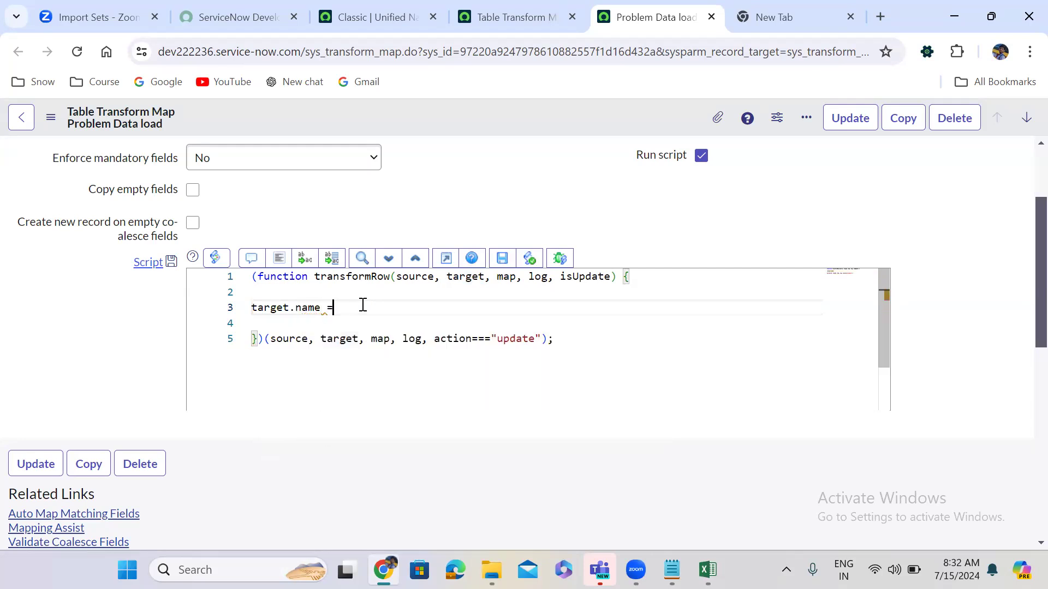
text(sou)
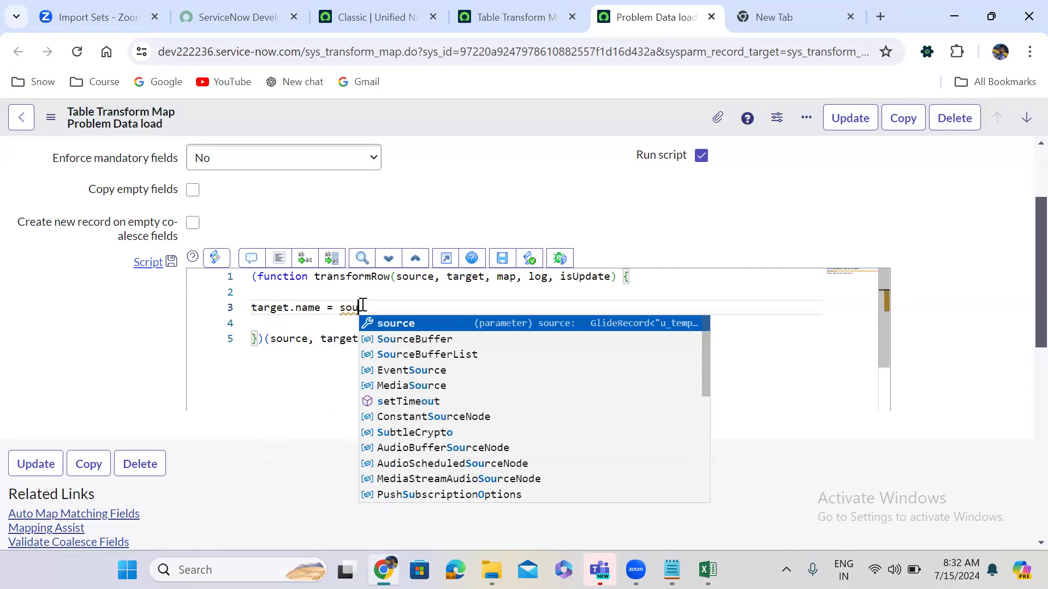
key(Escape)
text(r)
key(Return)
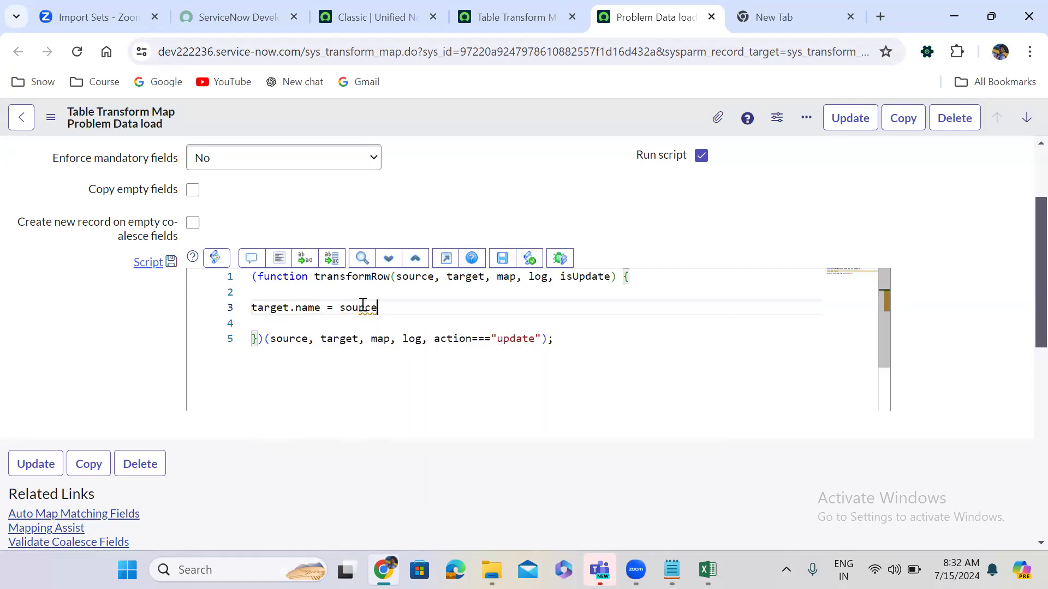
text(.u)
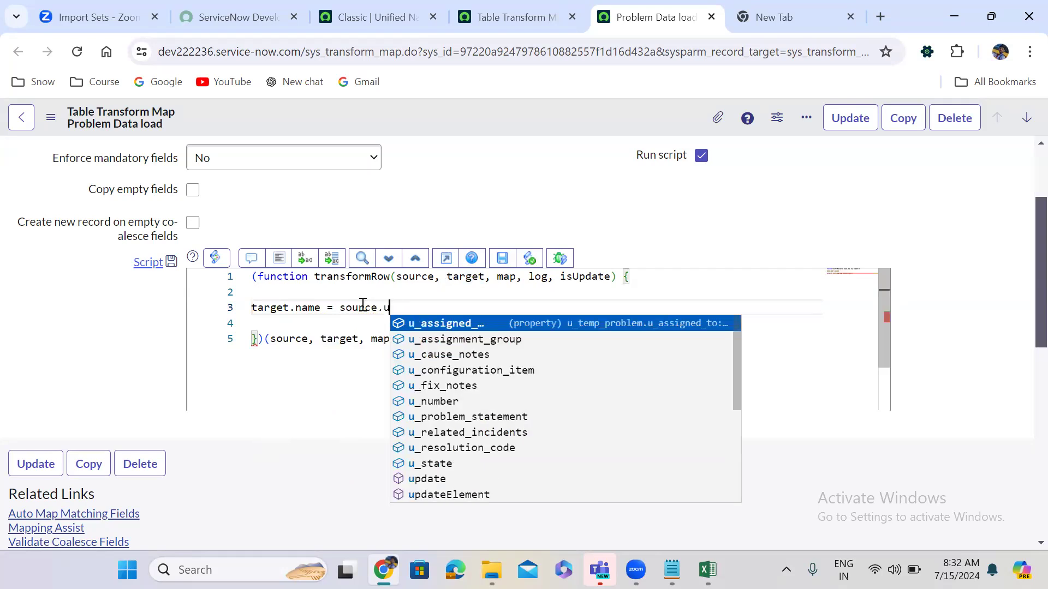
text(_)
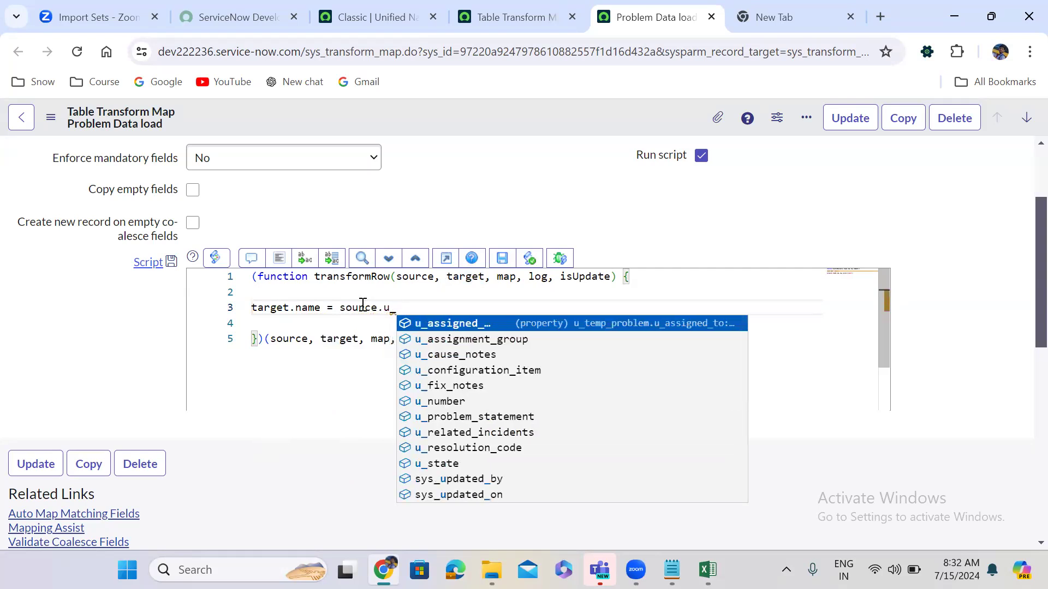
text(firs)
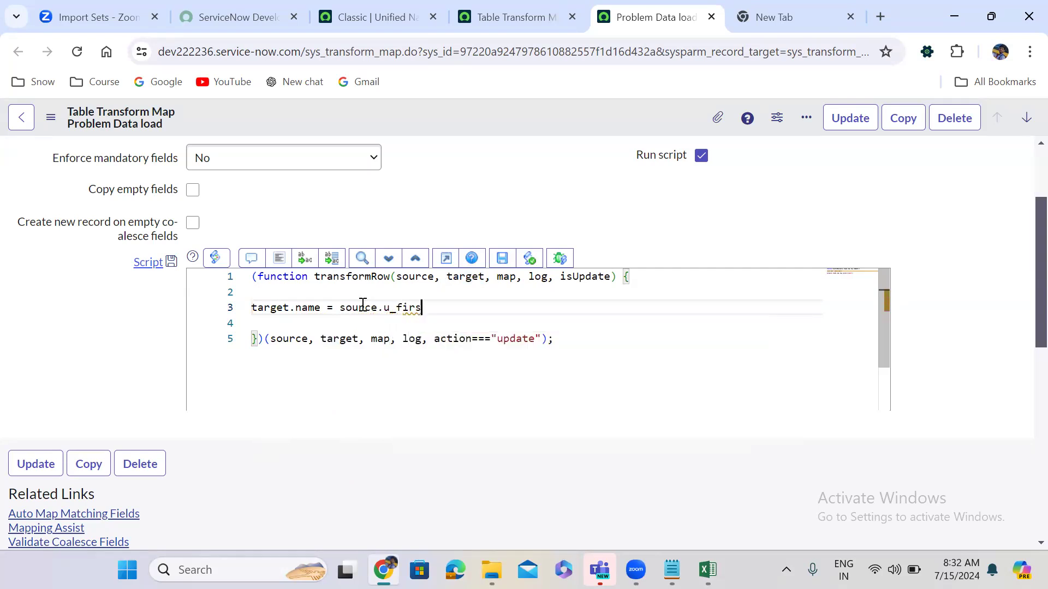
text(t_nam)
text(e)
text( + )
text(targe)
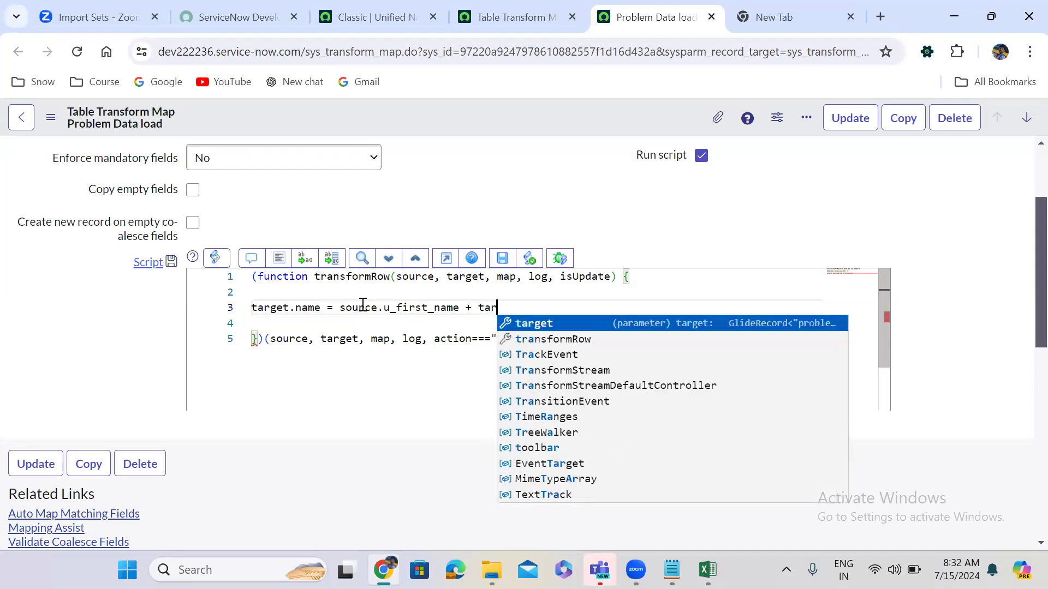
text(t.)
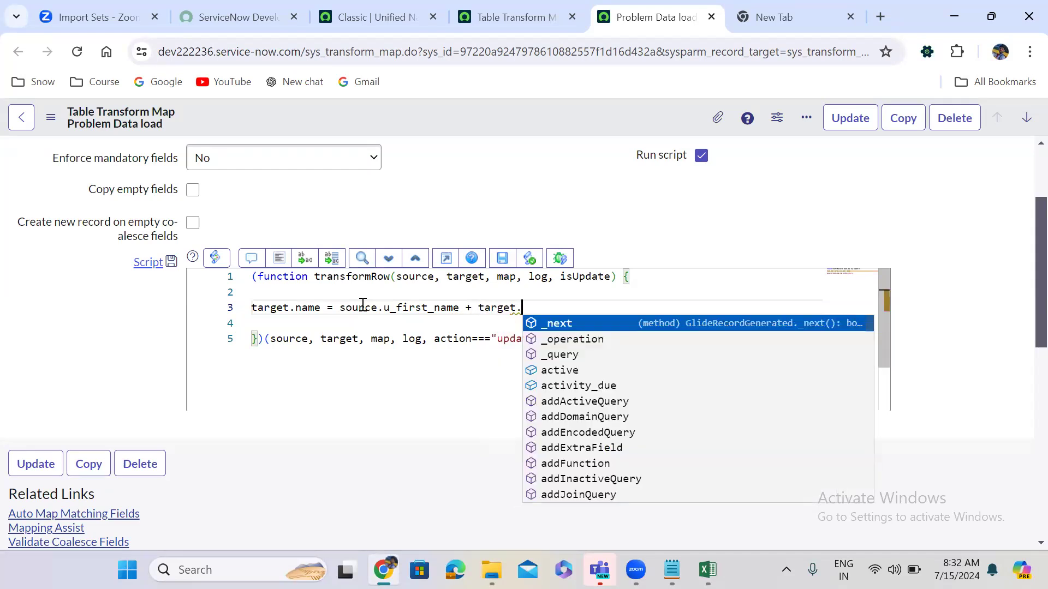
text(u_)
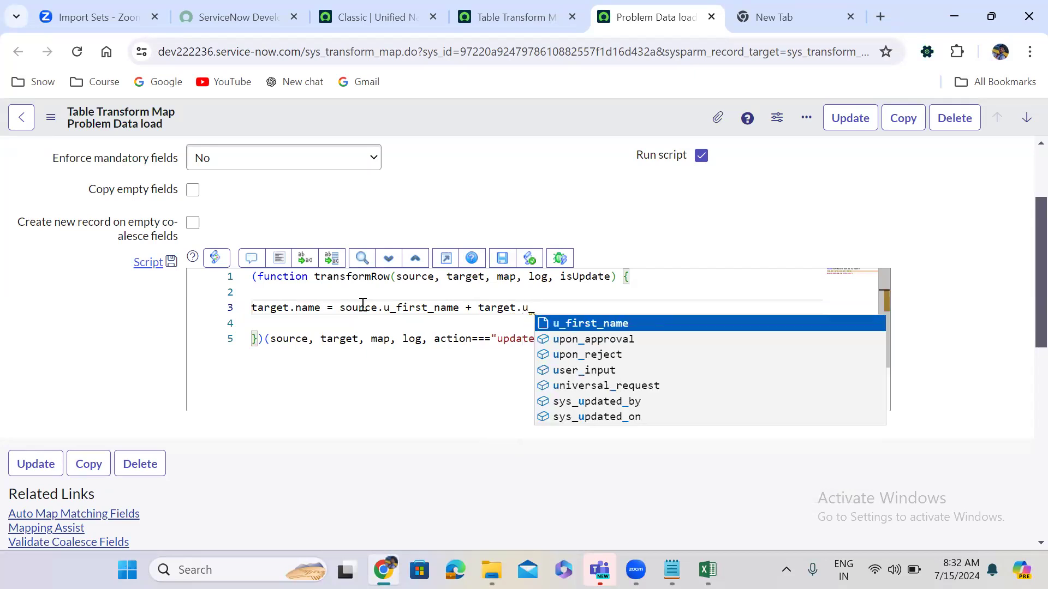
text(last_)
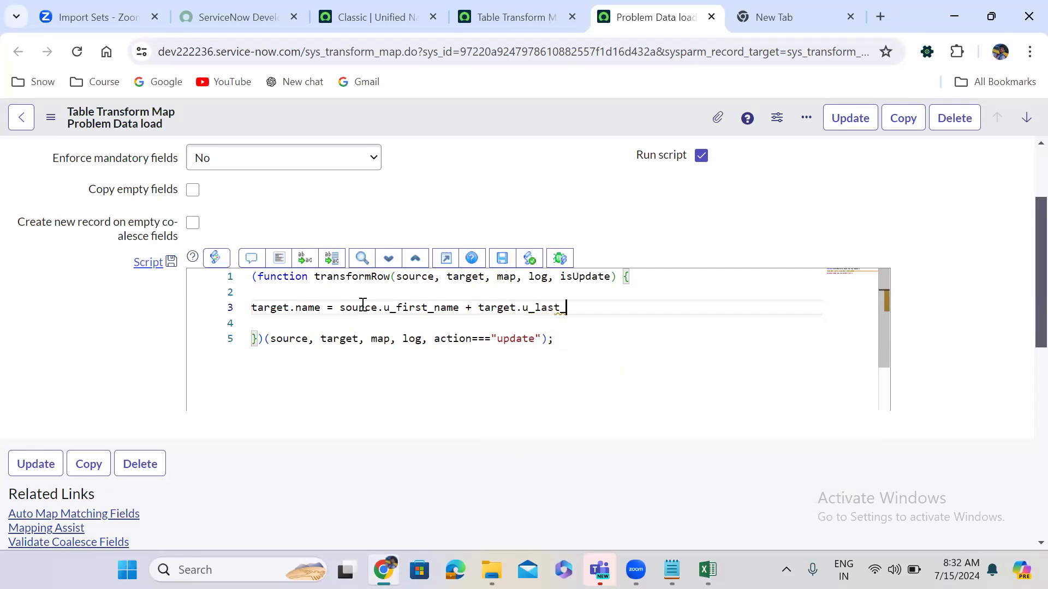
text(name;)
Format the script and start adding a quoted space separator after the plus sign.
click(282, 263)
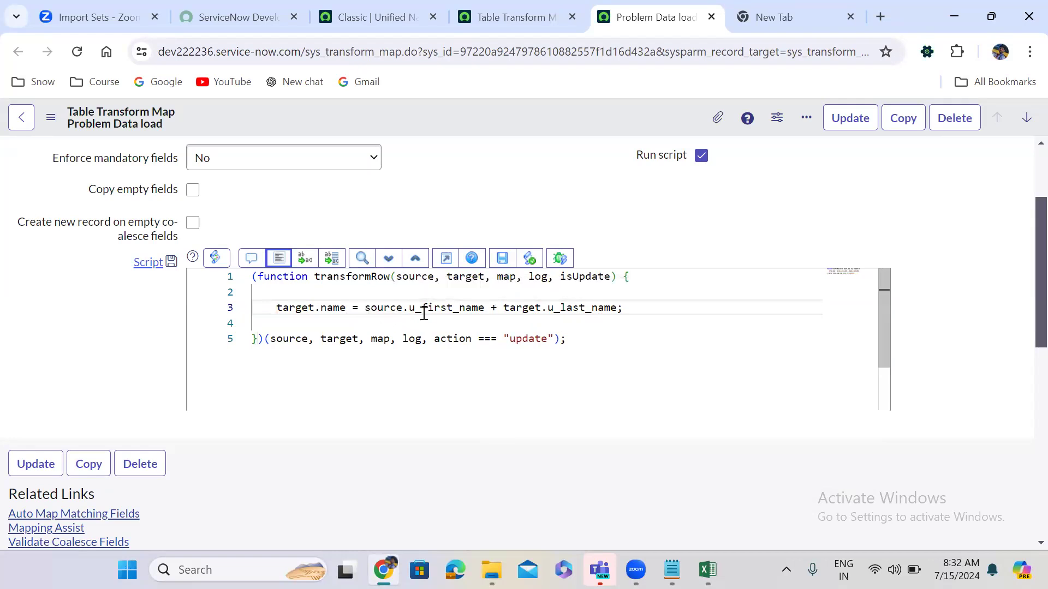
click(497, 309)
text(')
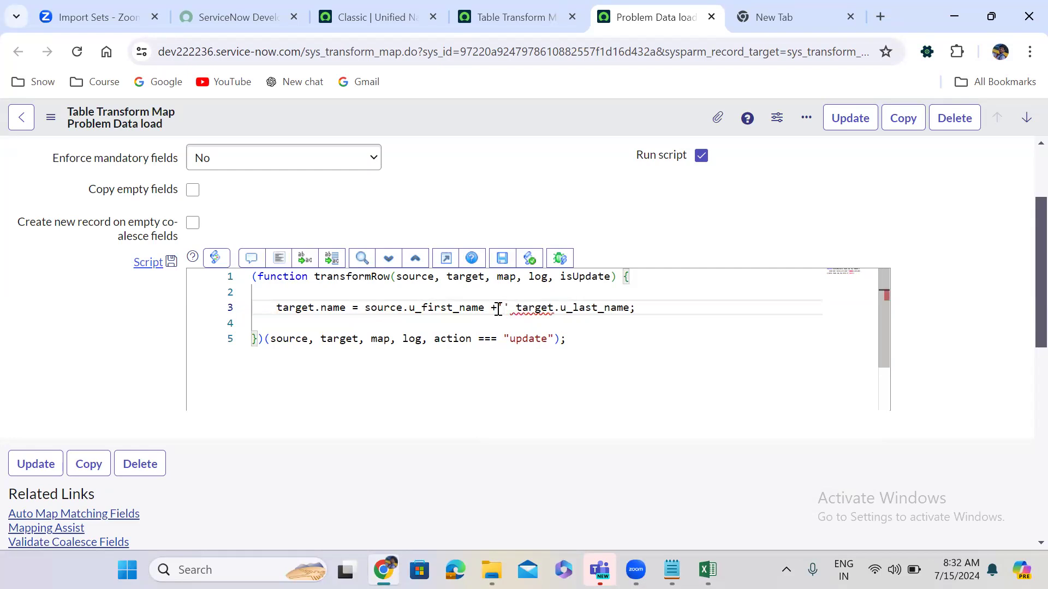
text(+)
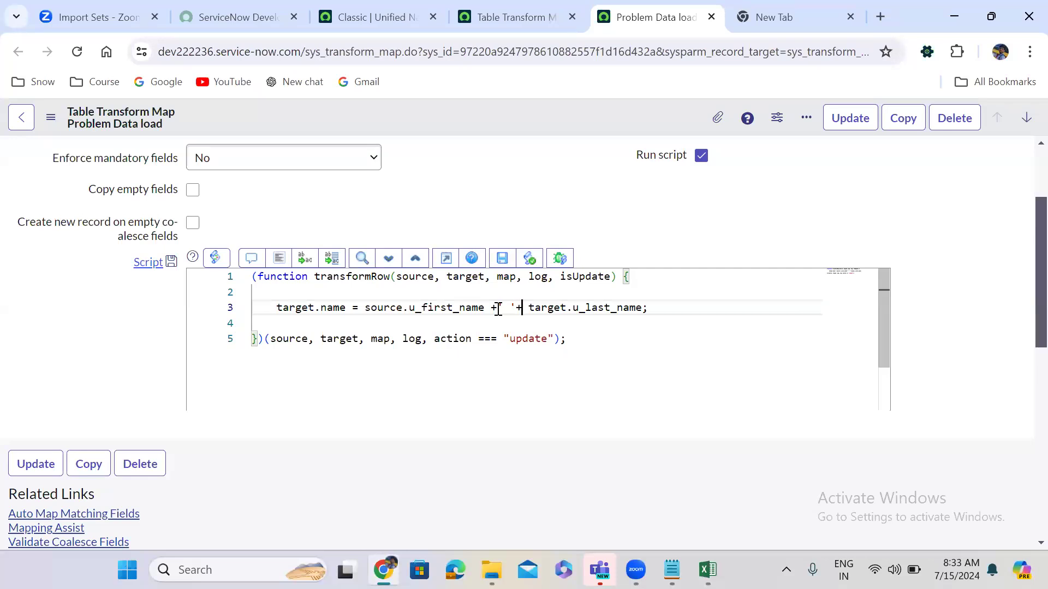
Return to the transform map script and review the target.name, u_first_name and u_last_name terms on line 3.
click(248, 479)
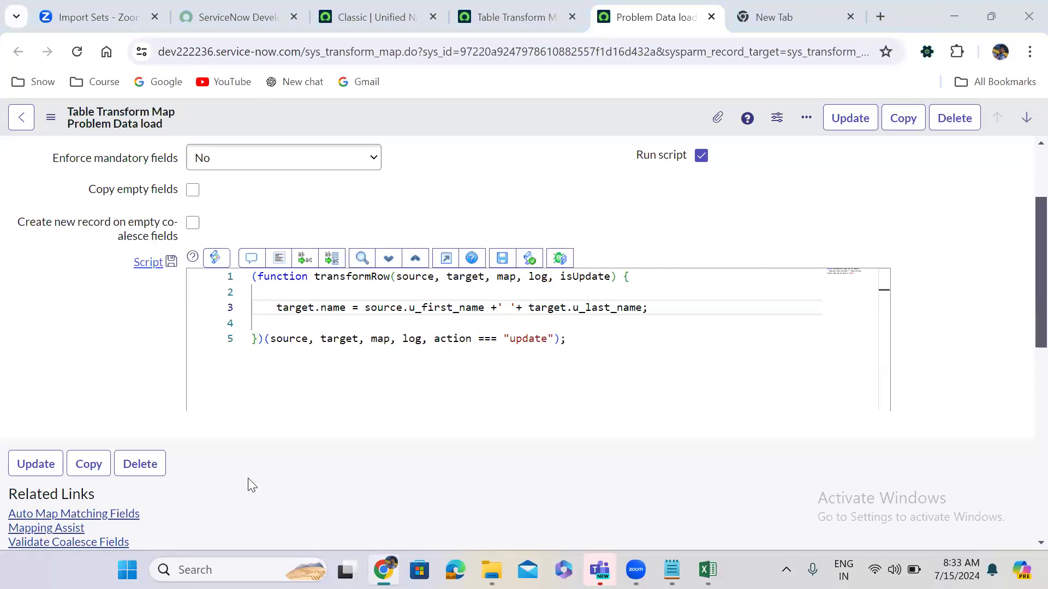
click(330, 477)
scroll(330, 476, down, 6)
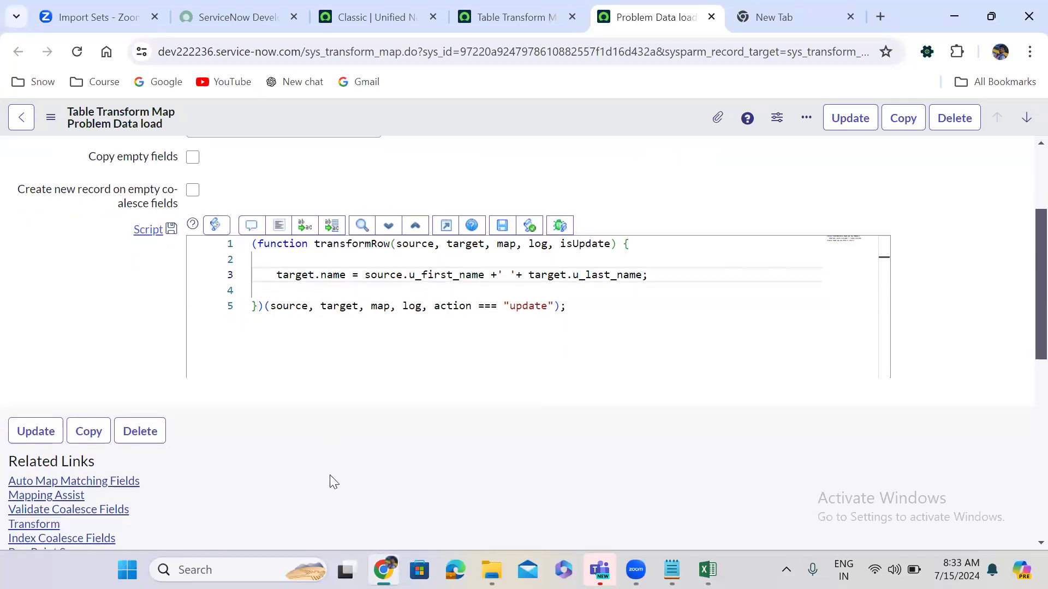
scroll(330, 480, down, 2)
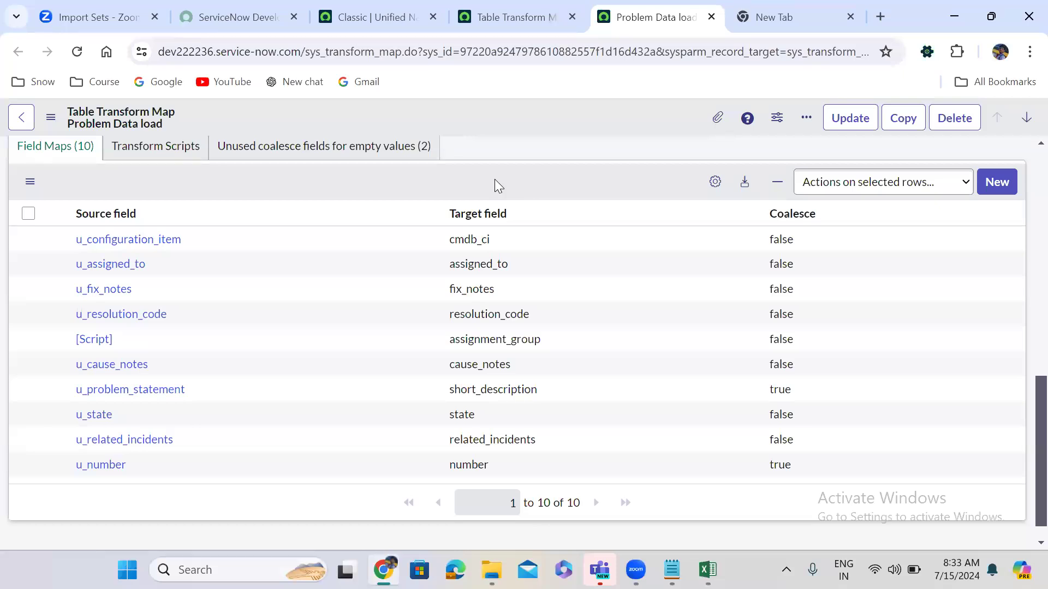
scroll(495, 183, up, 6)
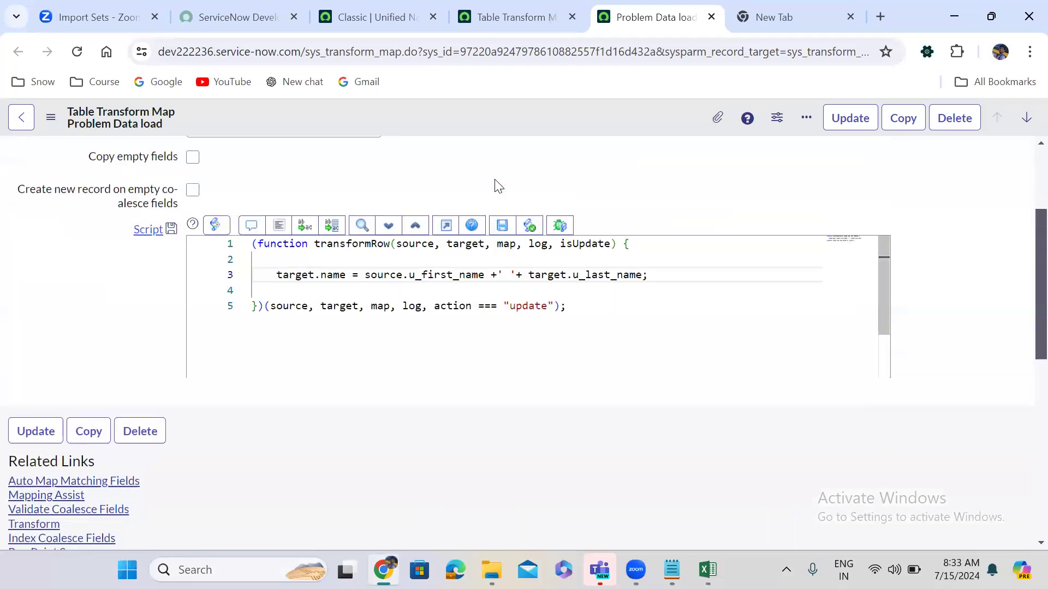
scroll(495, 183, up, 2)
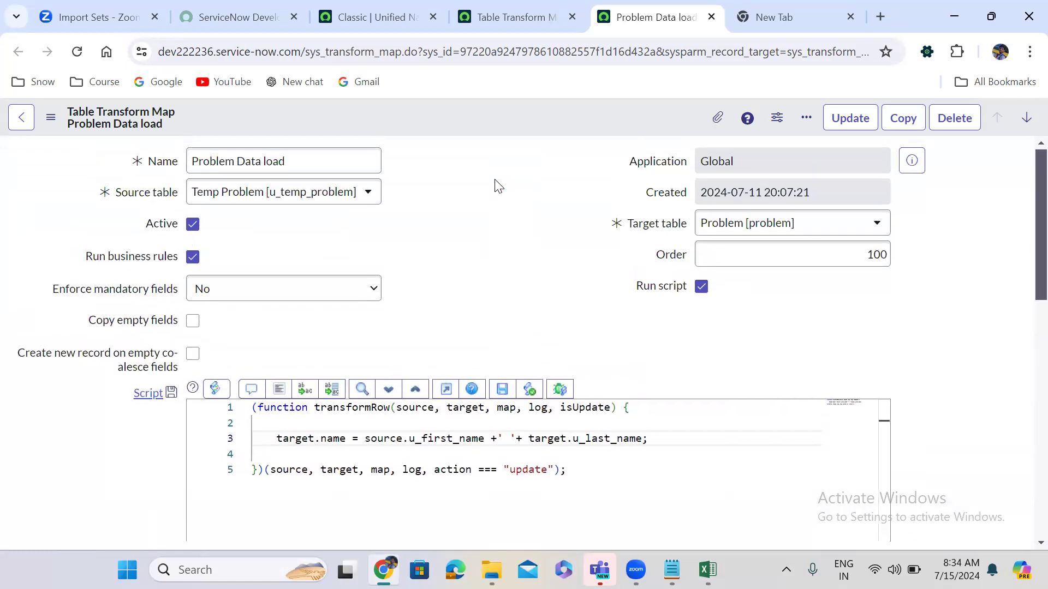
double_click(300, 439)
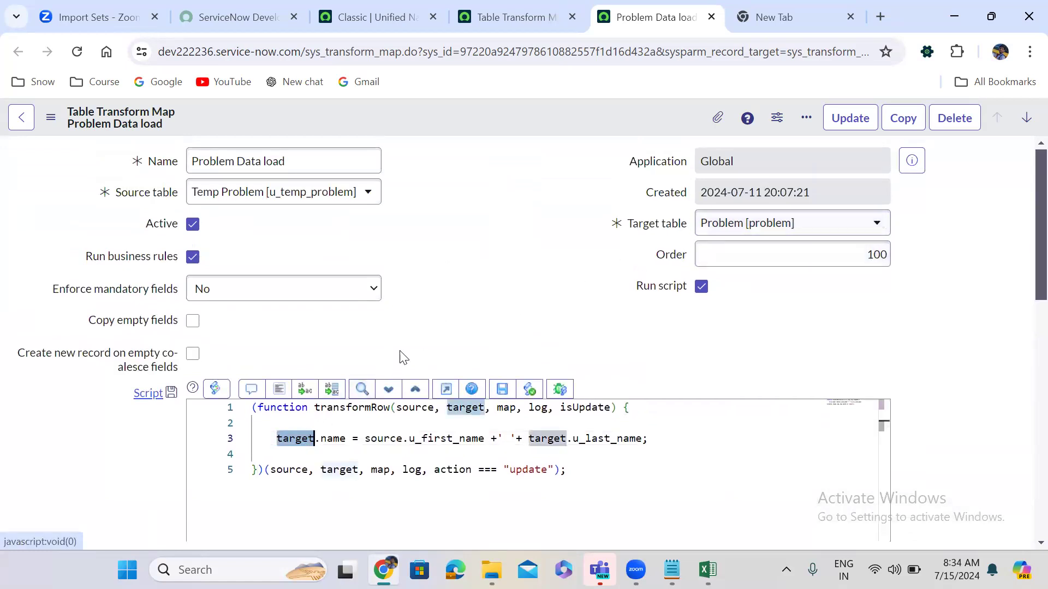
click(334, 438)
double_click(333, 438)
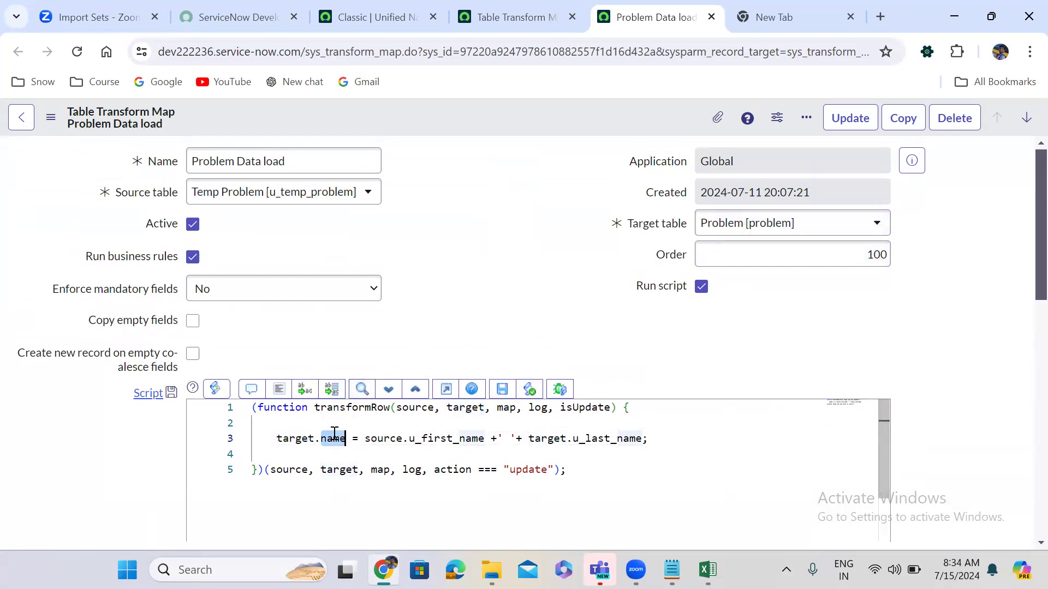
double_click(450, 438)
double_click(586, 438)
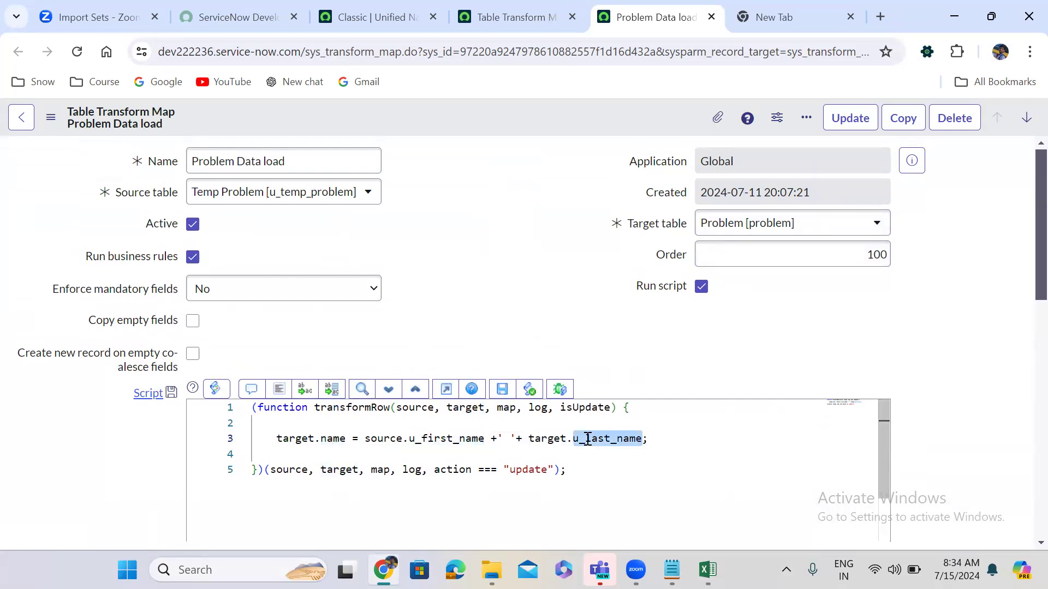
Change target.u_last_name to source.u_last_name, then check the problem workbook's columns in Excel.
double_click(540, 439)
text(sou)
key(Return)
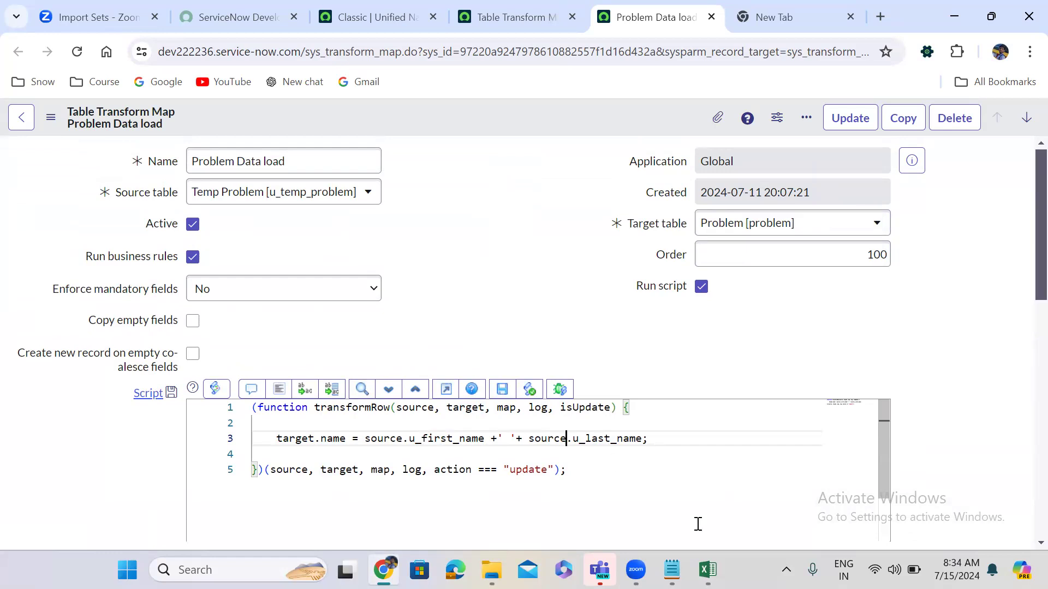
click(707, 569)
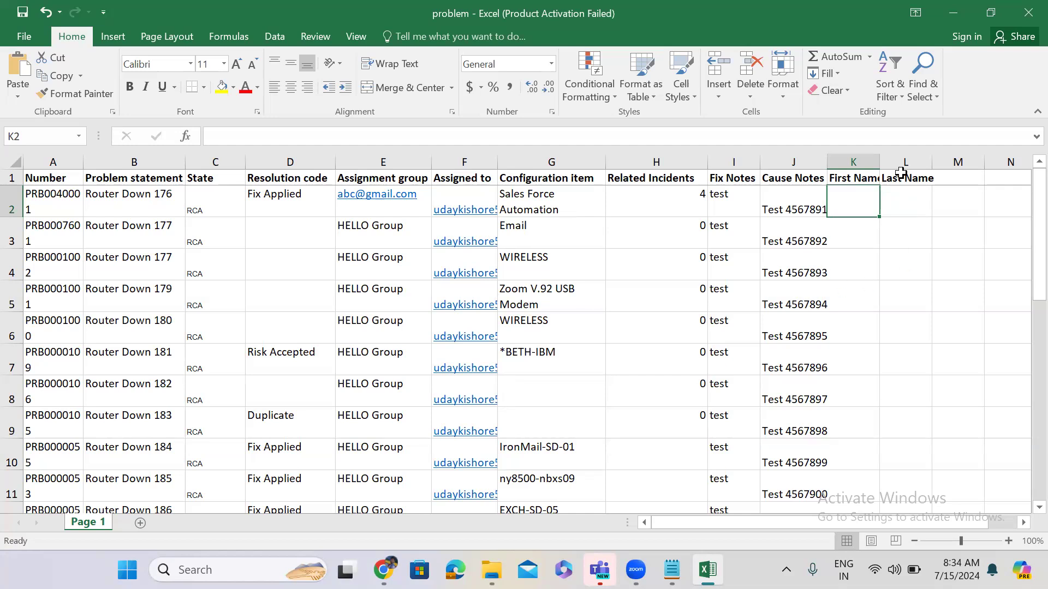
click(952, 13)
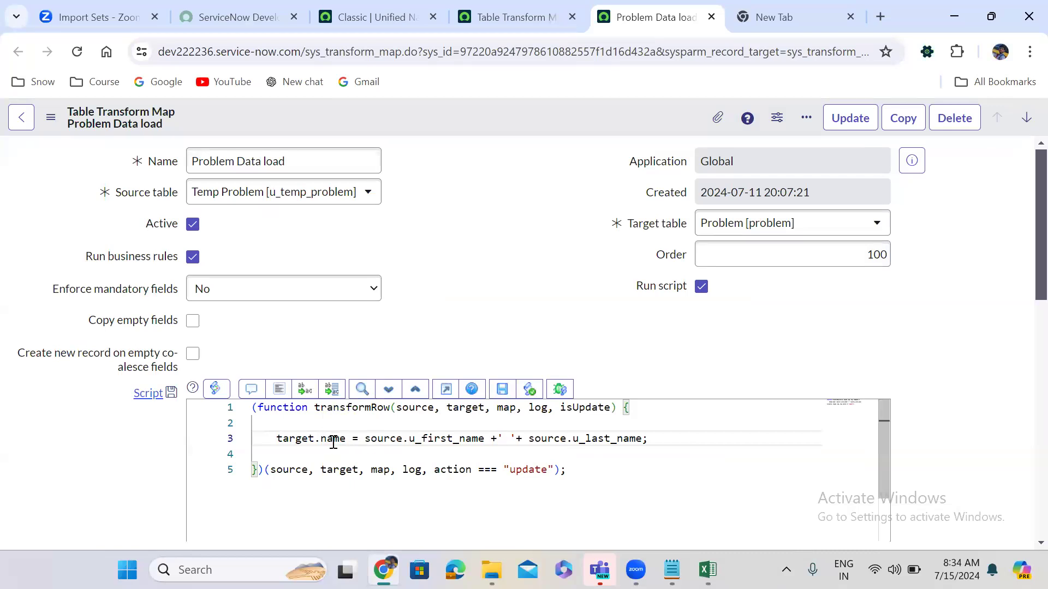
double_click(333, 440)
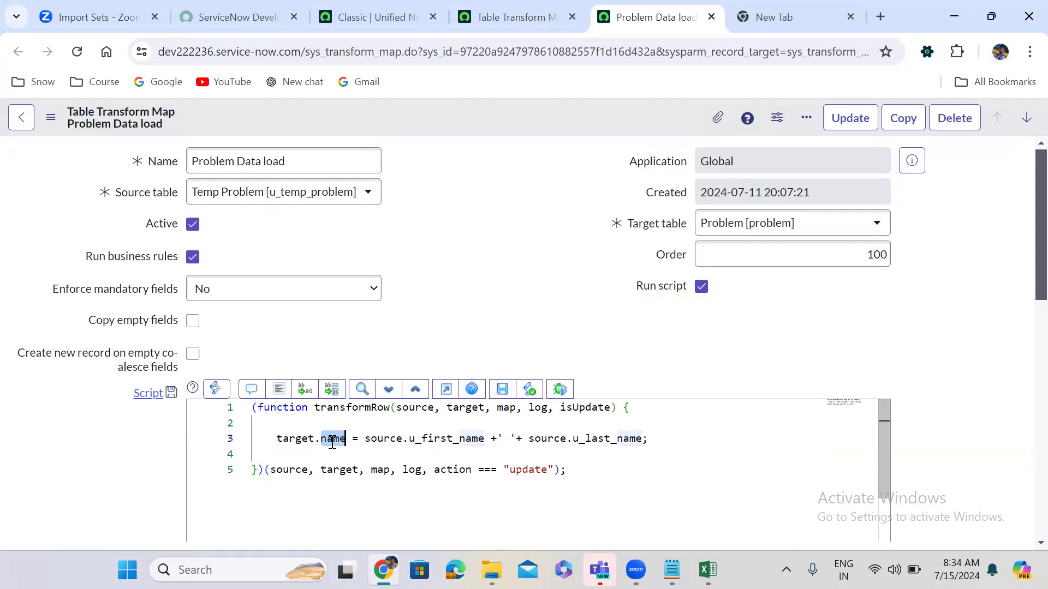
click(482, 344)
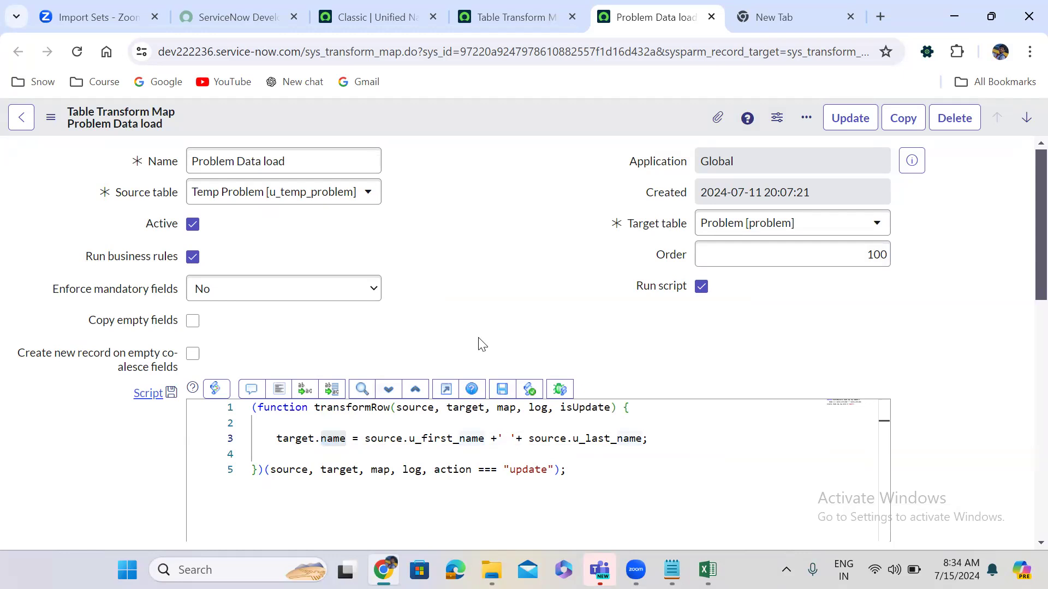
double_click(418, 410)
double_click(459, 411)
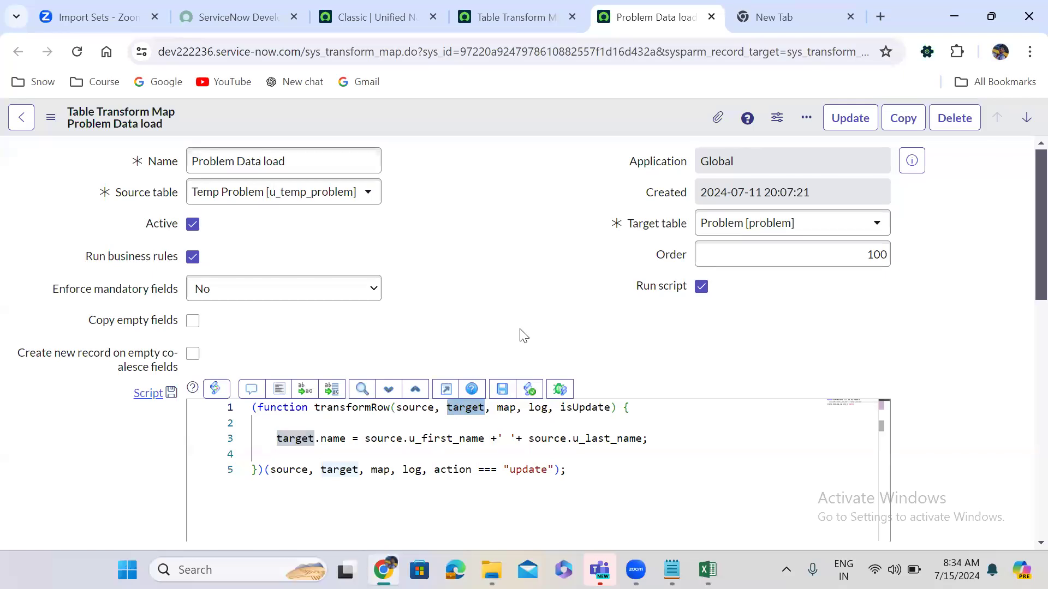
scroll(524, 336, down, 1)
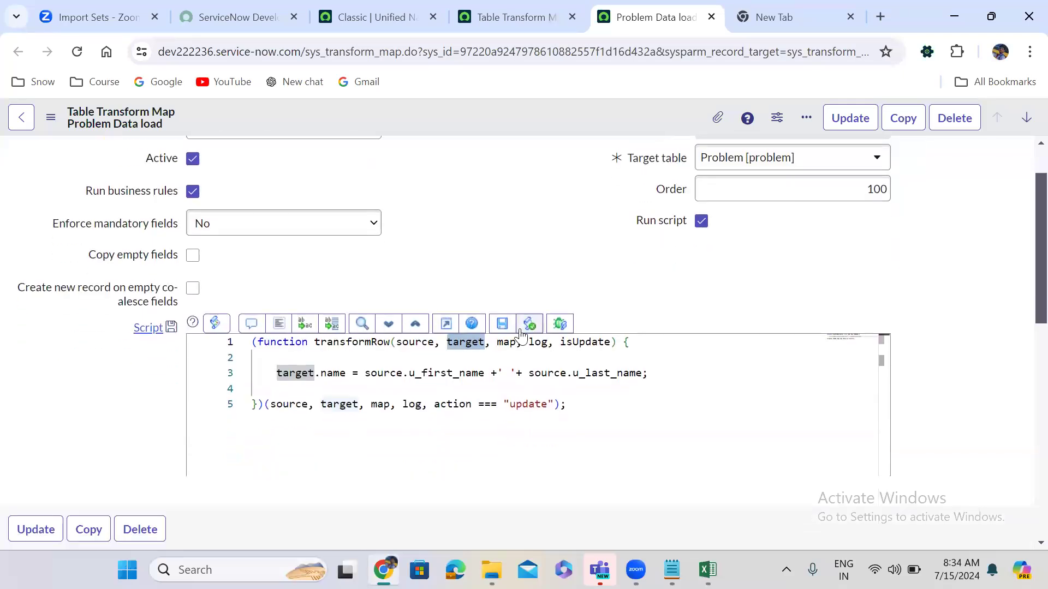
click(580, 342)
double_click(580, 341)
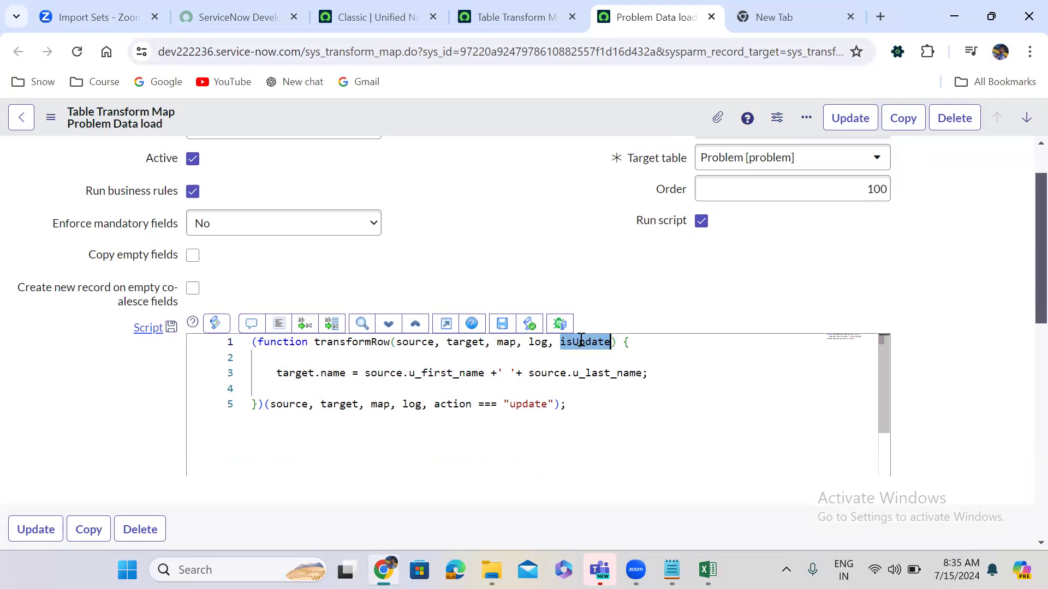
double_click(508, 343)
double_click(534, 344)
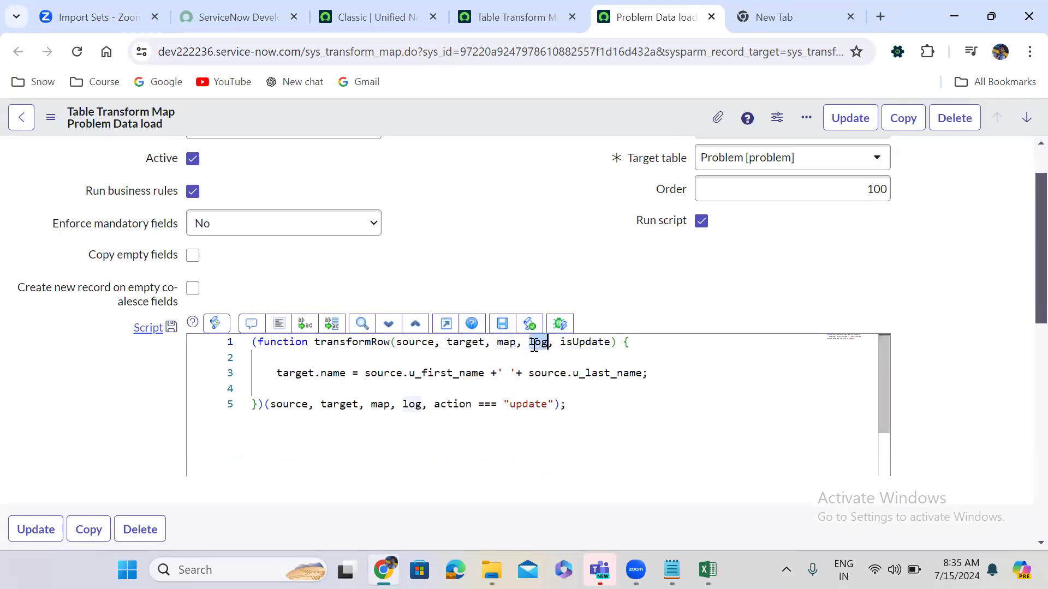
double_click(403, 342)
double_click(457, 343)
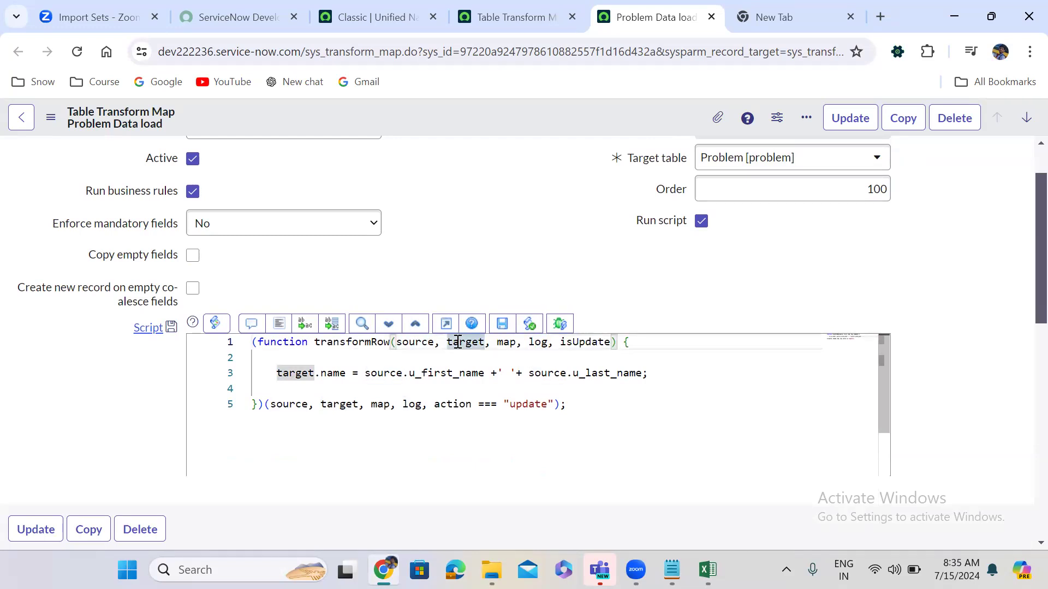
double_click(411, 344)
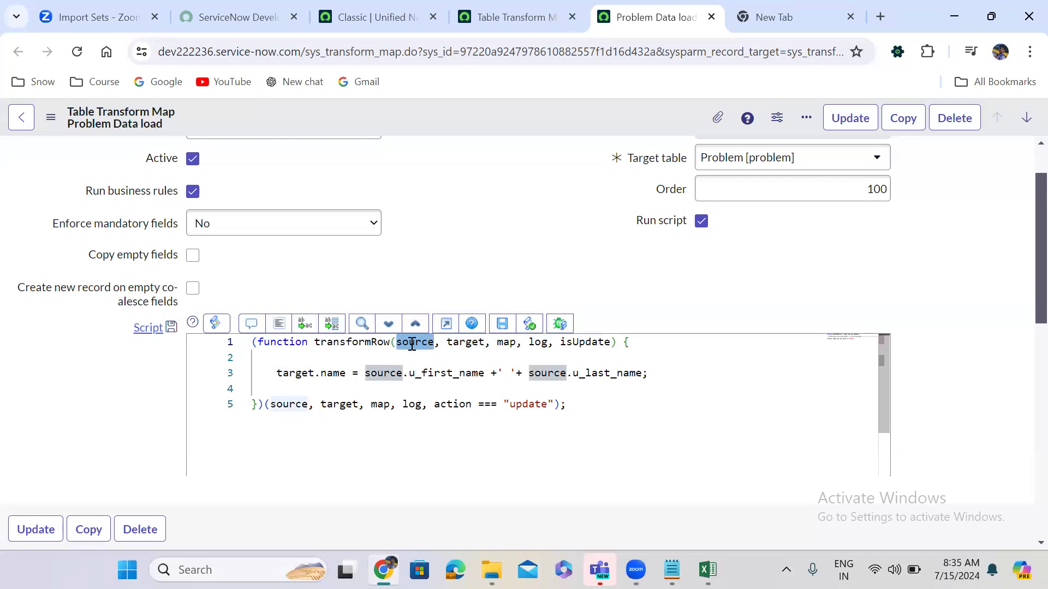
double_click(465, 342)
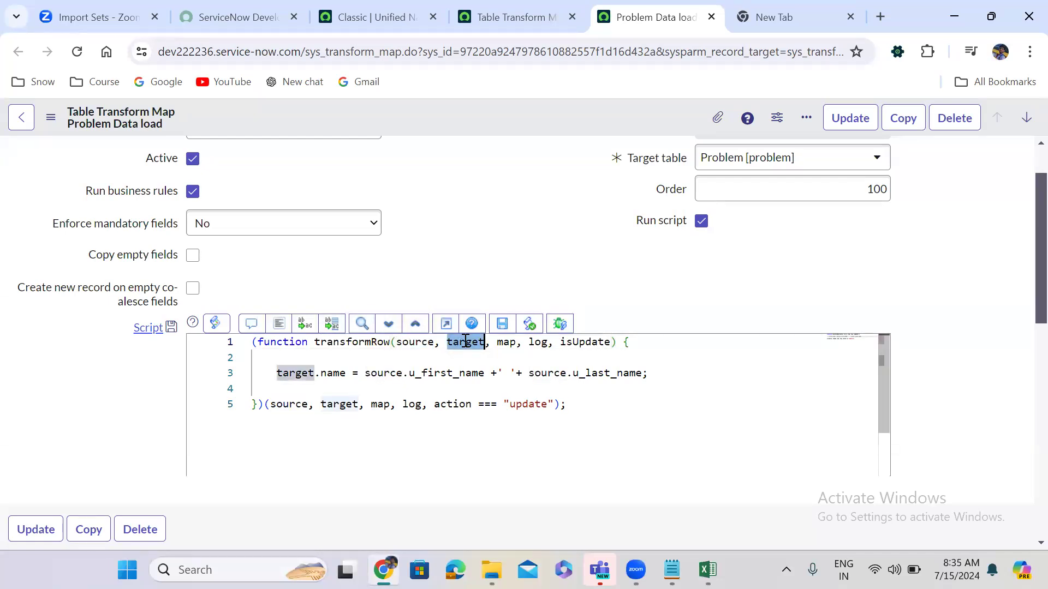
click(469, 238)
scroll(469, 238, up, 2)
scroll(469, 238, down, 1)
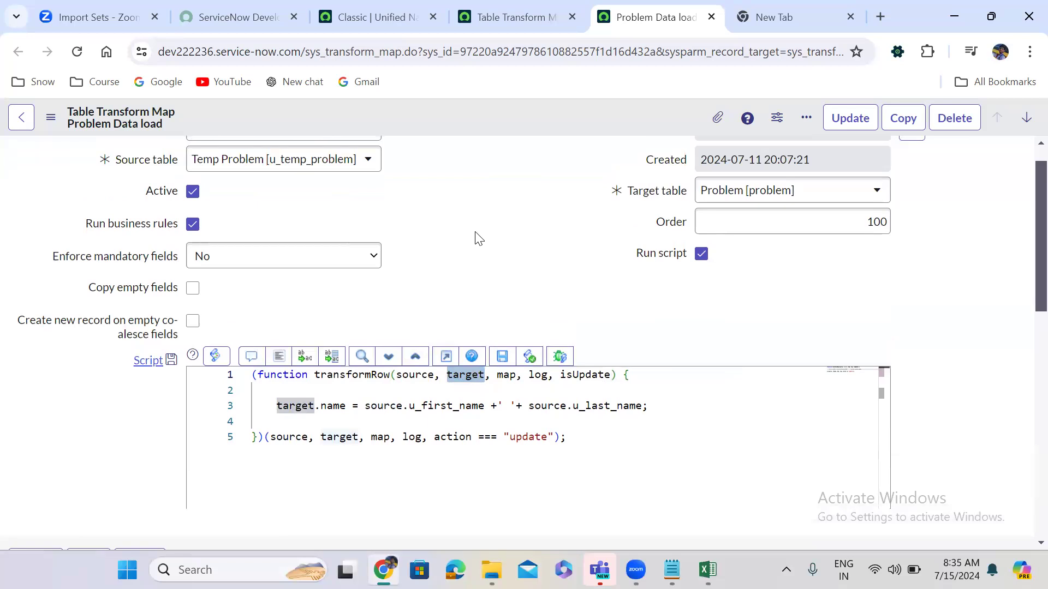
scroll(478, 239, up, 1)
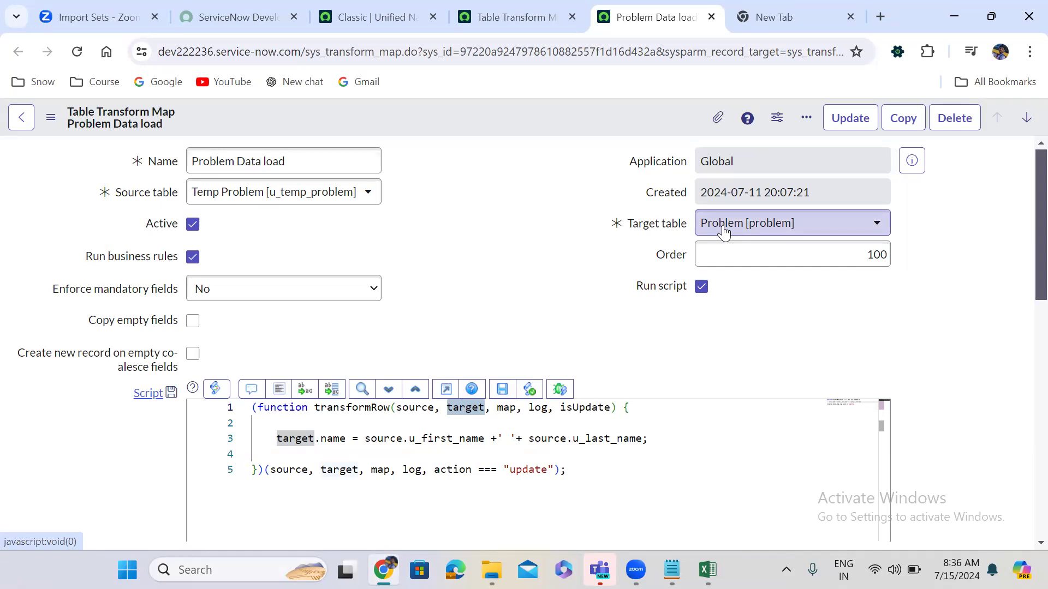
Open a problem record form with problem.do in the new browser tab.
click(793, 13)
text(pr)
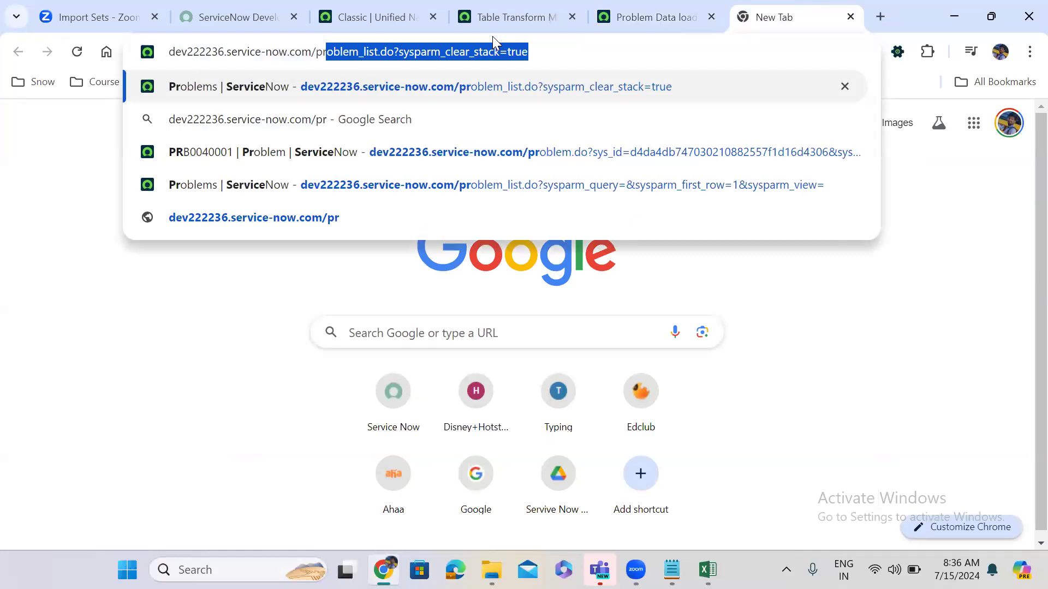
text(ob)
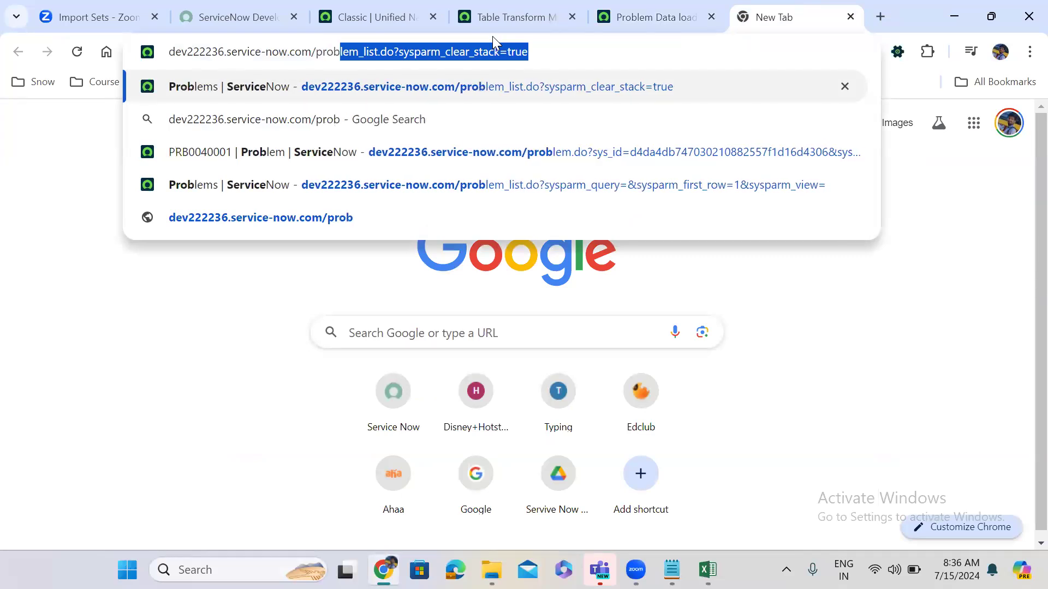
text(lem.do)
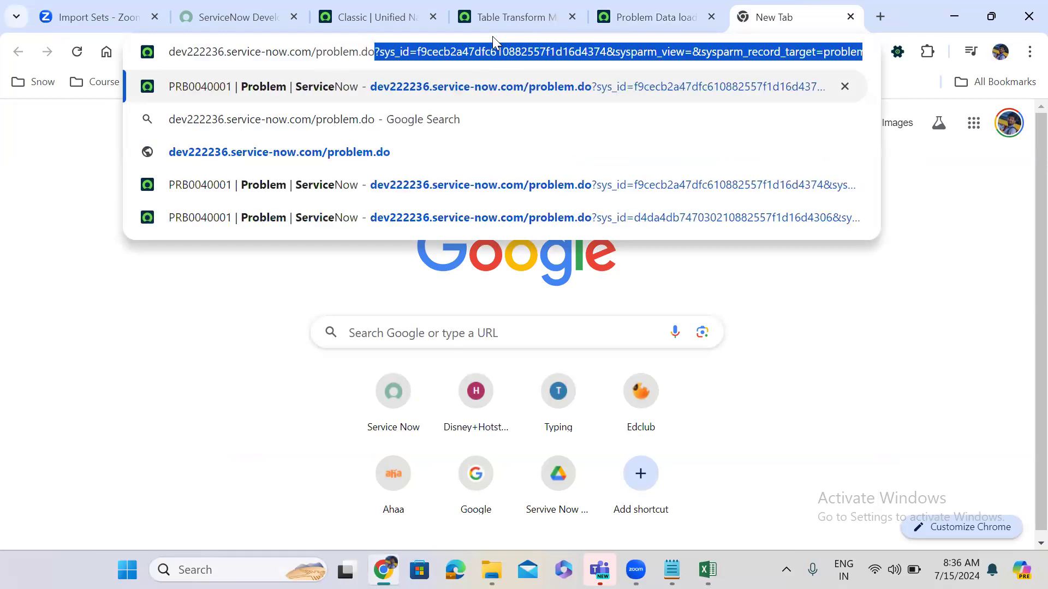
key(Return)
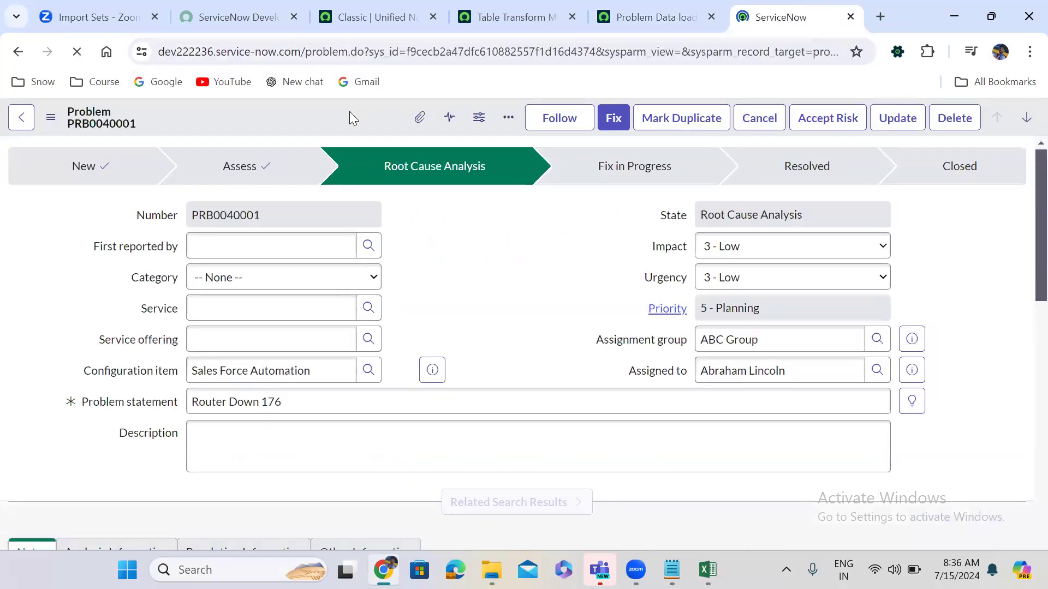
List the problem table's business rules through the form header's Configure > Business Rules menu.
right_click(350, 116)
mouse_move(413, 321)
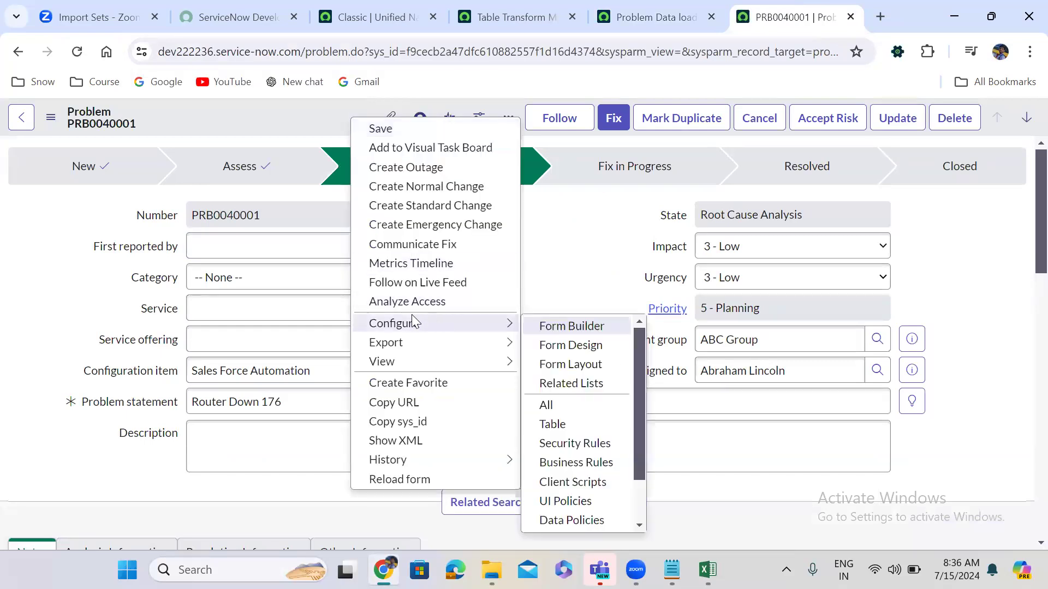
click(592, 465)
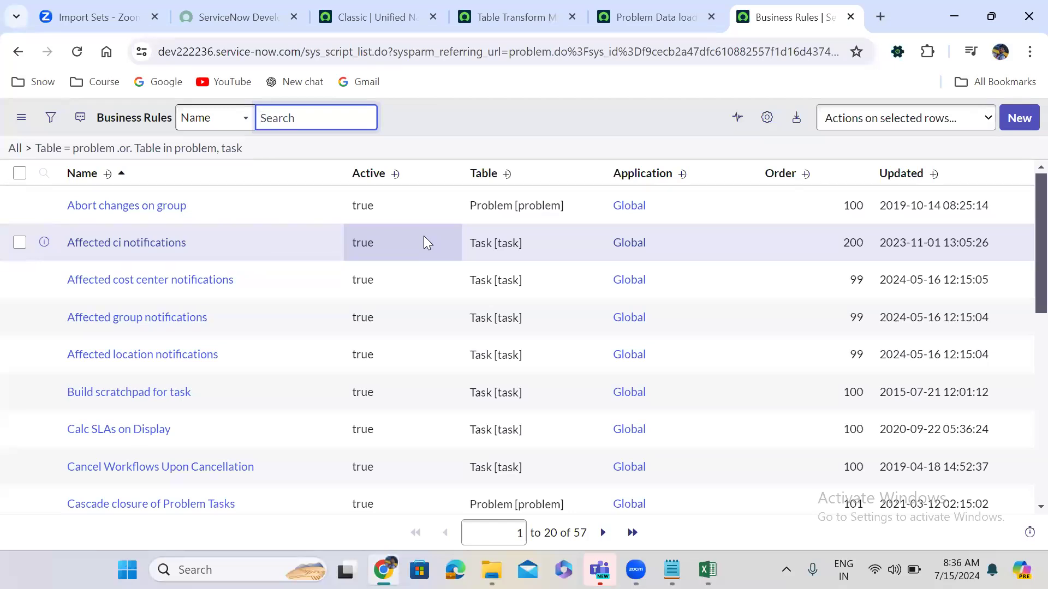
click(644, 18)
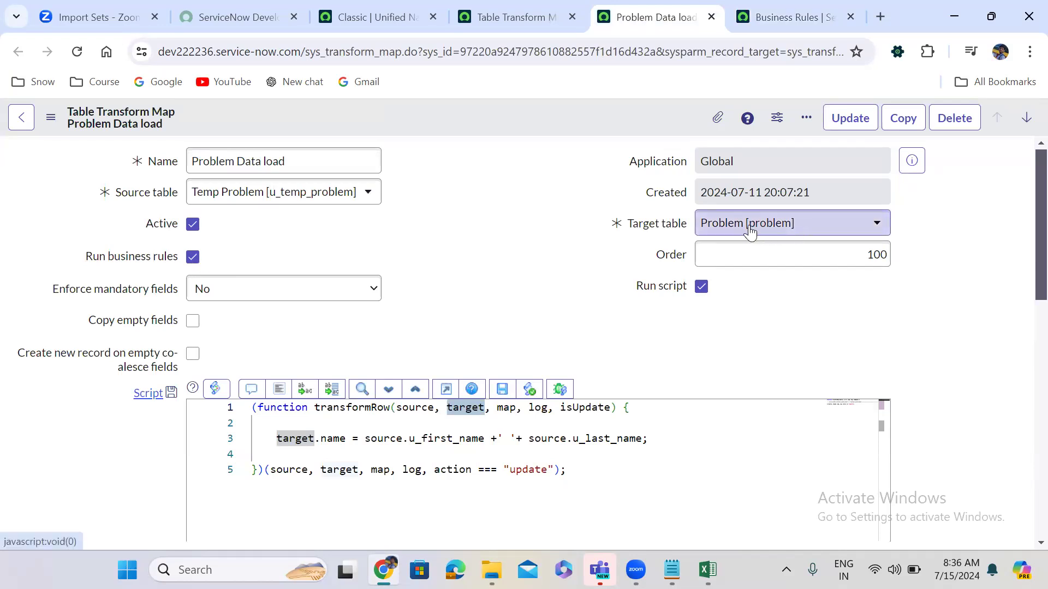
Save the transform map with Run business rules unticked, then tick Run business rules again.
click(191, 260)
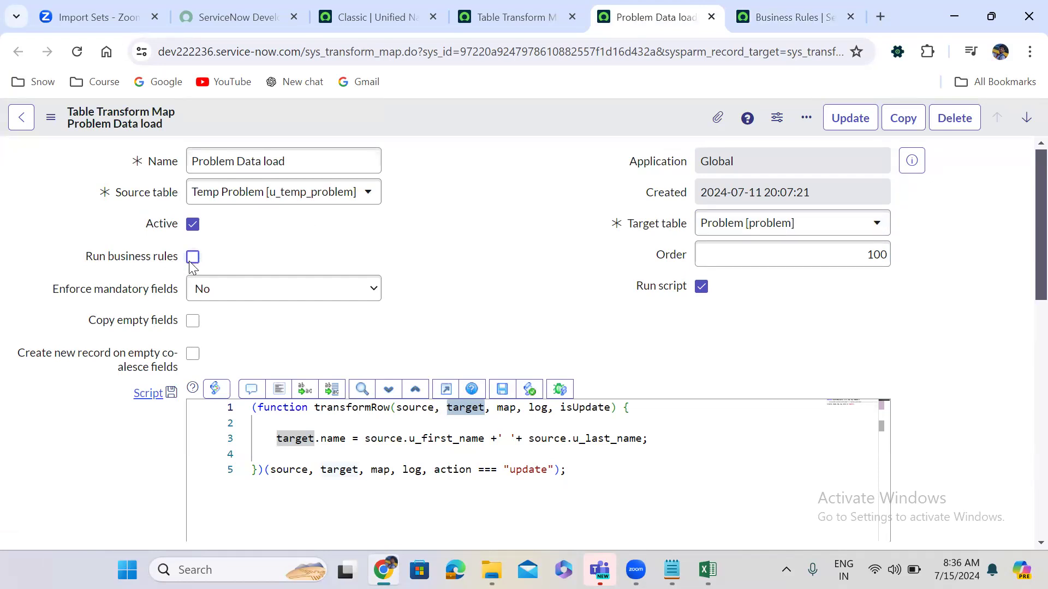
right_click(492, 110)
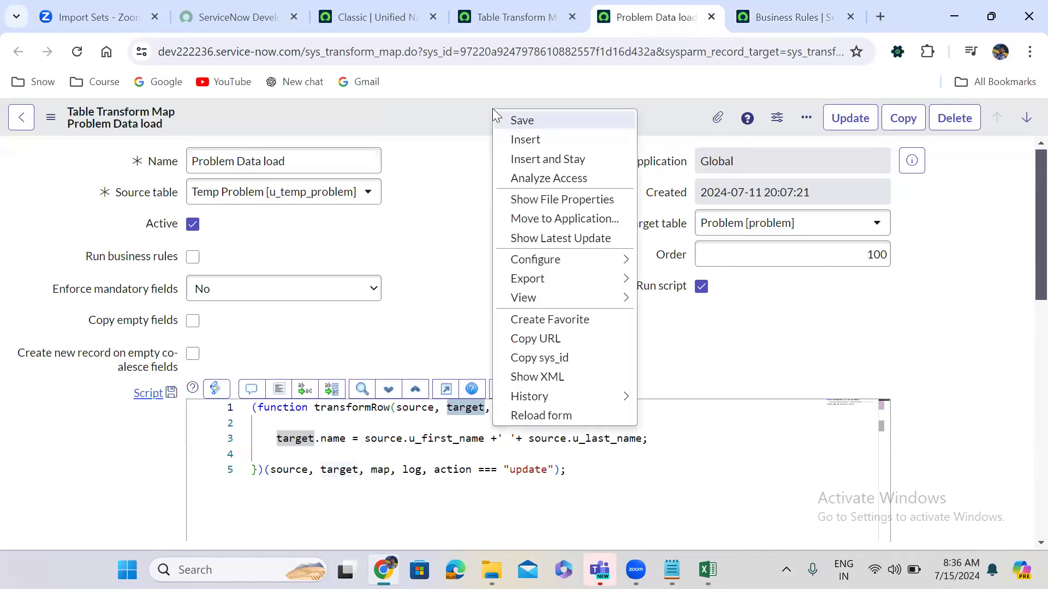
click(524, 121)
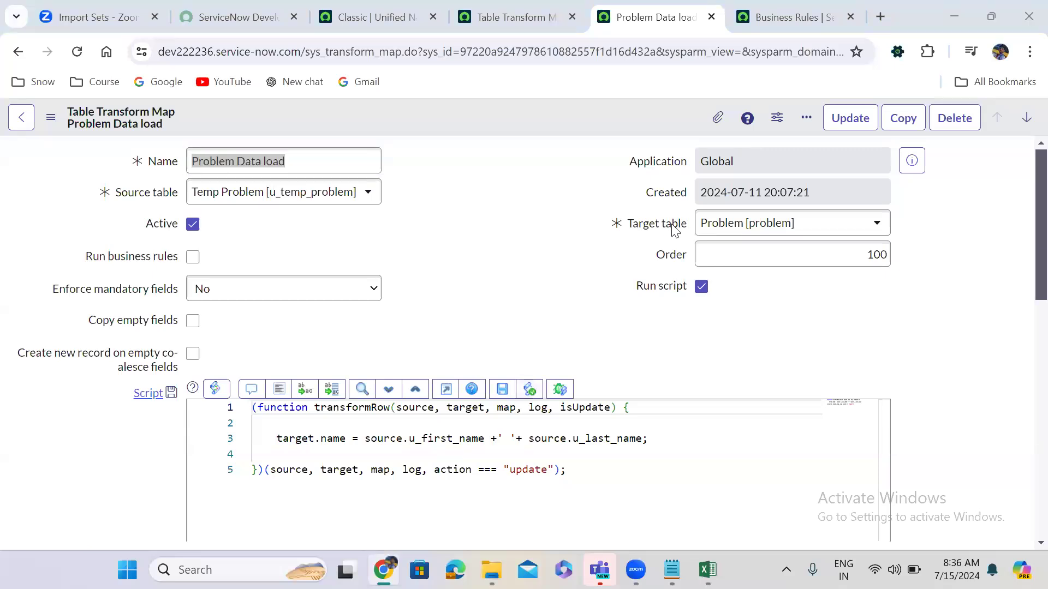
click(197, 260)
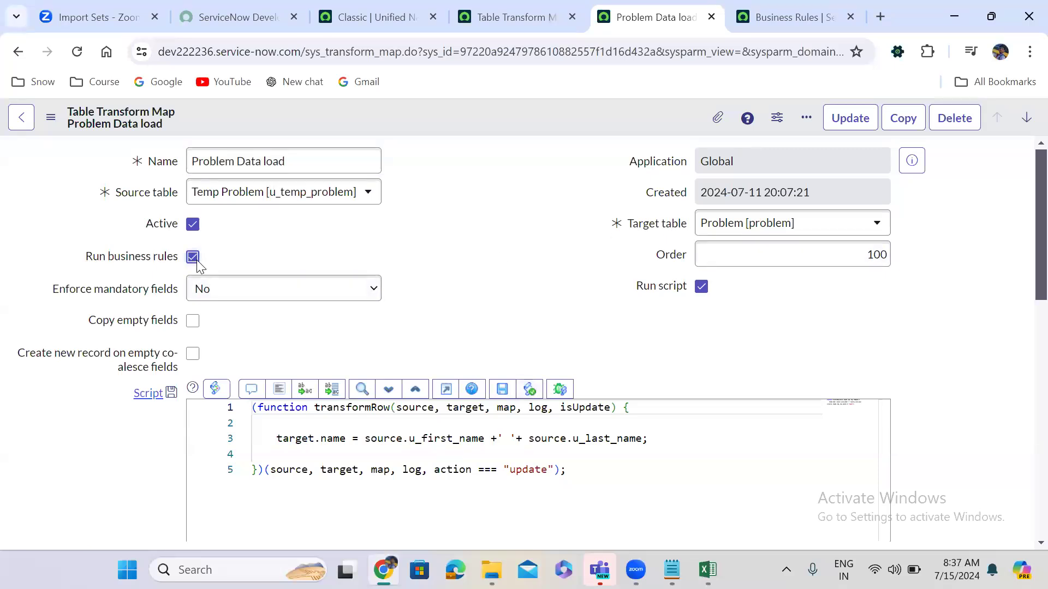
Toggle Run business rules several times, leaving it unticked.
click(197, 260)
click(479, 217)
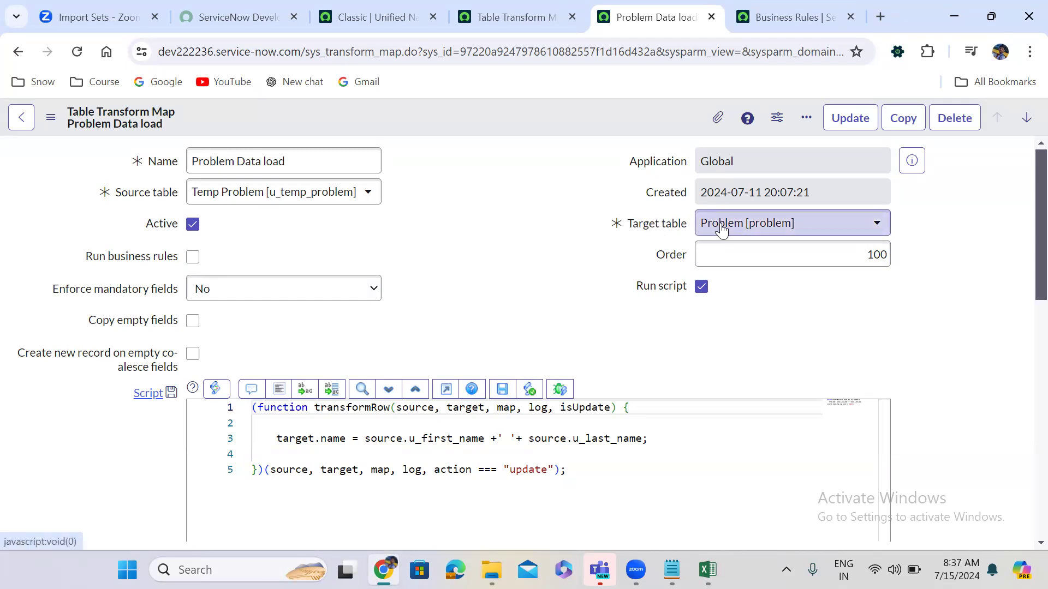
click(193, 258)
click(193, 258)
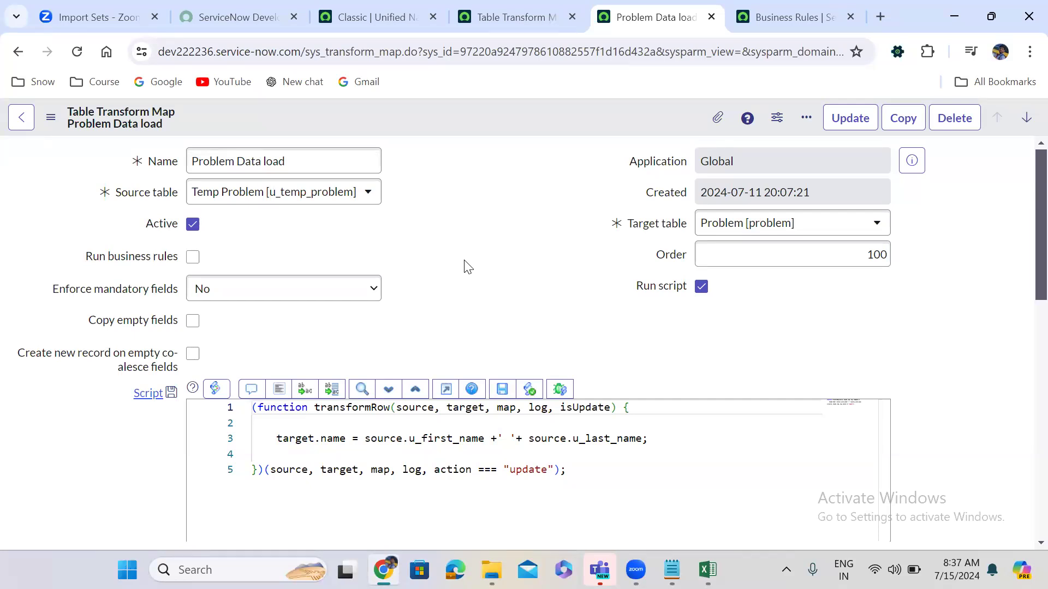
Set Enforce mandatory fields to Only Mapped Fields after first trying All Fields.
click(234, 290)
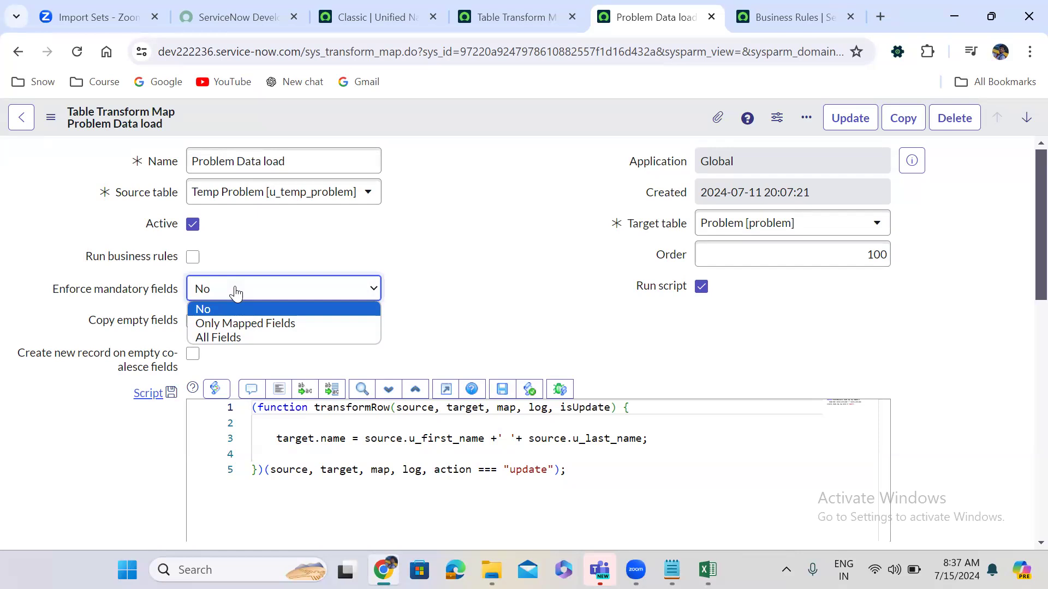
click(243, 334)
click(413, 311)
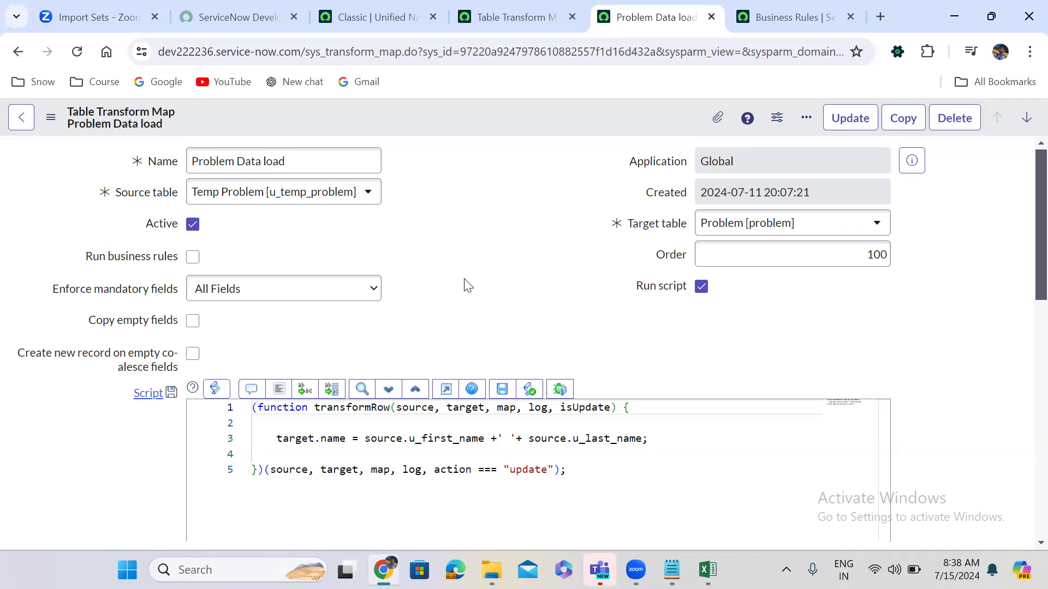
click(269, 295)
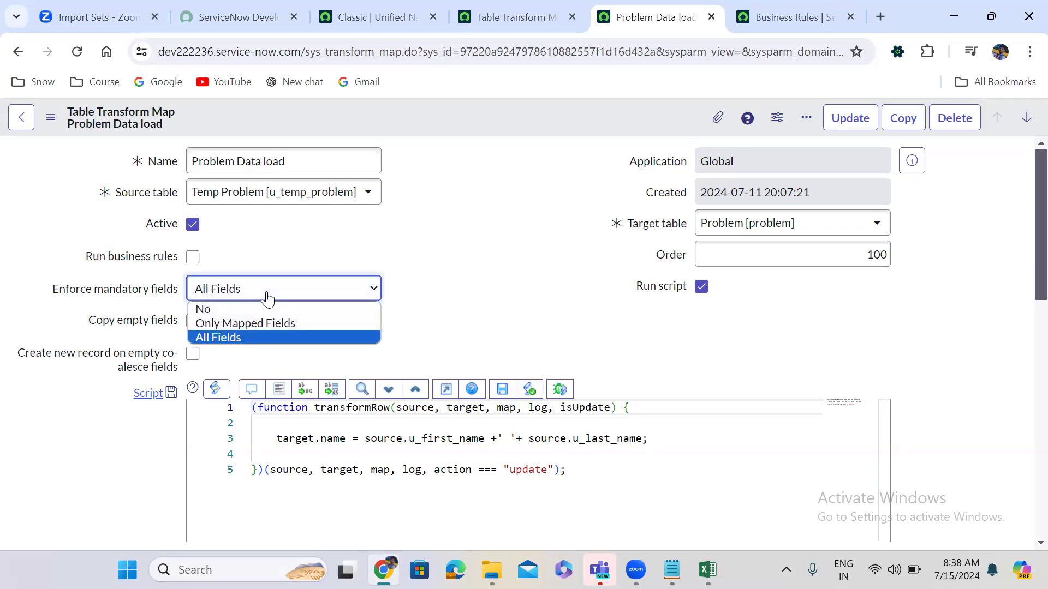
click(275, 323)
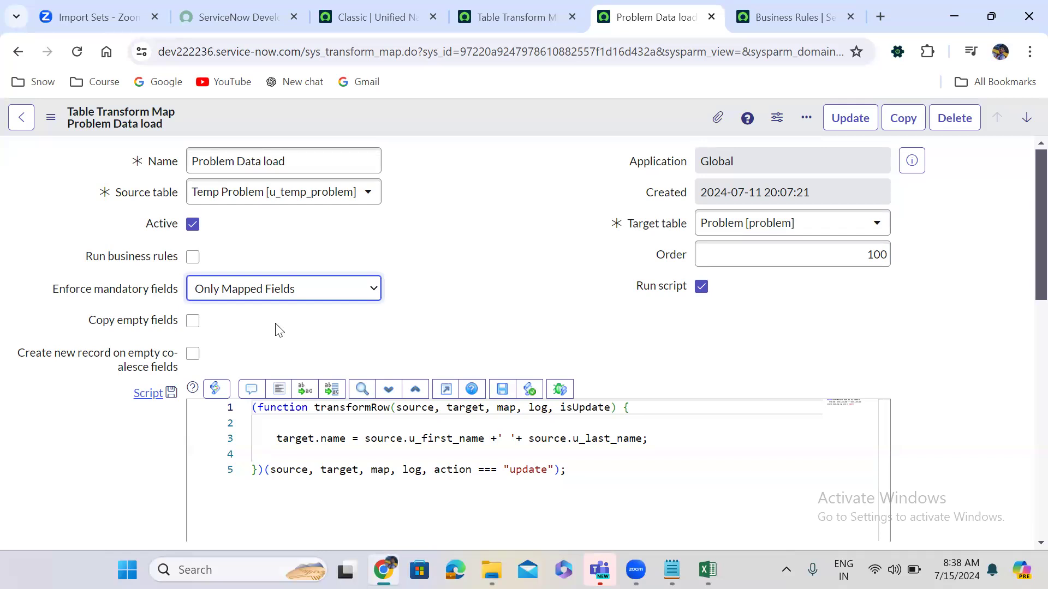
click(416, 324)
Tick Copy empty fields on the transform map and bring the problem workbook up in Excel.
scroll(416, 324, down, 1)
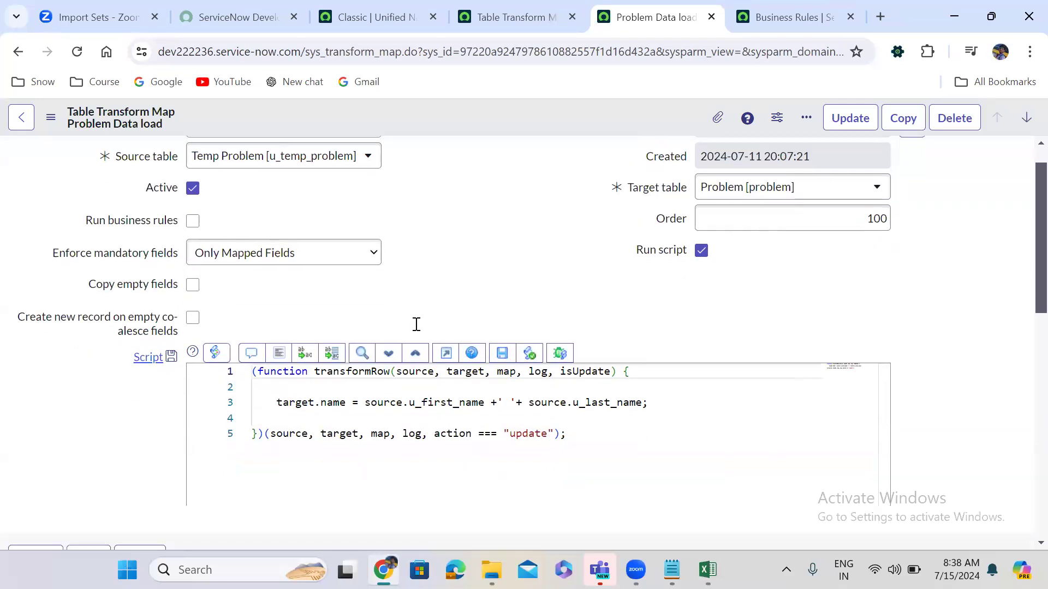
scroll(415, 324, down, 15)
scroll(415, 324, up, 1)
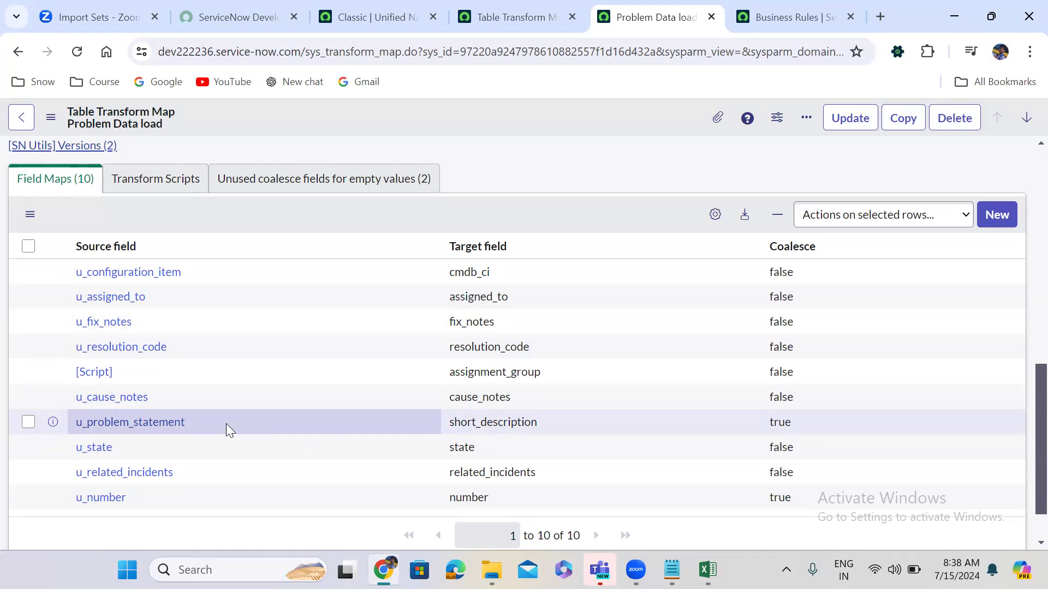
scroll(226, 423, up, 15)
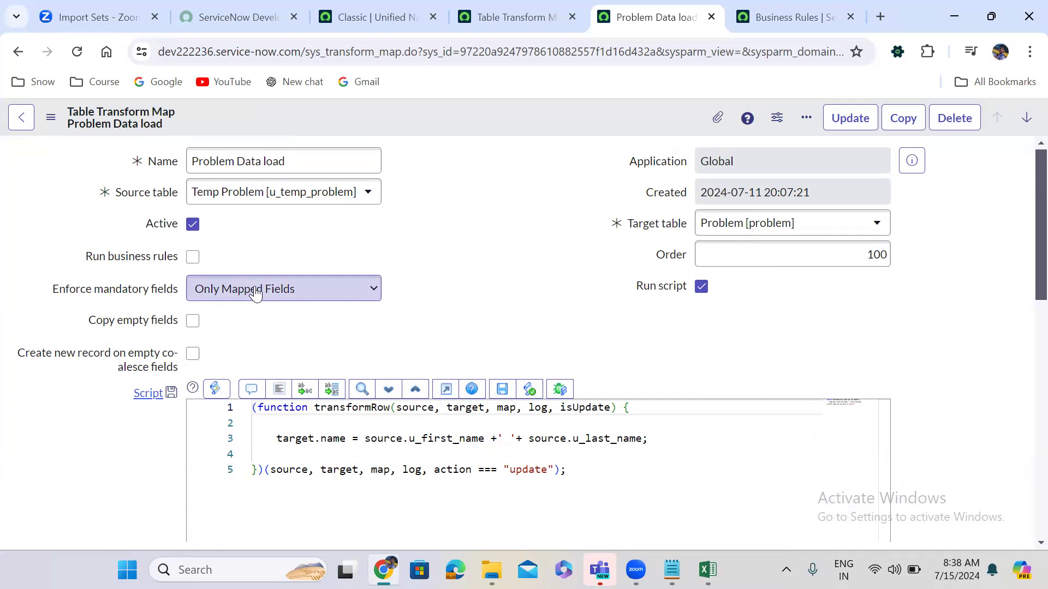
click(190, 324)
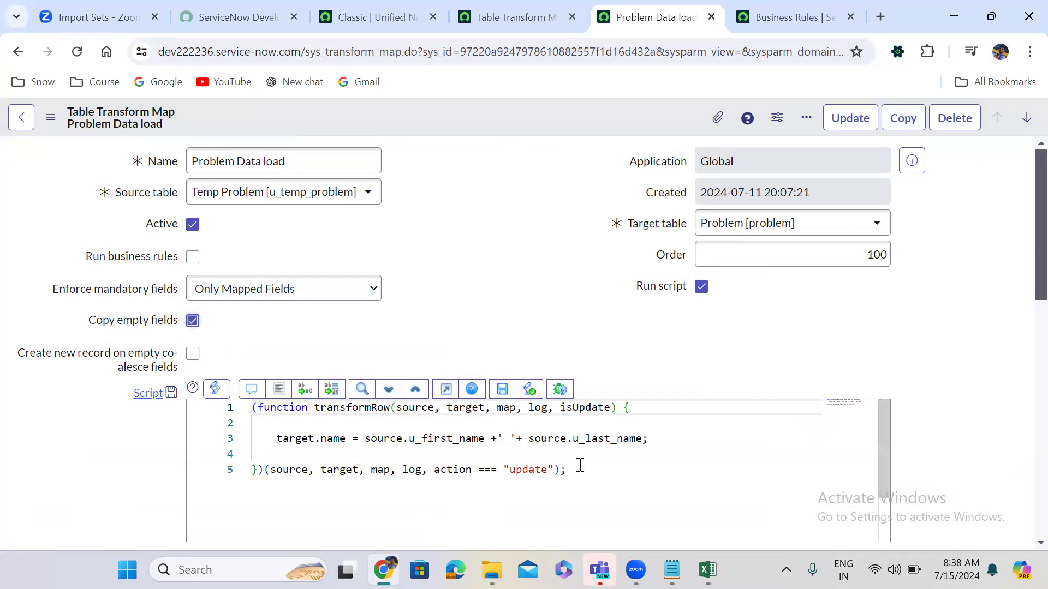
click(707, 569)
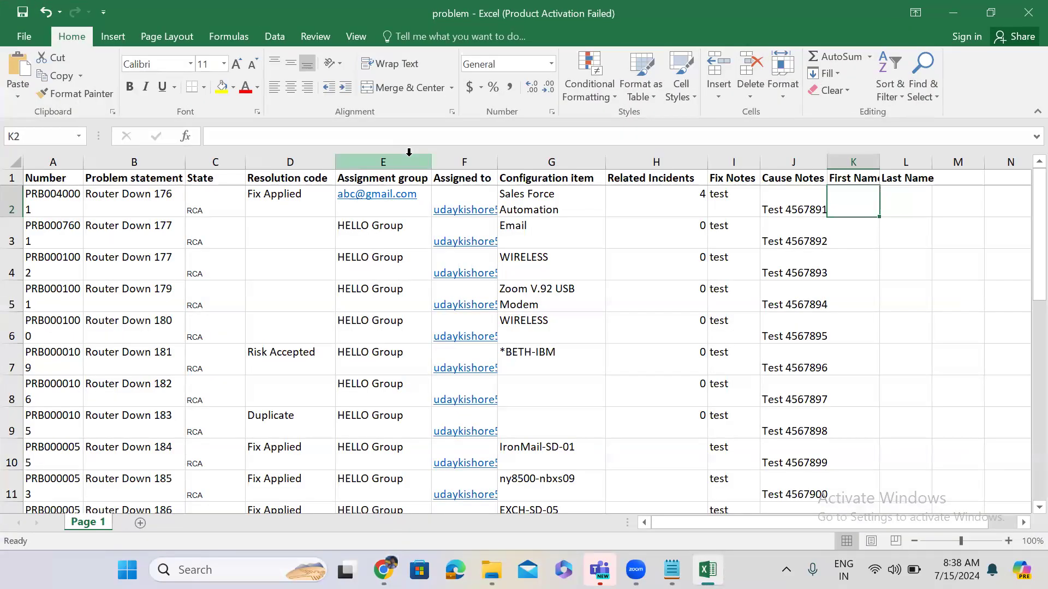
Clear the 'test' Fix Notes values from I2 down to row 26, then minimise Excel.
click(275, 232)
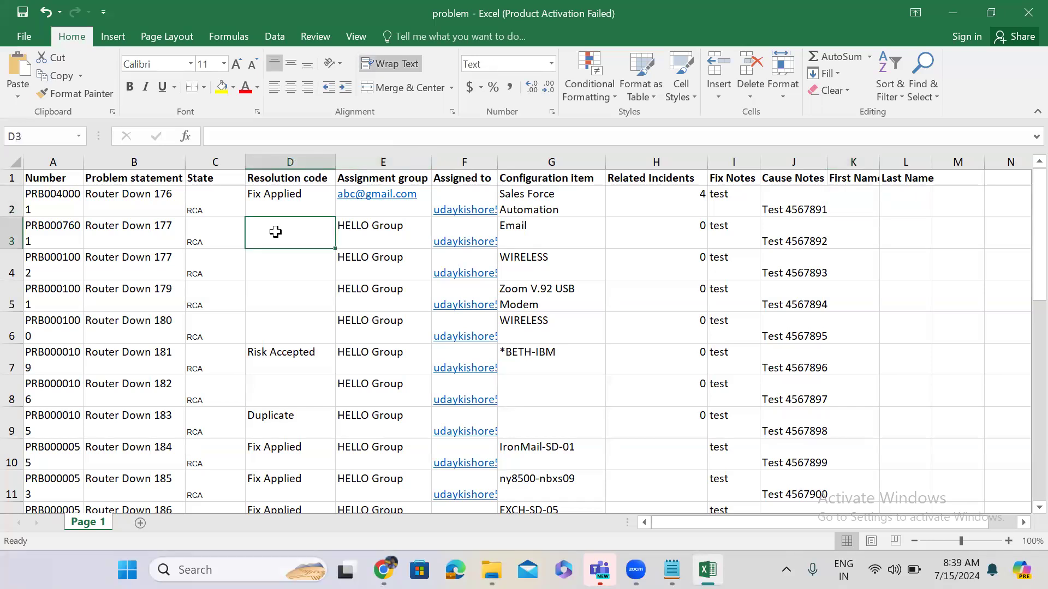
click(725, 203)
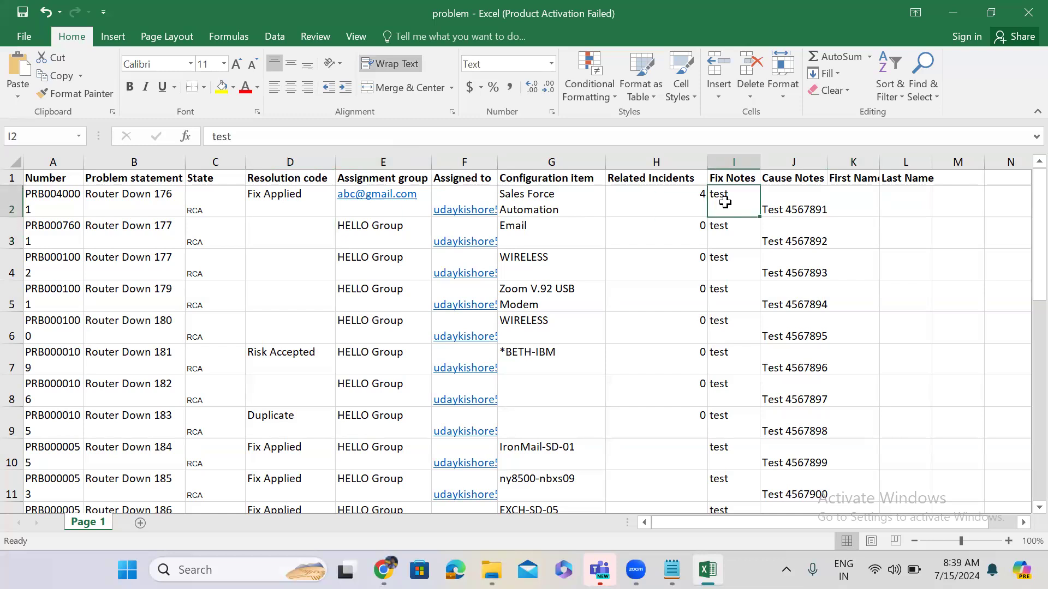
key(Delete)
drag(759, 217, 762, 280)
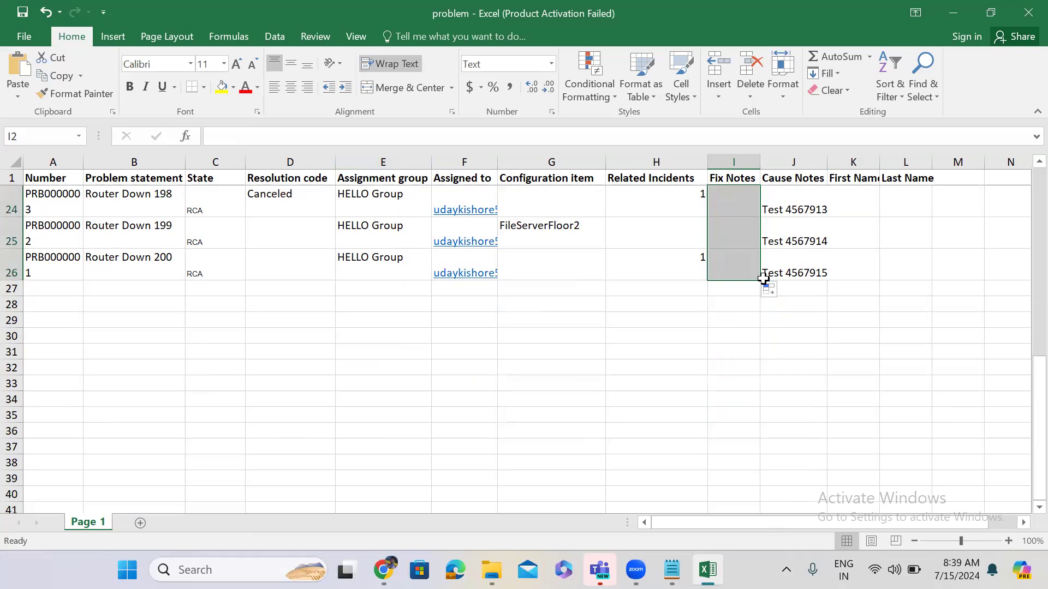
key(Up)
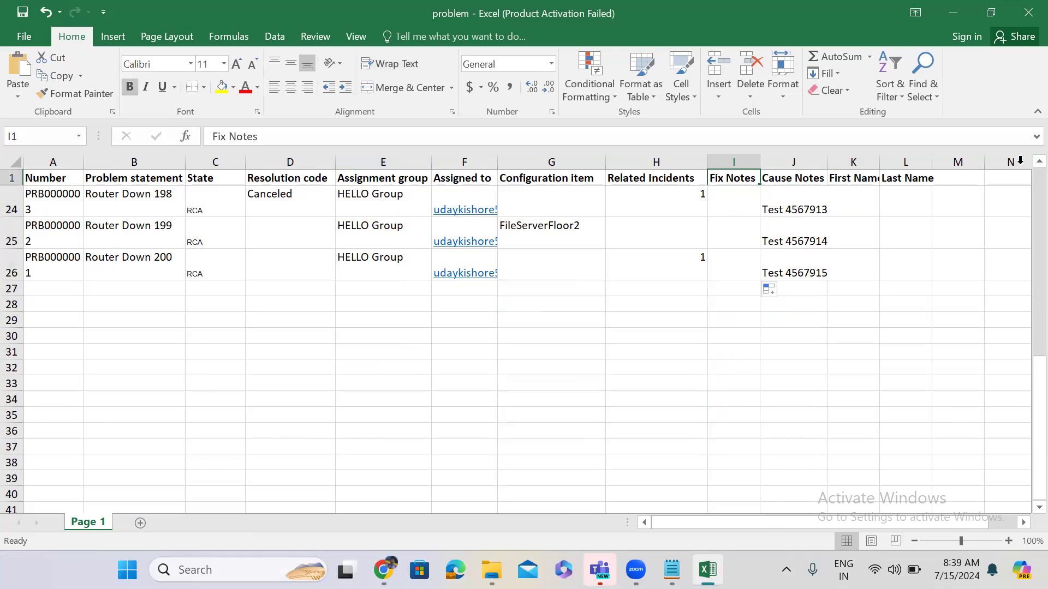
drag(1022, 180, 1022, 179)
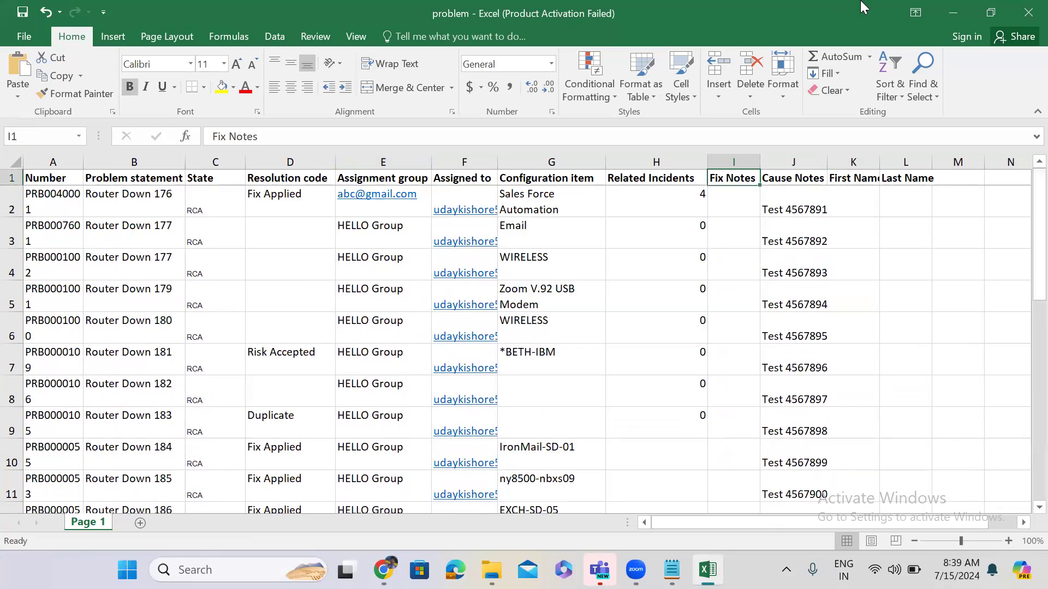
click(942, 12)
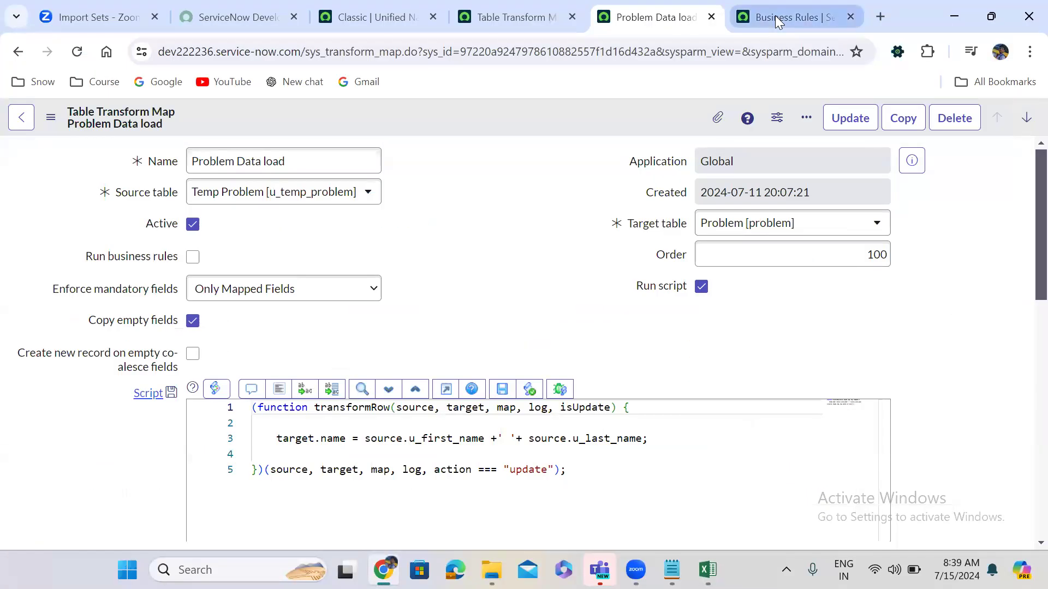
Open the Problems list by changing the Business Rules tab's address to problem_list.do.
click(775, 15)
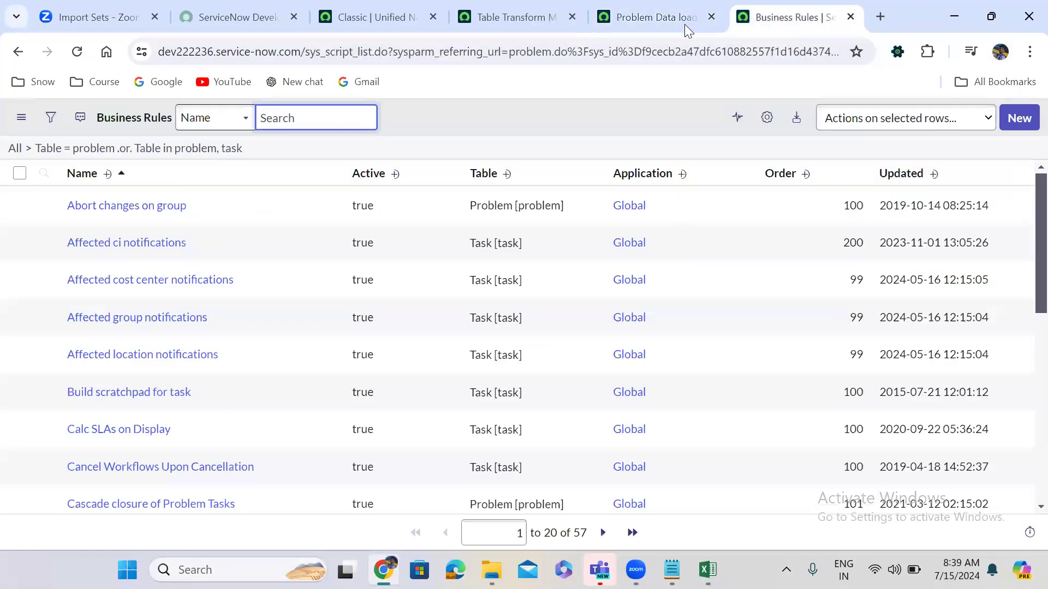
click(652, 8)
click(752, 4)
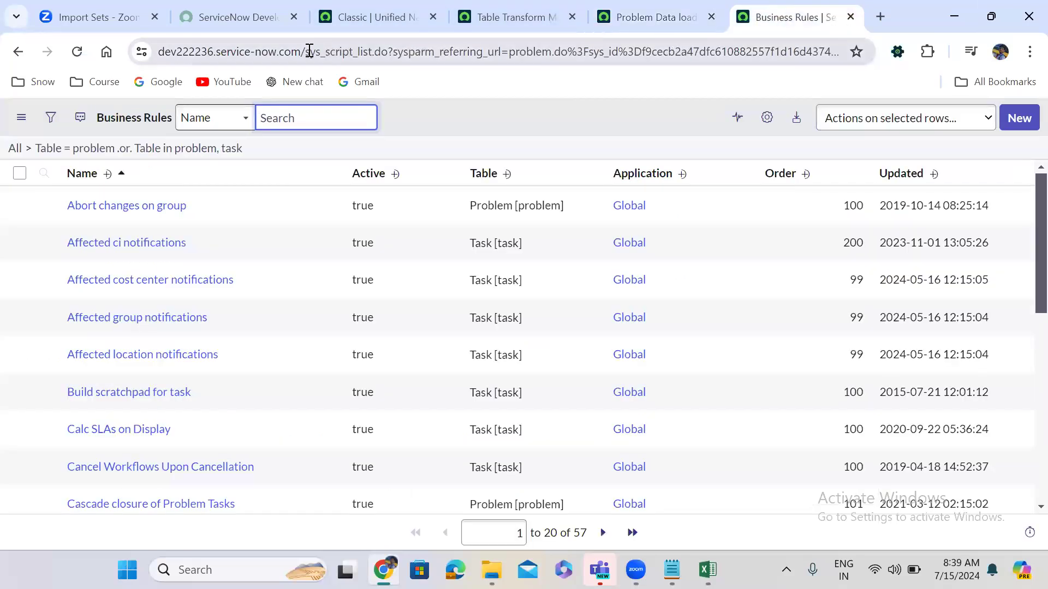
drag(308, 51, 1031, 264)
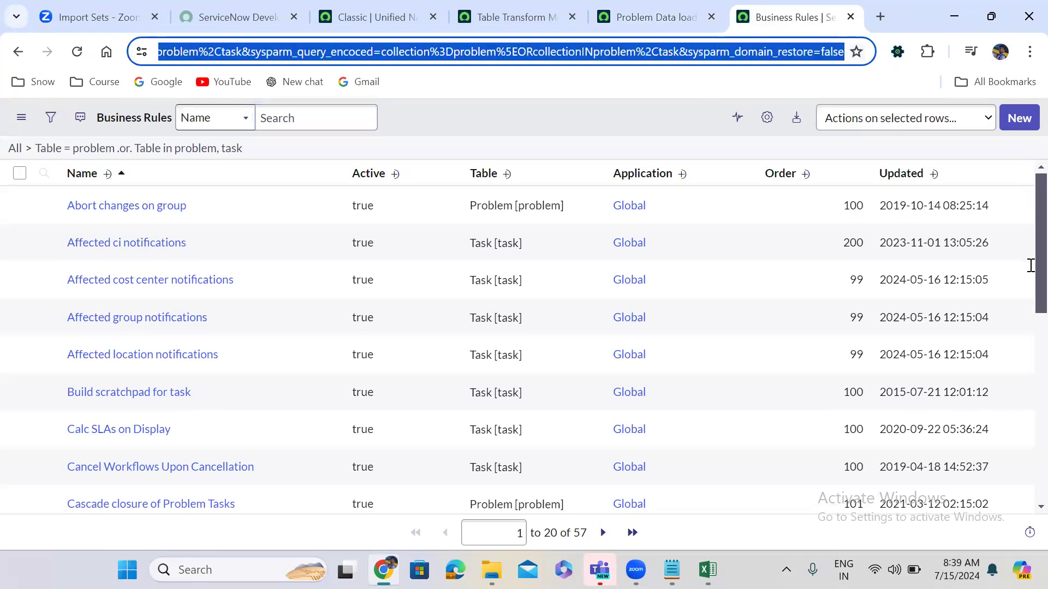
key(BackSpace)
text(pr)
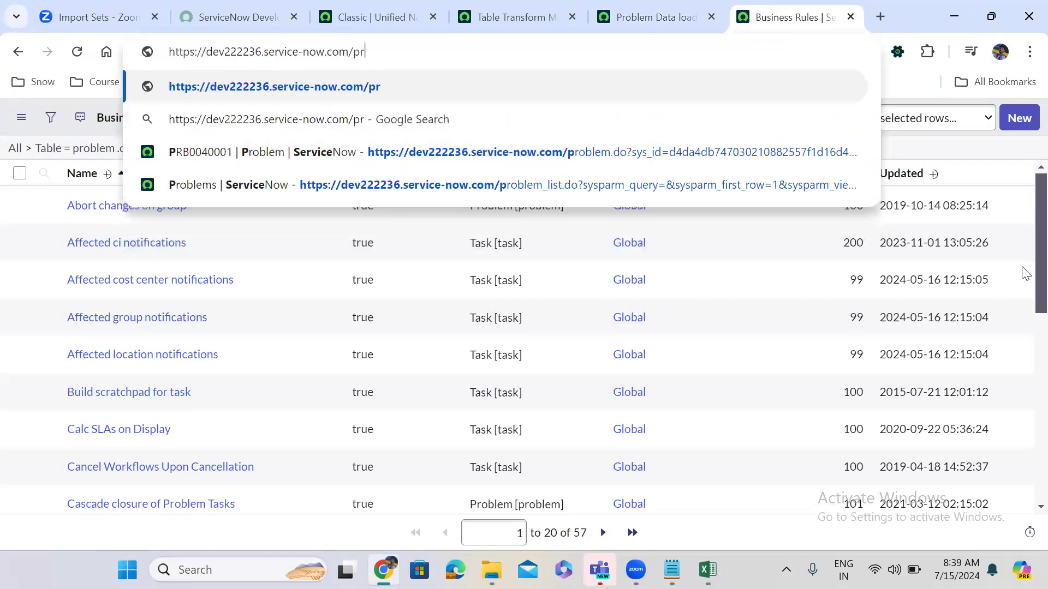
text(oblem)
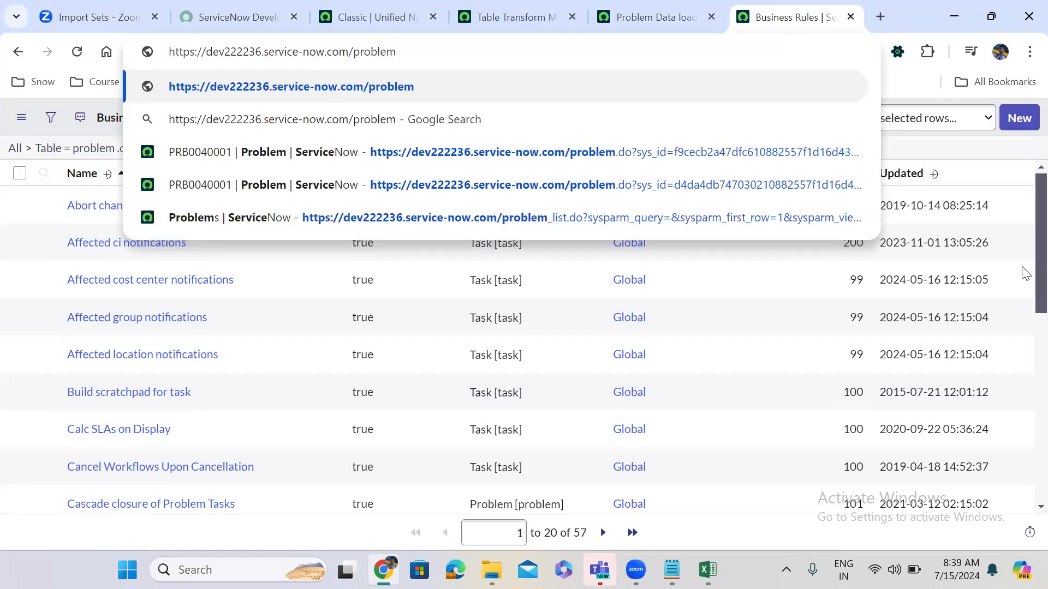
text(_list.do)
key(Return)
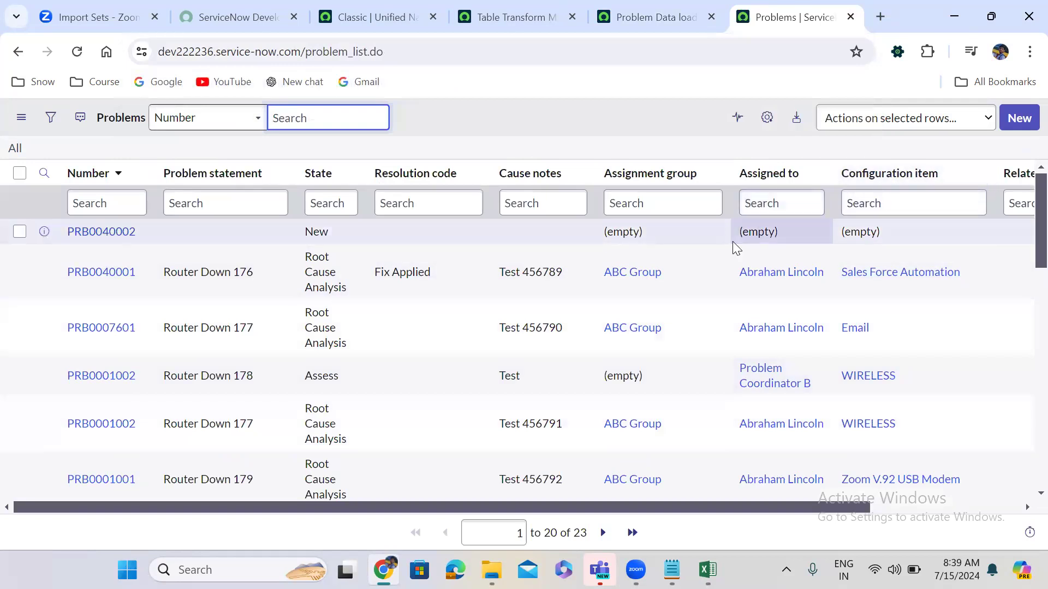
Scroll right to the Fix notes column and bring the Excel workbook forward.
scroll(973, 505, right, 1)
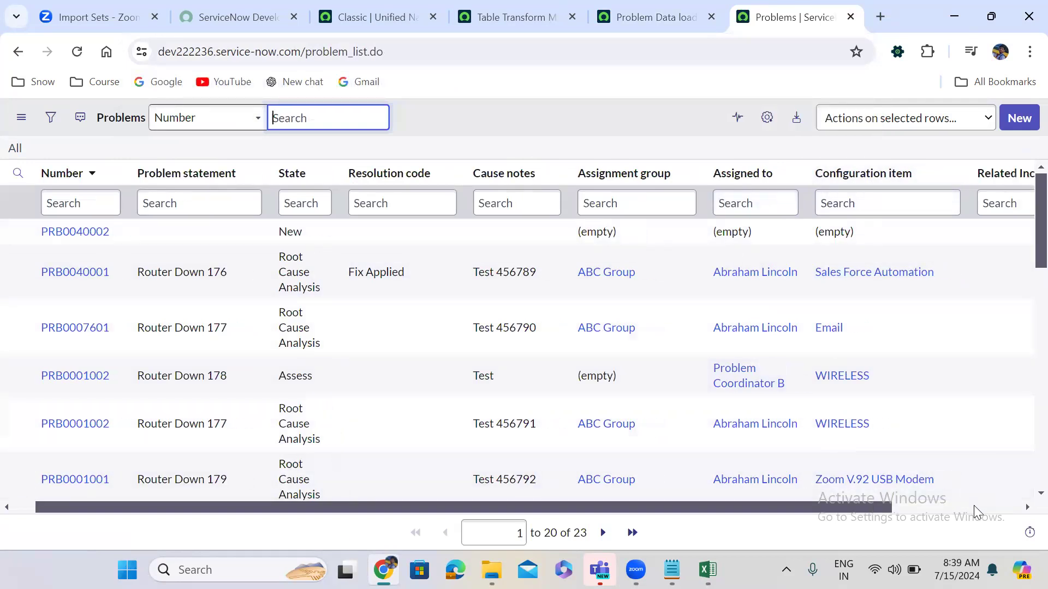
scroll(973, 505, right, 3)
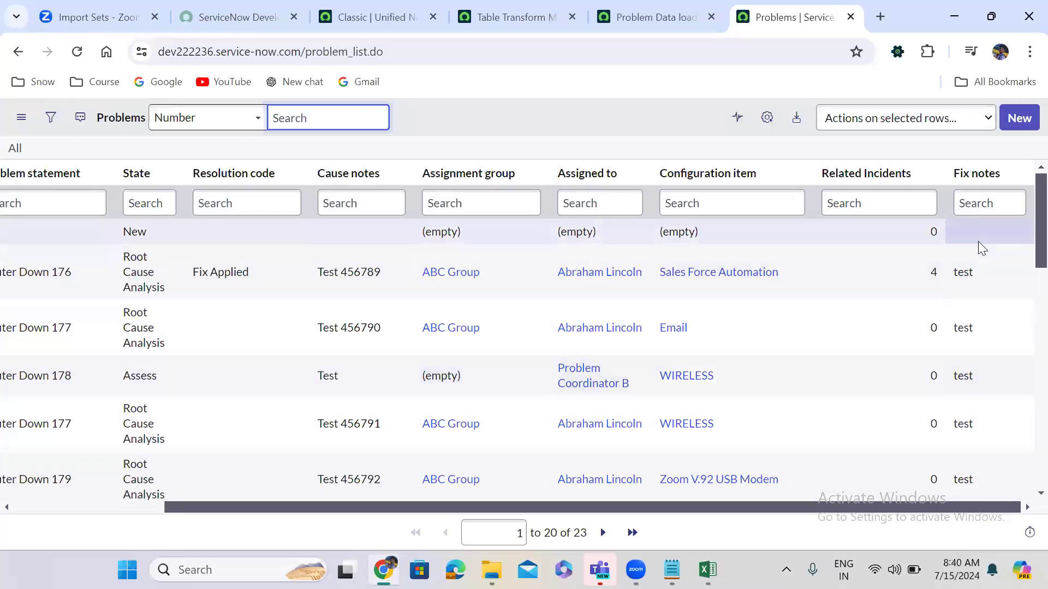
click(708, 569)
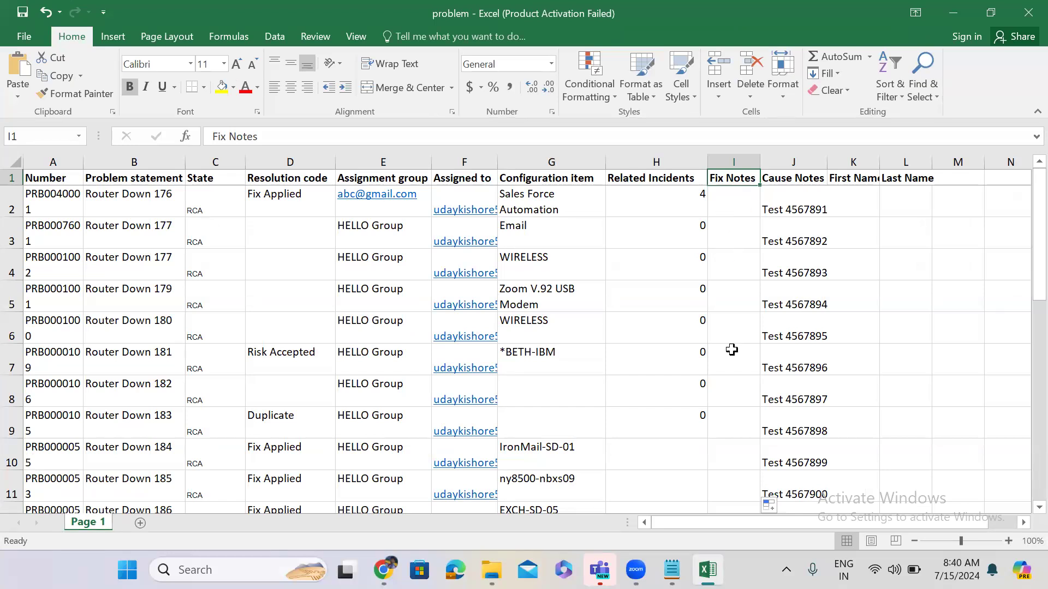
Compare the workbook's blank Fix Notes cell I2 with the Problems list, then minimise Excel.
click(948, 13)
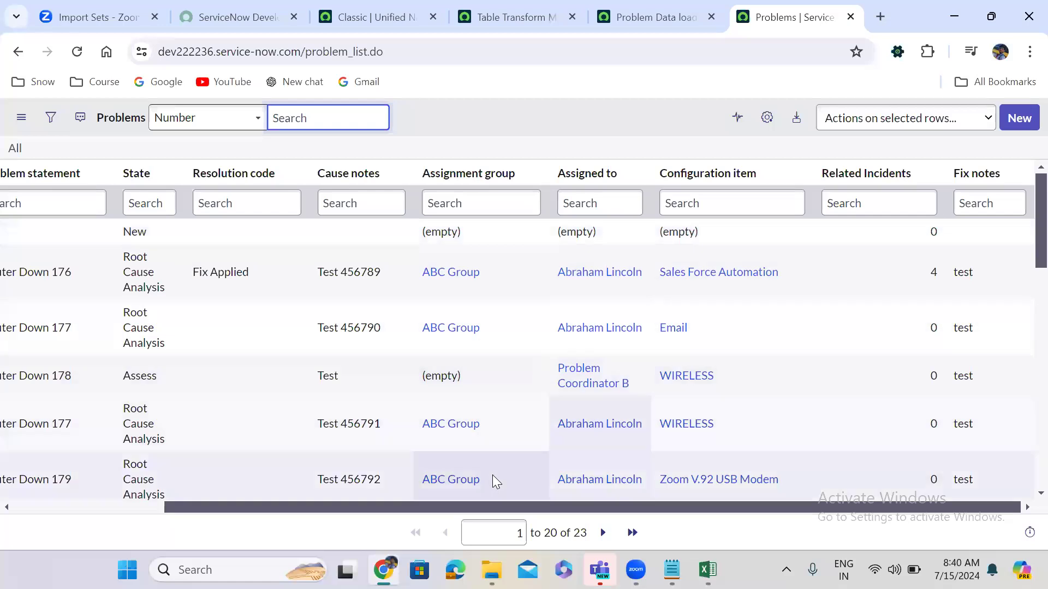
key(alt+Tab)
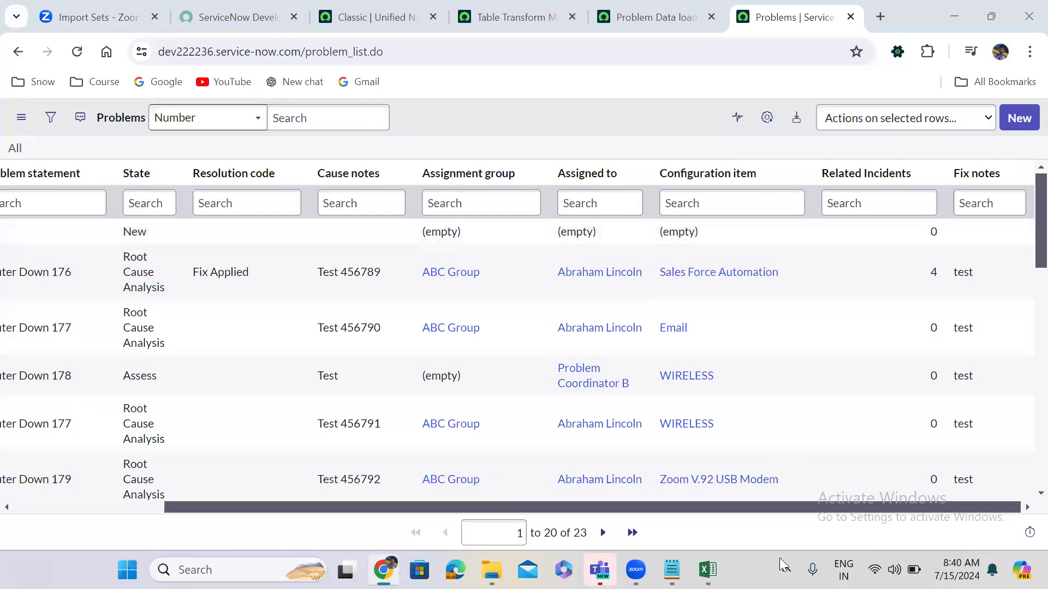
click(707, 570)
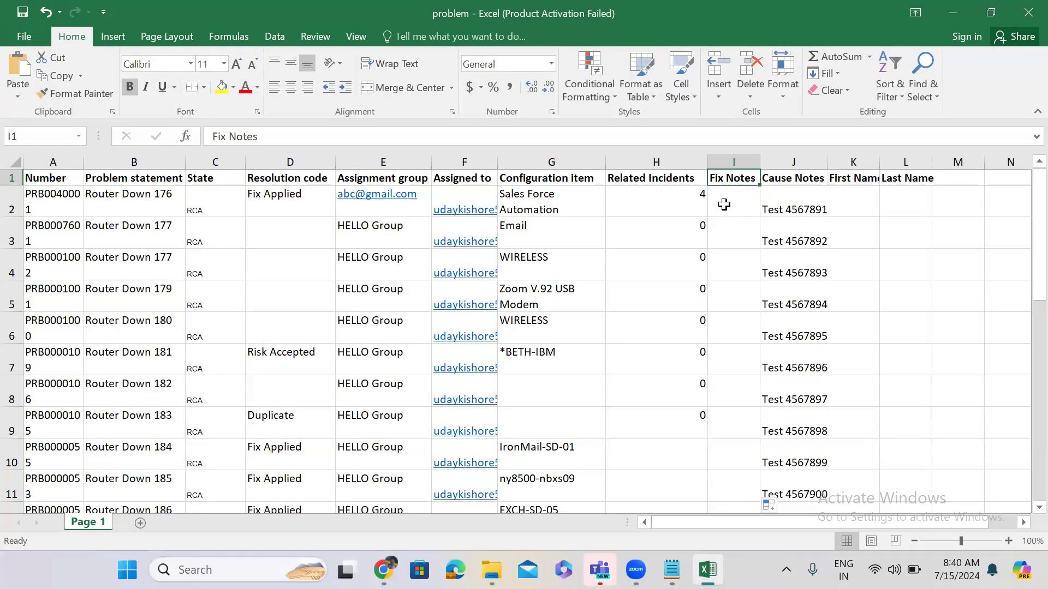
click(724, 204)
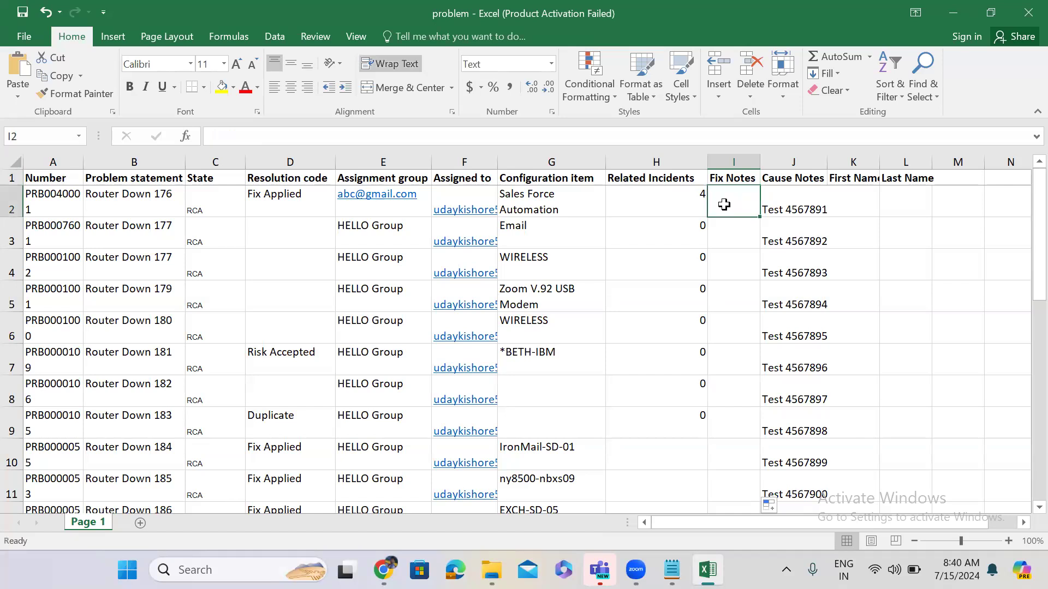
click(953, 11)
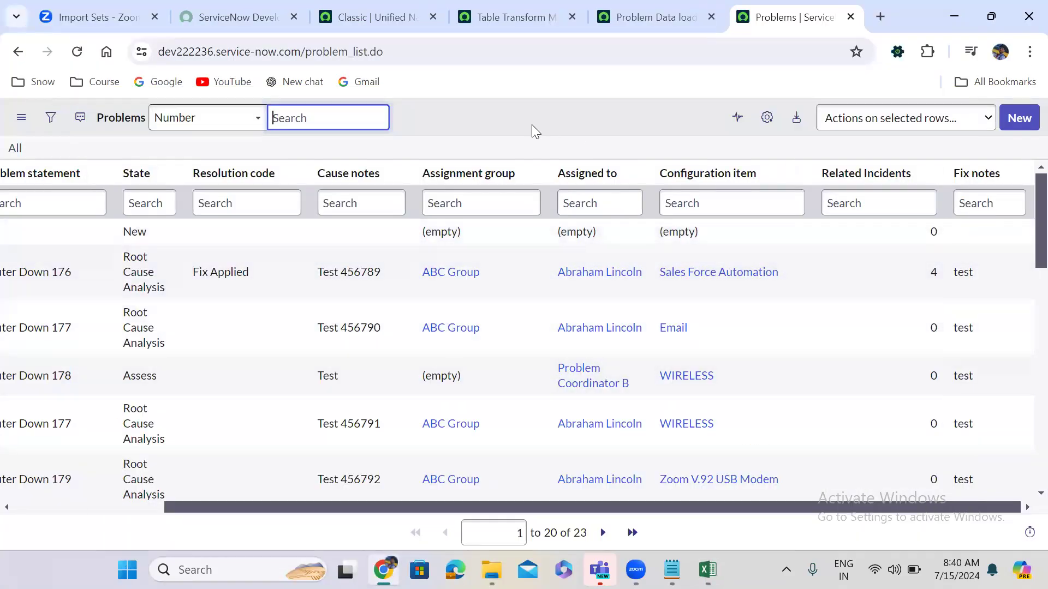
Untick Copy empty fields and reload the transform map, discarding the unsaved changes.
click(492, 11)
key(ctrl+Tab)
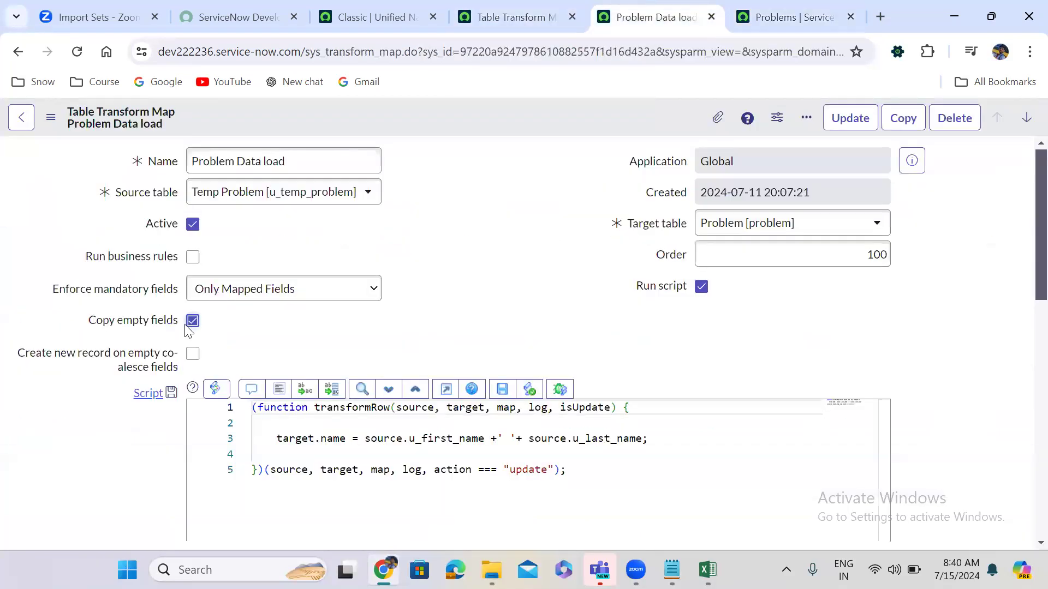
click(192, 322)
click(77, 51)
click(577, 160)
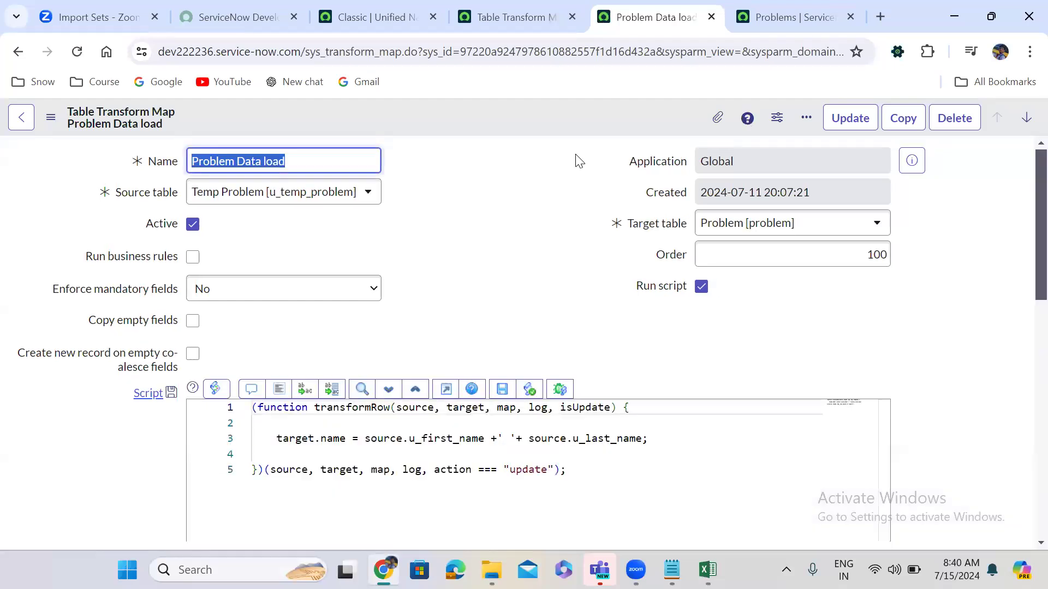
Go to the classic navigation page and open the All application navigator filter.
click(473, 274)
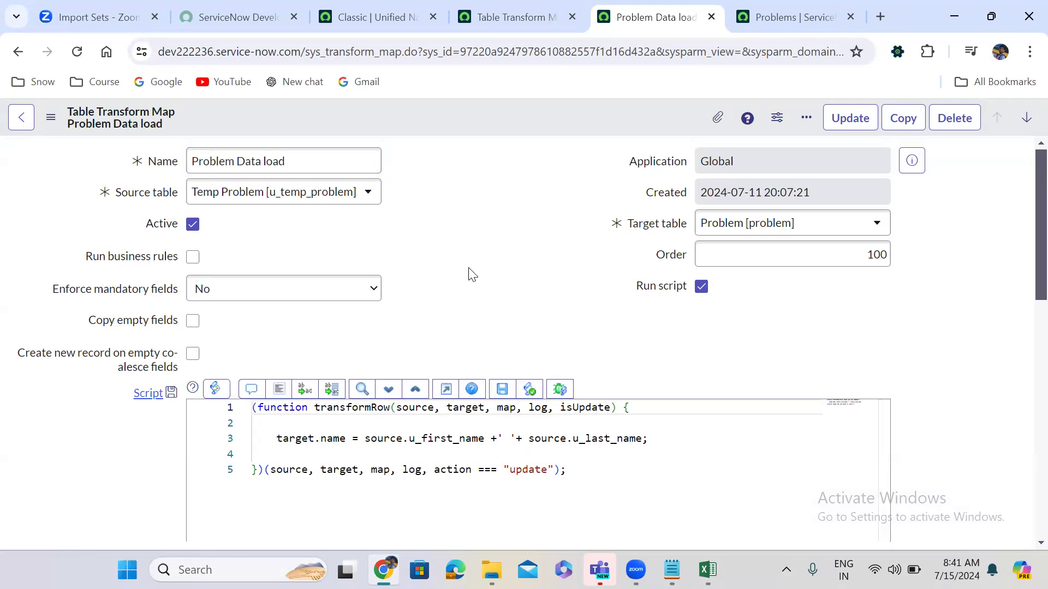
click(384, 9)
click(172, 133)
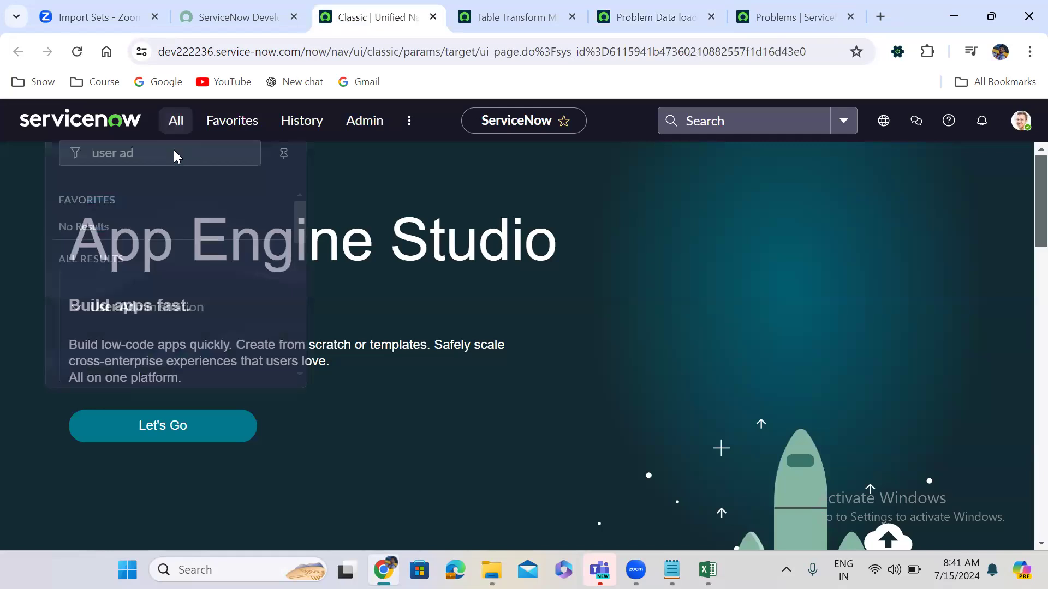
Attach problem.xlsx in Load Data and submit it to the Temp Problem import set table.
text(load data)
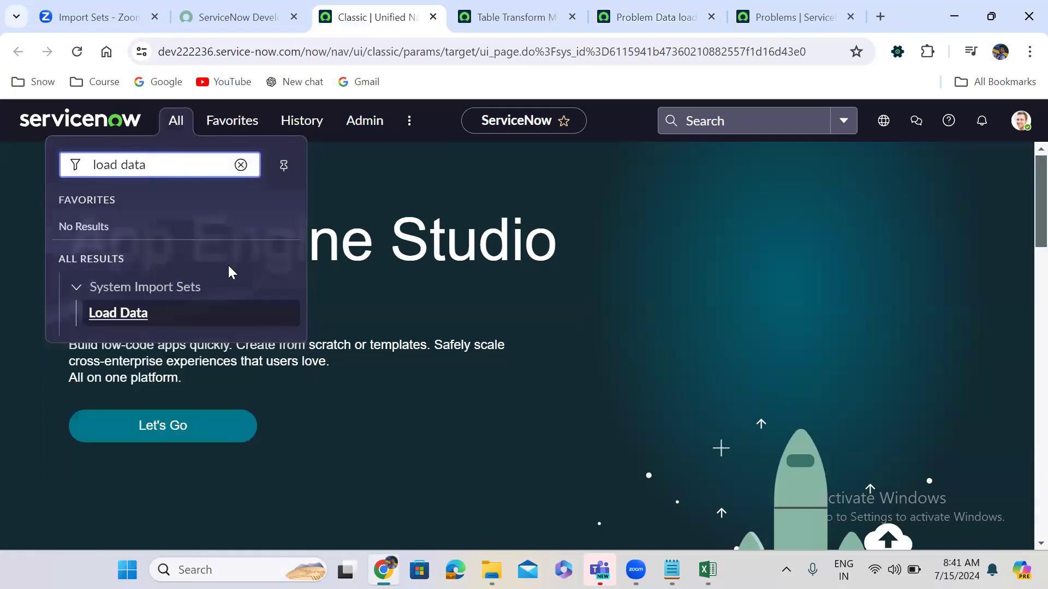
click(125, 314)
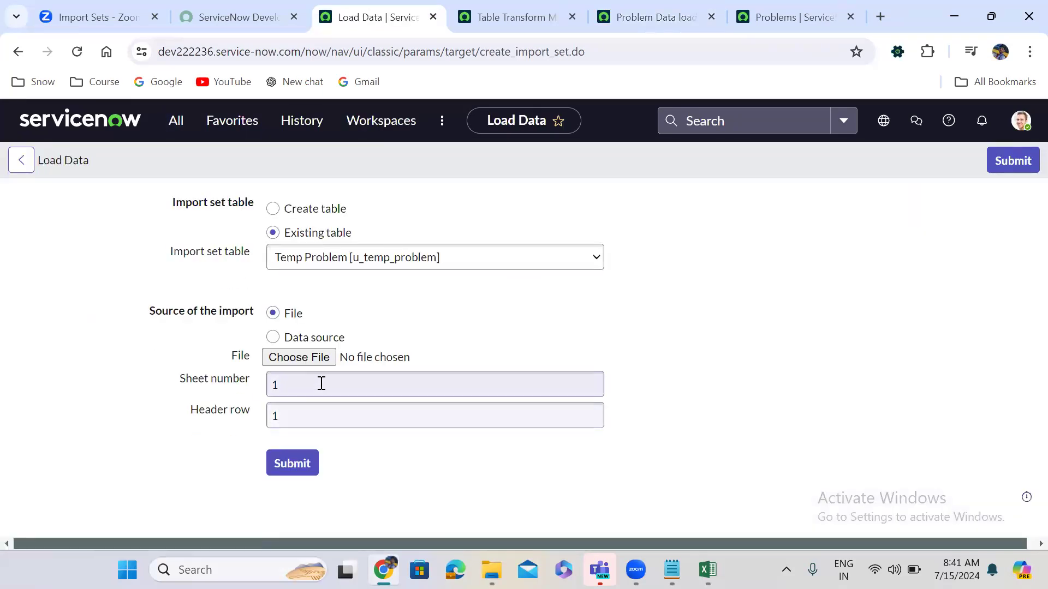
click(316, 363)
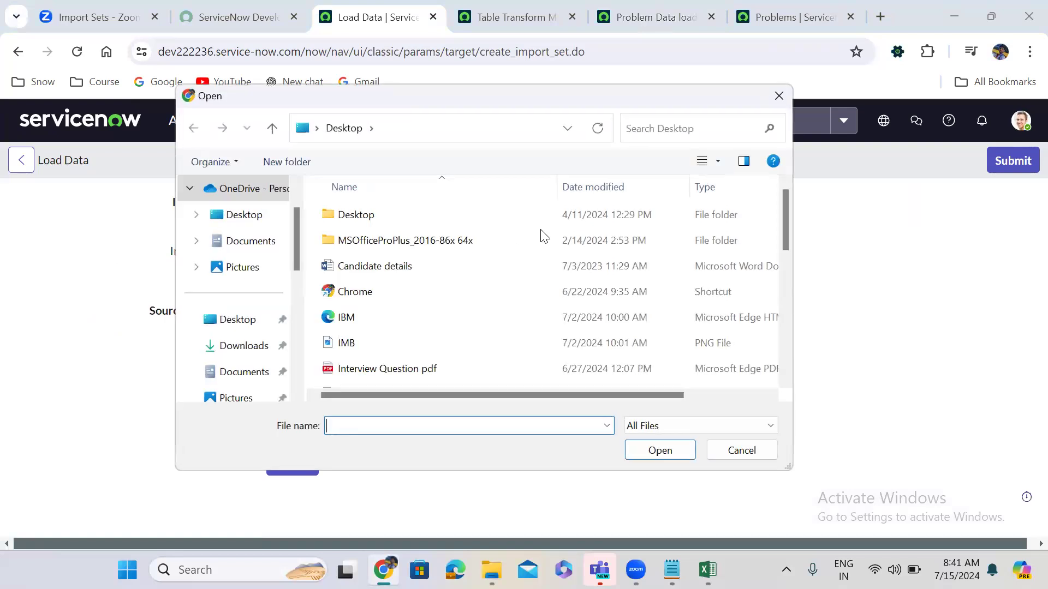
drag(785, 232, 784, 285)
click(407, 283)
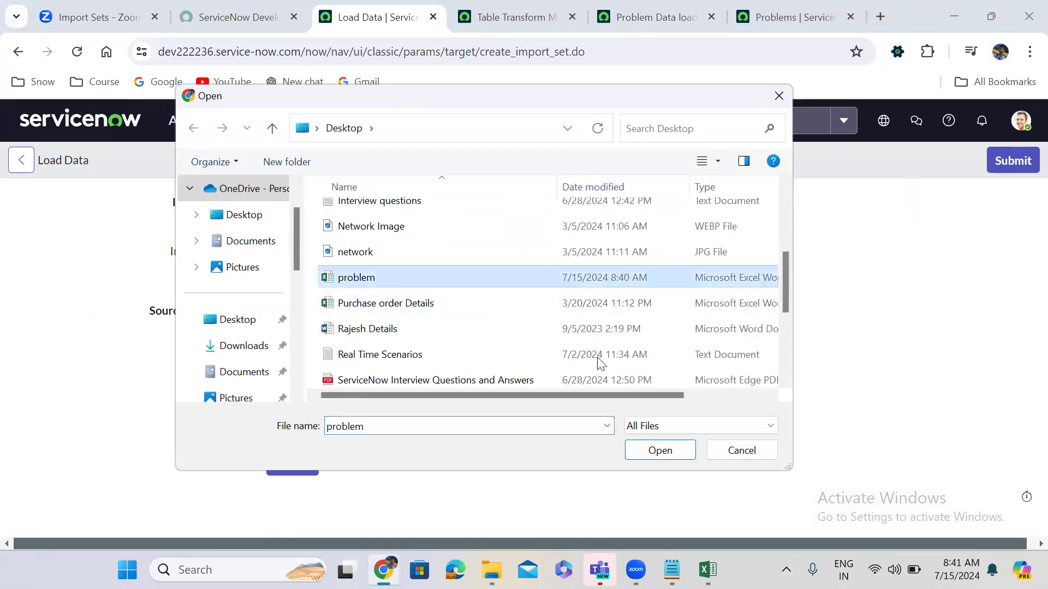
click(675, 452)
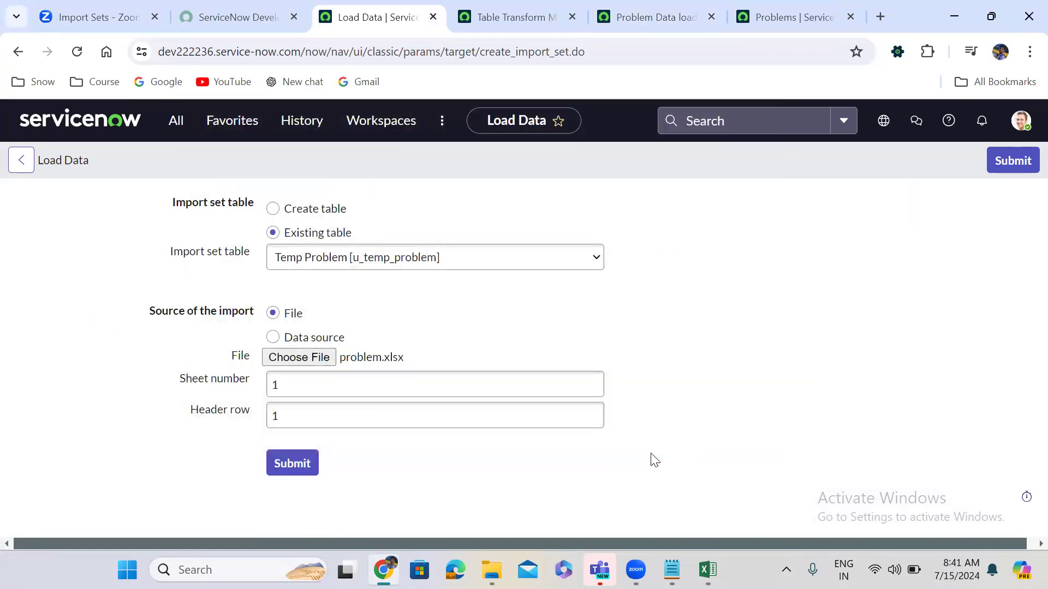
click(293, 462)
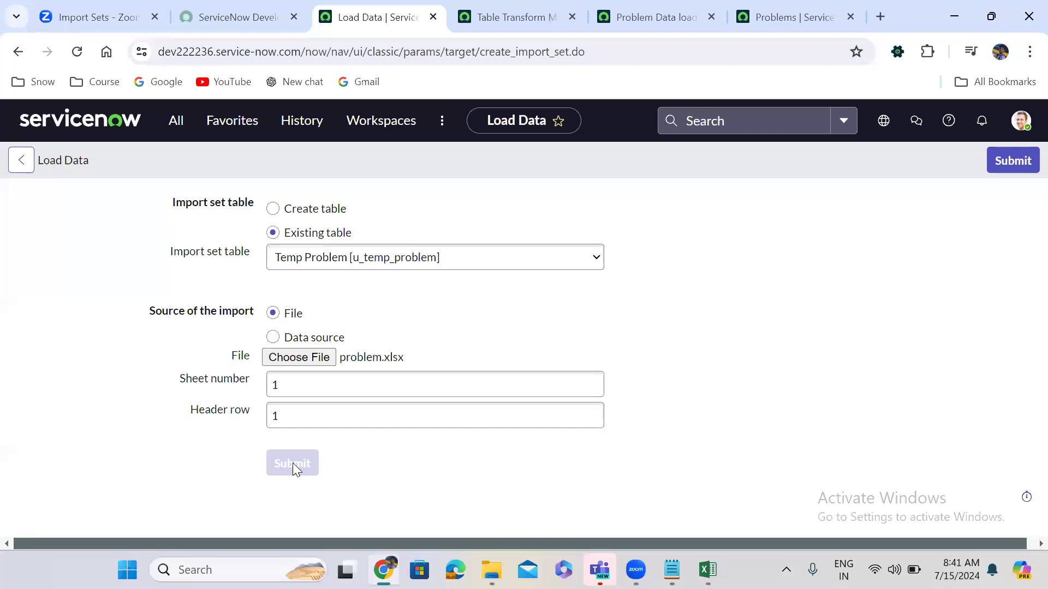
Run the Problem Data load transform on ISET0010025, check the full Problems list, then view its transform history.
click(44, 415)
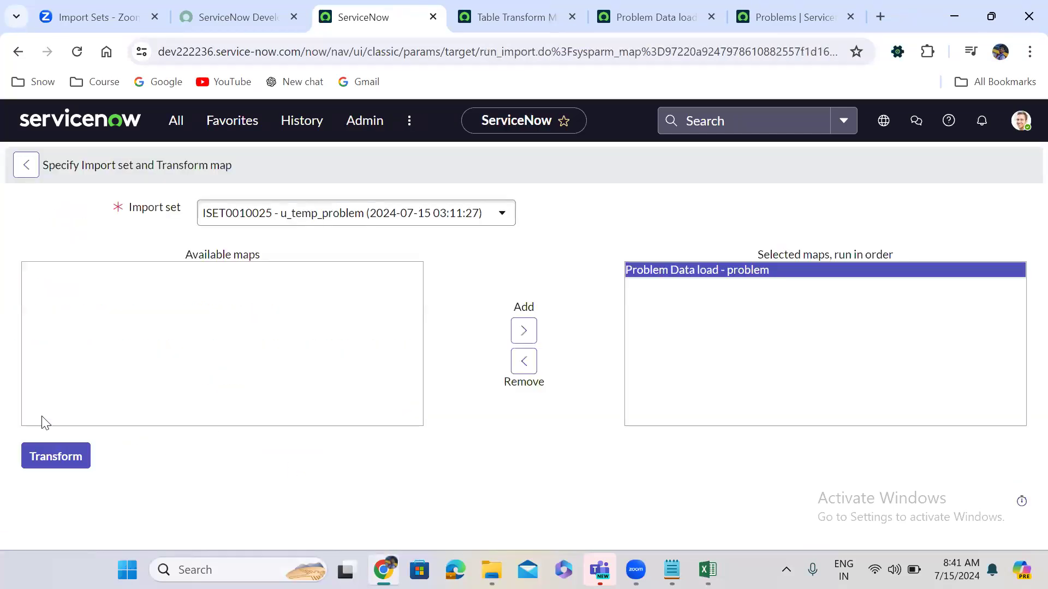
click(63, 455)
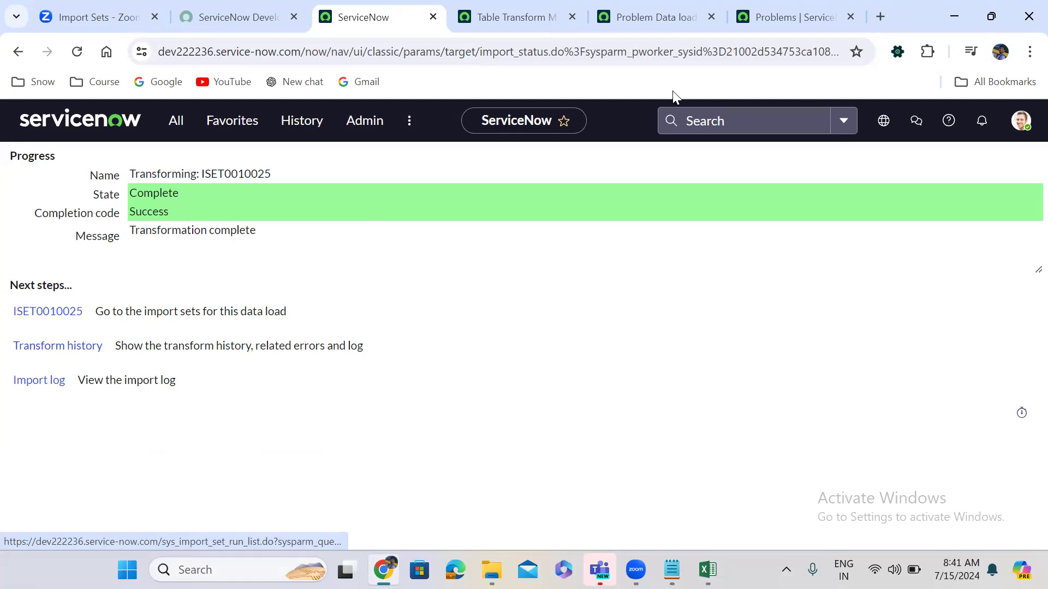
click(775, 17)
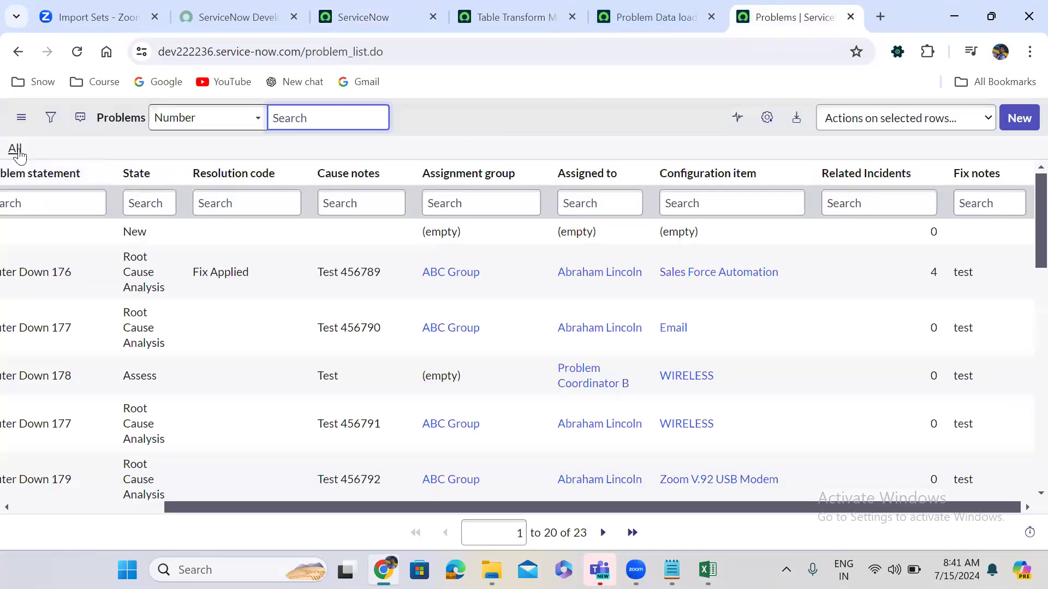
click(15, 149)
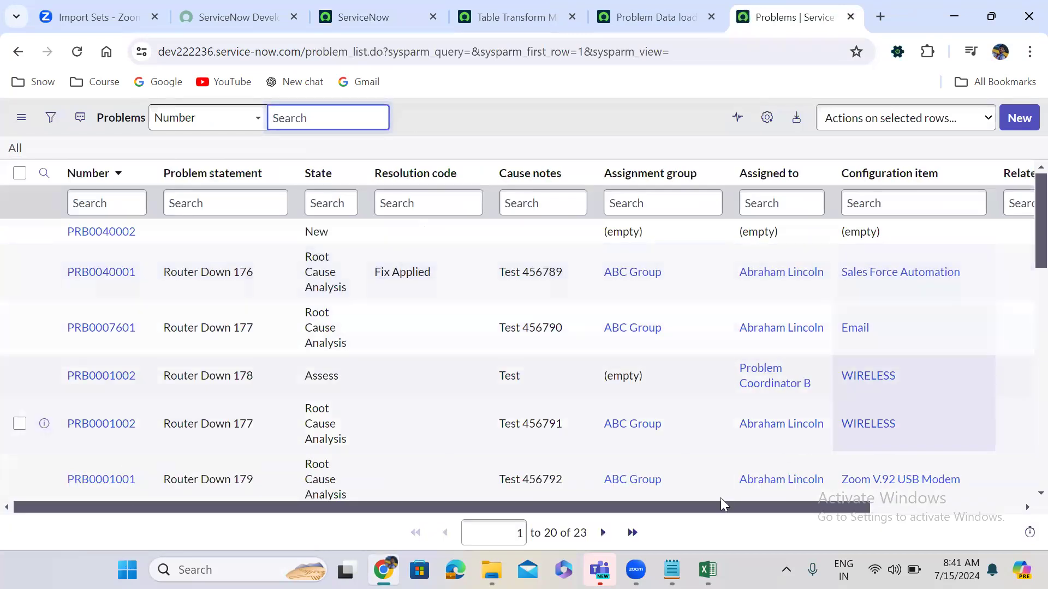
drag(731, 508, 949, 497)
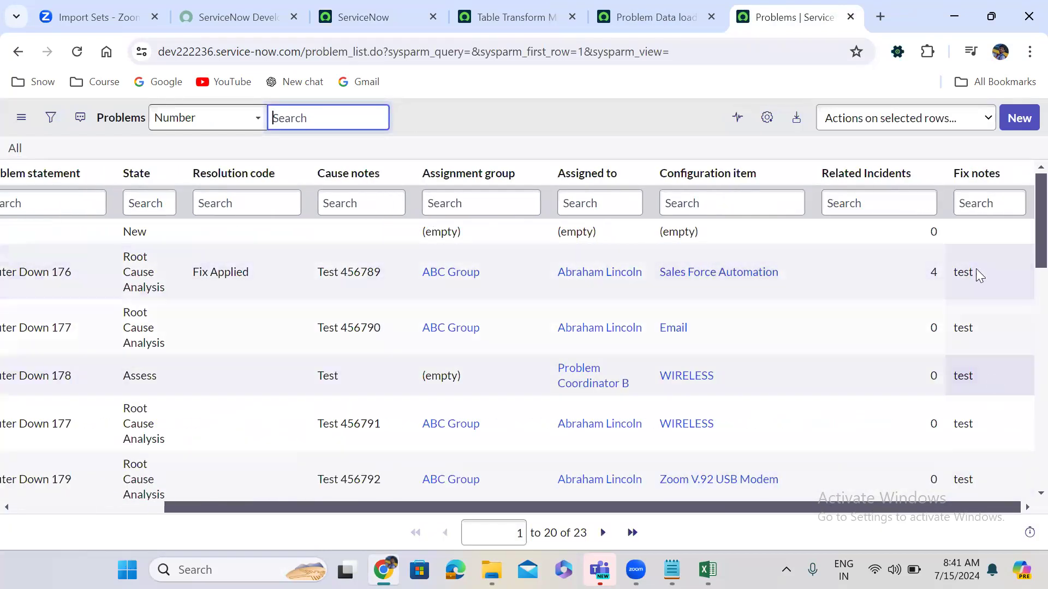
click(406, 7)
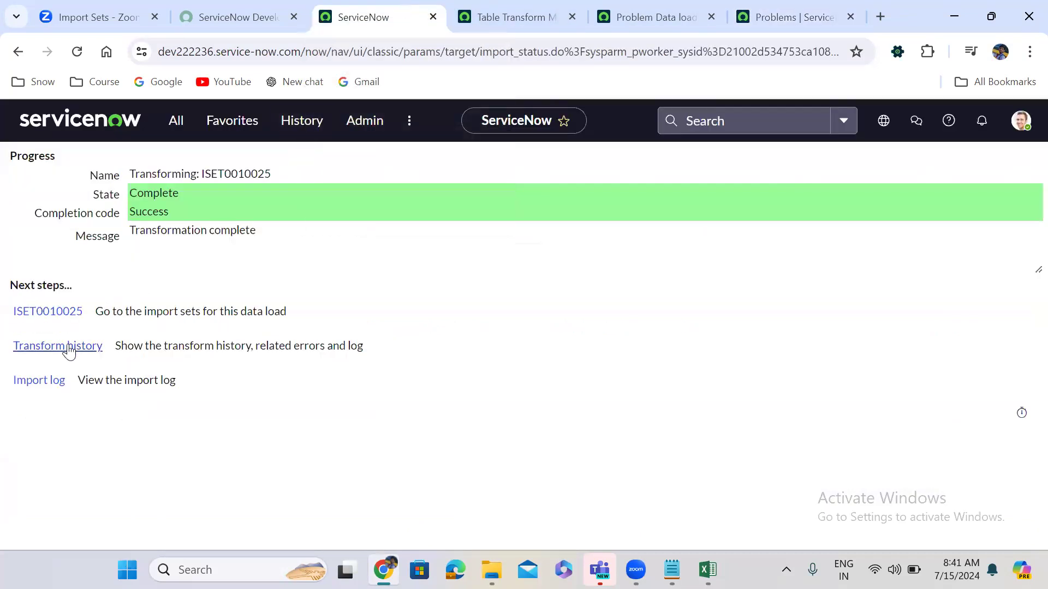
click(69, 350)
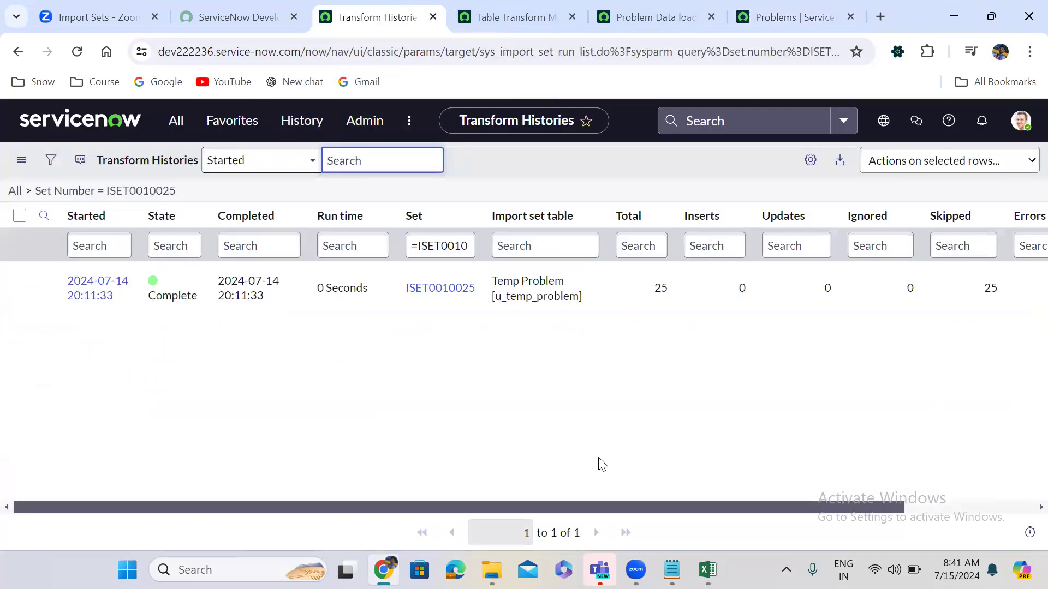
scroll(922, 470, right, 3)
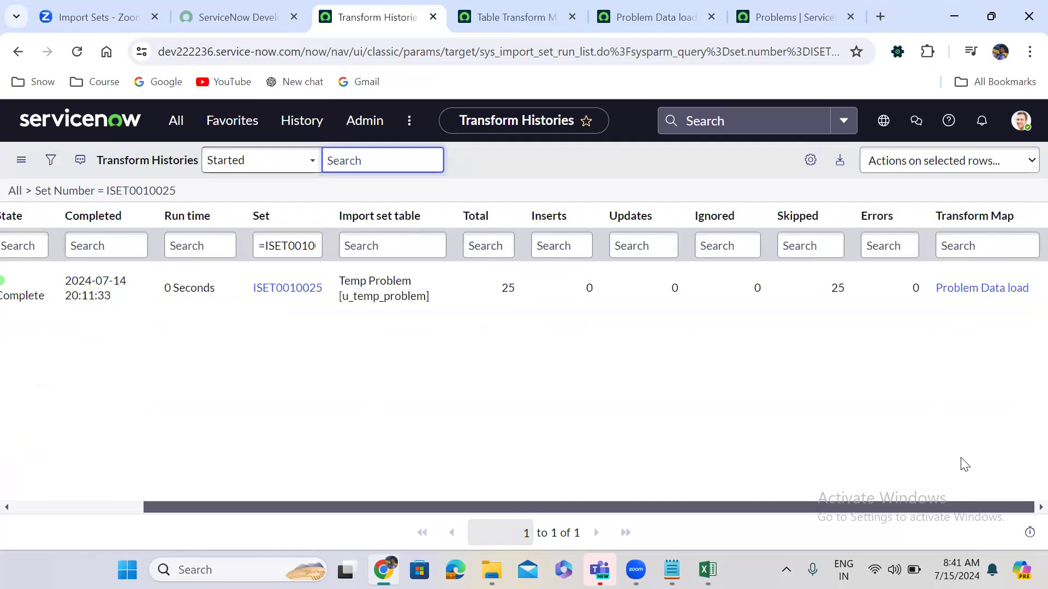
click(680, 7)
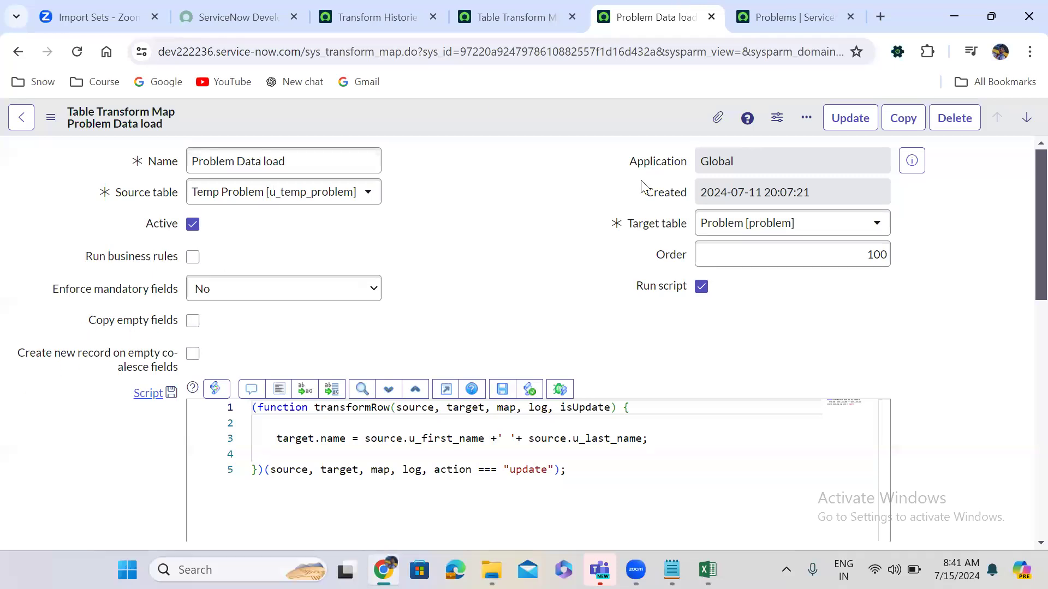
click(823, 13)
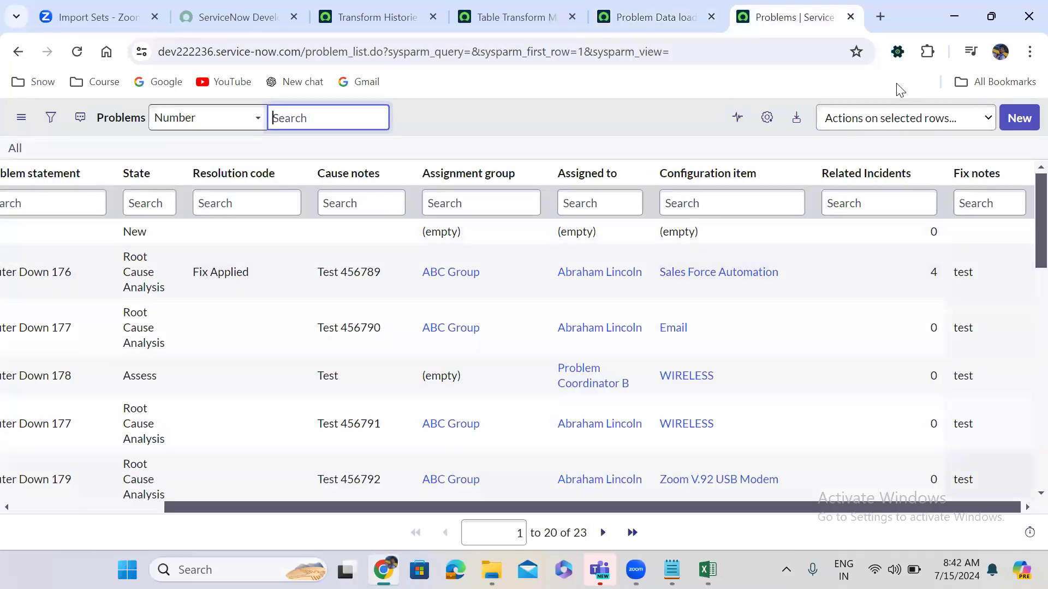
click(671, 16)
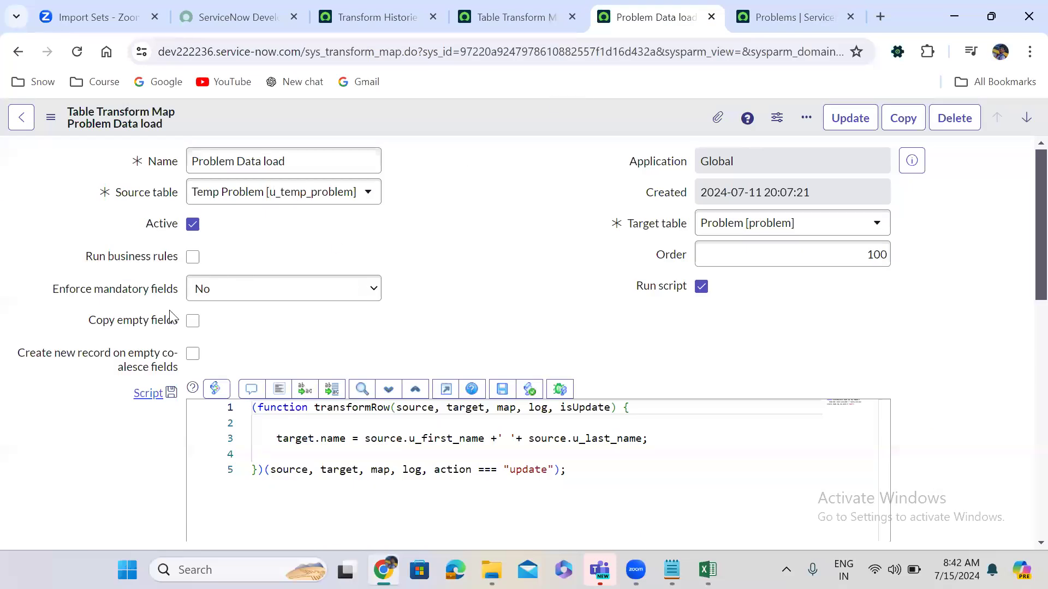
Tick Copy empty fields on the Problem Data load transform map and save it.
click(193, 321)
right_click(470, 113)
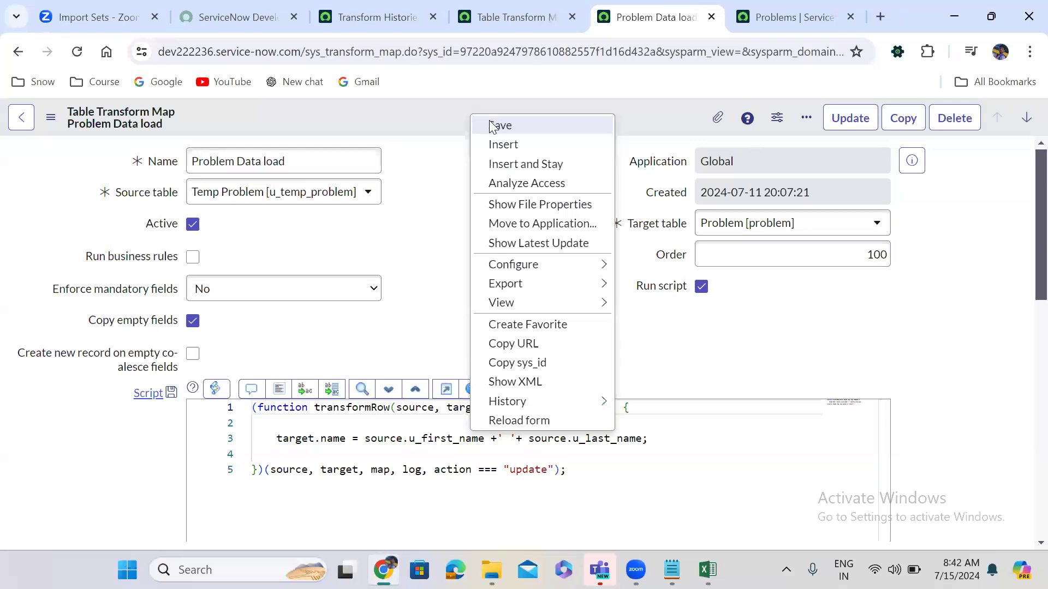
click(489, 125)
Minimize the problem workbook and bring the Problems list back to front.
key(alt+Tab)
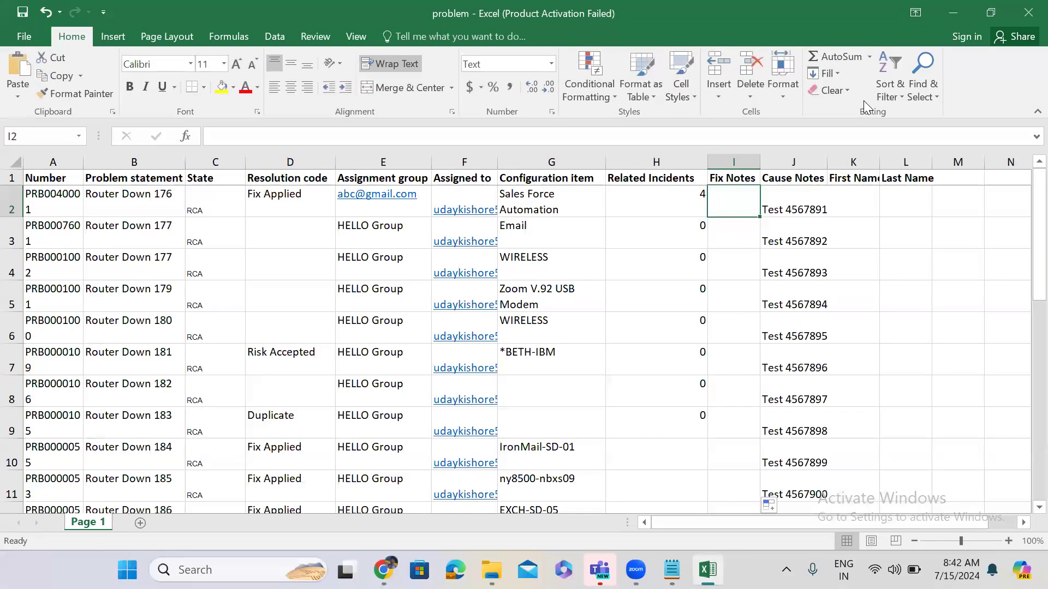
click(963, 12)
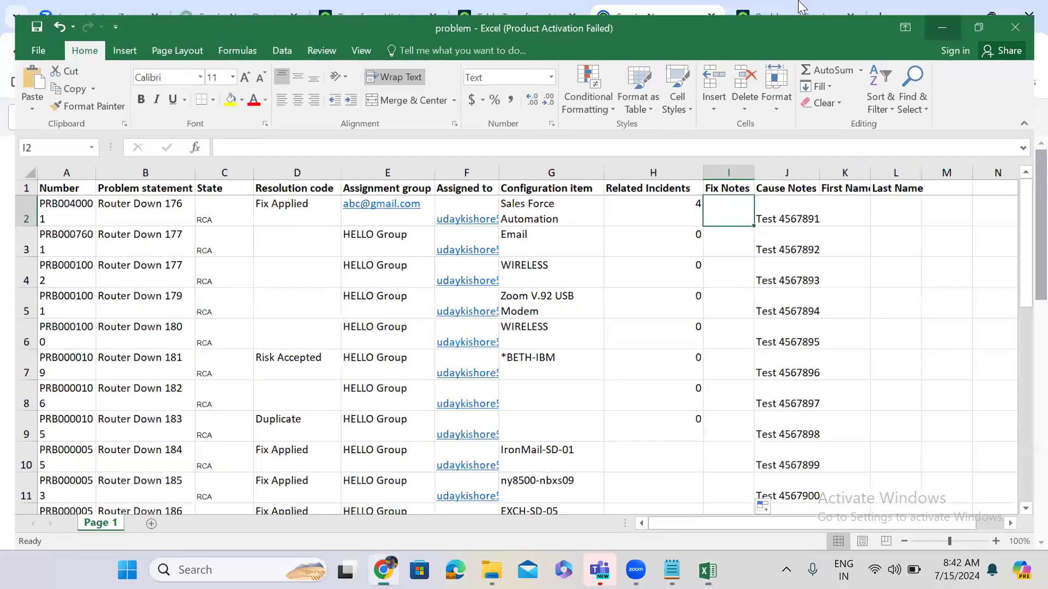
key(ctrl+Tab)
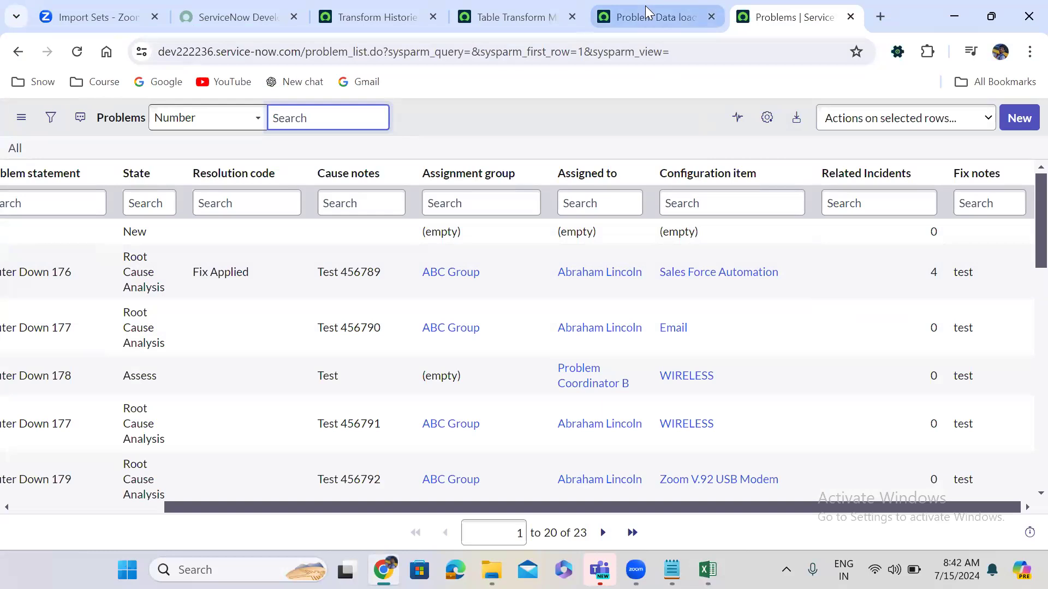
Go back to the Problem Data load transform map form, with Copy empty fields still ticked.
key(ctrl+shift+Tab)
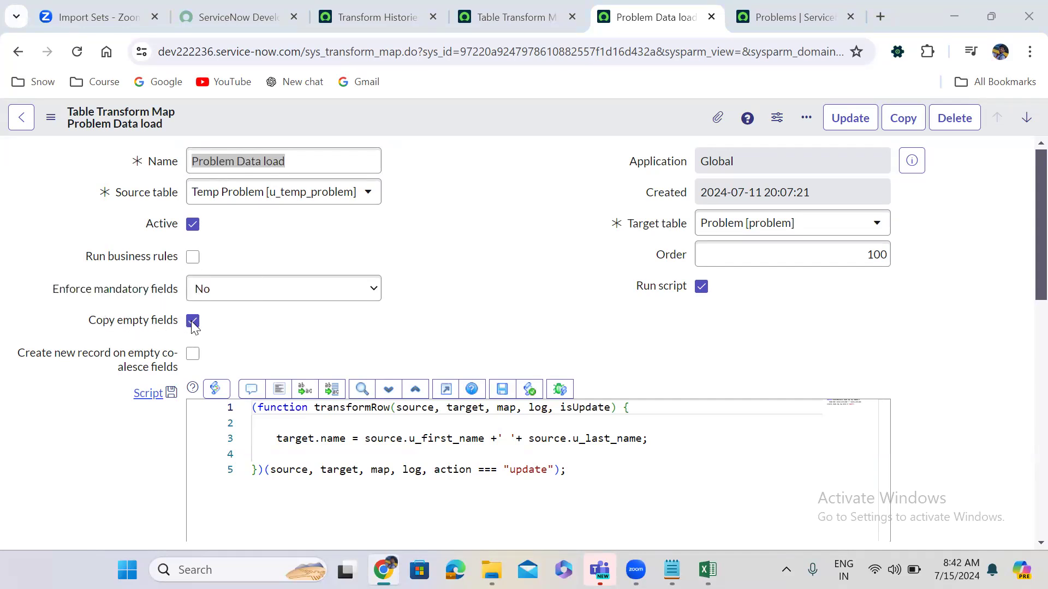
Save the transform map again and open the Transform Histories list.
right_click(451, 126)
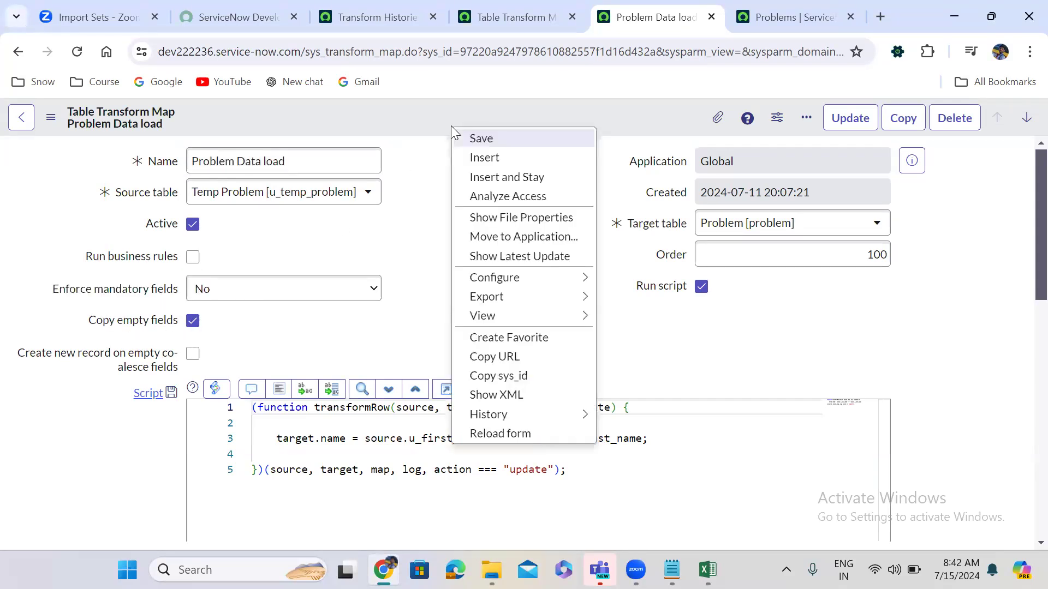
click(480, 138)
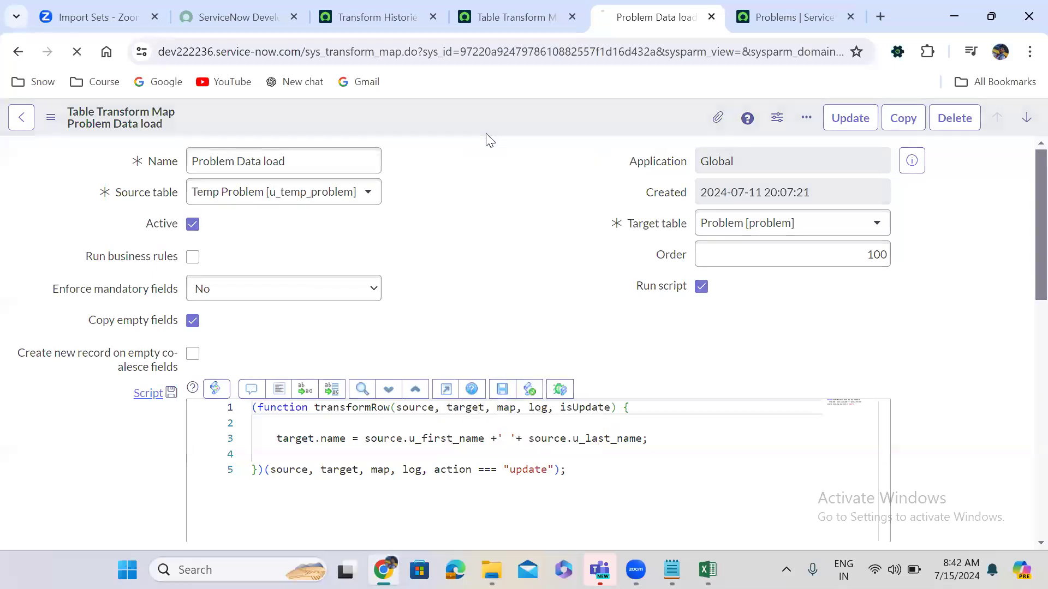
click(386, 16)
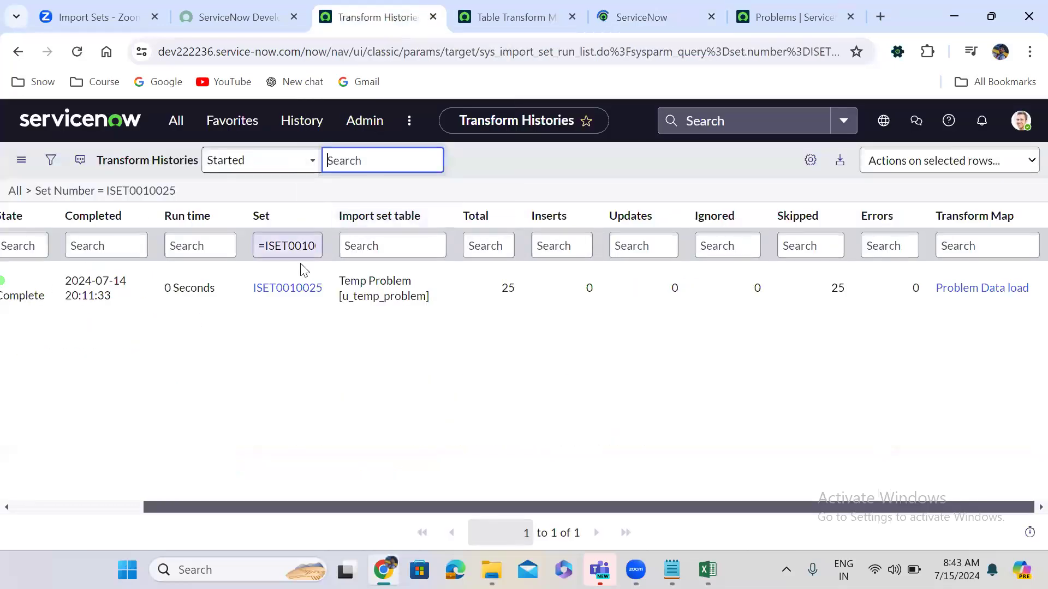
Review ISET0010025's 25 import set rows, all skipped with task.assignment_group reference errors.
click(286, 289)
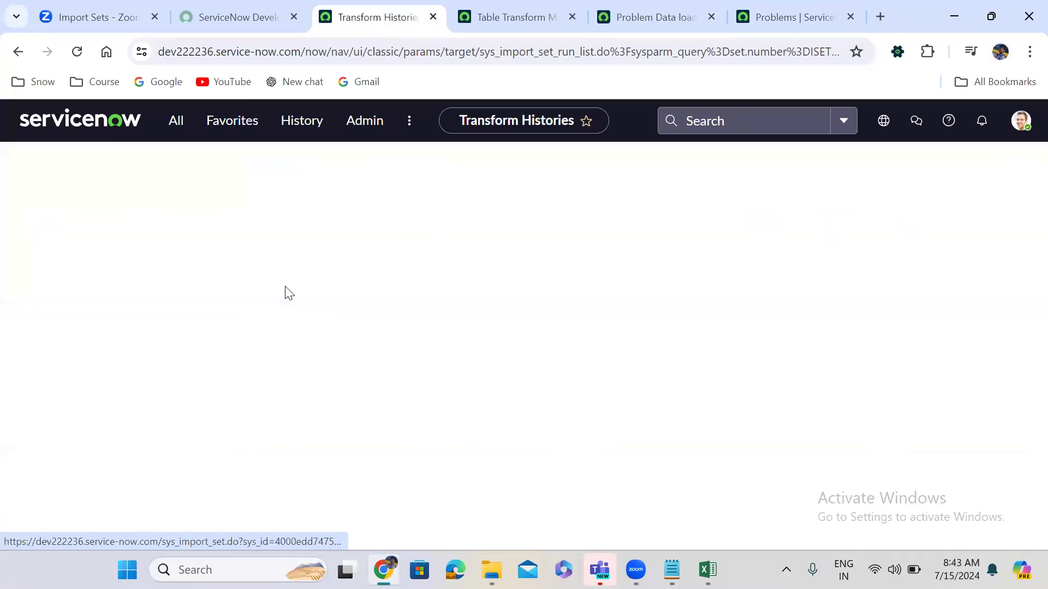
click(213, 511)
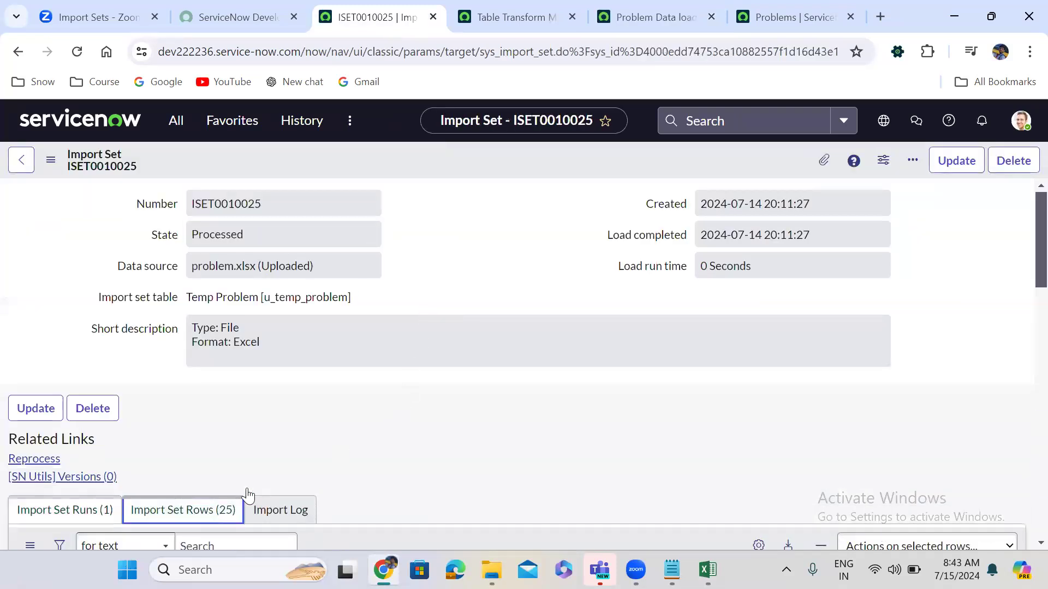
scroll(484, 384, down, 1)
scroll(484, 390, down, 6)
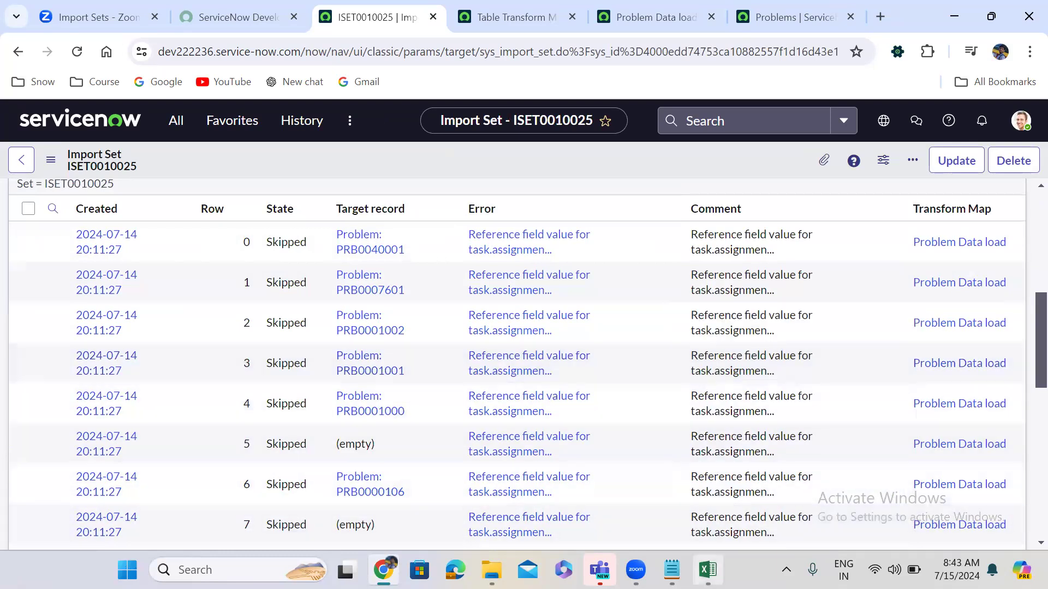
click(708, 569)
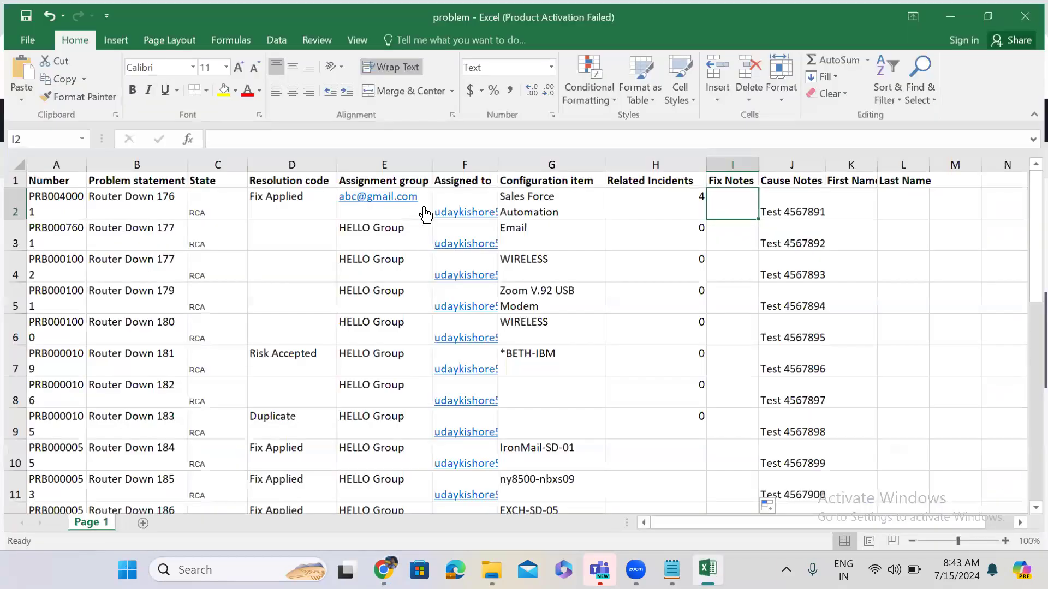
Clear the 'HELLO Group' Assignment group values in cells E2 to E26.
click(425, 210)
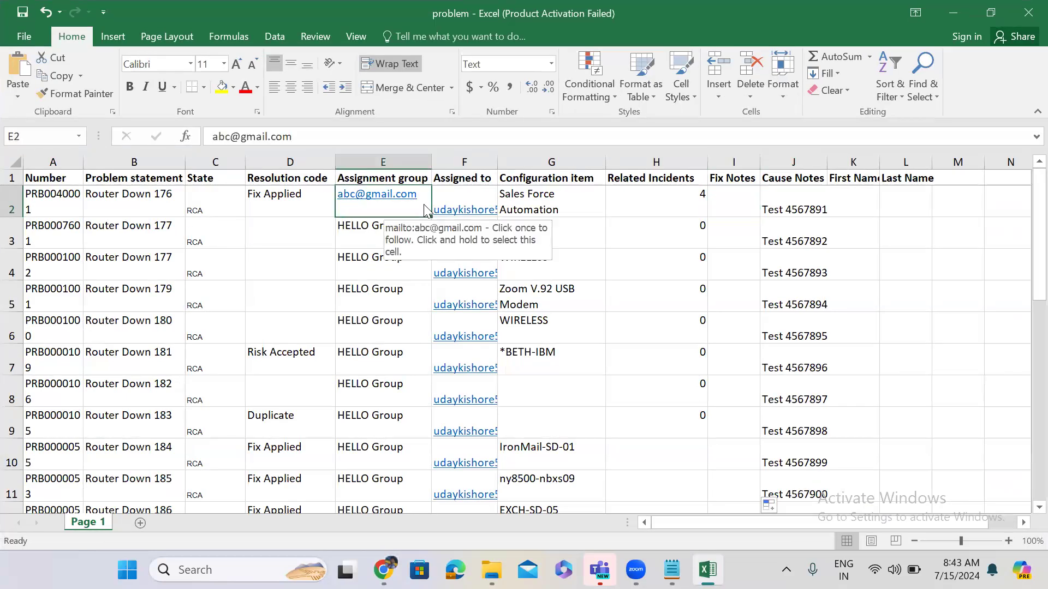
click(424, 205)
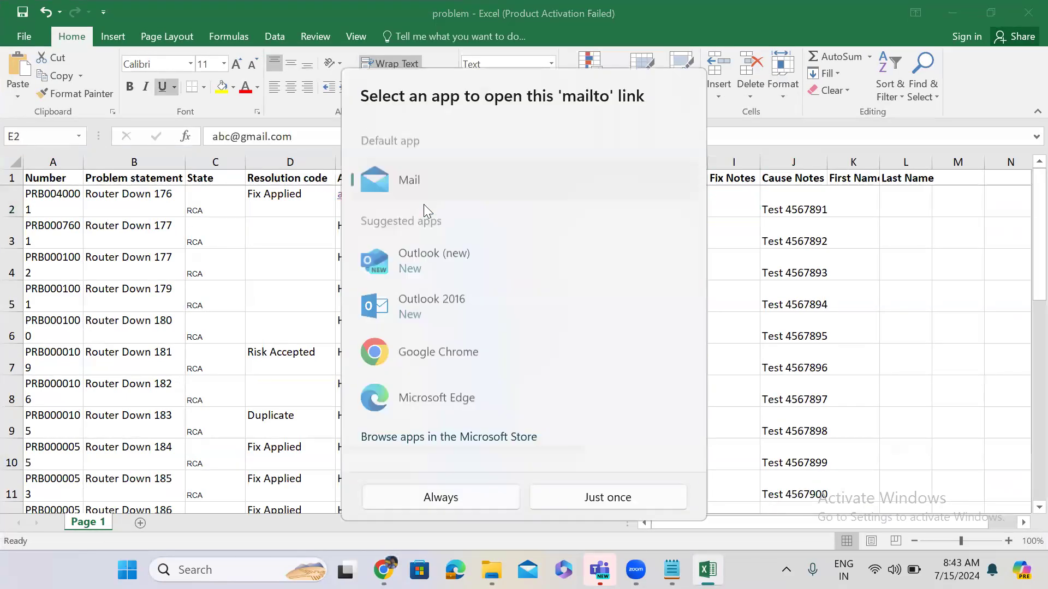
click(769, 212)
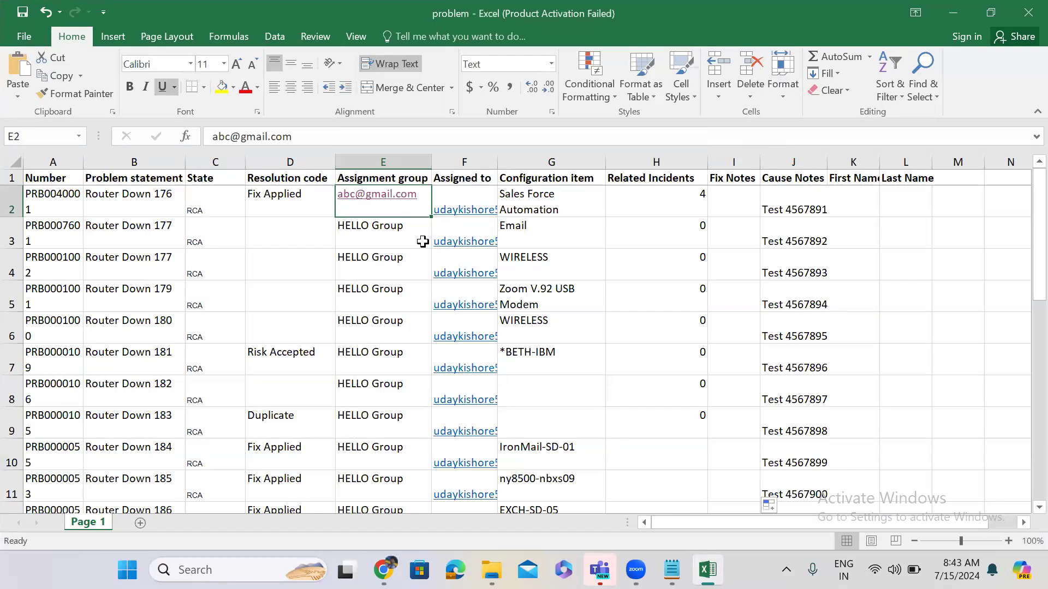
key(shift+Down)
key(shift+Down)
key(shift+Down)
key(shift+Down)
key(shift+Down)
key(shift+Down)
key(shift+Down)
key(shift+Down)
key(shift+Down)
key(shift+Down)
key(shift+Down)
key(shift+Down)
key(shift+Down)
key(shift+Down)
key(shift+Down)
key(shift+Down)
key(shift+Down)
key(shift+Down)
key(shift+Down)
key(shift+Down)
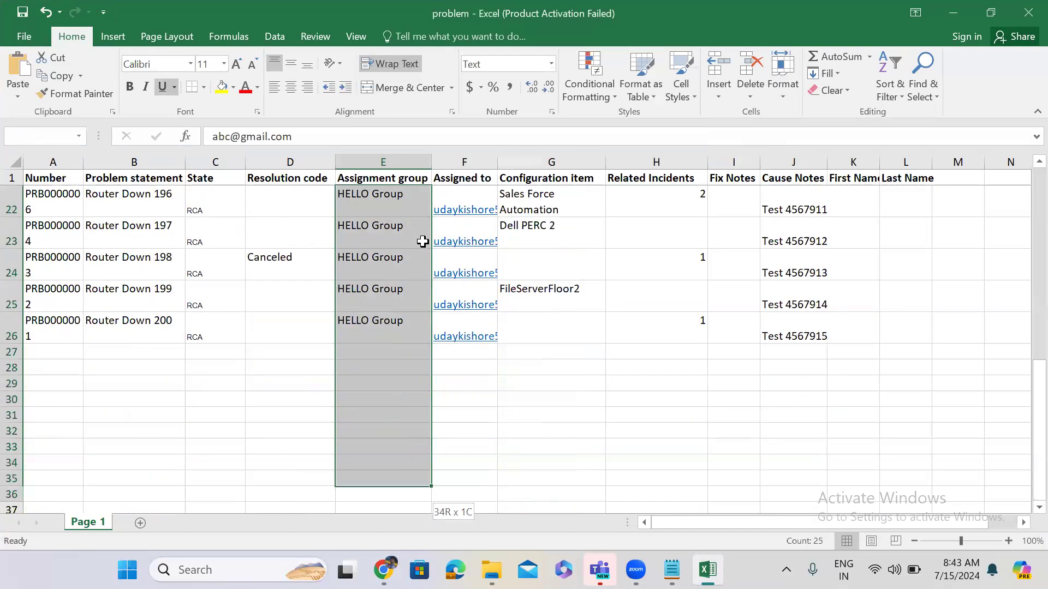
key(shift+Down)
key(shift+Down)
key(shift+Up)
key(shift+Up)
key(shift+Up)
key(shift+Up)
key(shift+Up)
key(shift+Up)
key(shift+Up)
key(shift+Up)
key(shift+Up)
key(shift+Up)
key(shift+Up)
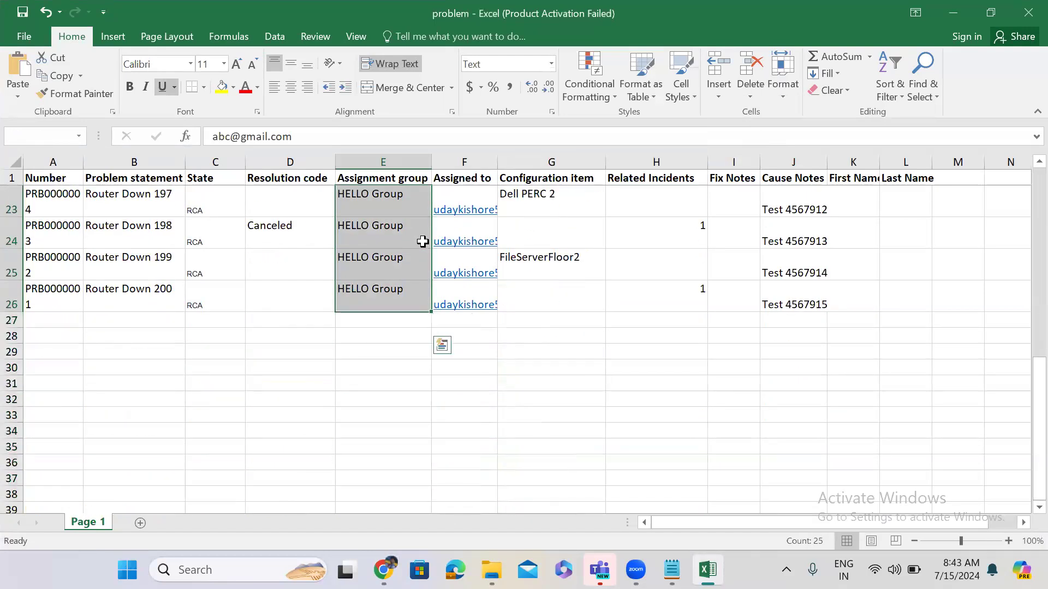
key(Delete)
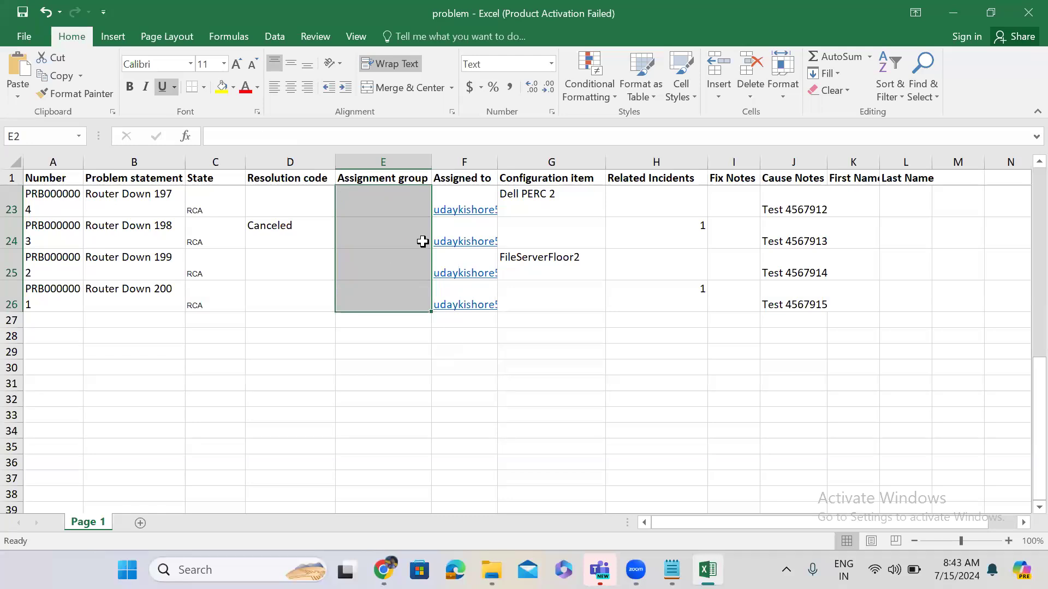
Minimize Excel and open ServiceNow's Load Data page from the All menu.
click(952, 16)
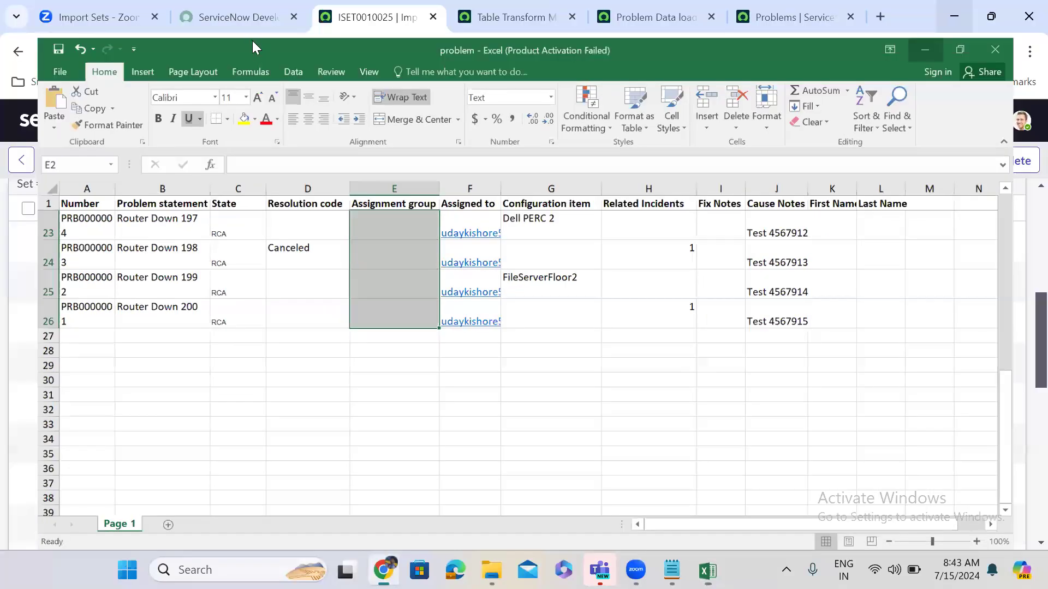
click(215, 102)
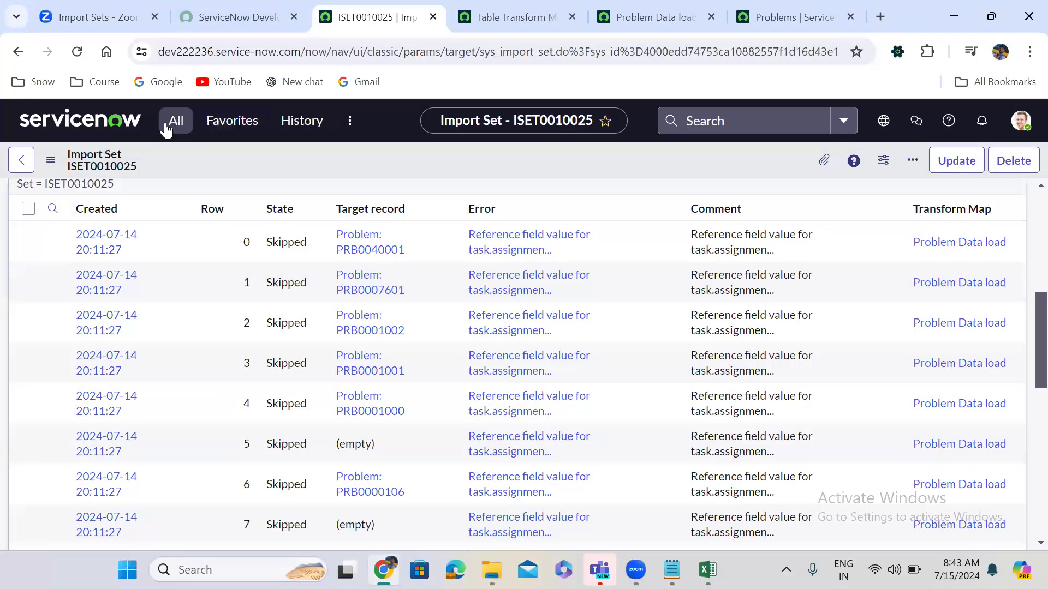
click(166, 127)
click(124, 321)
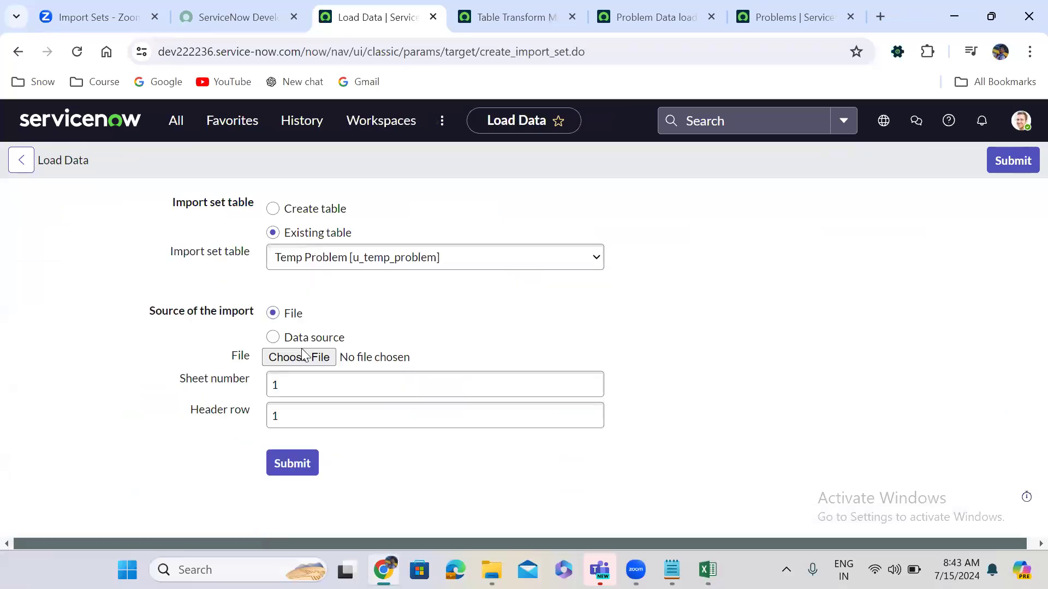
Choose problem.xlsx as the file and submit the import into Temp Problem.
click(308, 358)
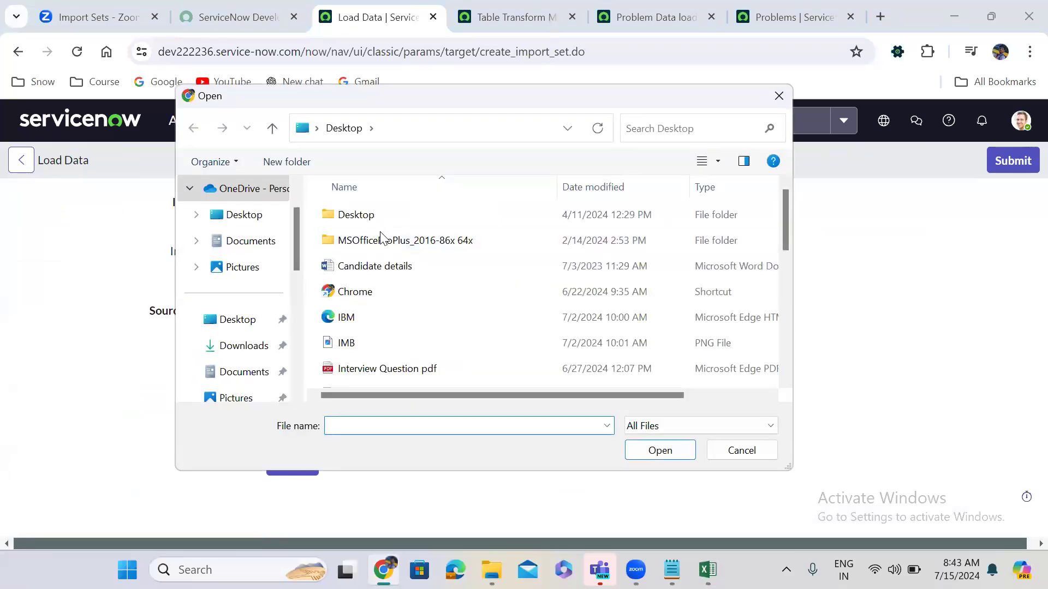
click(787, 311)
click(401, 288)
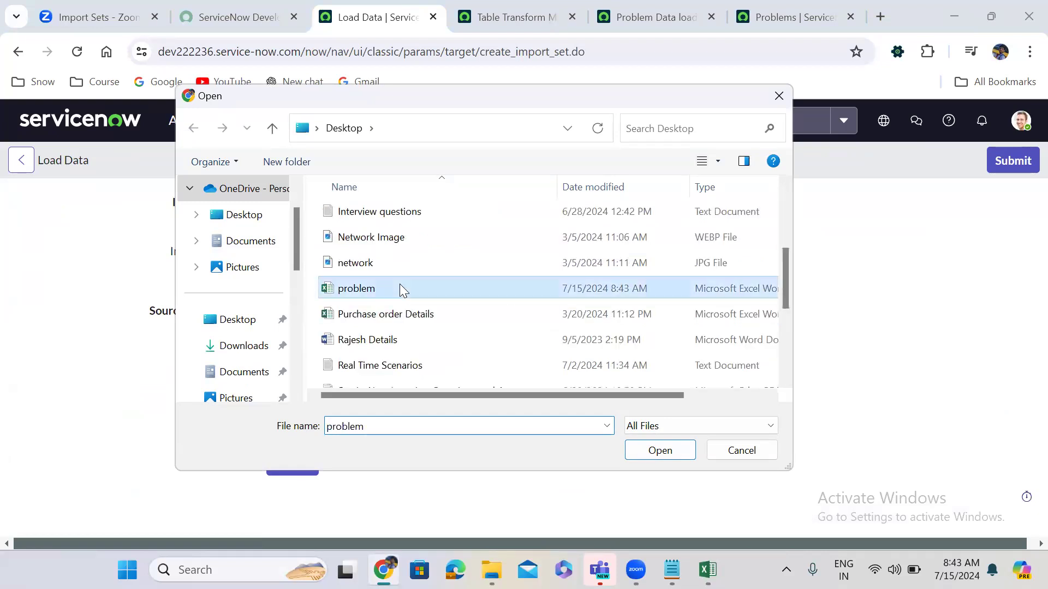
click(672, 457)
click(307, 465)
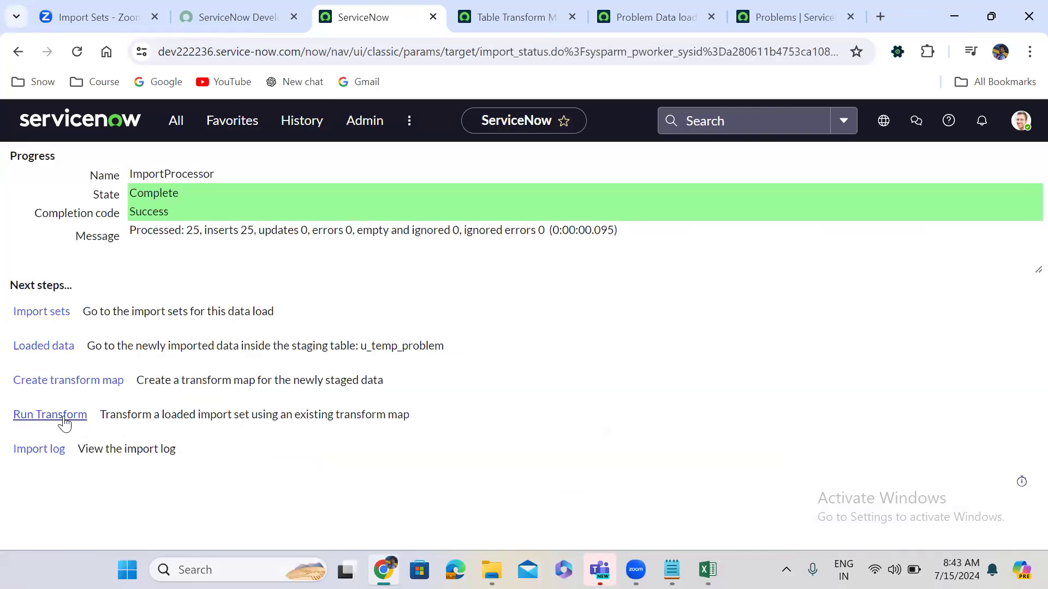
Run the transform on import set ISET0010026 and view its transform history.
click(48, 418)
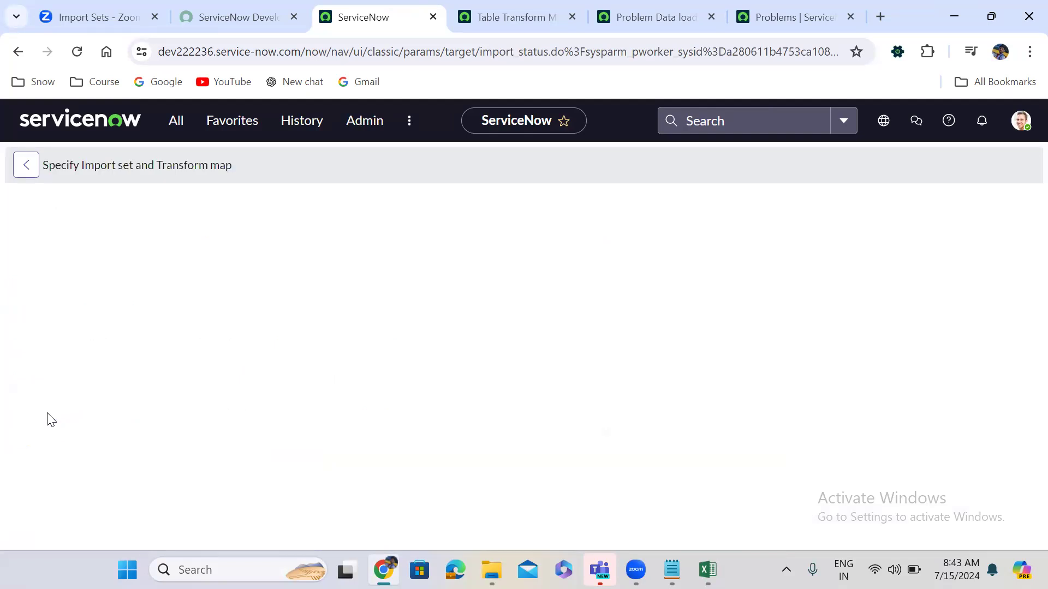
click(58, 456)
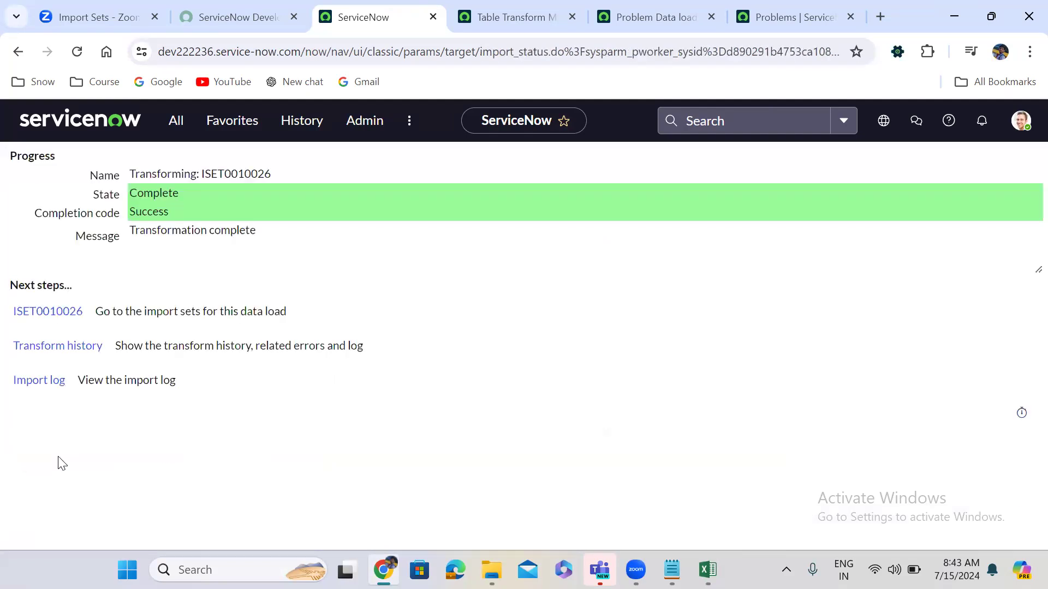
click(85, 347)
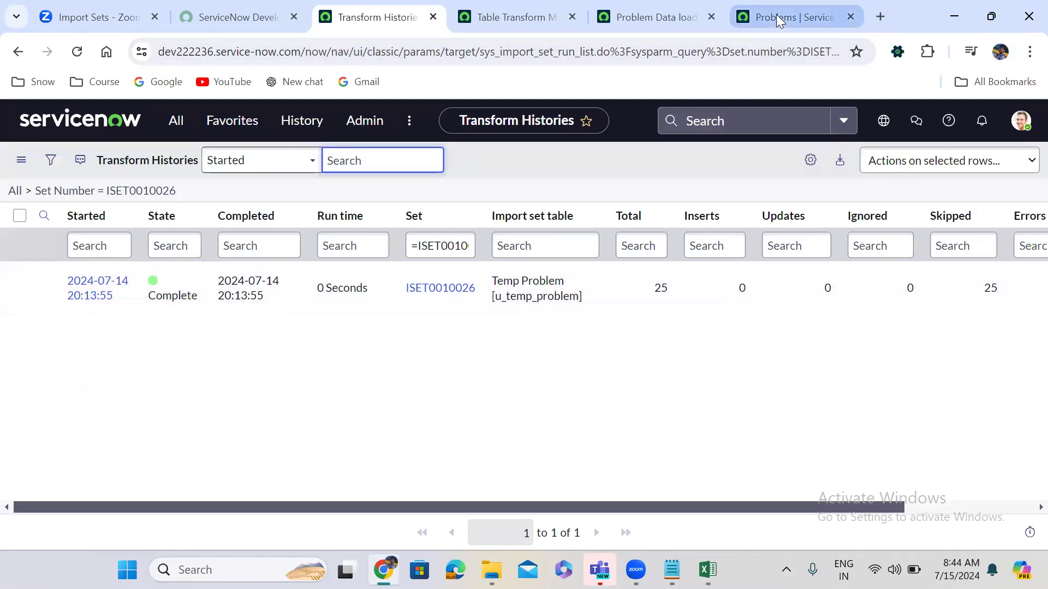
Check the Problems list, then review ISET0010026's rows, all skipped with assignment reference-field errors.
click(776, 16)
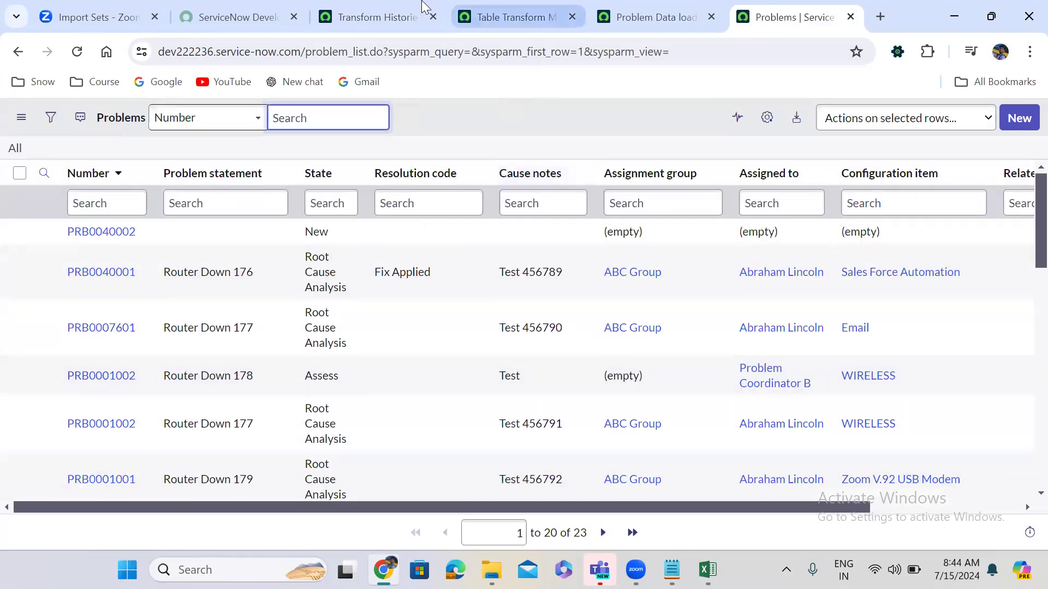
click(408, 7)
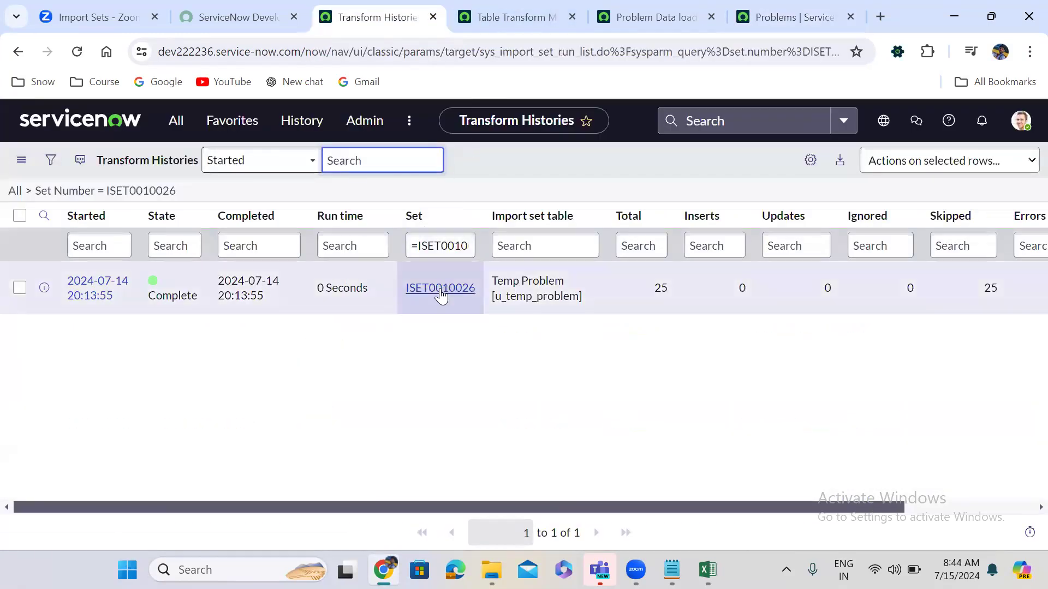
click(440, 288)
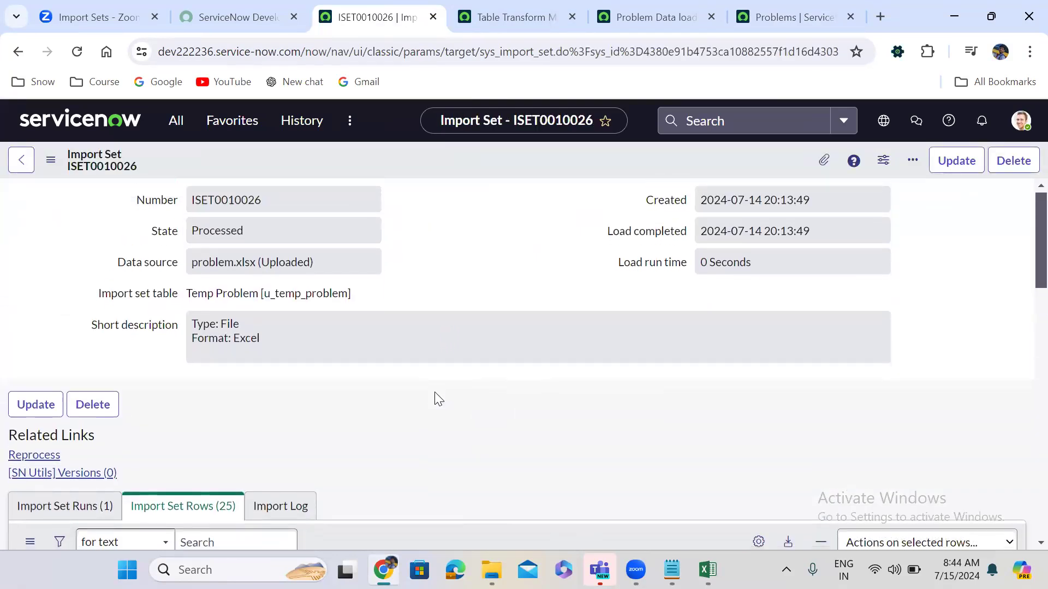
scroll(439, 399, down, 5)
scroll(437, 399, down, 3)
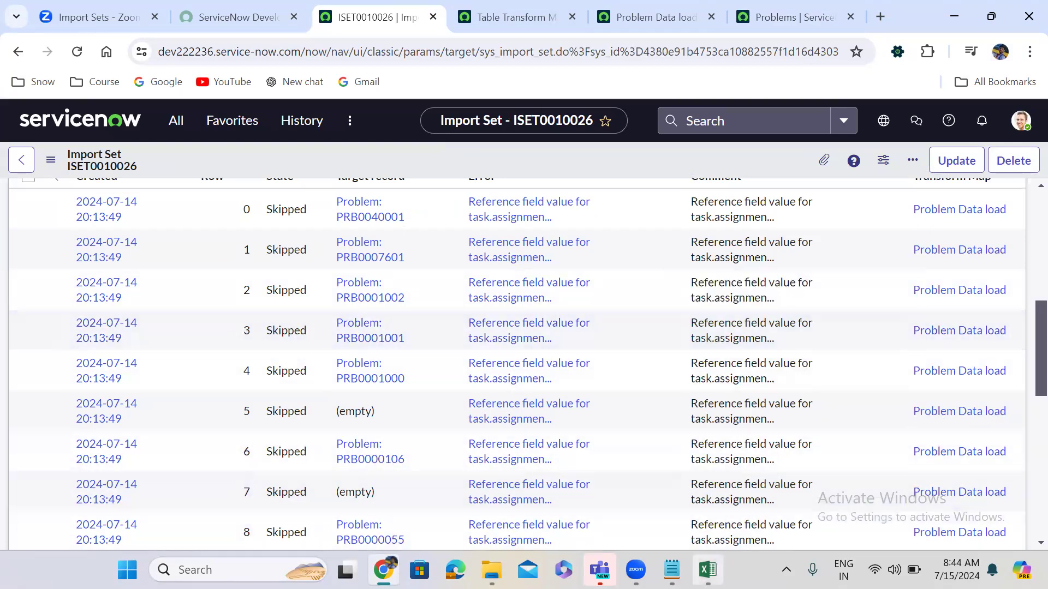
click(707, 570)
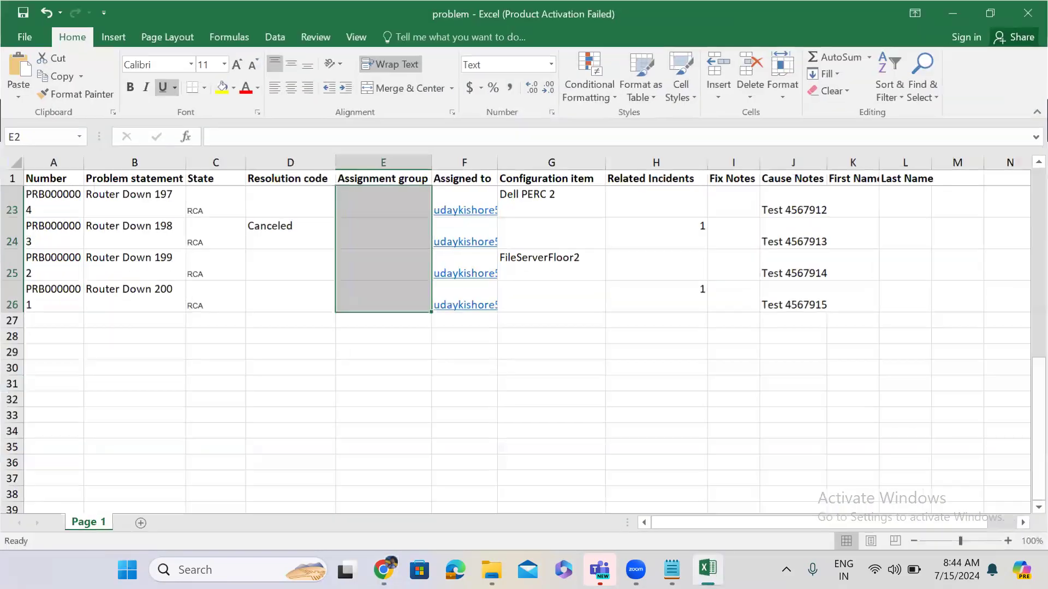
Inspect the empty Assignment group column E in the problem workbook, then return to the Problems list.
click(953, 13)
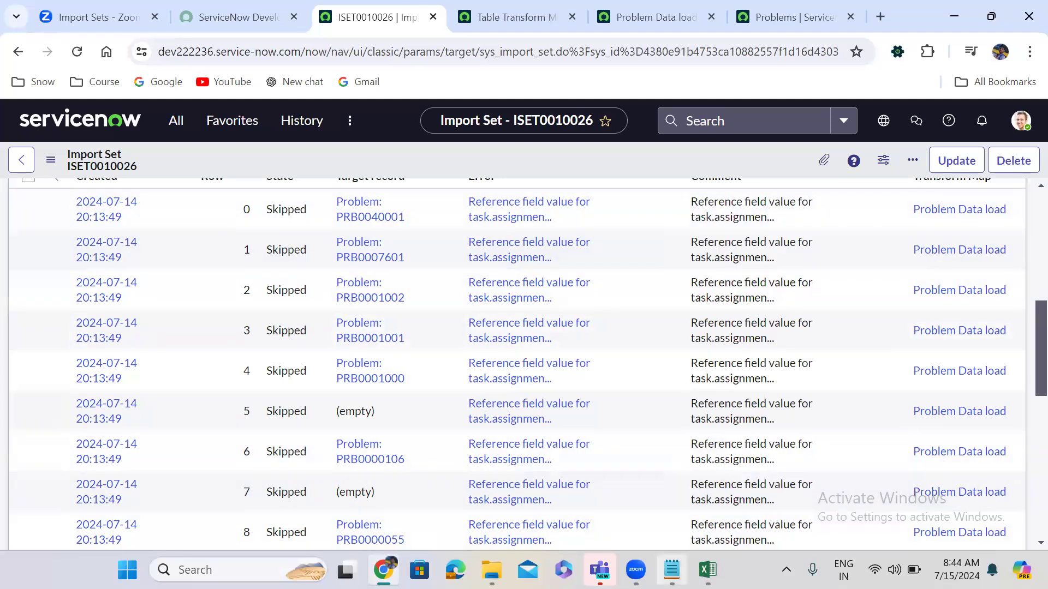
click(707, 569)
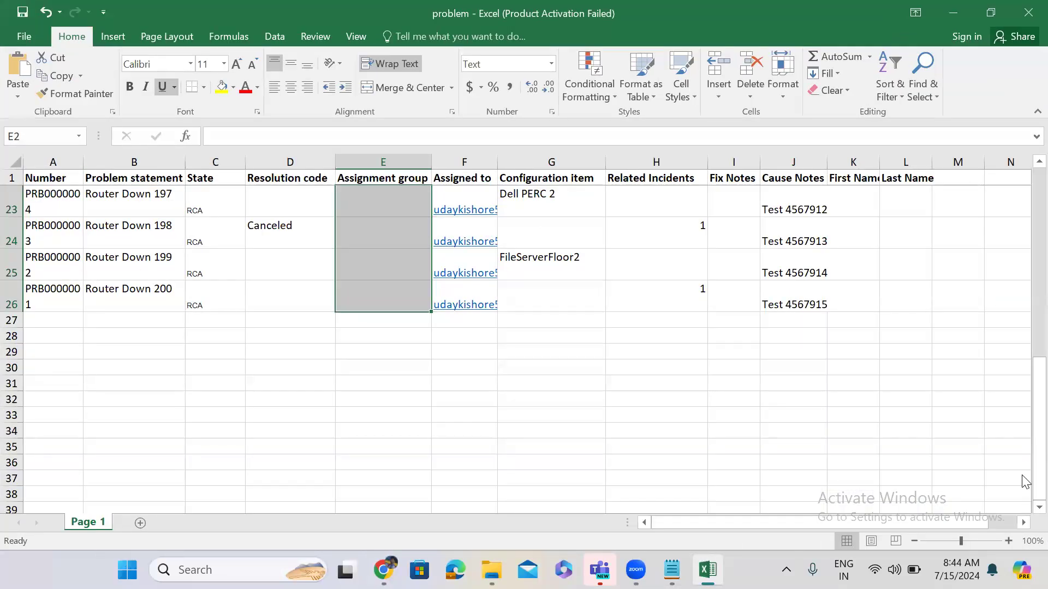
drag(1026, 413, 1025, 247)
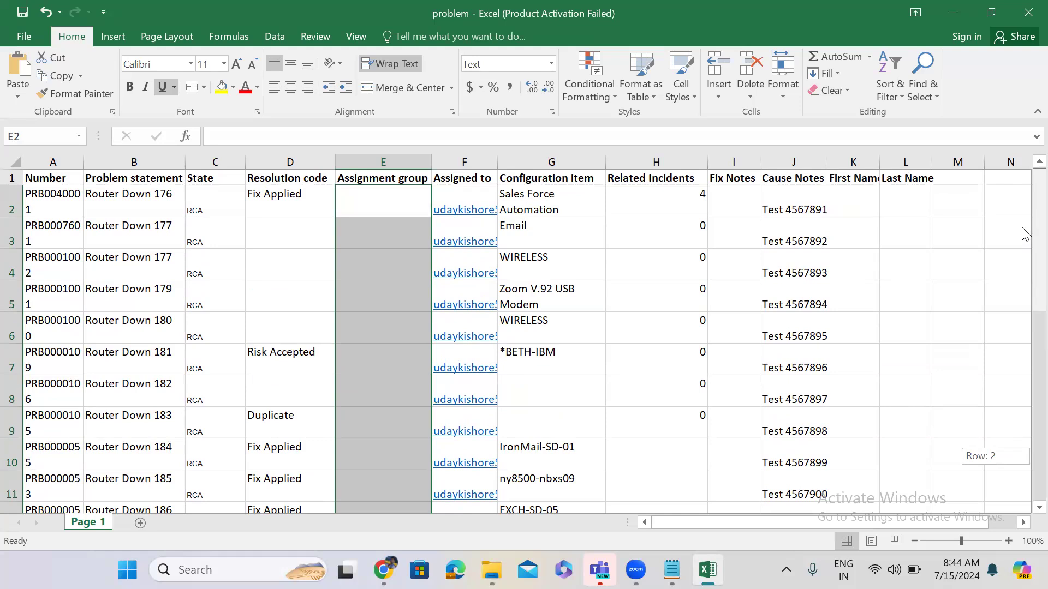
drag(1023, 234, 1024, 228)
click(944, 19)
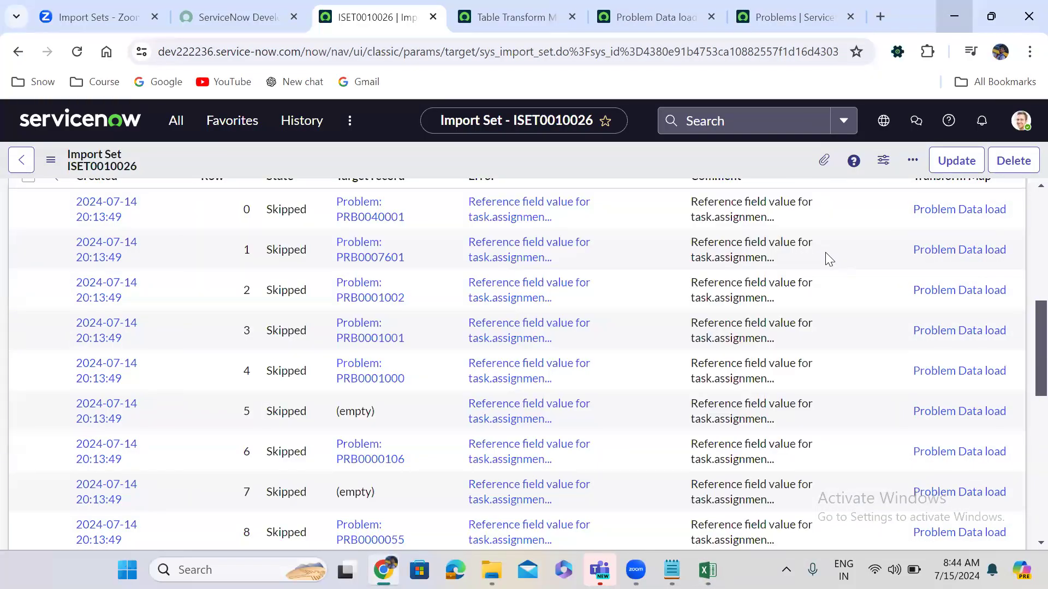
click(791, 18)
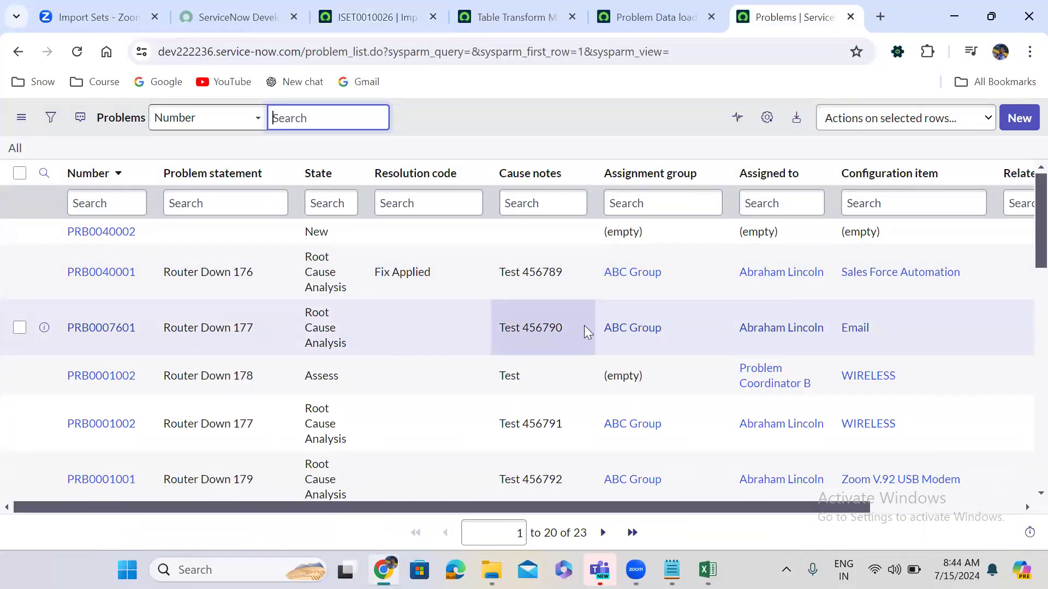
Copy 'ABC Group' from the Problems list and fill Excel cells E2 through E26 with it.
drag(602, 329, 676, 328)
key(ctrl+c)
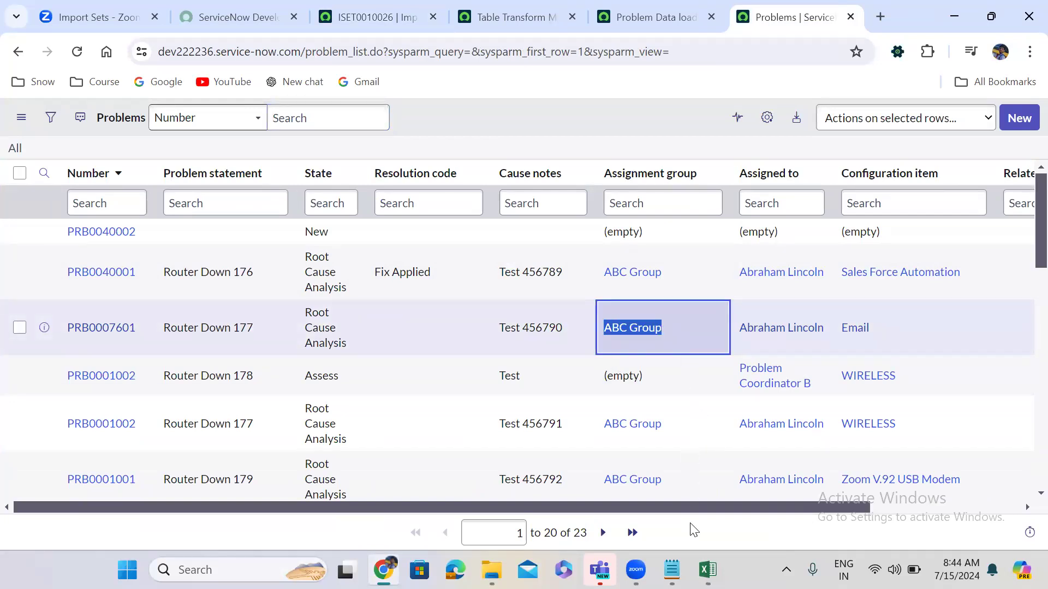
click(707, 569)
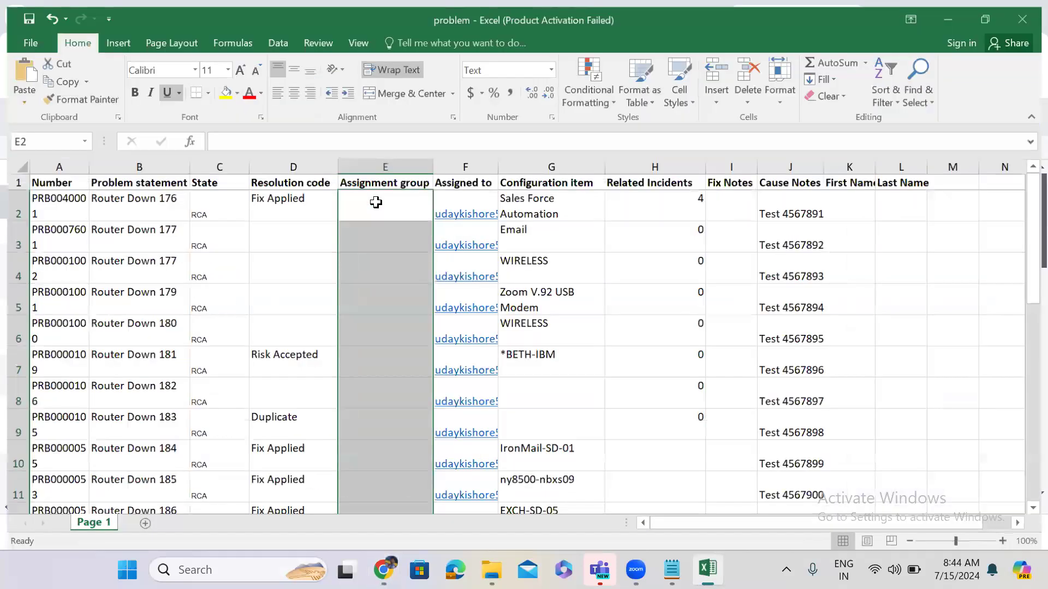
click(376, 203)
key(ctrl+v)
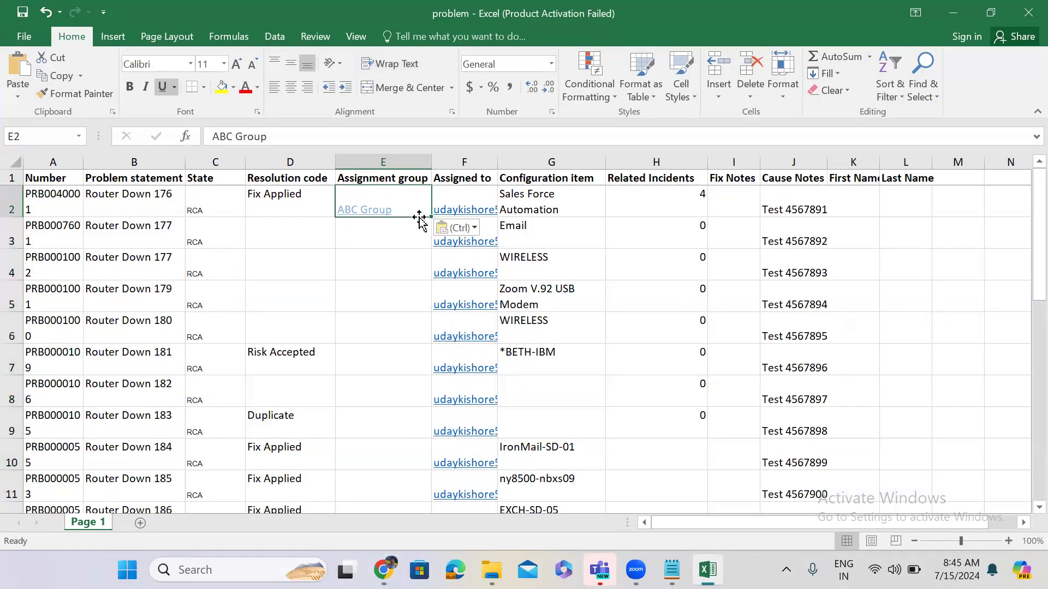
mouse_move(430, 217)
mouse_down()
mouse_move(426, 525)
mouse_move(418, 397)
mouse_up()
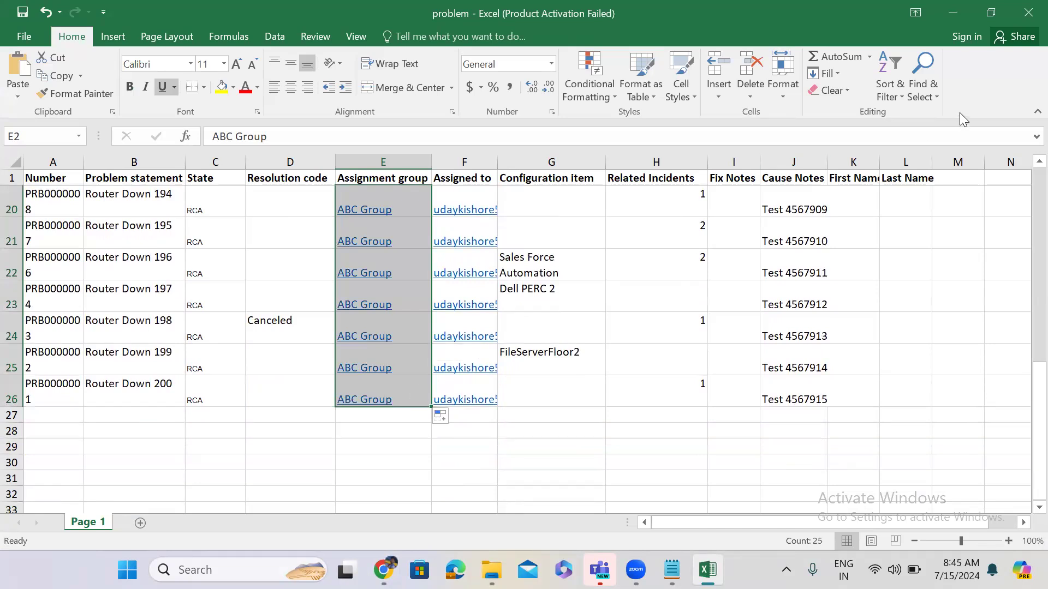
click(955, 22)
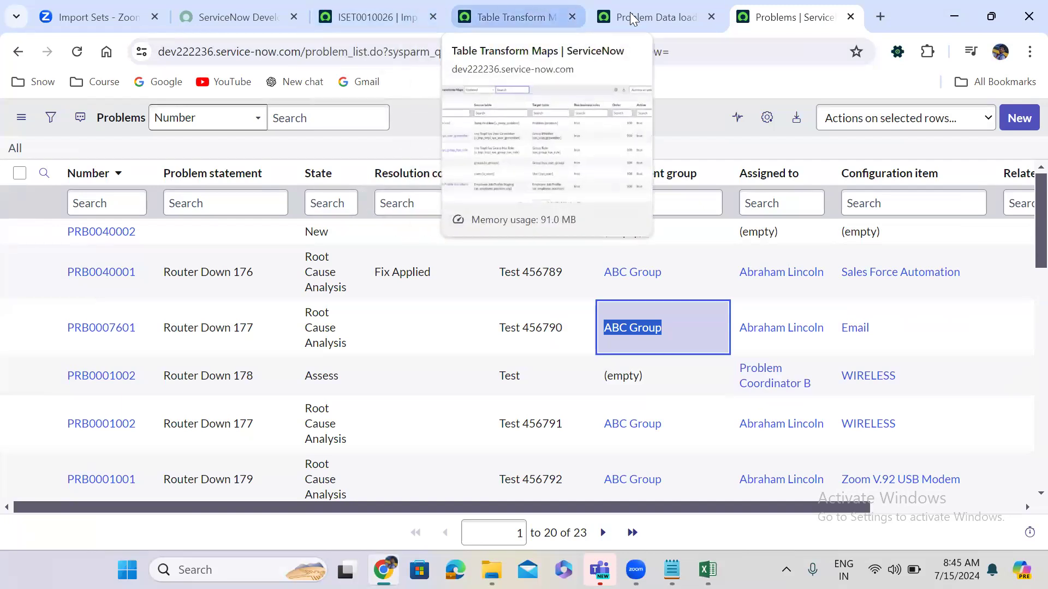
Load problem.xlsx into the Temp Problem table through Load Data, inserting all 25 rows.
click(632, 16)
click(384, 11)
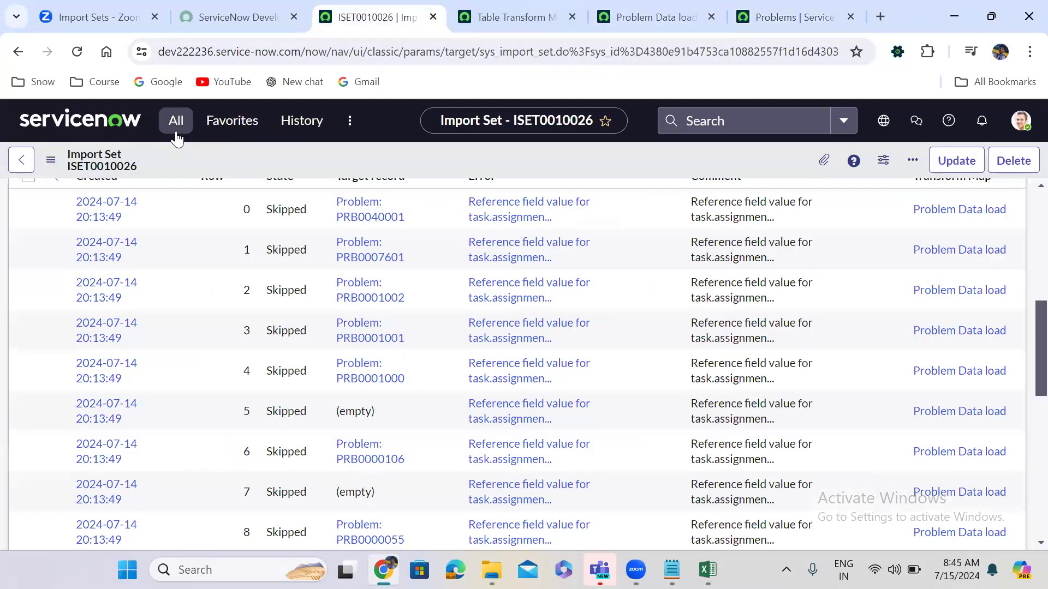
click(176, 127)
click(119, 314)
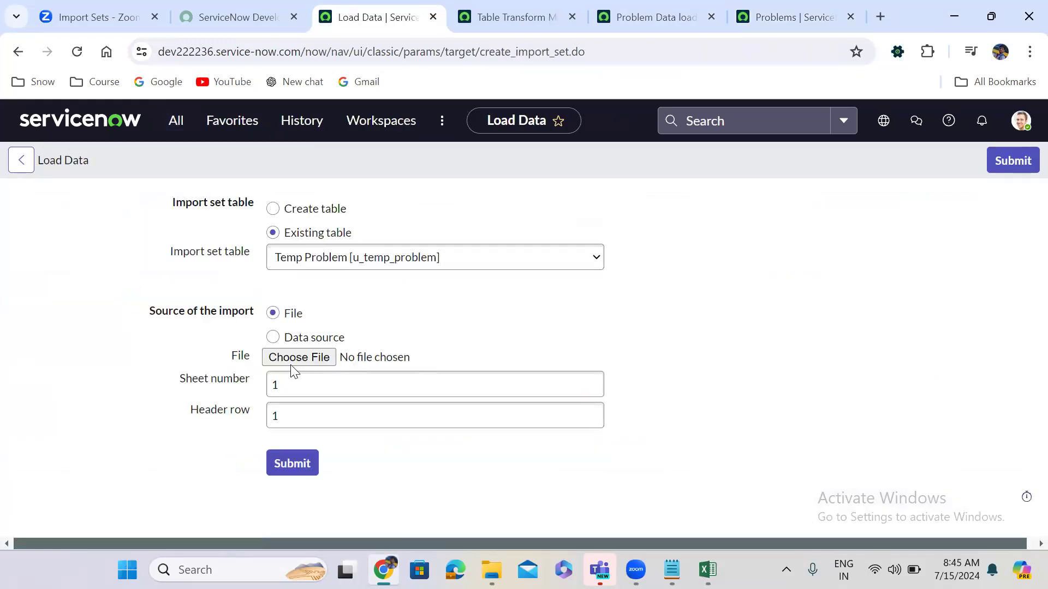
click(298, 358)
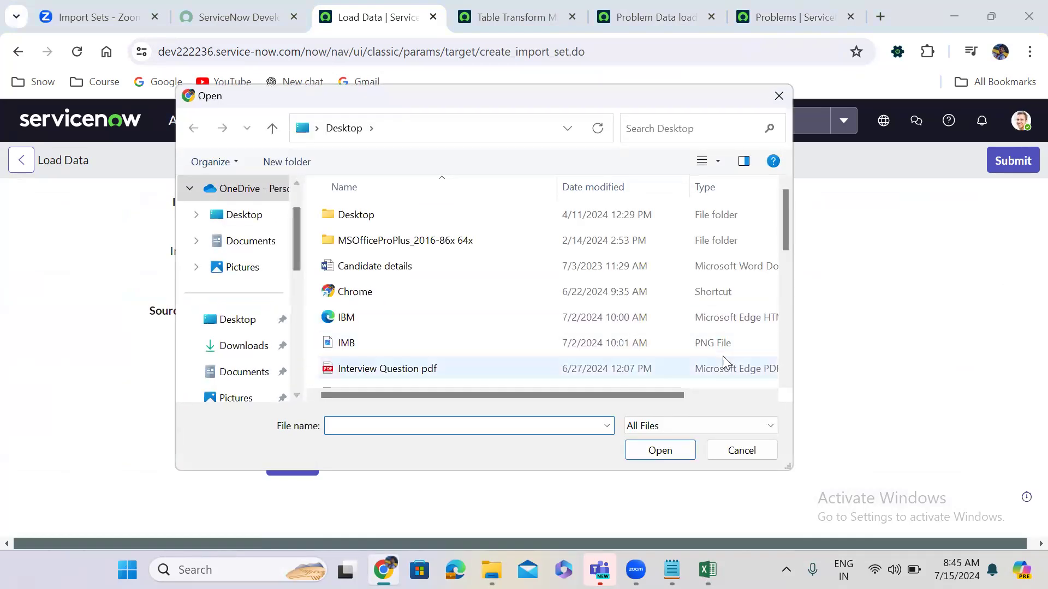
scroll(787, 299, down, 2)
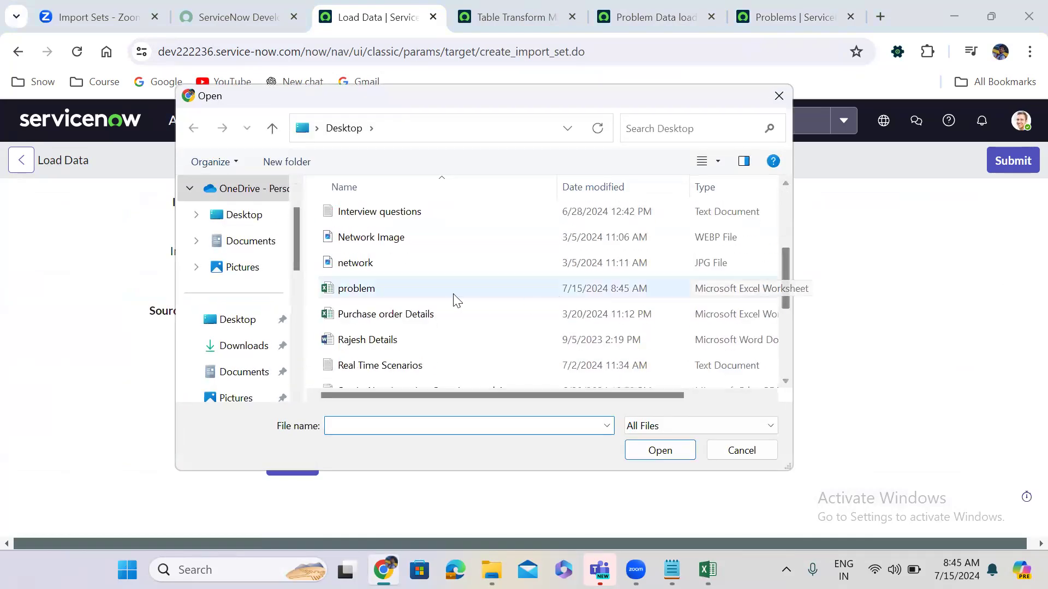
click(412, 287)
click(661, 453)
click(293, 465)
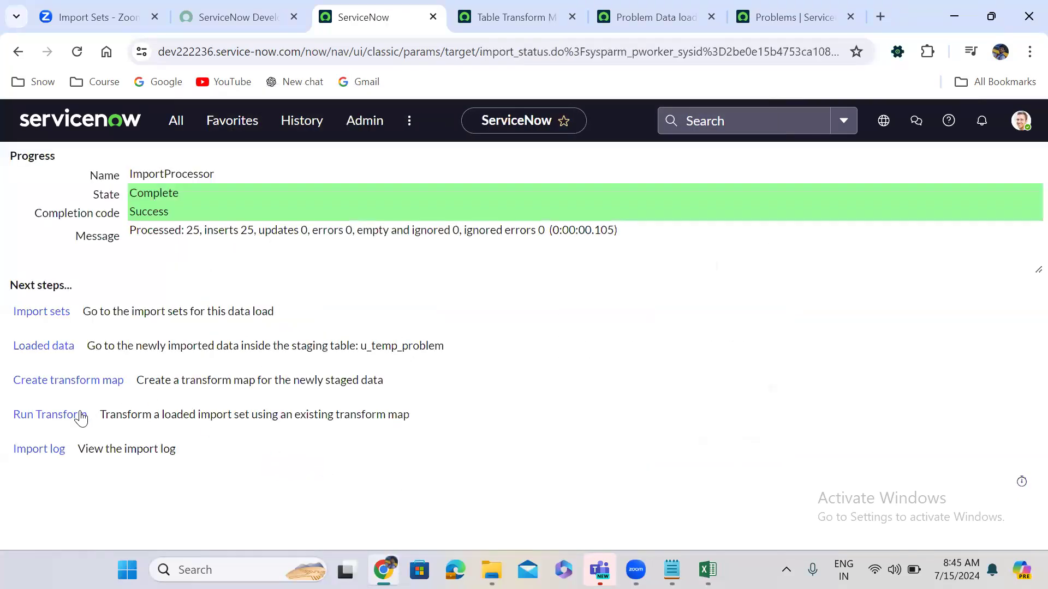
click(50, 421)
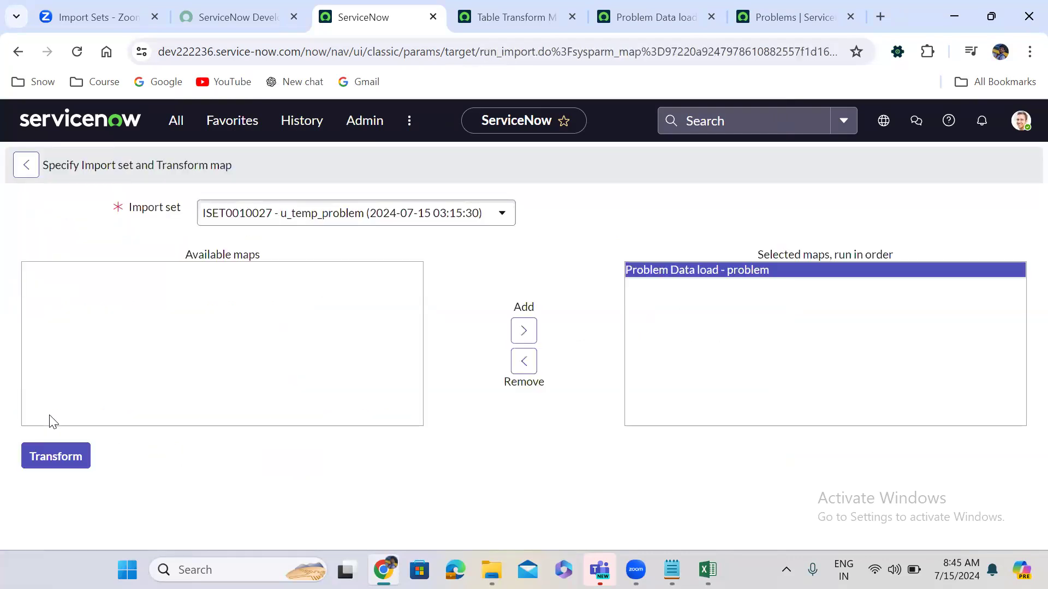
Run the Problem Data load transform on ISET0010027, then glance over the map, Problems list and transform maps.
click(67, 457)
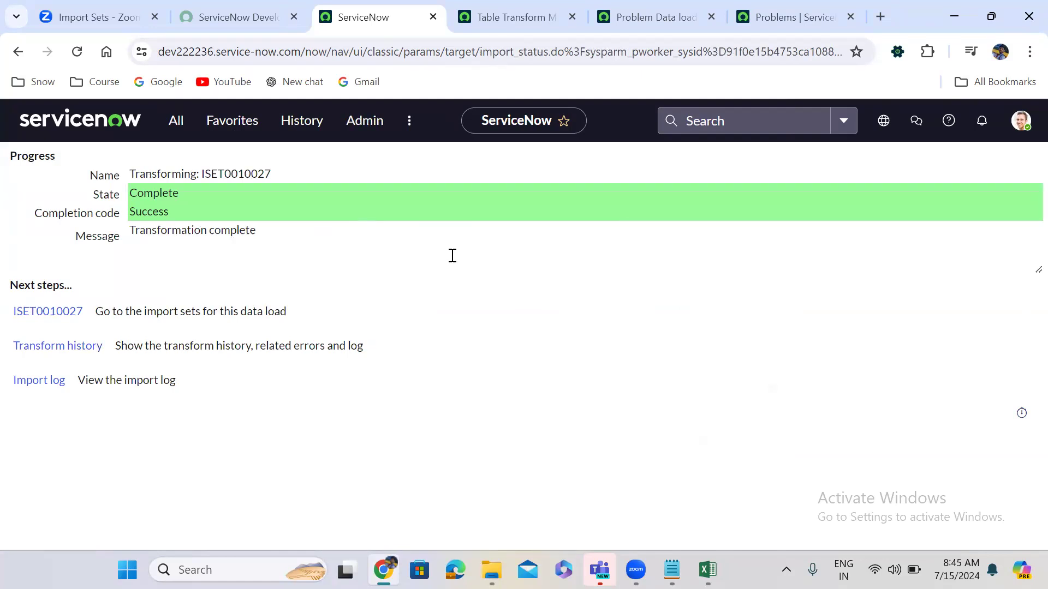
click(639, 11)
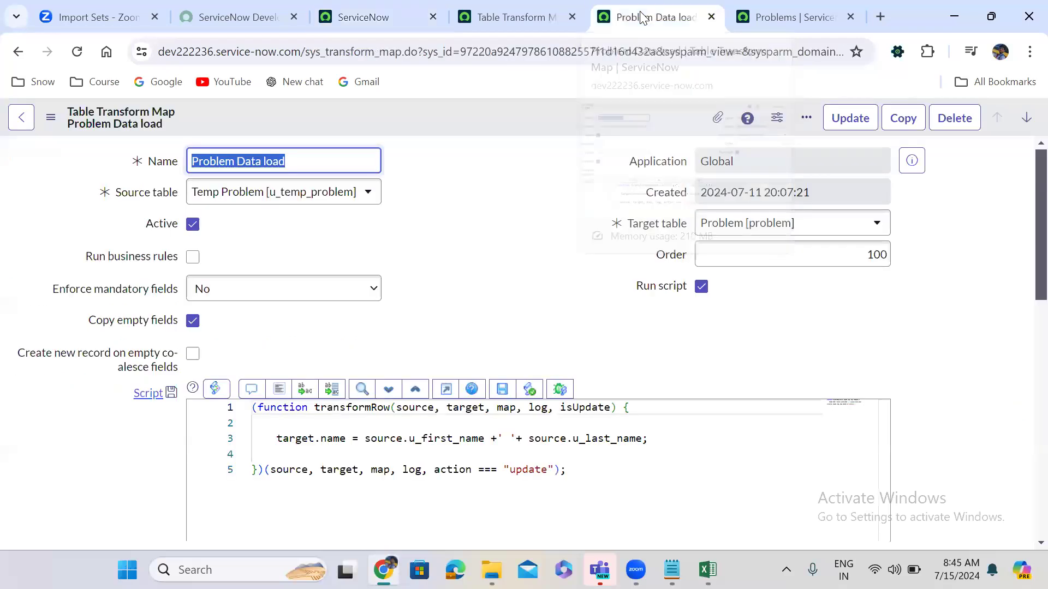
click(761, 8)
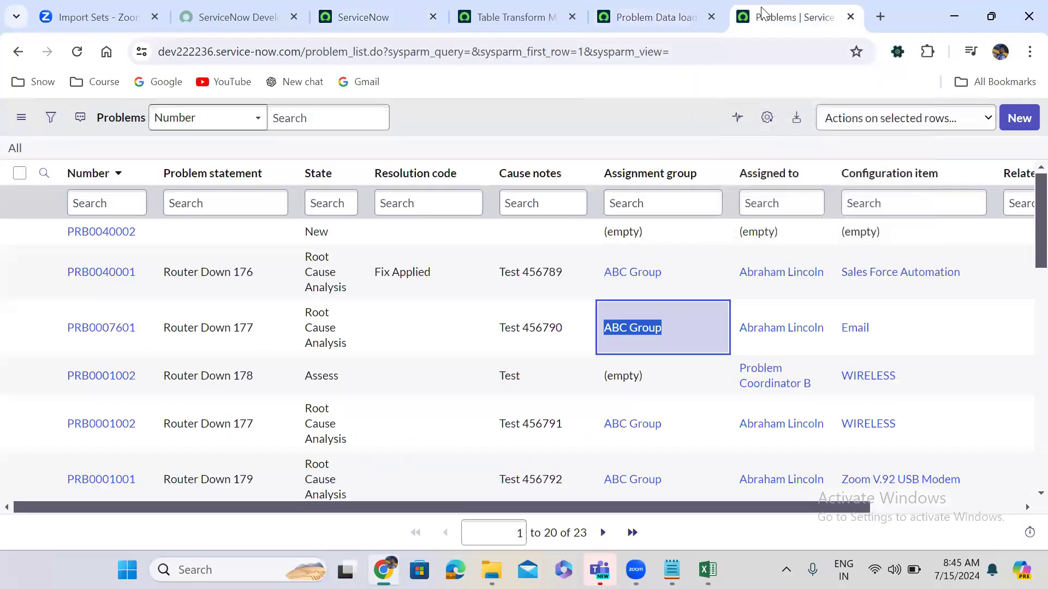
click(496, 6)
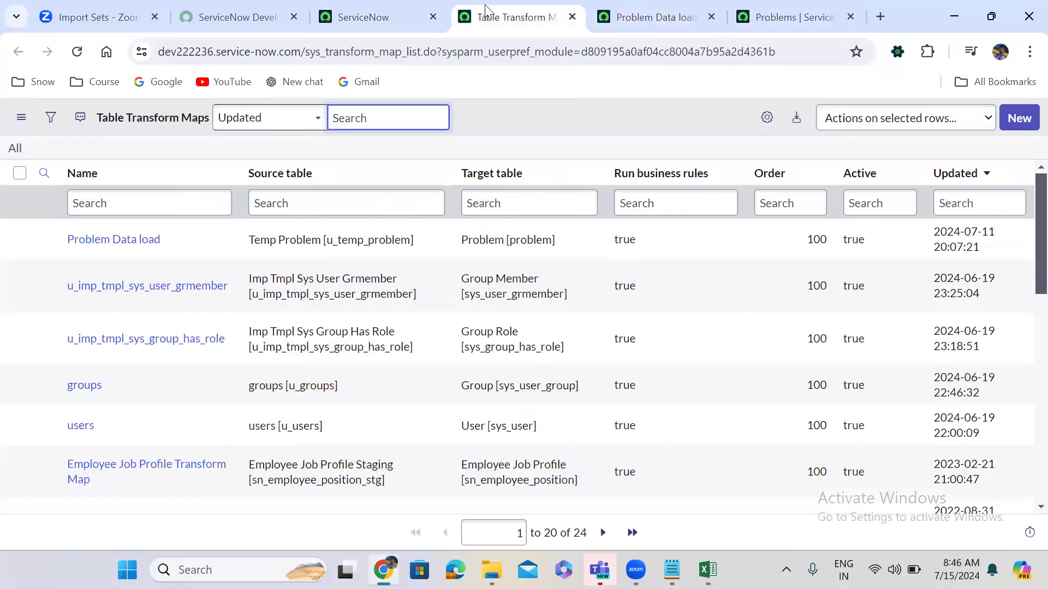
click(397, 6)
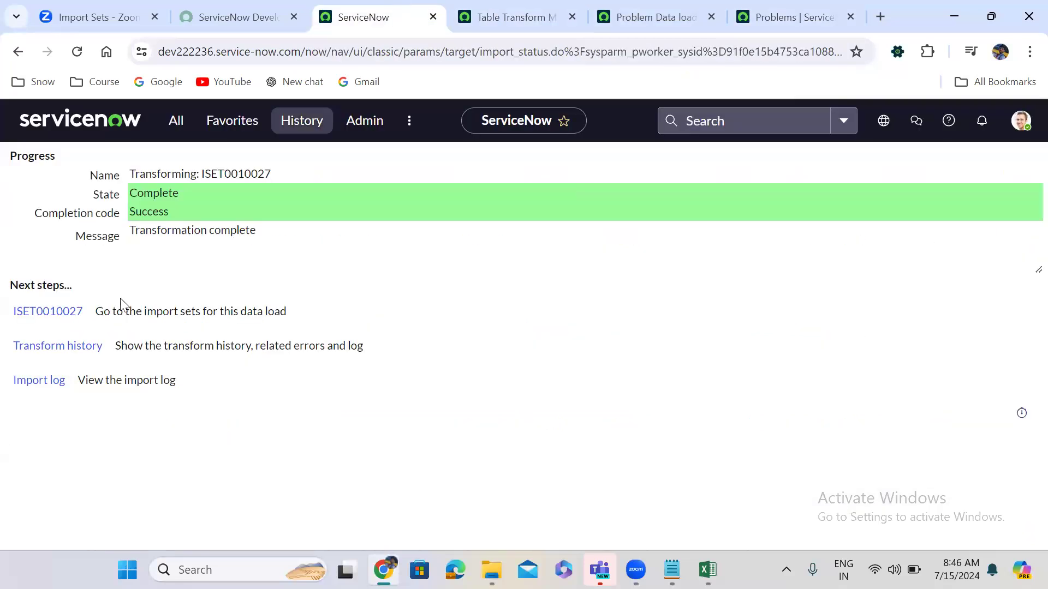
Open import set ISET0010027 from transform history, review its 25 skipped rows, then return to the problem workbook.
click(66, 345)
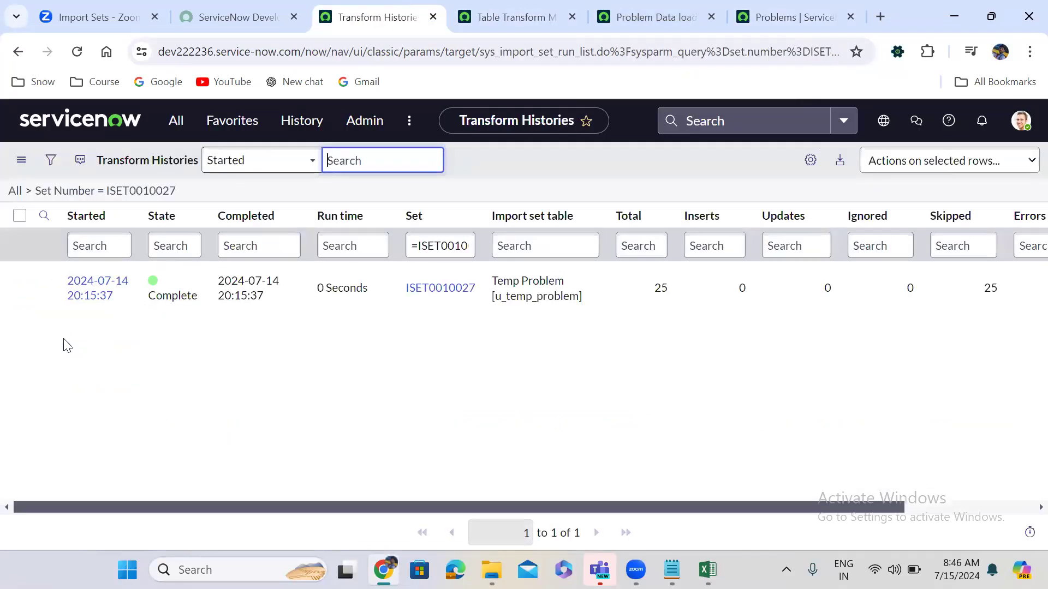
click(441, 286)
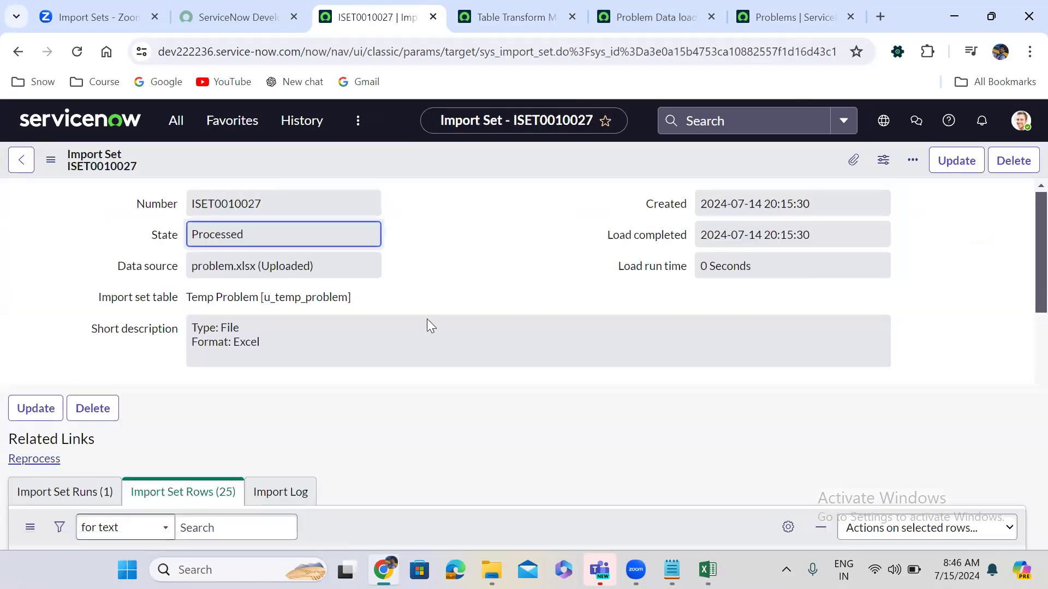
scroll(430, 397, down, 3)
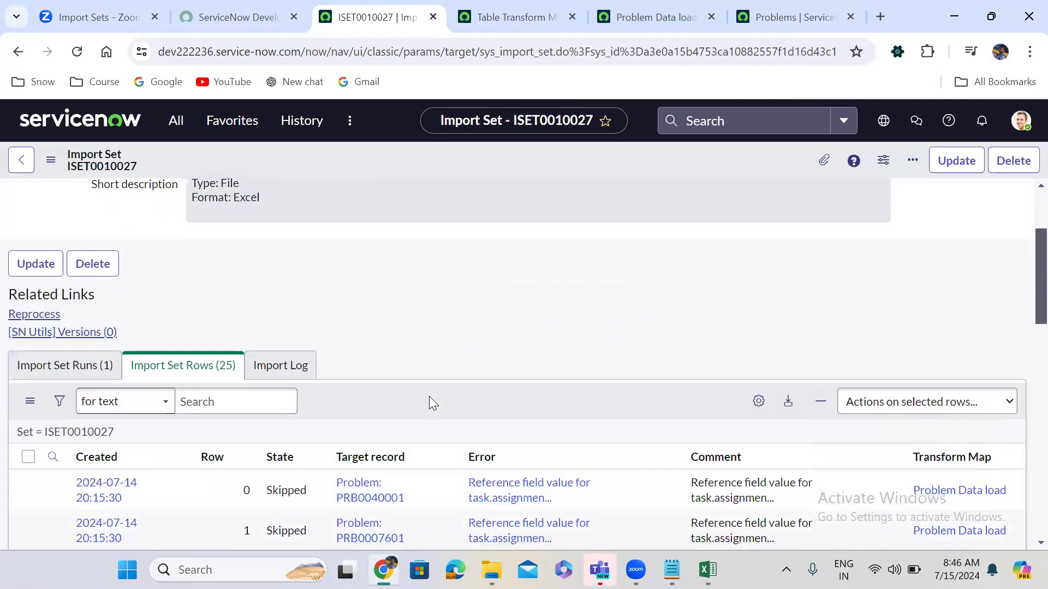
scroll(433, 403, down, 5)
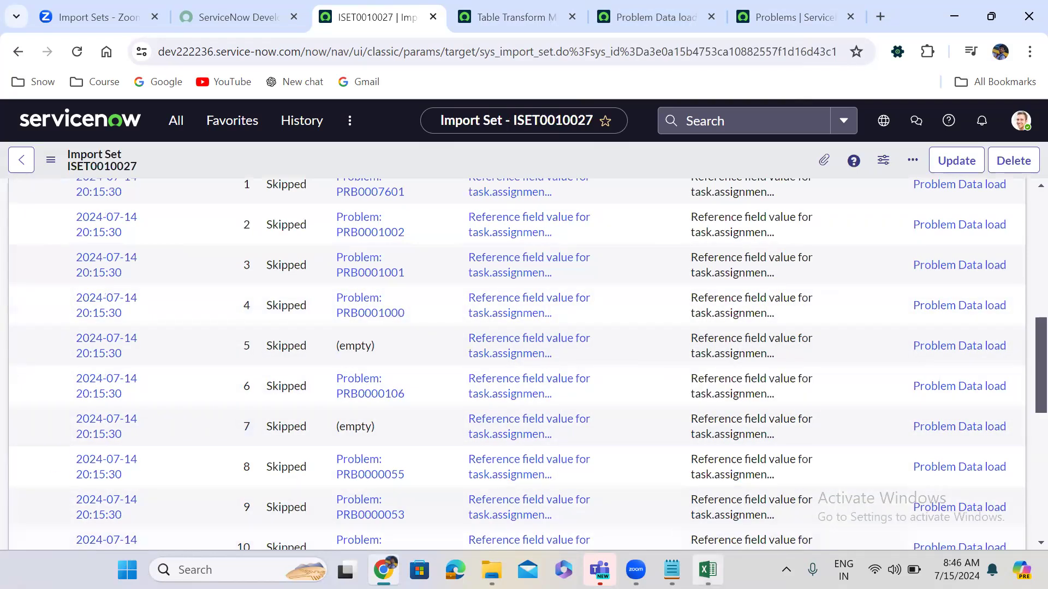
click(707, 569)
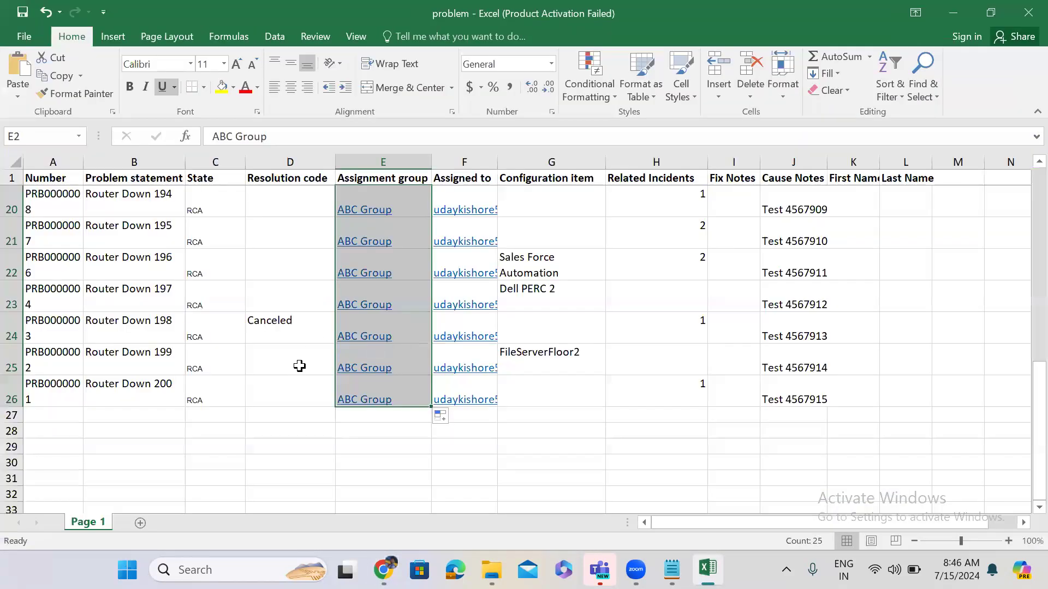
Check the Resolution code column from D22 up to header D1, then minimize Excel.
click(285, 280)
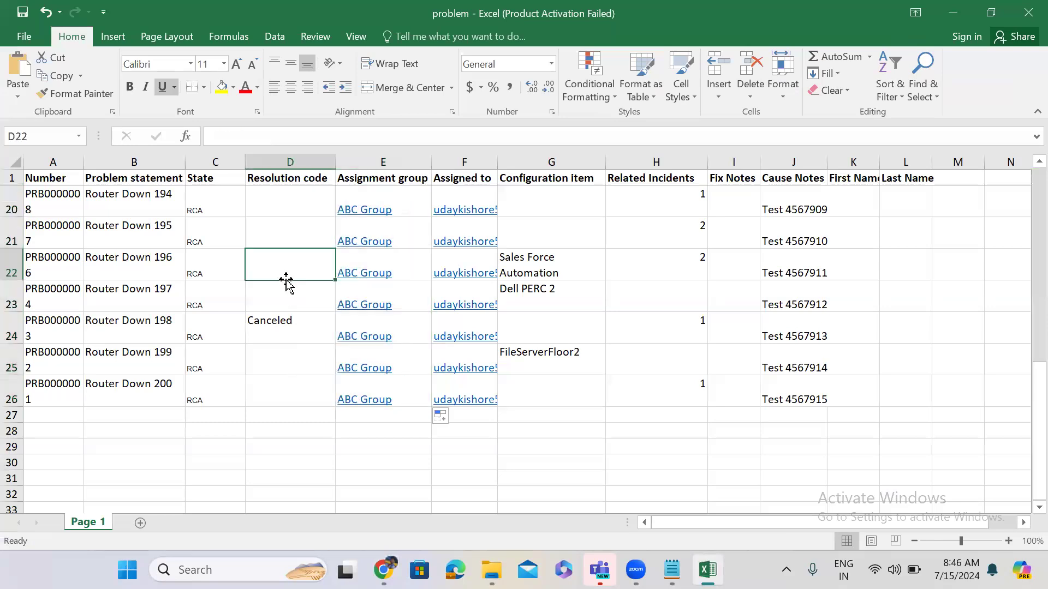
key(Up)
key(ctrl+Up)
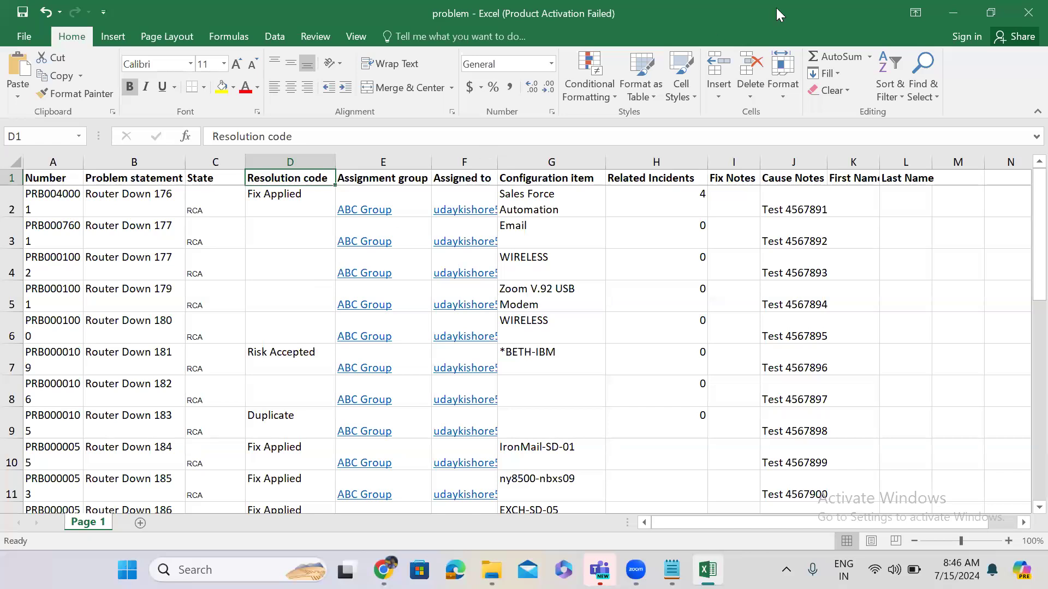
click(951, 13)
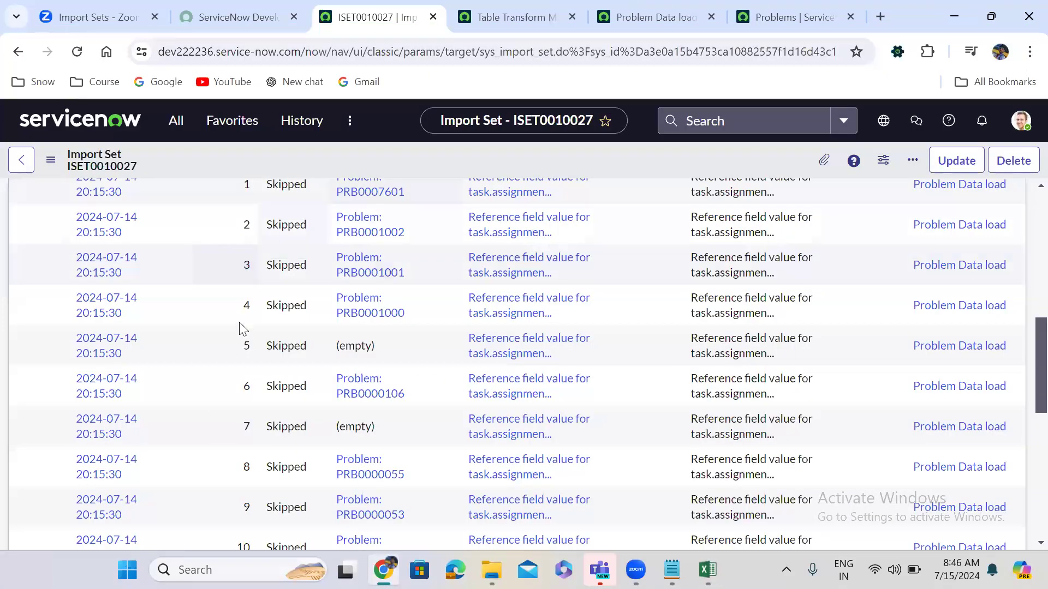
Switch between the Problems list and the transform map, then untick Copy empty fields.
key(ctrl+Tab)
key(ctrl+Tab)
key(ctrl+Tab)
key(ctrl+shift+Tab)
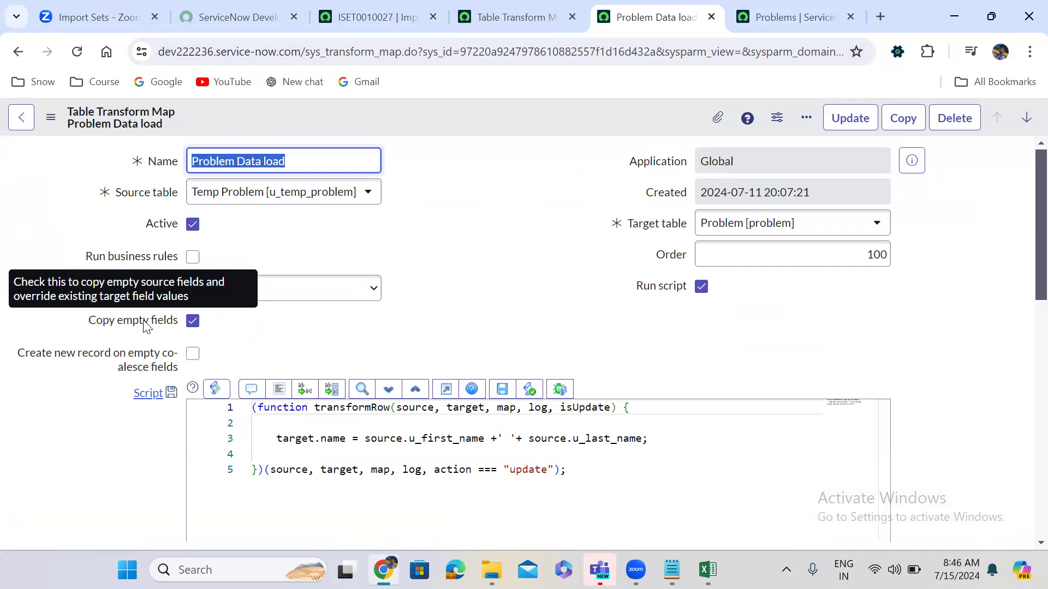
click(192, 325)
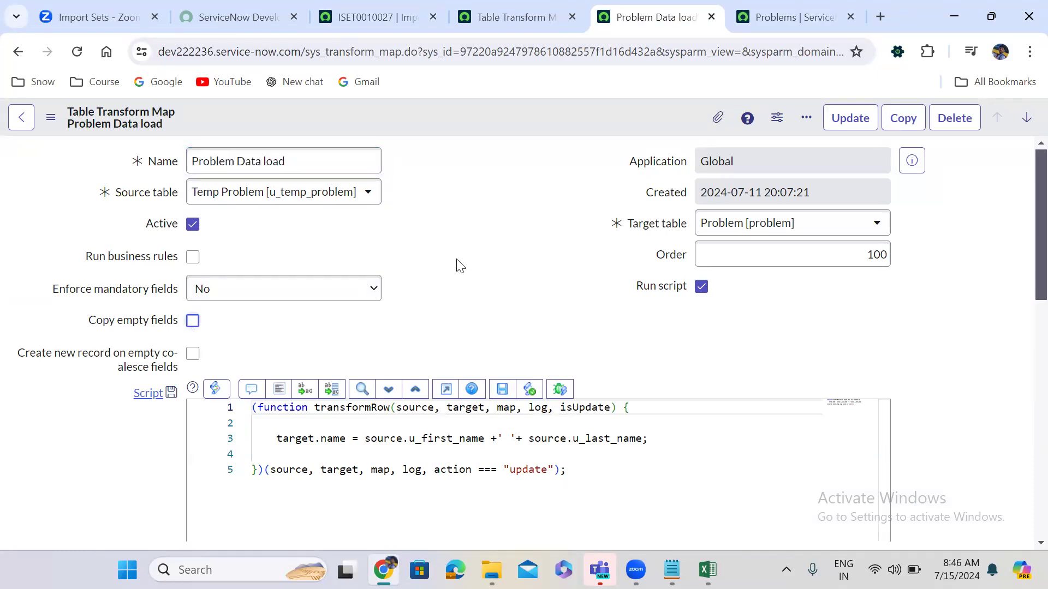
Compare the Problems list's WIRELESS entry with the workbook, then re-tick Copy empty fields on the map.
click(810, 12)
click(837, 370)
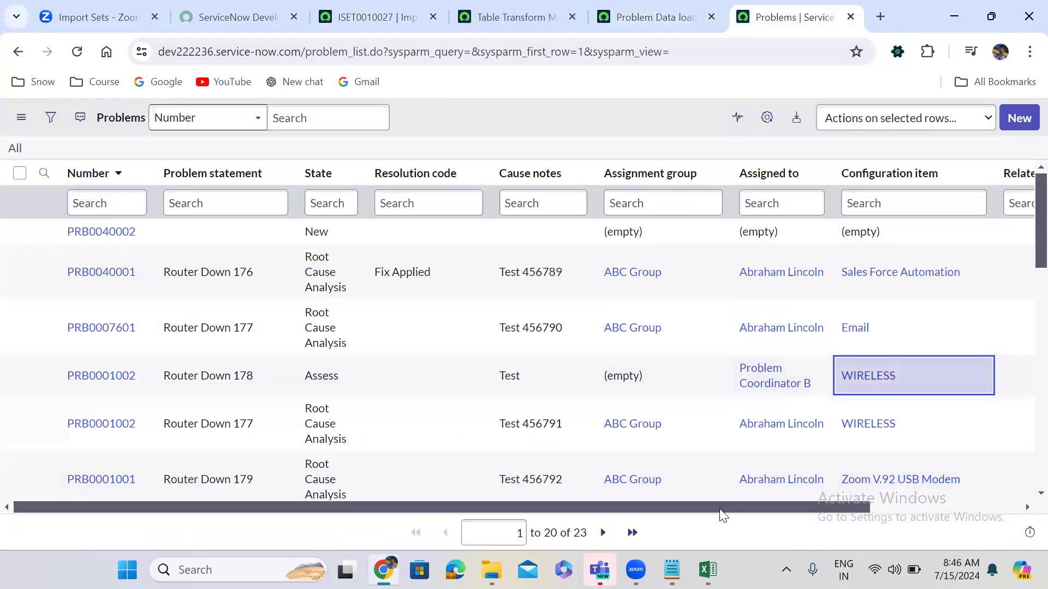
drag(719, 509, 996, 489)
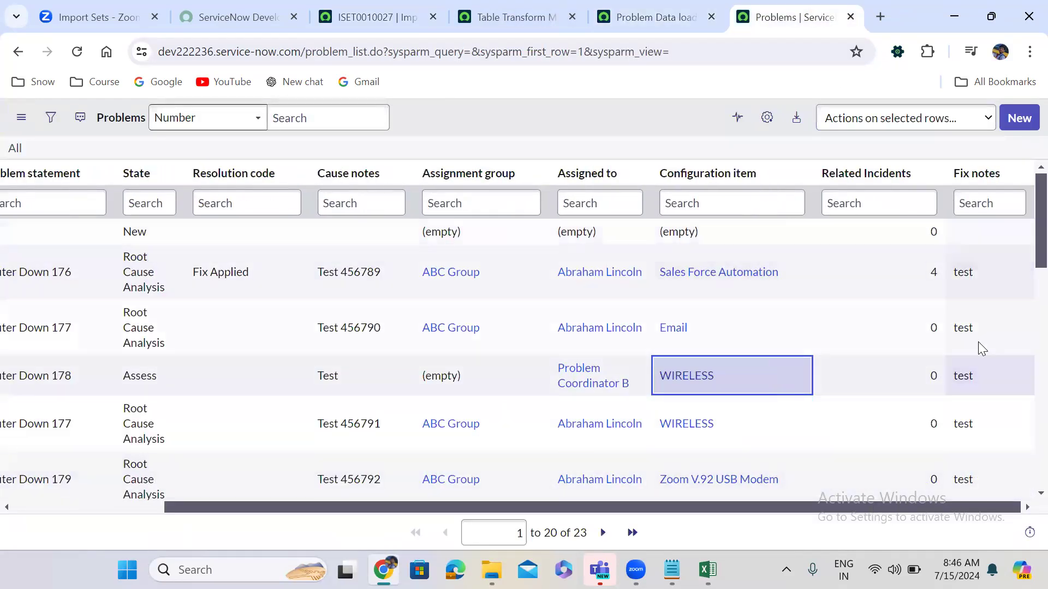
click(708, 570)
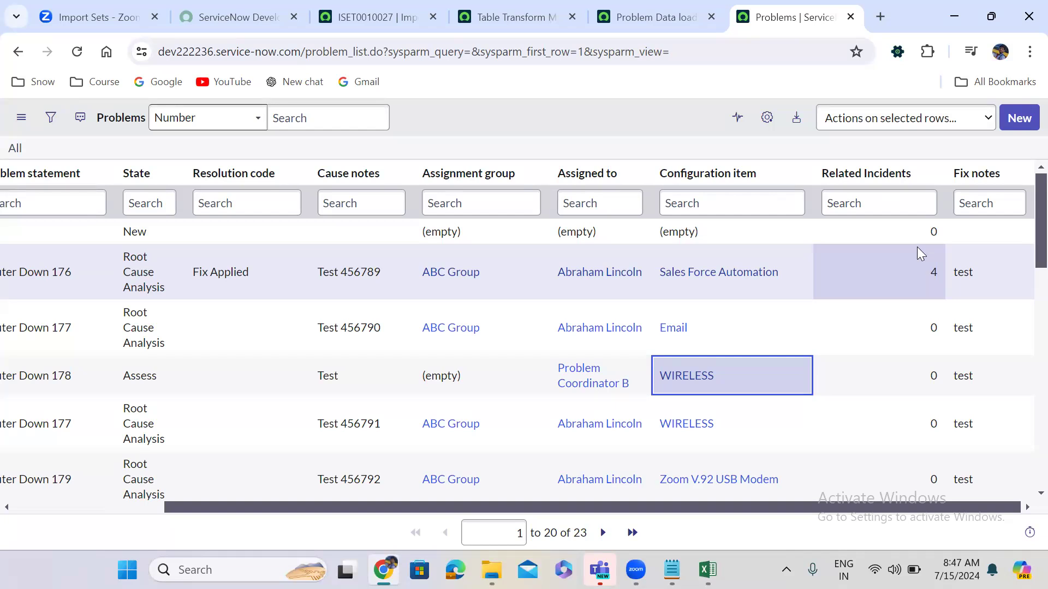
click(660, 17)
click(192, 322)
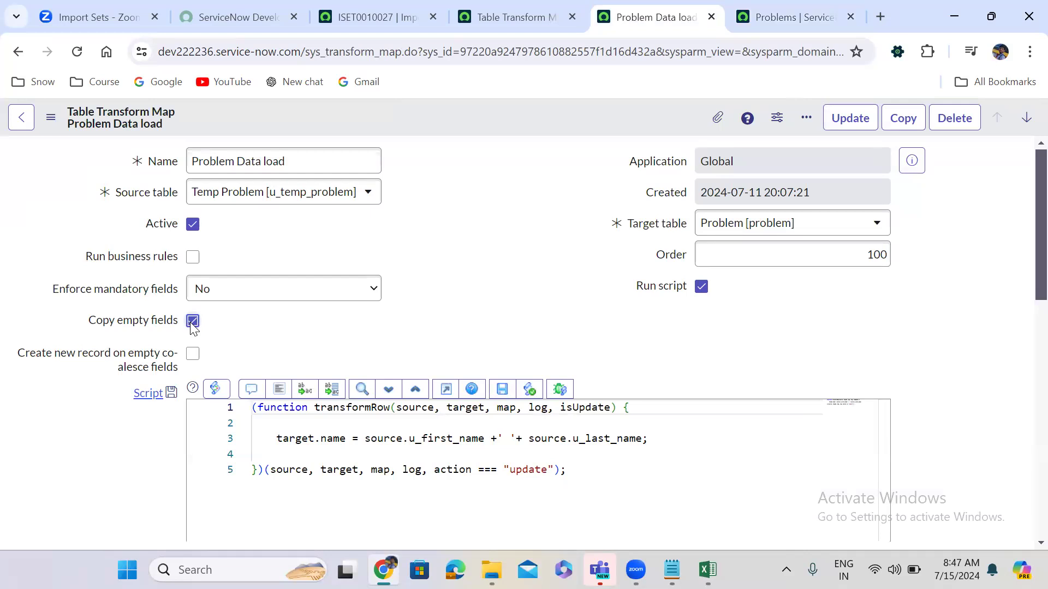
Tick 'Create new record on empty coalesce fields' on the Problem Data load map.
mouse_move(101, 363)
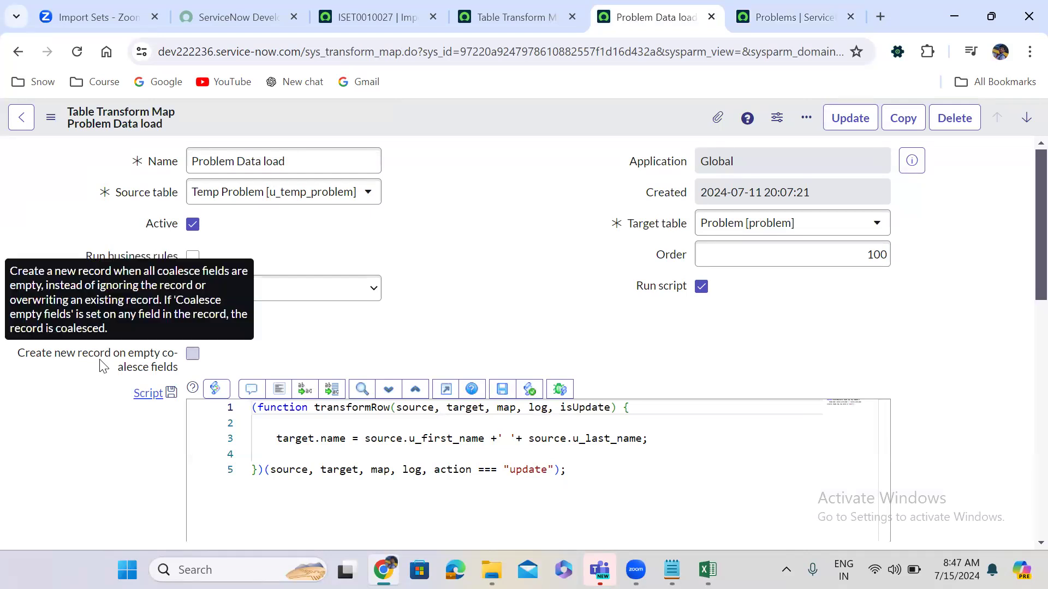
click(191, 354)
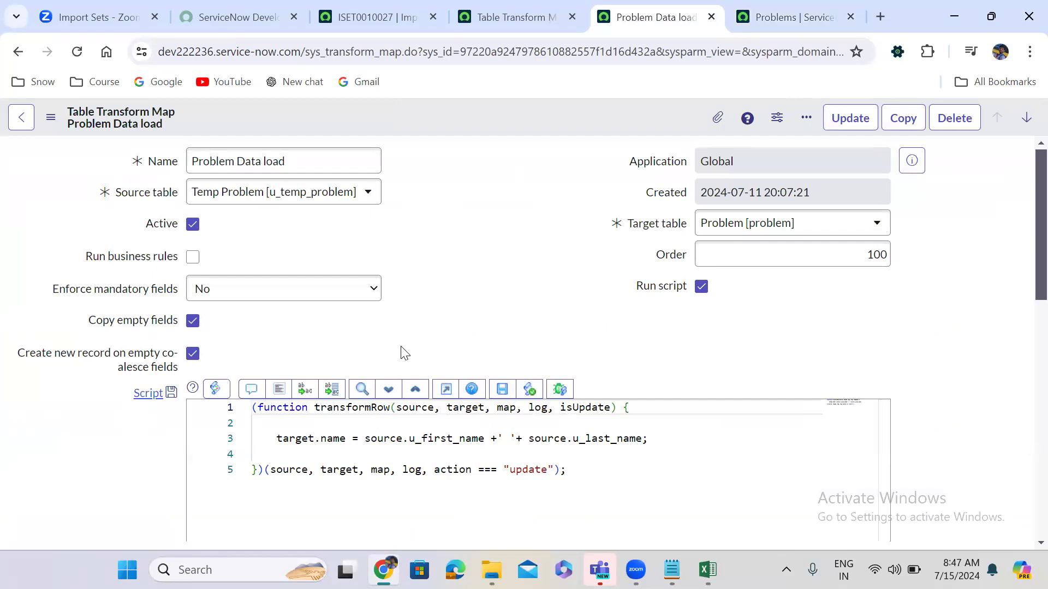
scroll(401, 349, down, 10)
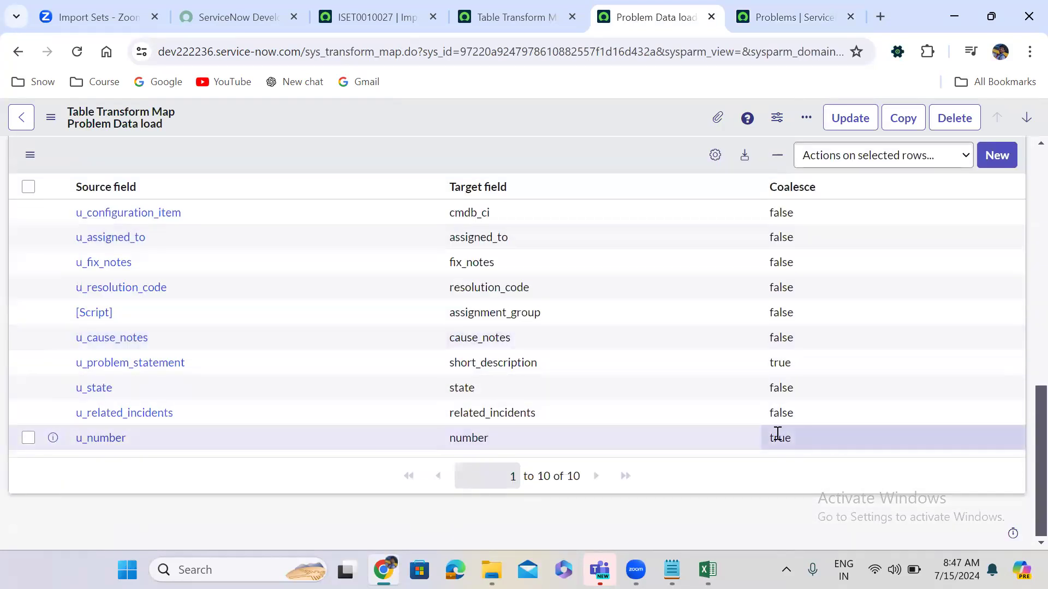
Set the u_problem_statement field map's Coalesce to false and save the change.
click(797, 364)
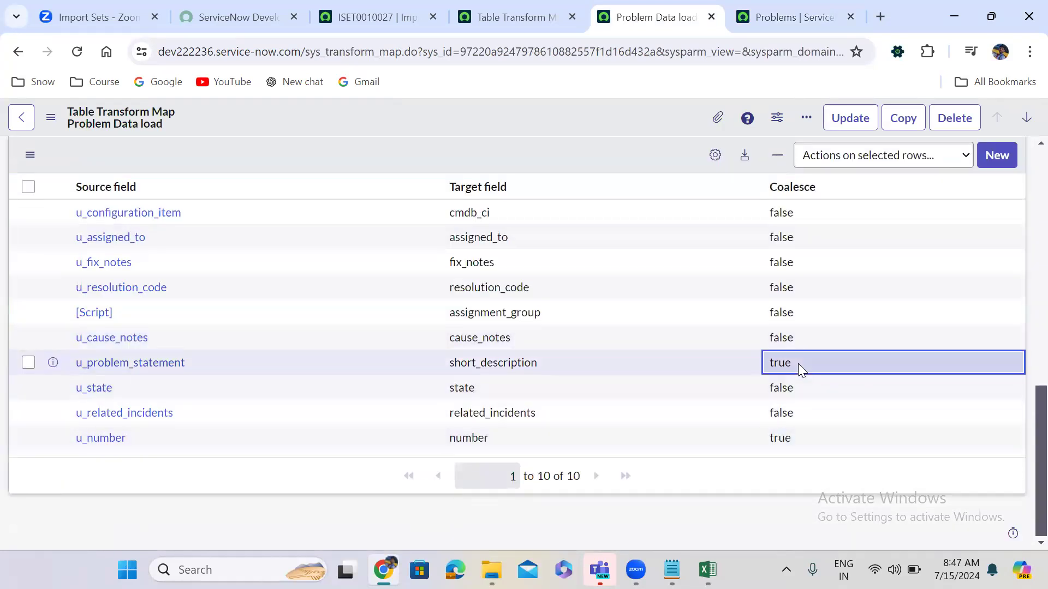
click(798, 364)
click(791, 368)
click(792, 402)
click(840, 368)
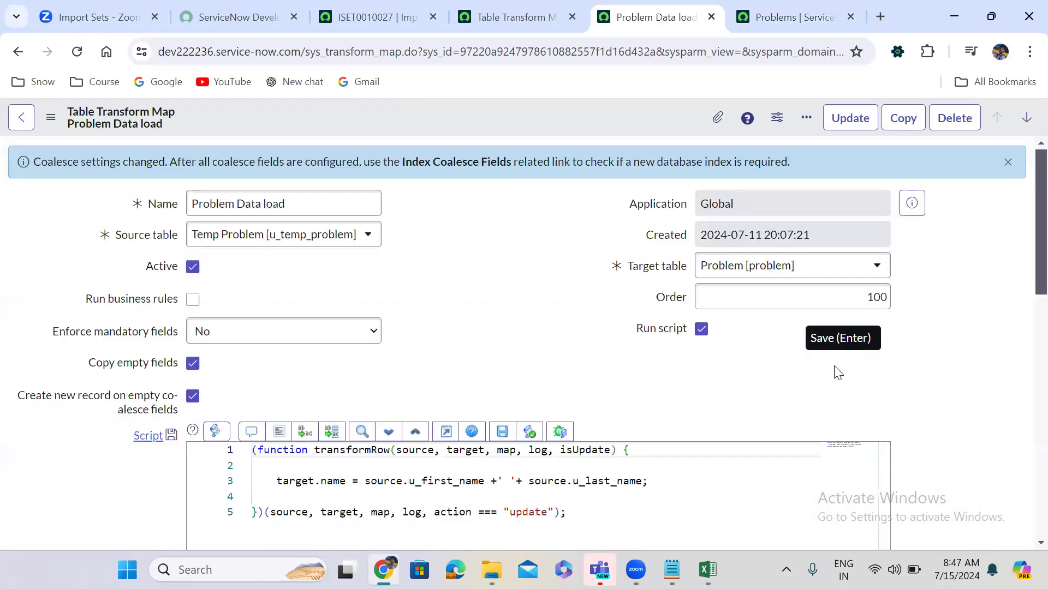
scroll(648, 396, down, 10)
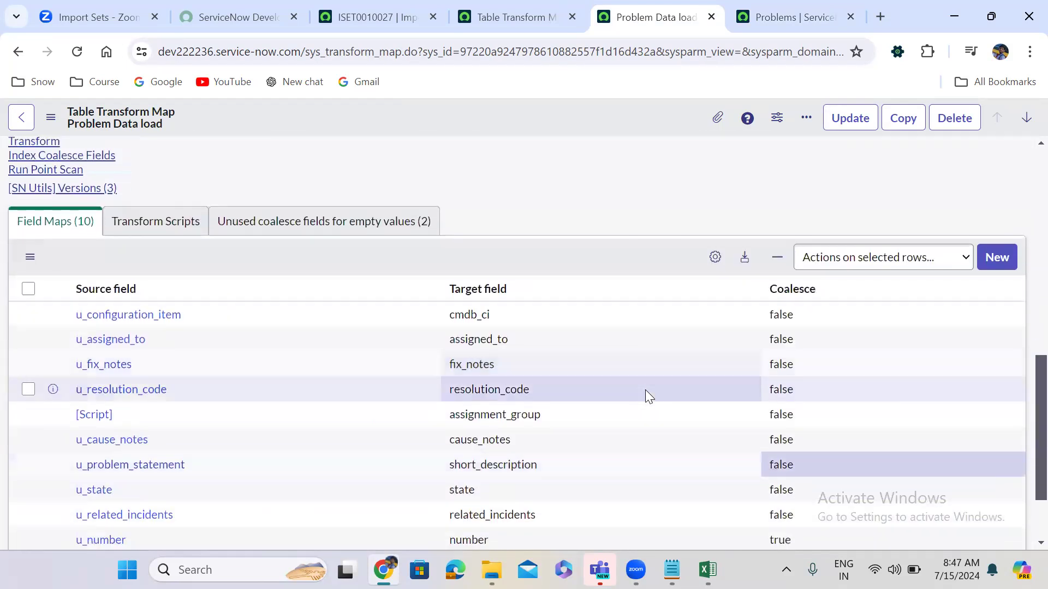
scroll(644, 389, down, 2)
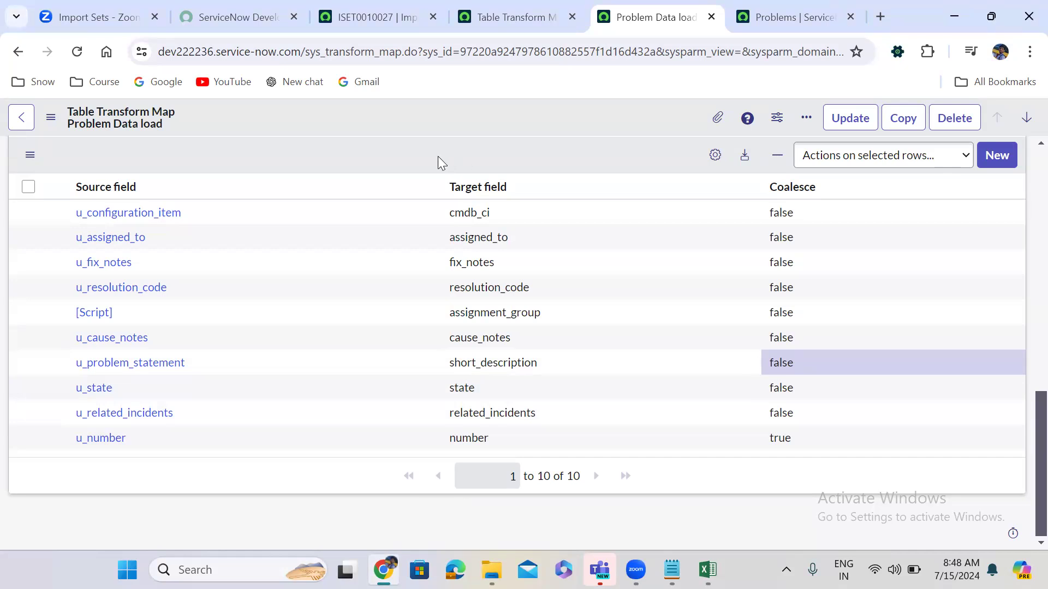
Review the empty-coalesce option help at the top of the map, then return to the problem workbook.
scroll(438, 158, up, 2)
scroll(437, 157, up, 12)
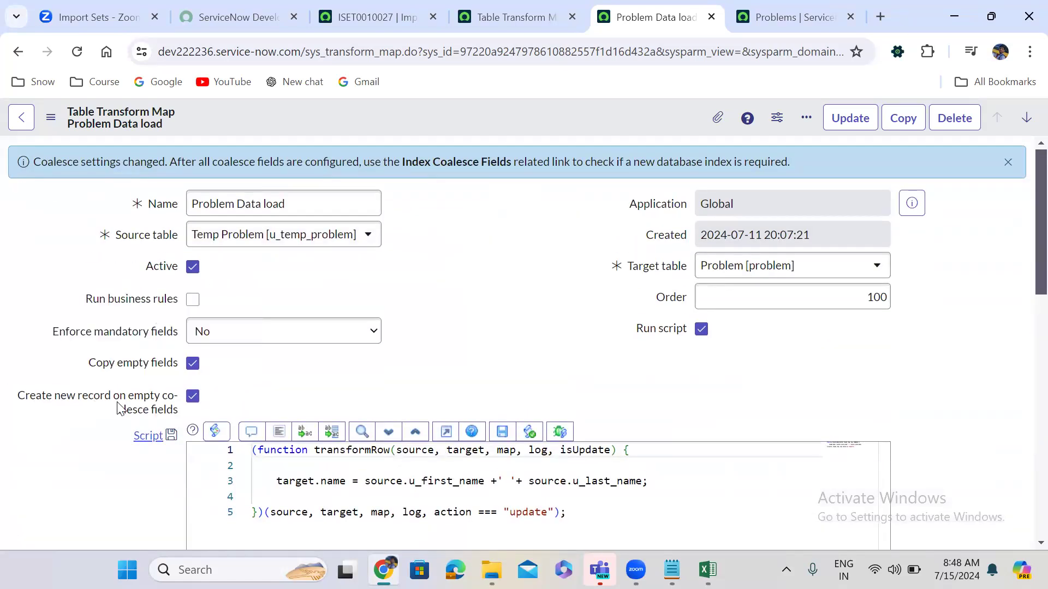
mouse_move(172, 416)
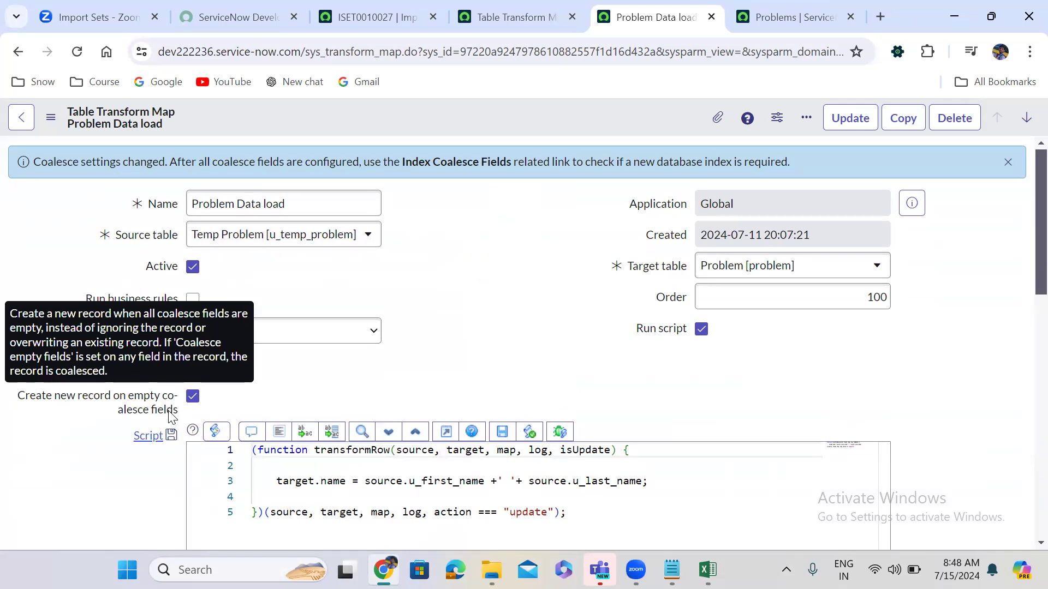
click(707, 570)
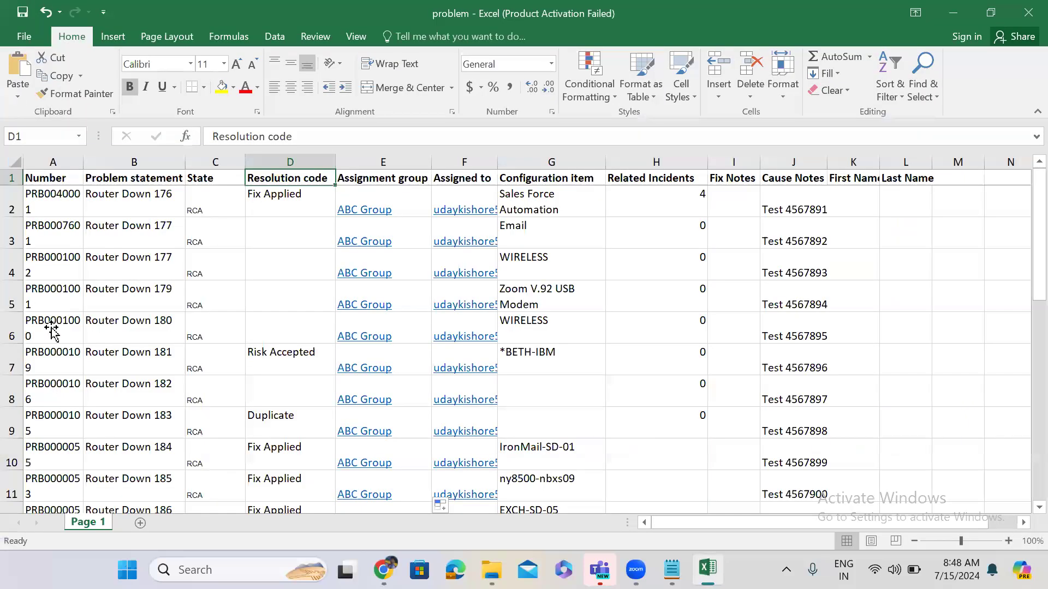
Clear the problem number in cell A6 (Router Down 180), then minimize Excel.
click(53, 330)
key(Delete)
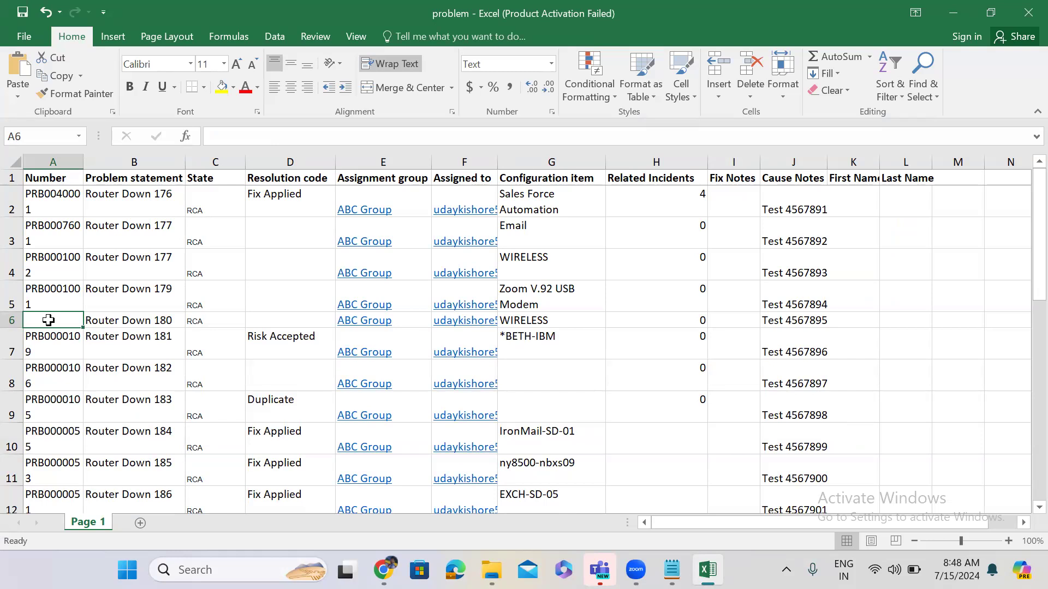
click(950, 12)
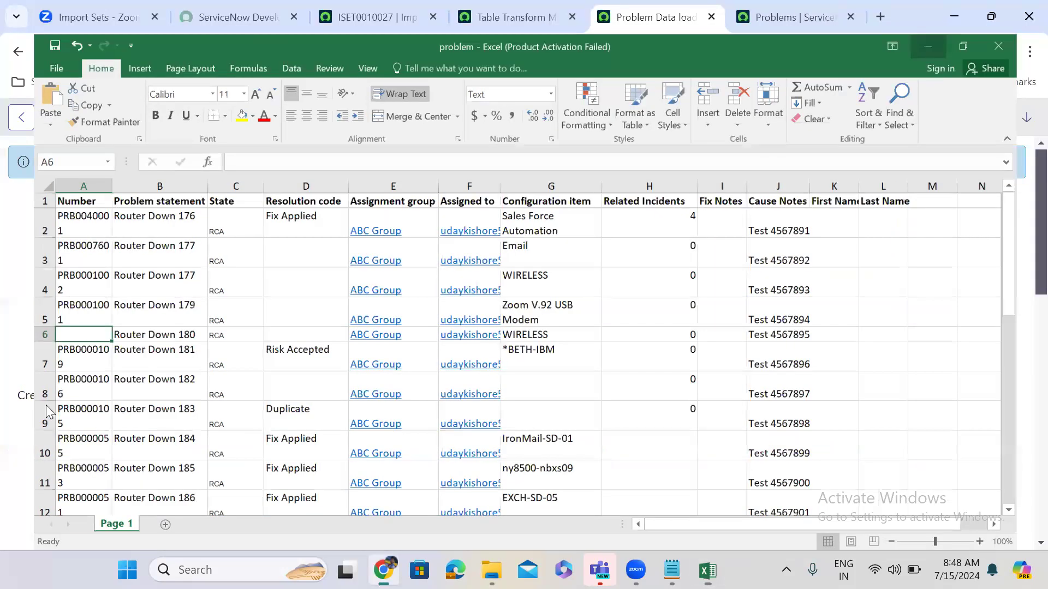